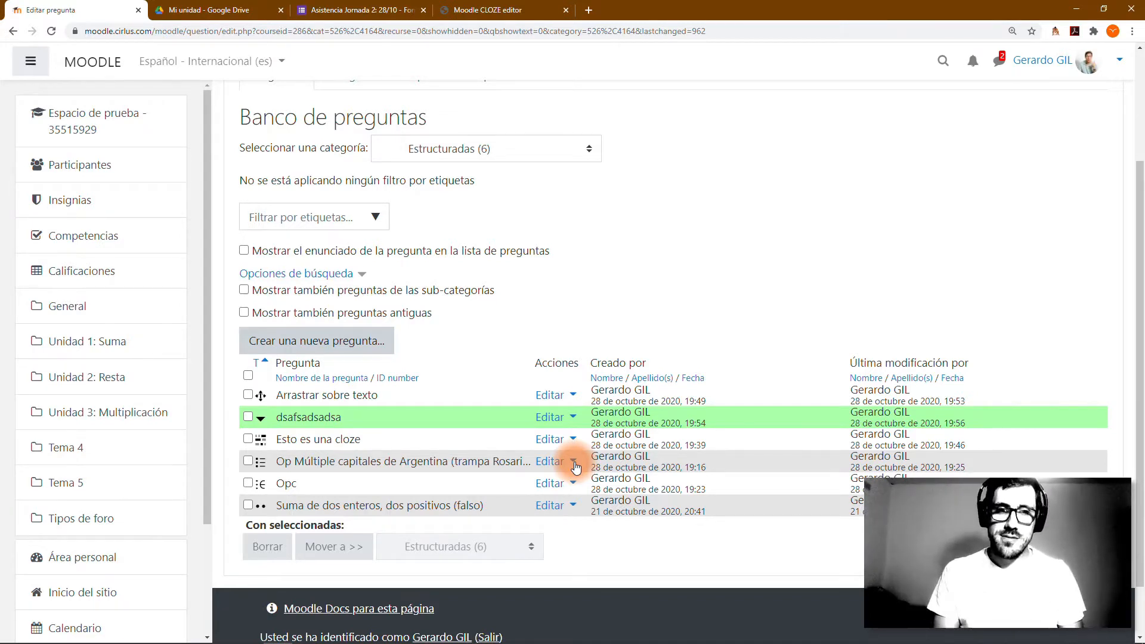
Add a new question of the type "Calculada" to the question bank, comparing the calculated type descriptions first
left_click(347, 341)
scroll(445, 337, "down", 5)
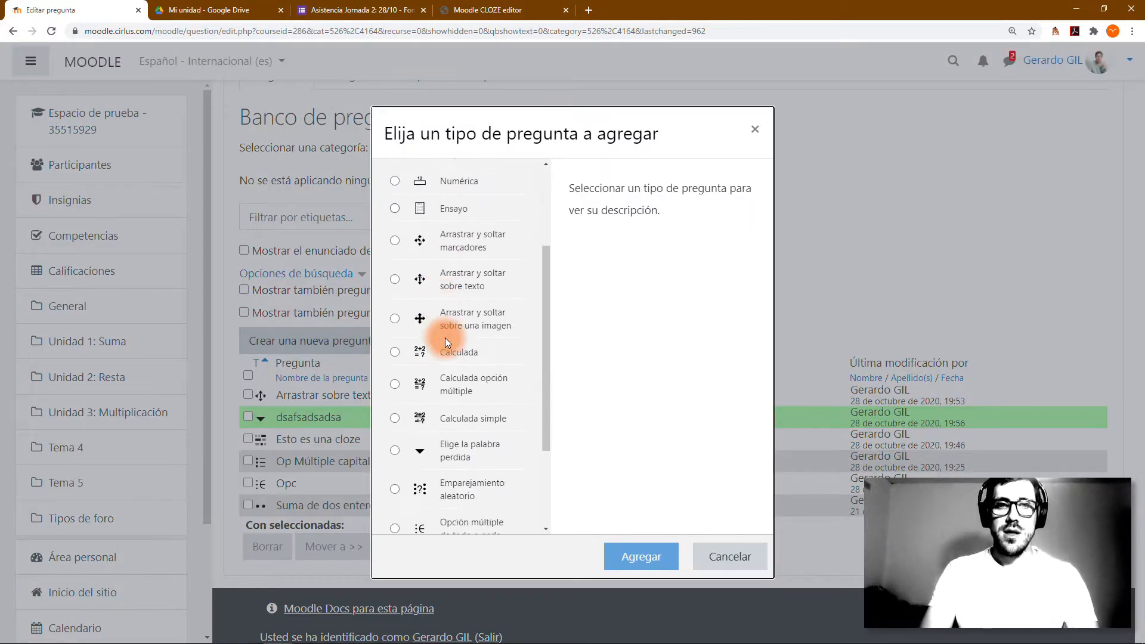
left_click(485, 219)
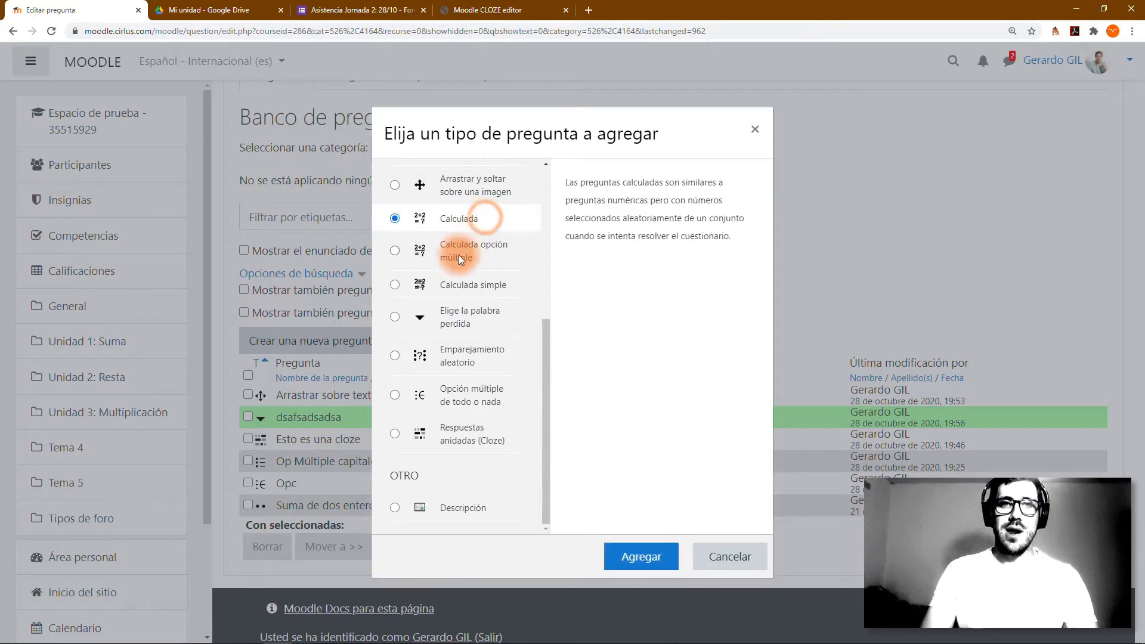
left_click(460, 256)
left_click(468, 285)
left_click(475, 216)
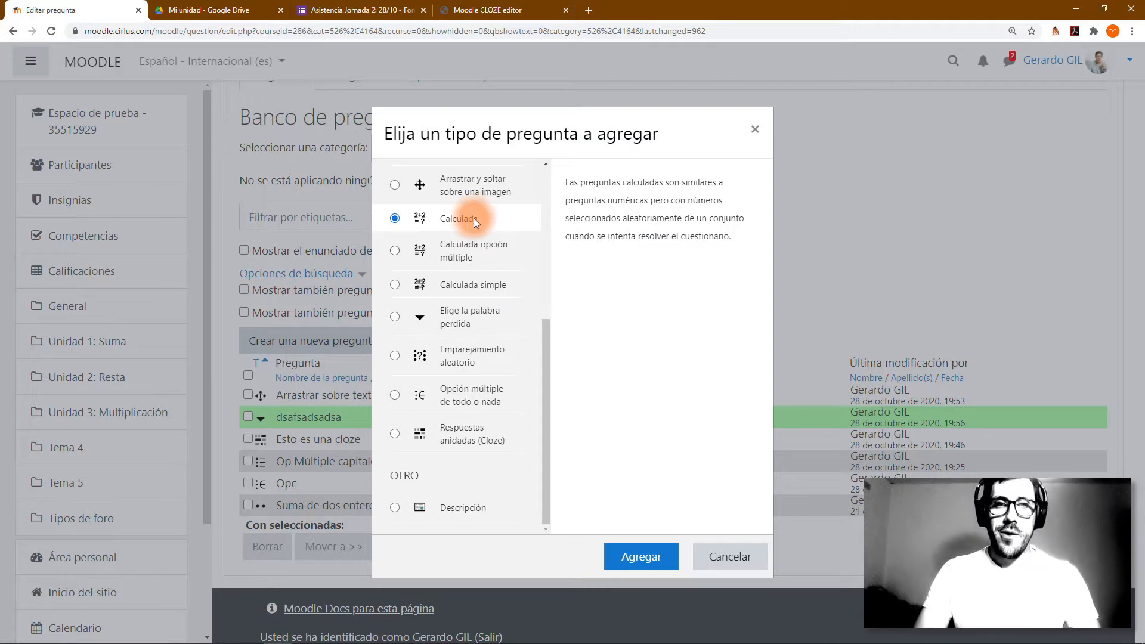
left_click(455, 282)
left_click(482, 262)
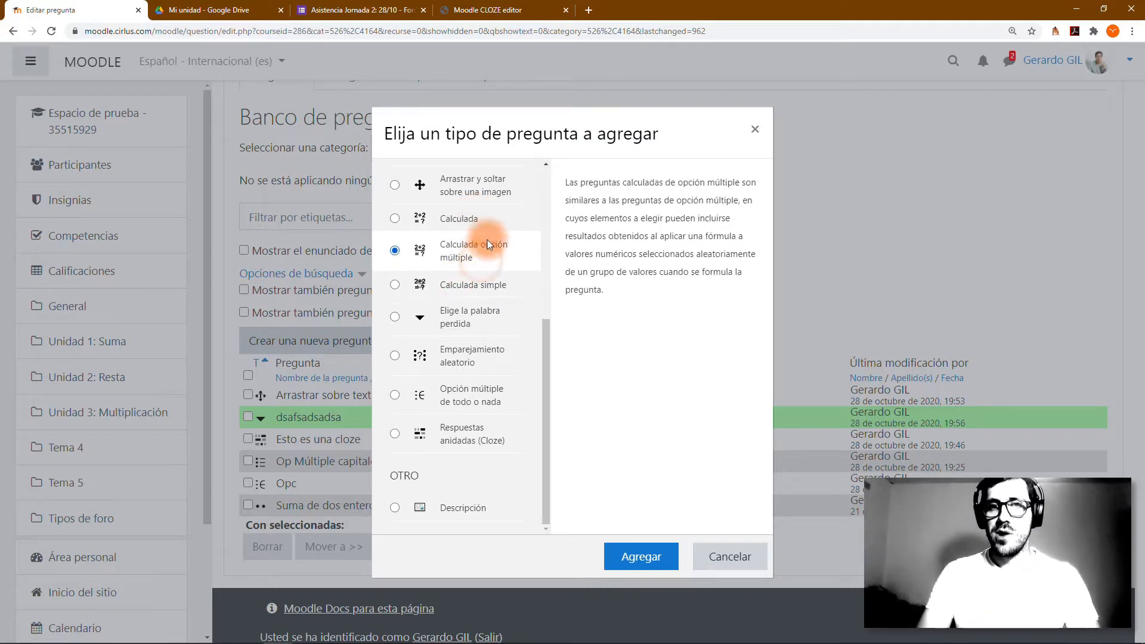
left_click(495, 216)
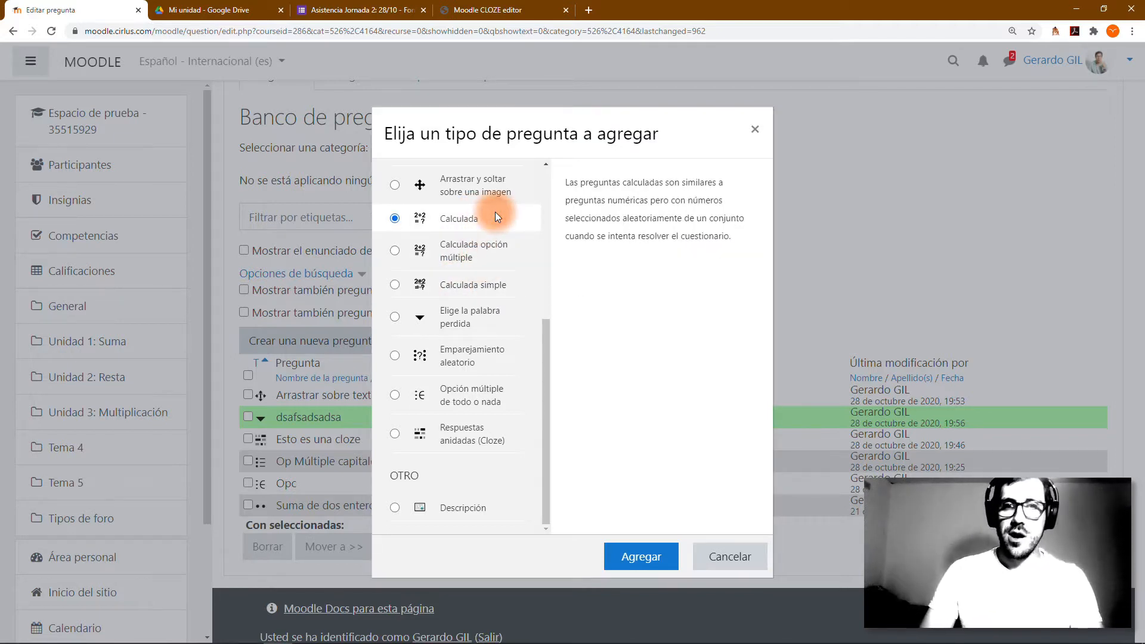
left_click(649, 559)
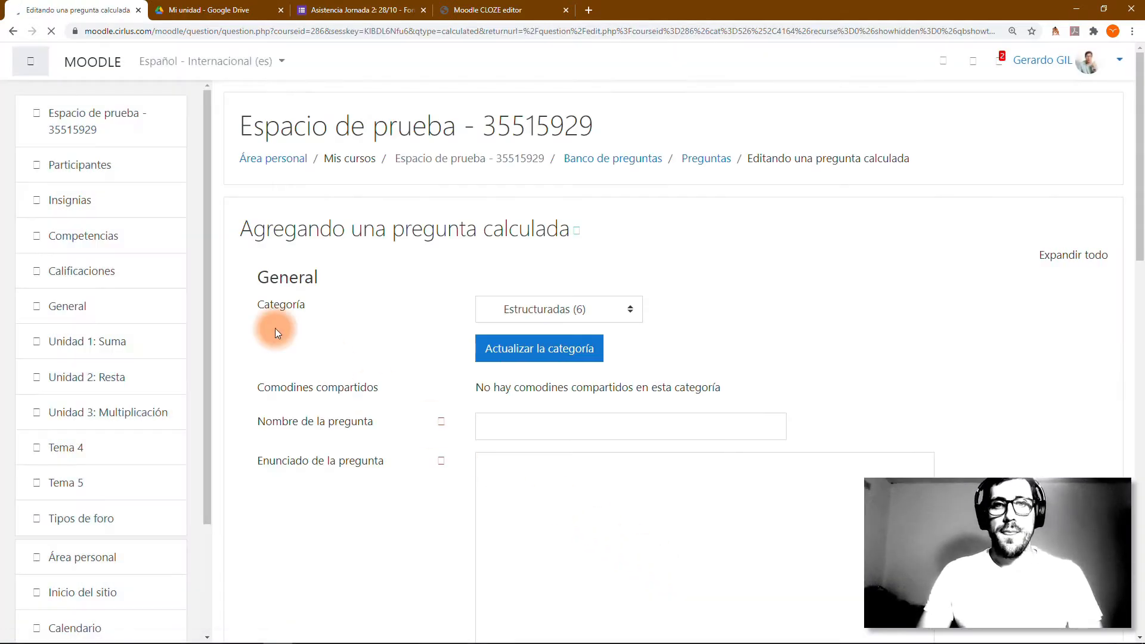
Name the question "Esta es una pregunta calculada"
scroll(275, 328, "down", 2)
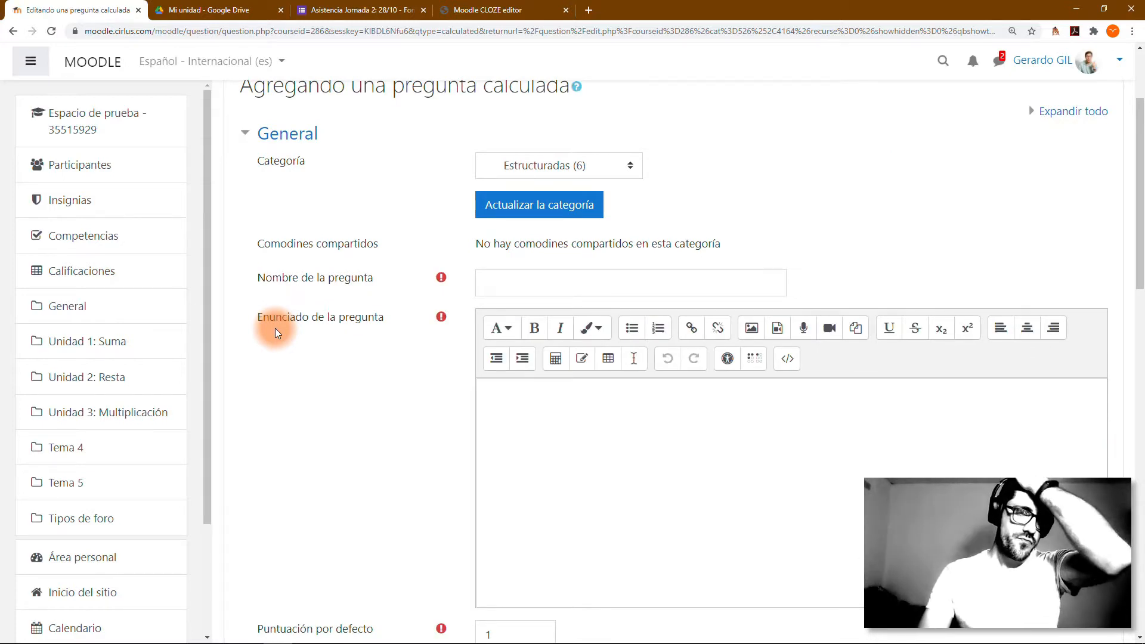
left_click(533, 281)
type("E")
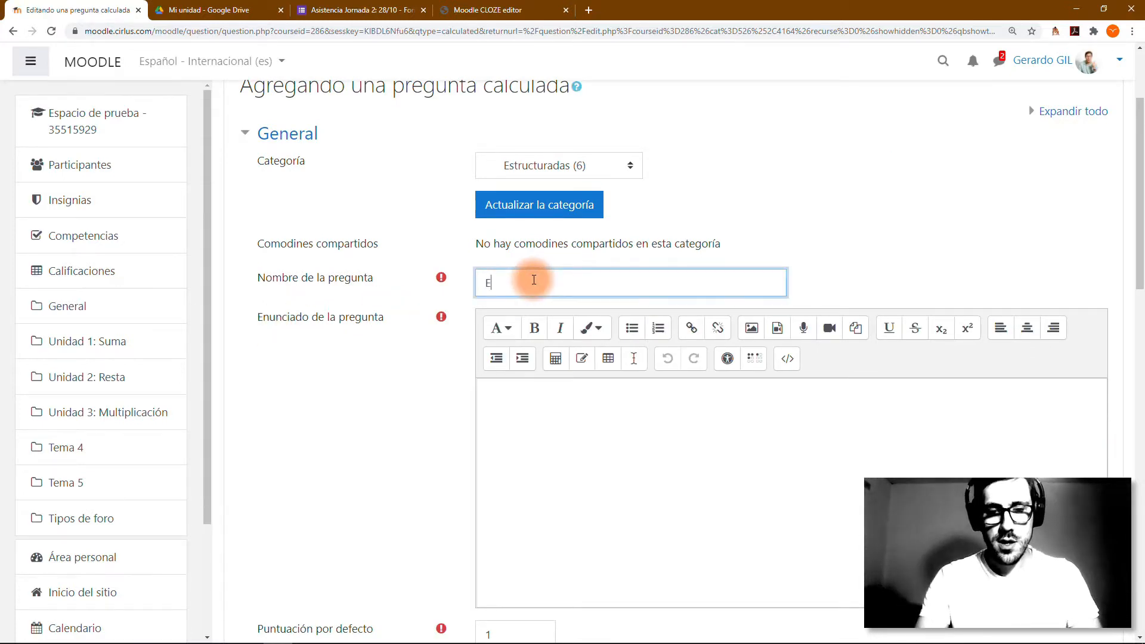
type("sta es una pregunta")
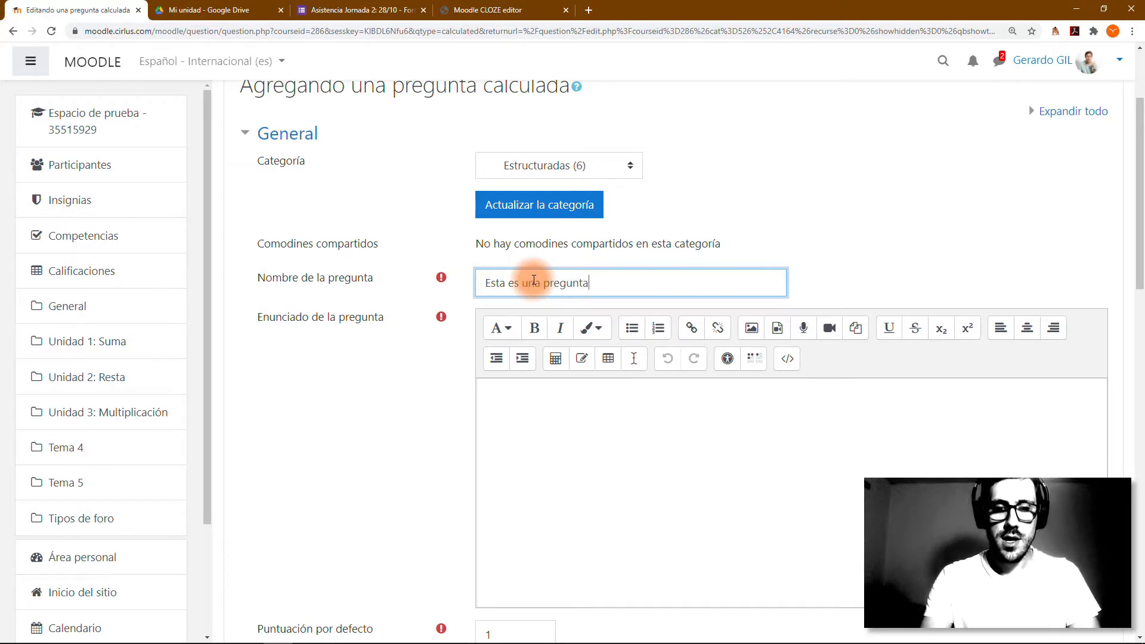
type(" calcula")
key("BackSpace")
type("lada")
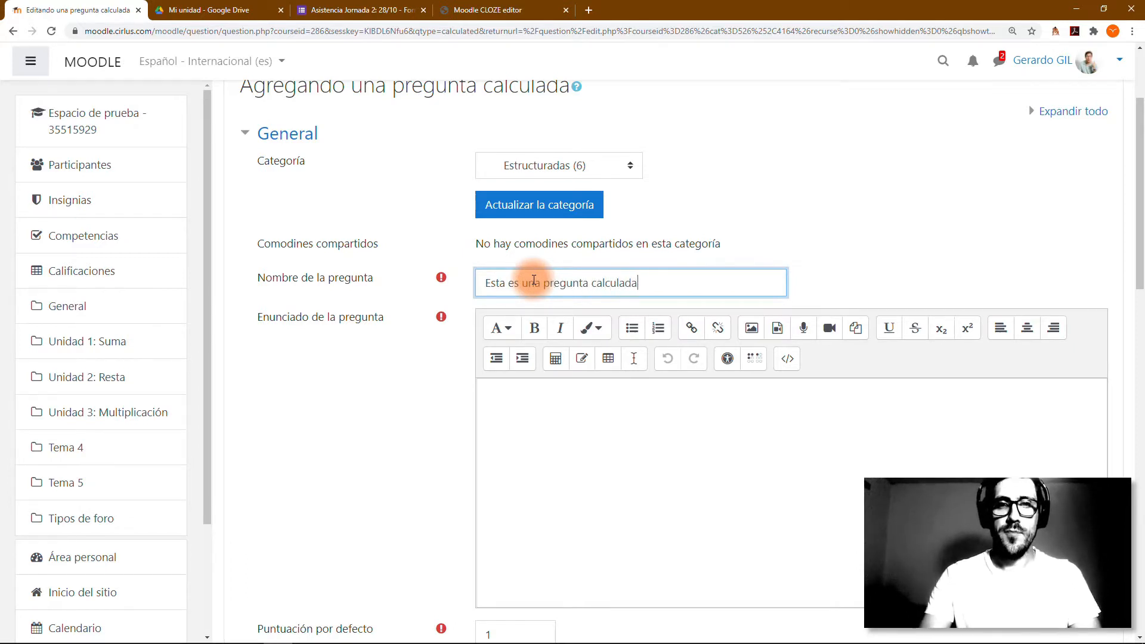
Start the question statement with "De los más de 130 inscriptos en el curso," followed by the teacher's first name and "piensa desaprobar al 70%"
scroll(638, 313, "down", 3)
left_click(671, 322)
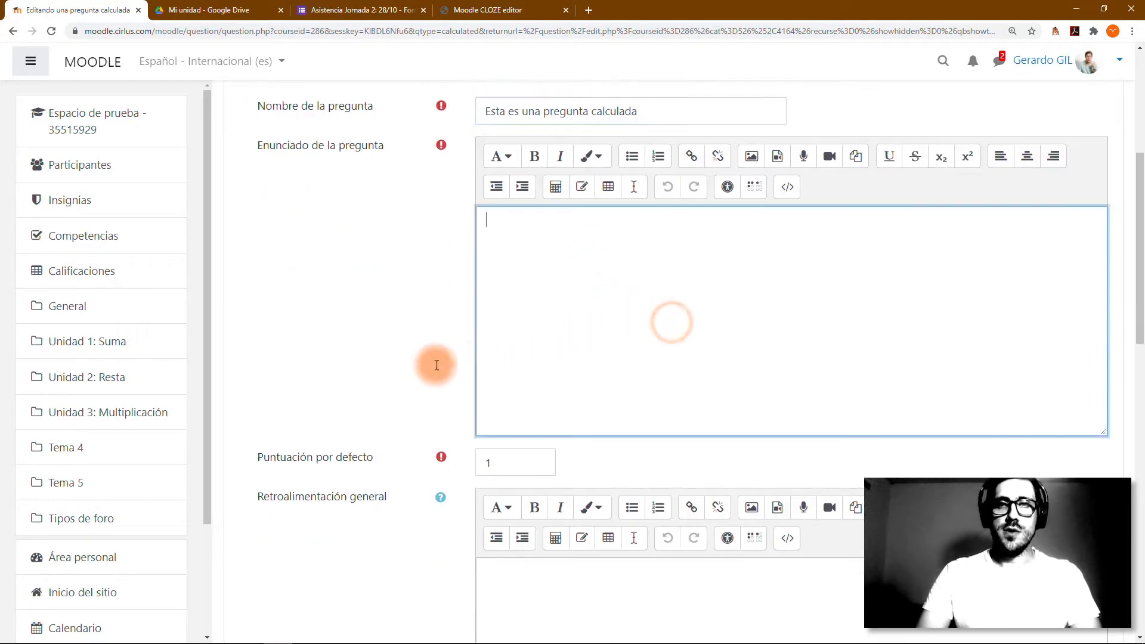
scroll(437, 364, "up", 2)
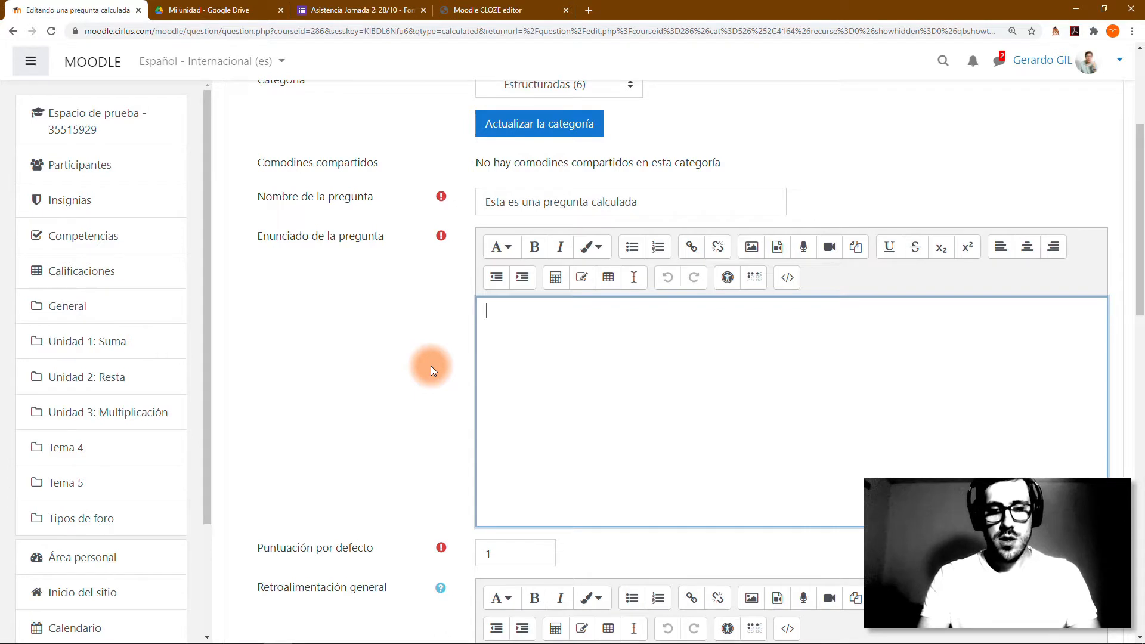
type("De ")
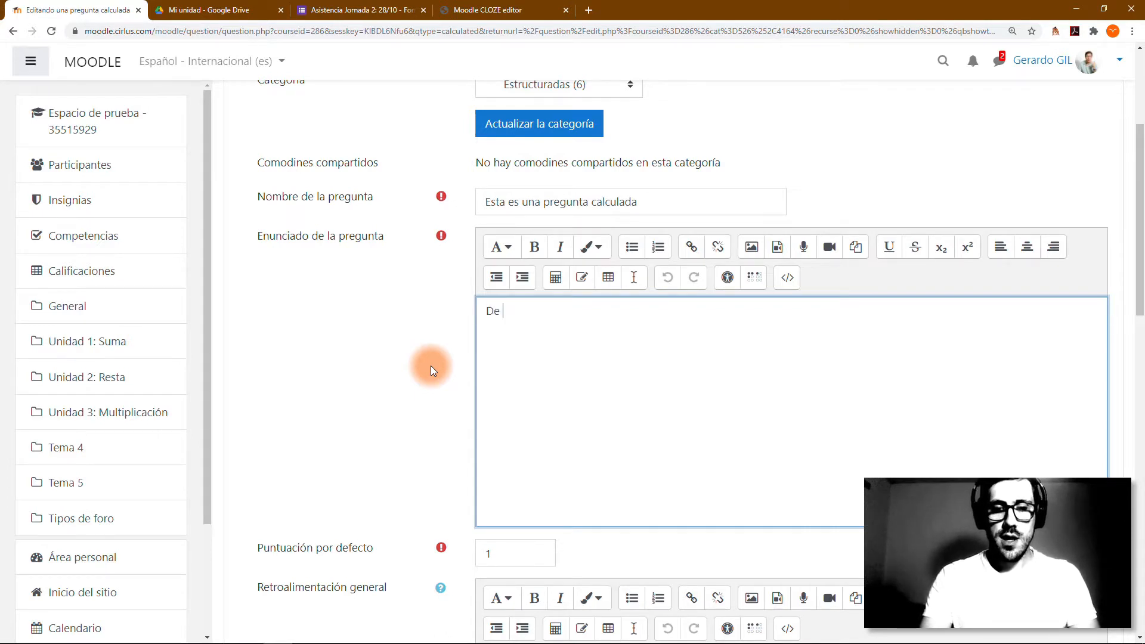
type("los más ")
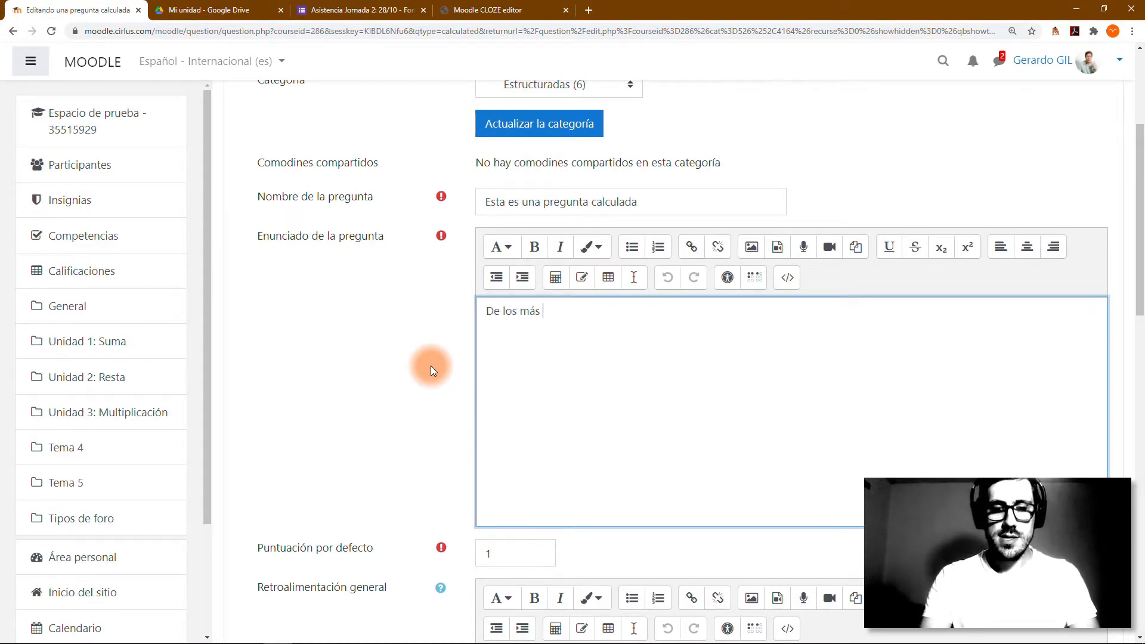
type("de 130 i")
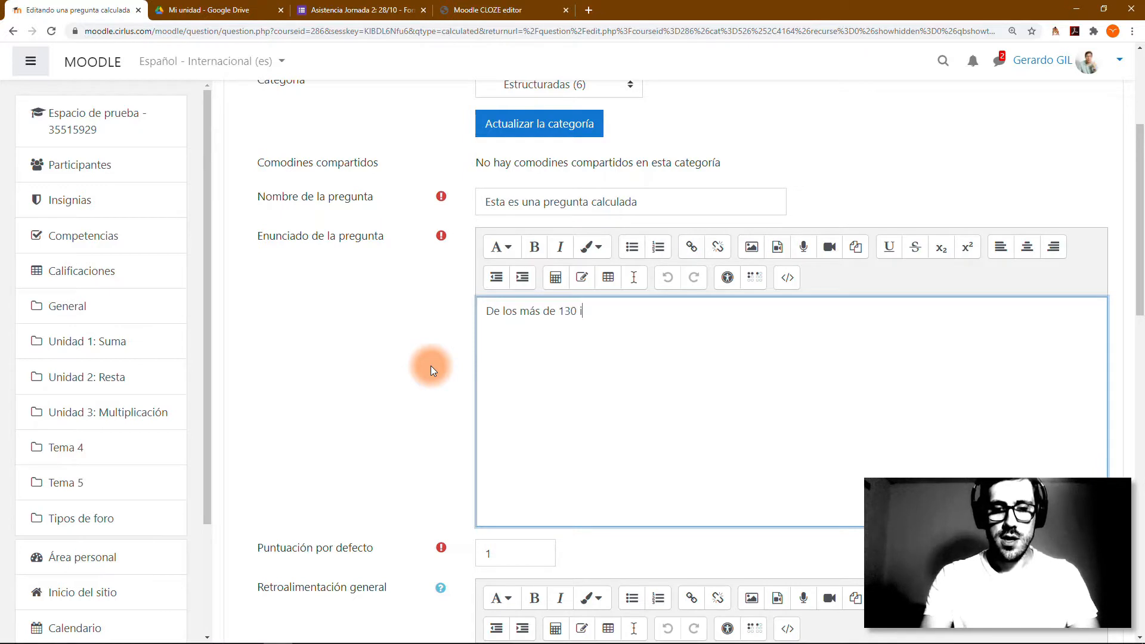
type("nscriptos en el ")
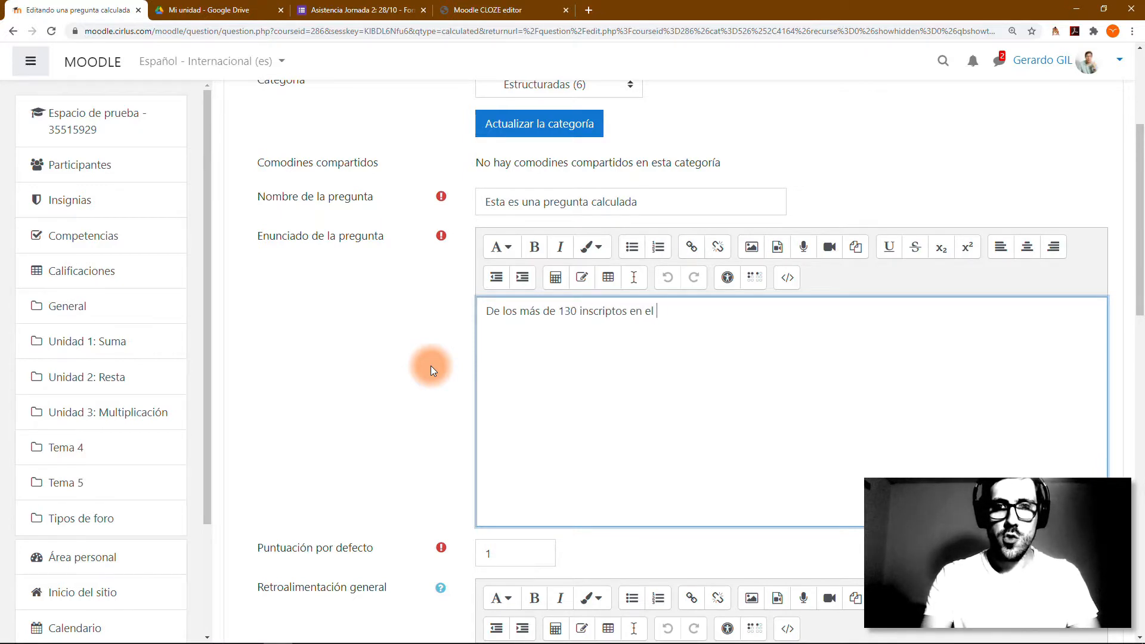
type("curso, Ge")
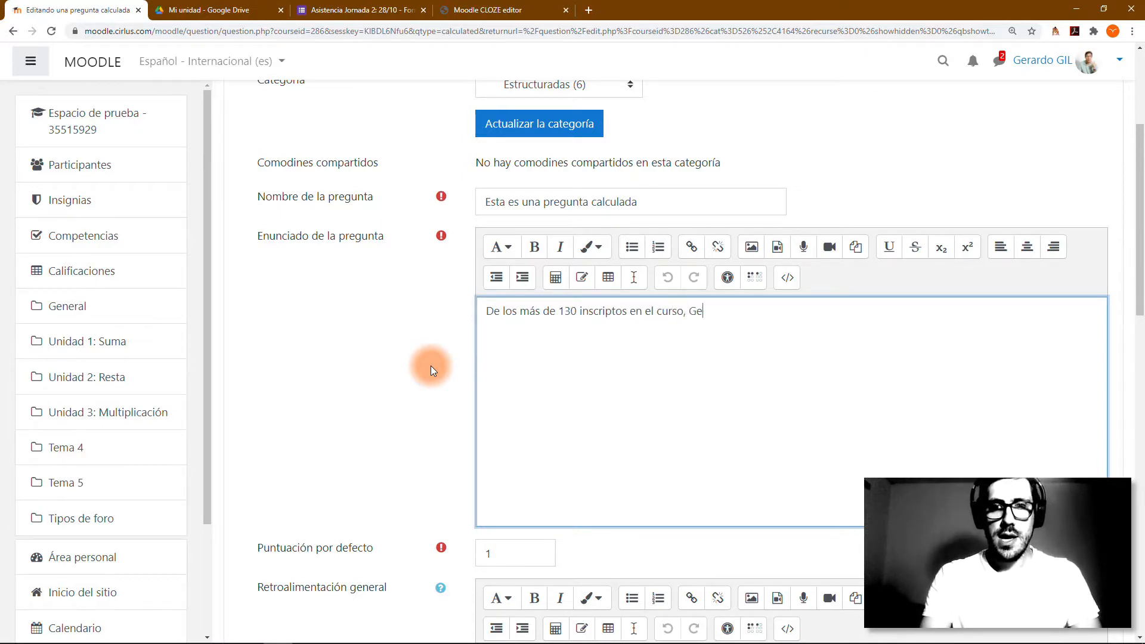
type("rardo piensa d")
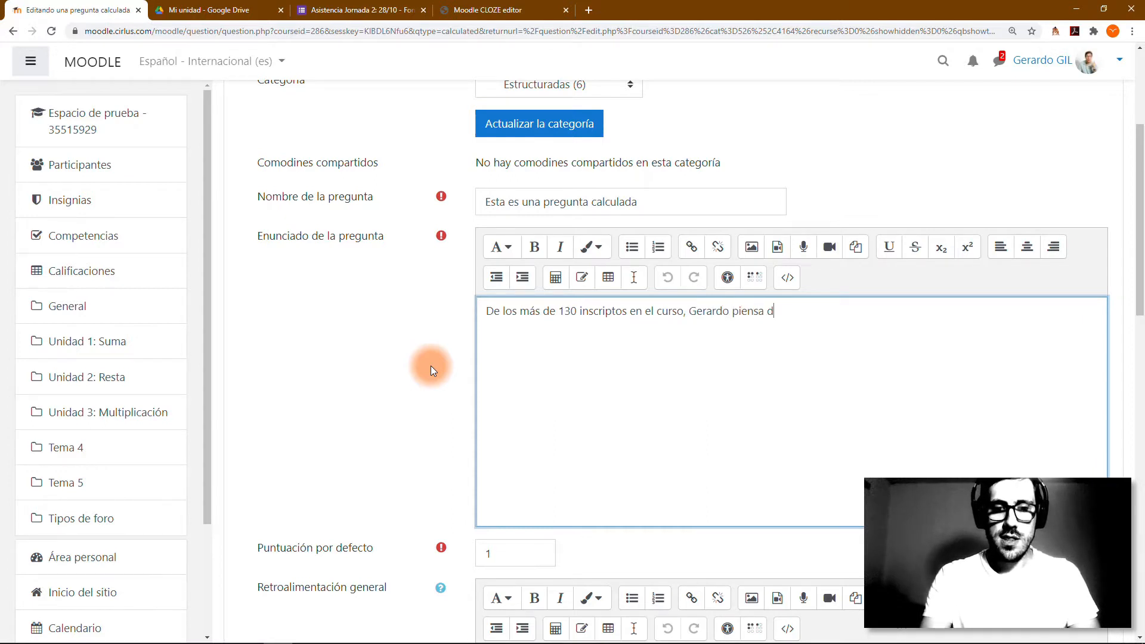
type("esaprobar al")
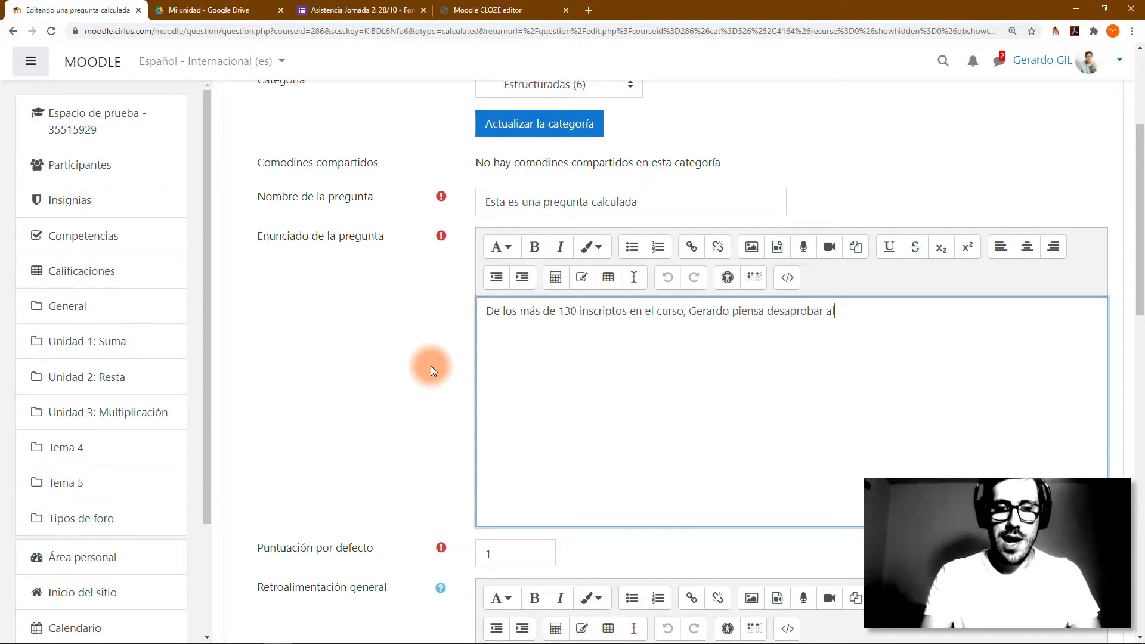
type("50%")
key("BackSpace")
key("BackSpace")
key("BackSpace")
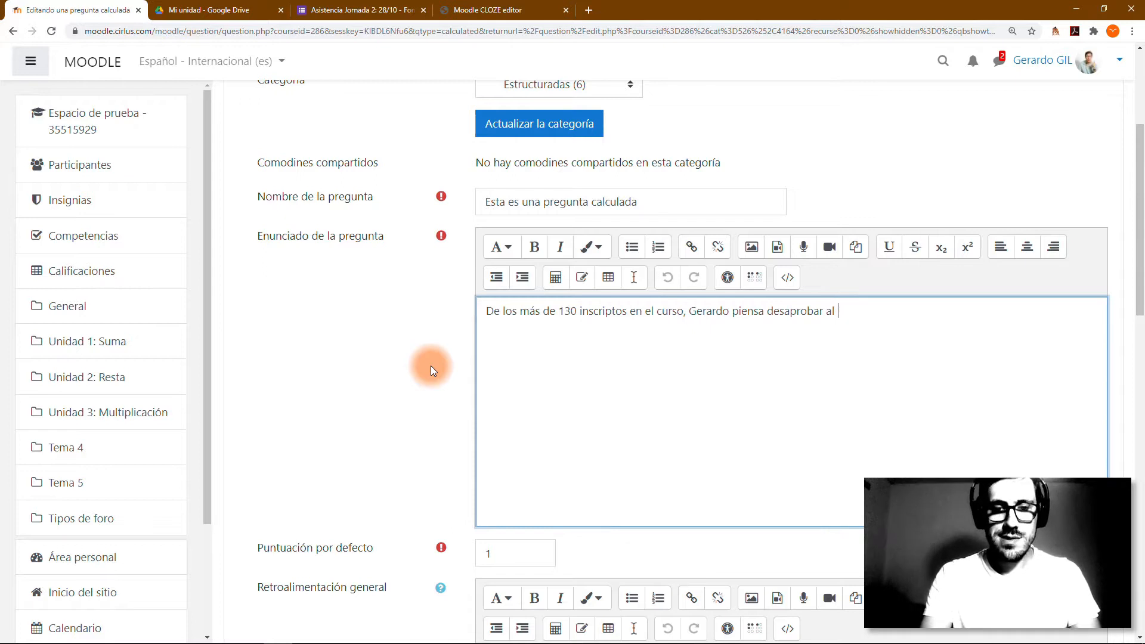
type("70")
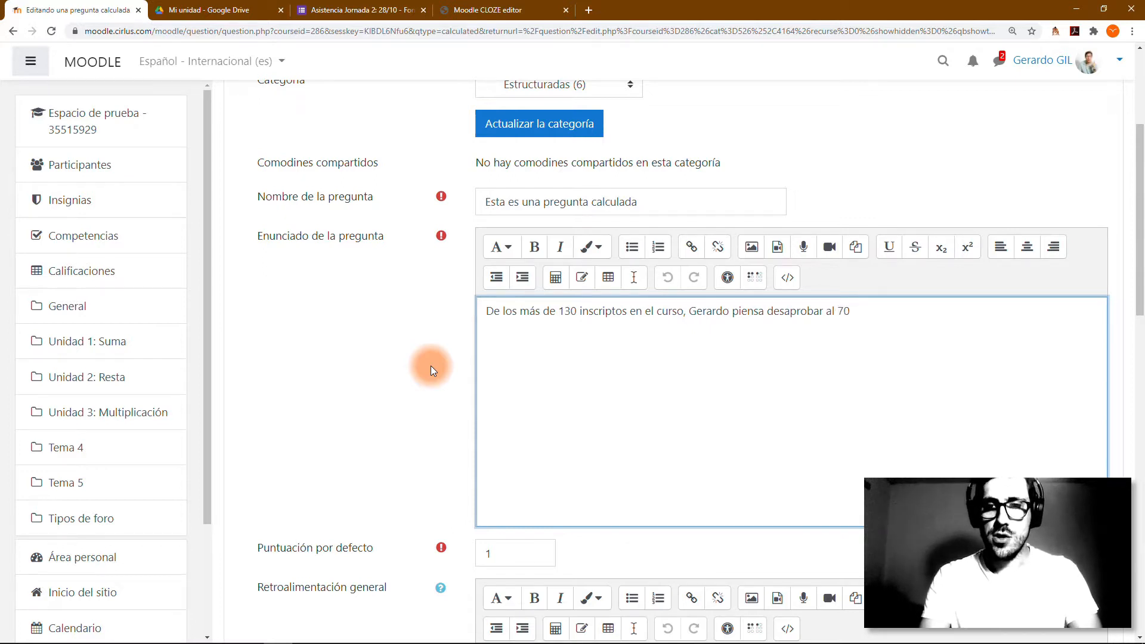
type("%")
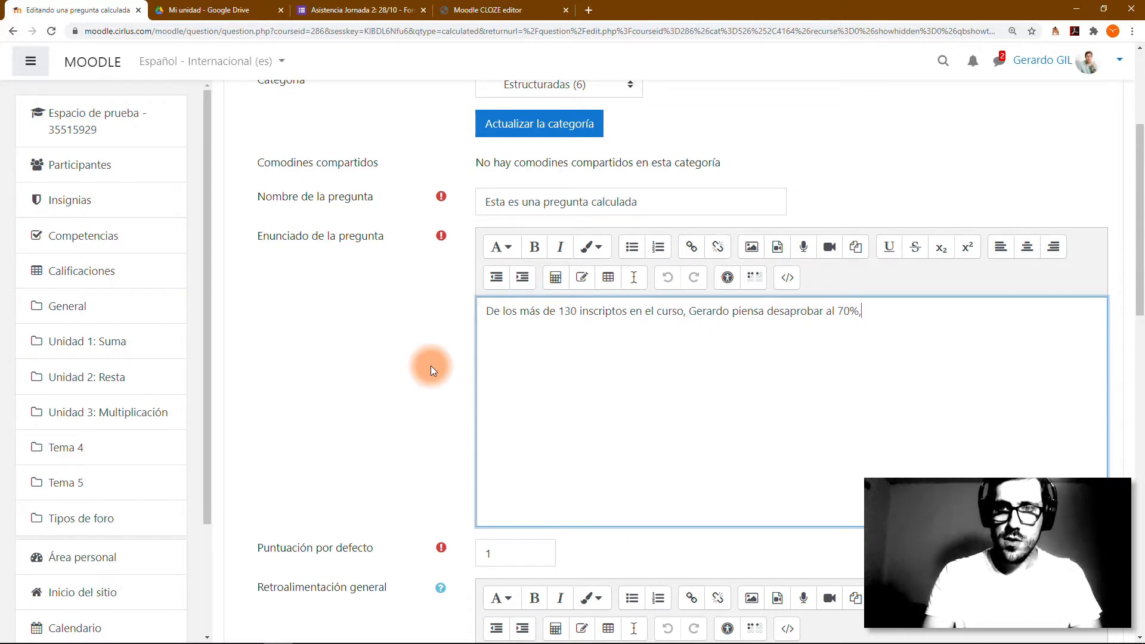
Complete the question statement with ", ¿cuántos aprobados habrá?"
type(", cu")
key("BackSpace")
key("BackSpace")
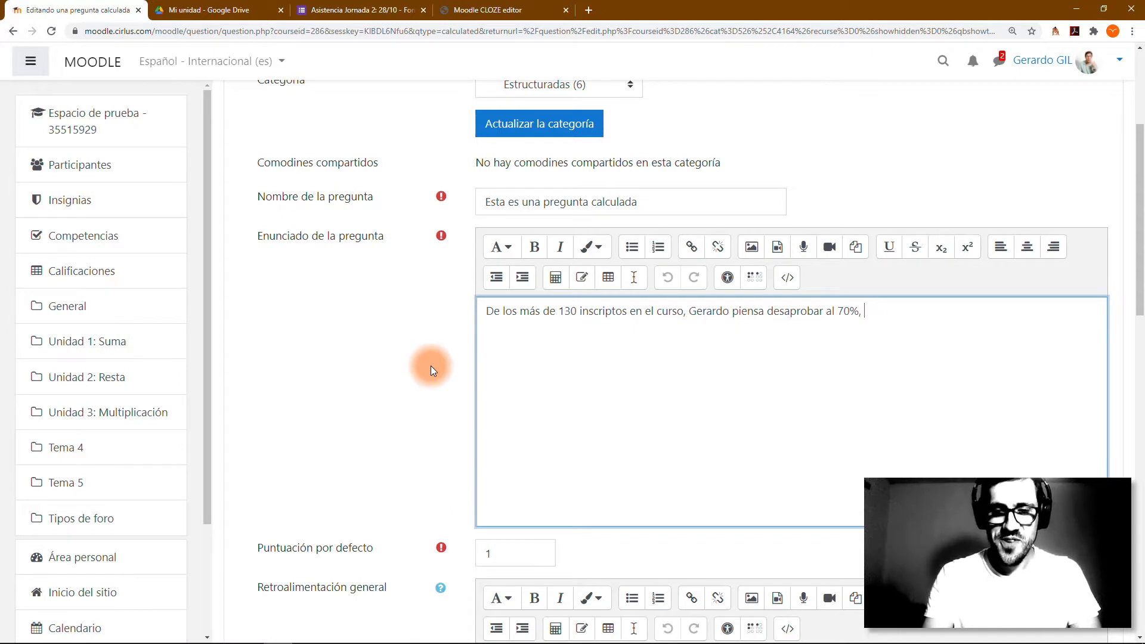
type("¿cuántos")
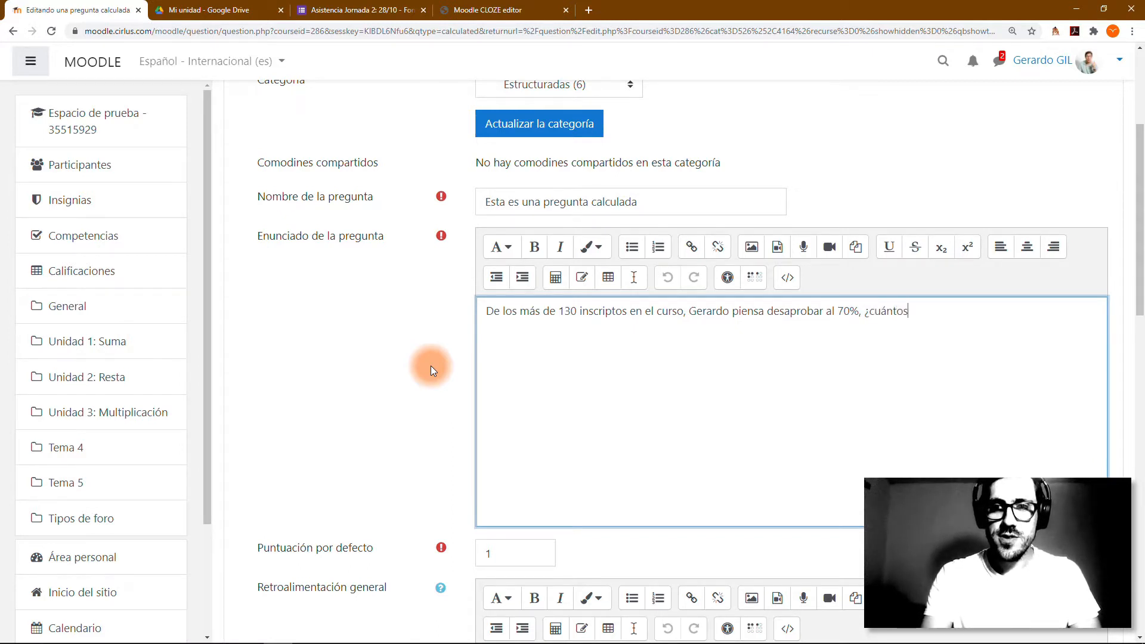
type(" aprobados hab")
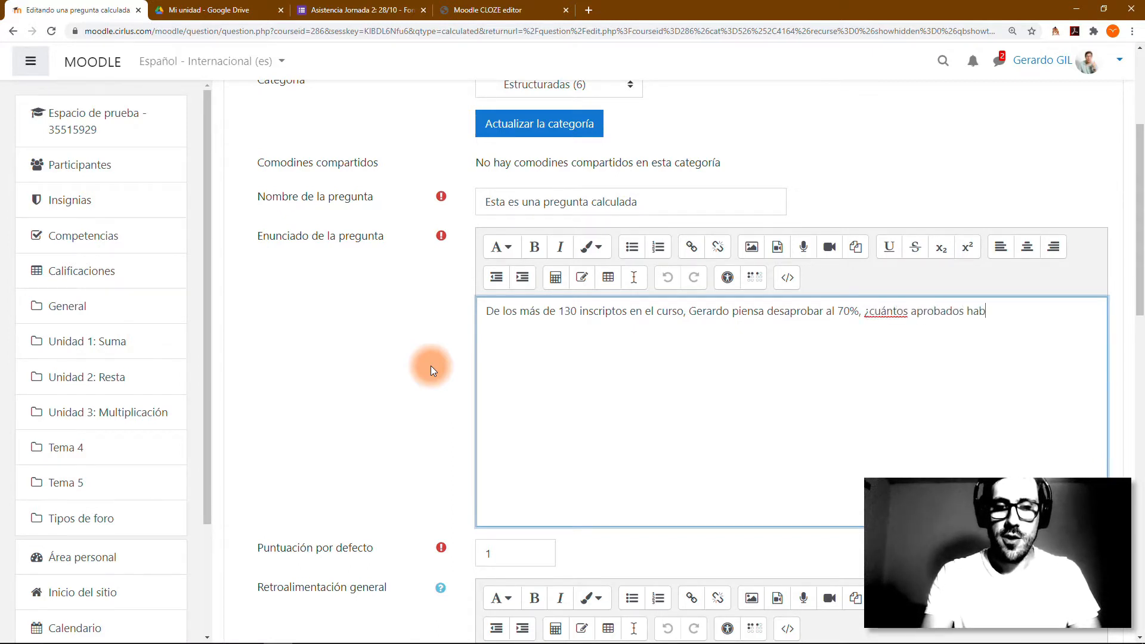
type("rá?")
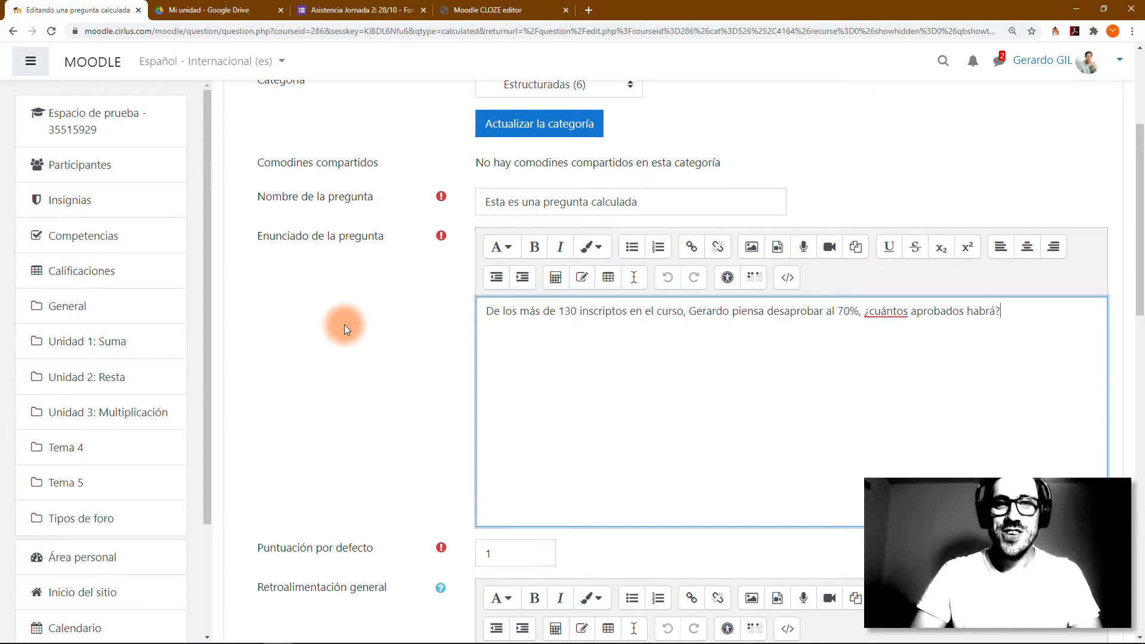
scroll(345, 329, "down", 1)
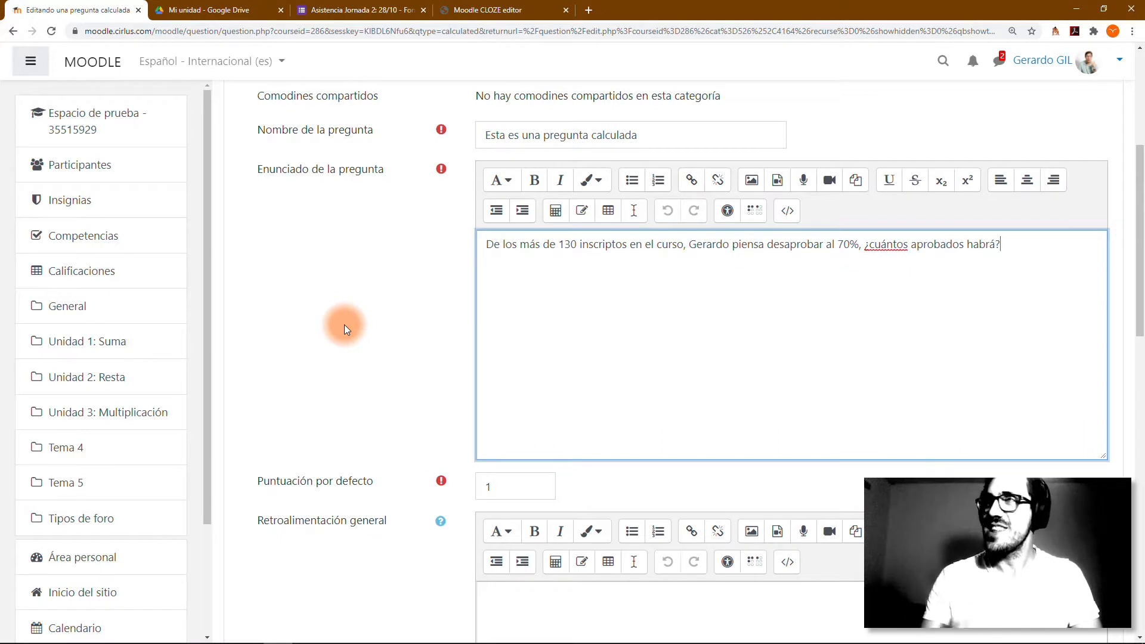
scroll(344, 325, "down", 1)
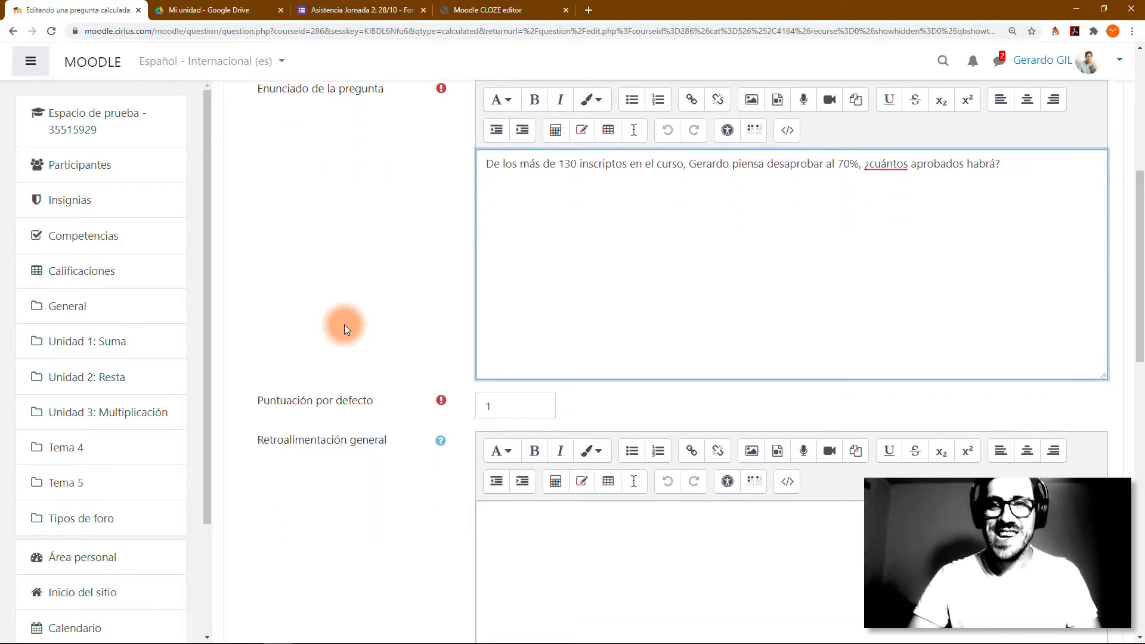
scroll(345, 324, "down", 1)
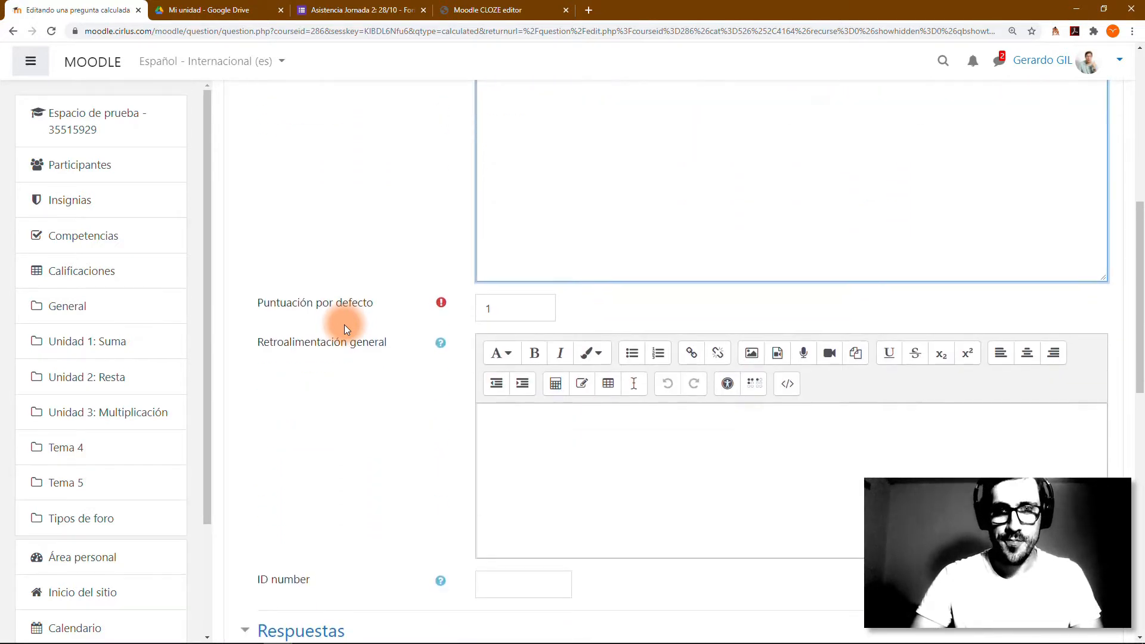
scroll(345, 324, "up", 2)
scroll(345, 325, "down", 3)
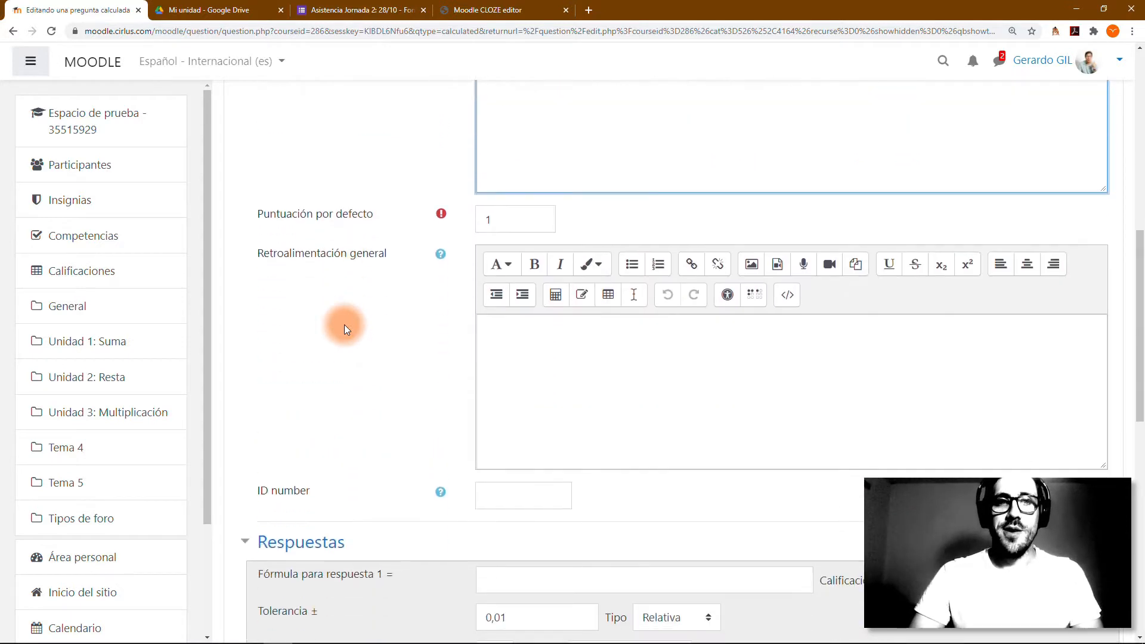
scroll(344, 324, "up", 3)
scroll(344, 325, "up", 1)
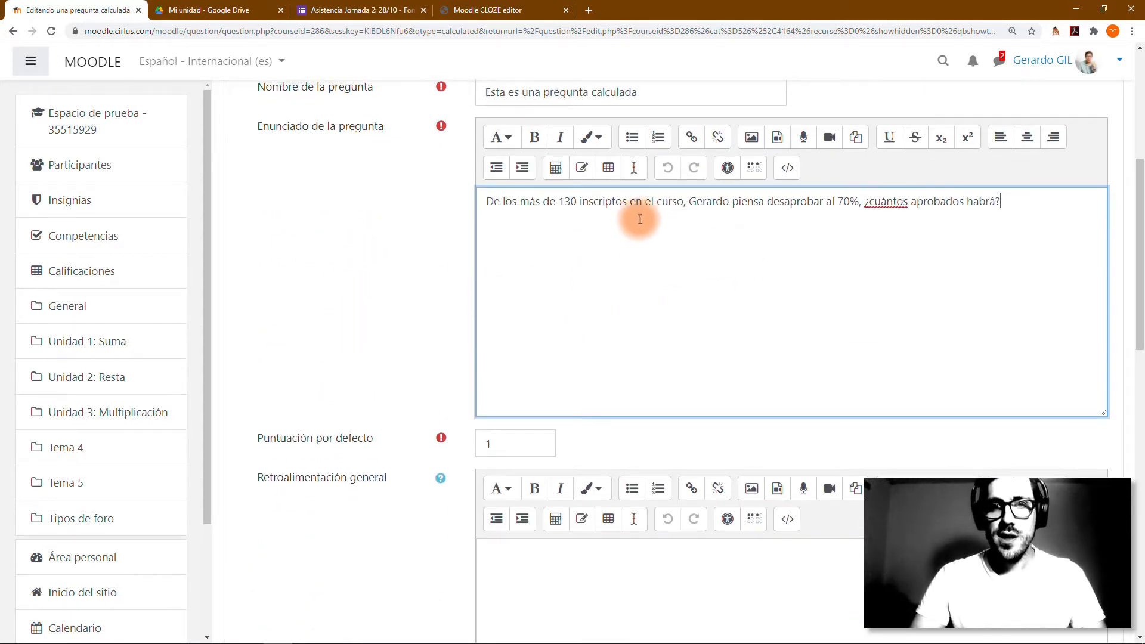
Replace the number 130 in the question statement with an empty pair of curly braces
double_click(572, 202)
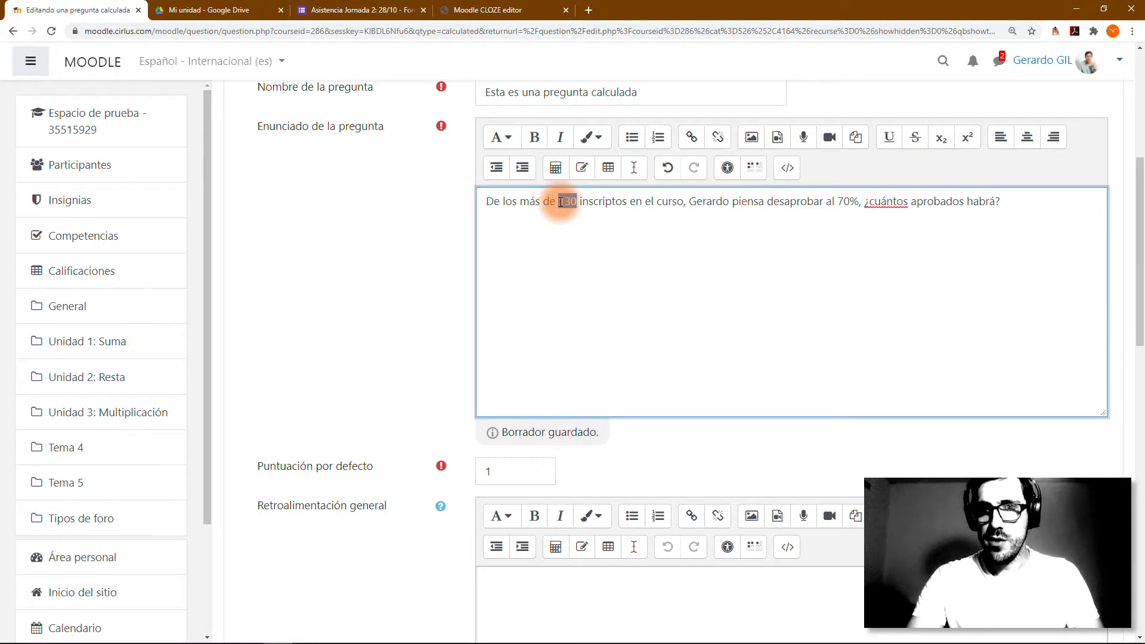
left_click_drag(859, 202, 840, 204)
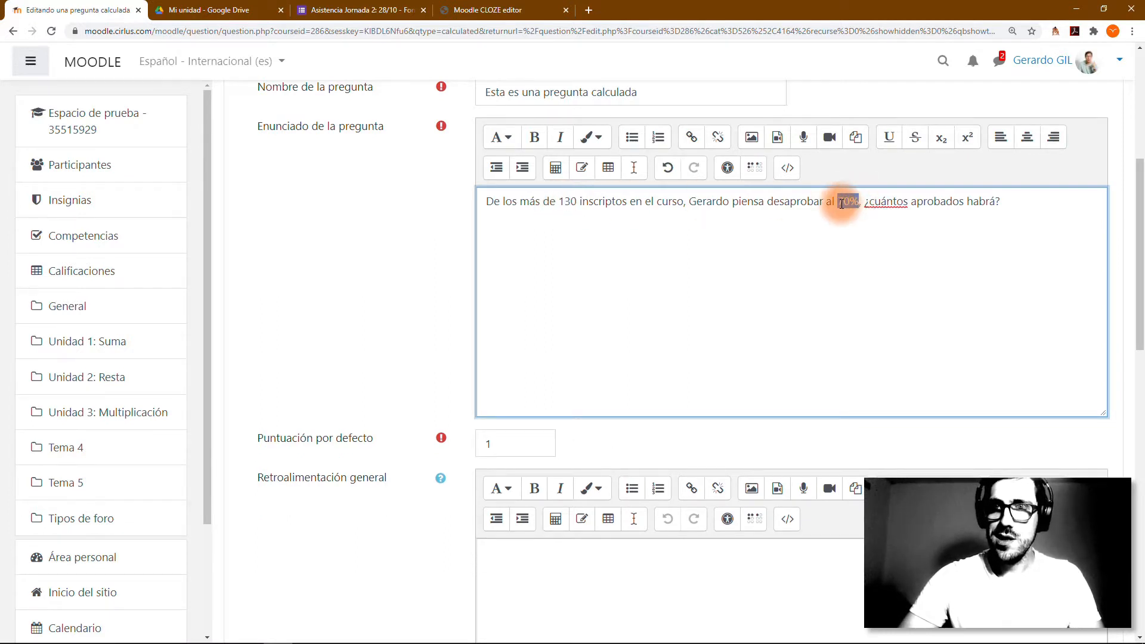
left_click_drag(577, 201, 562, 209)
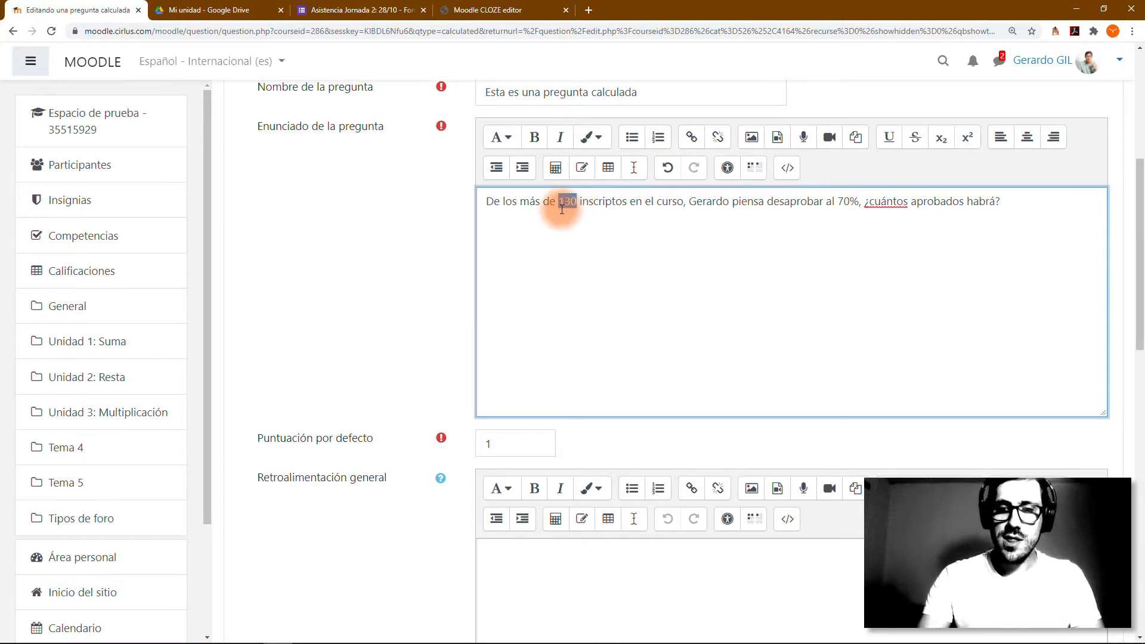
key("BackSpace")
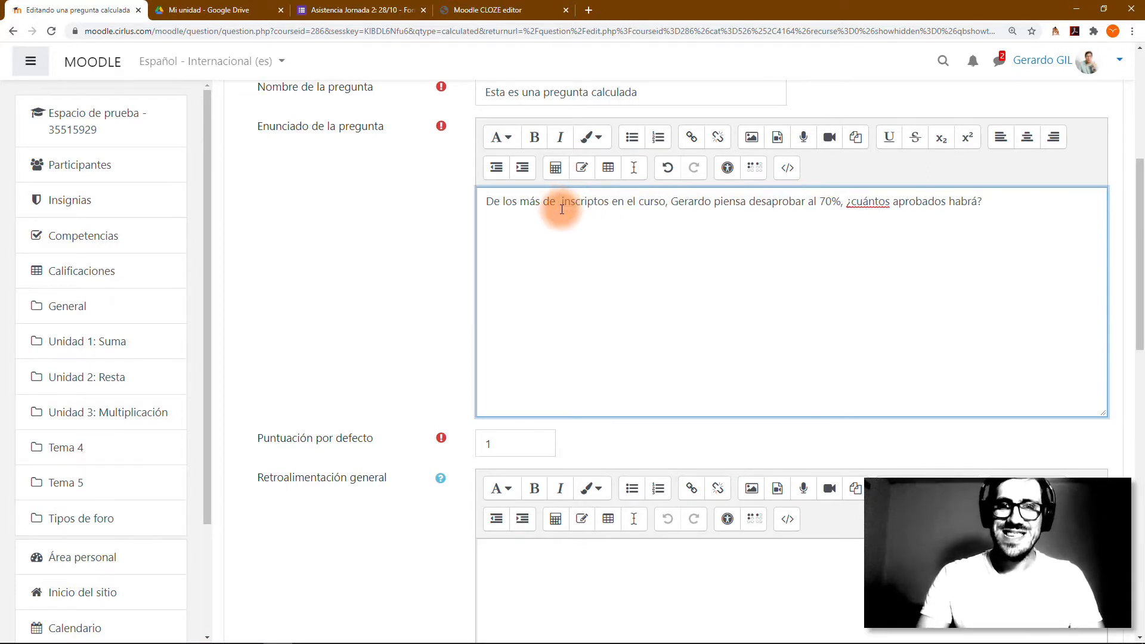
type("{}")
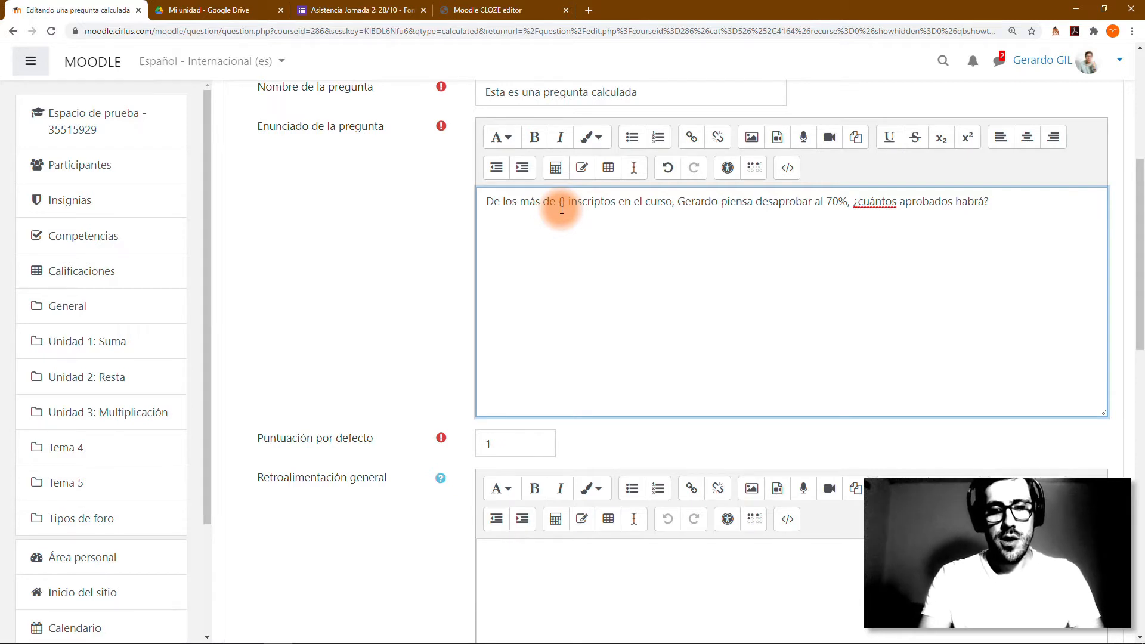
type("incriptos")
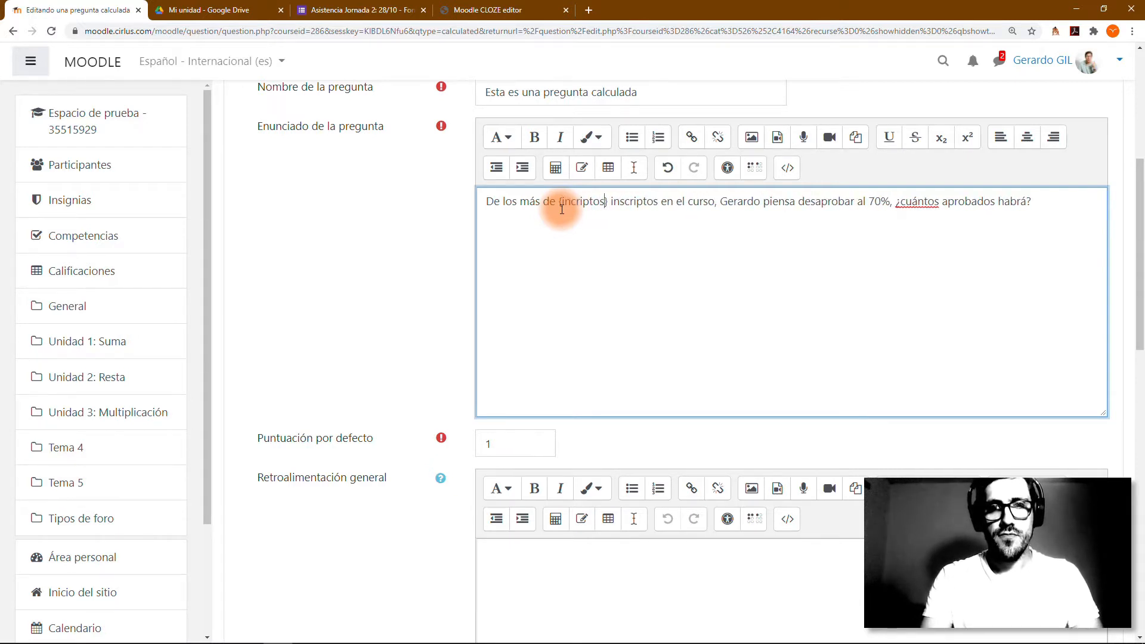
key("BackSpace")
key("BackSpace")
key("BackSpace")
key("BackSpace")
key("BackSpace")
key("BackSpace")
key("BackSpace")
key("BackSpace")
key("BackSpace")
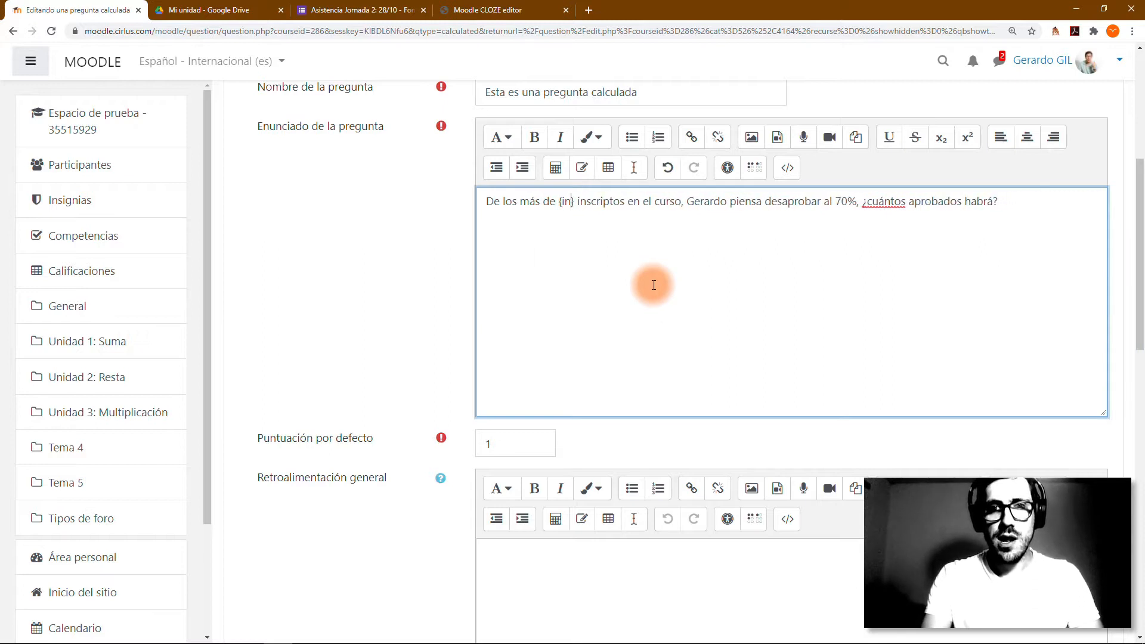
type("A")
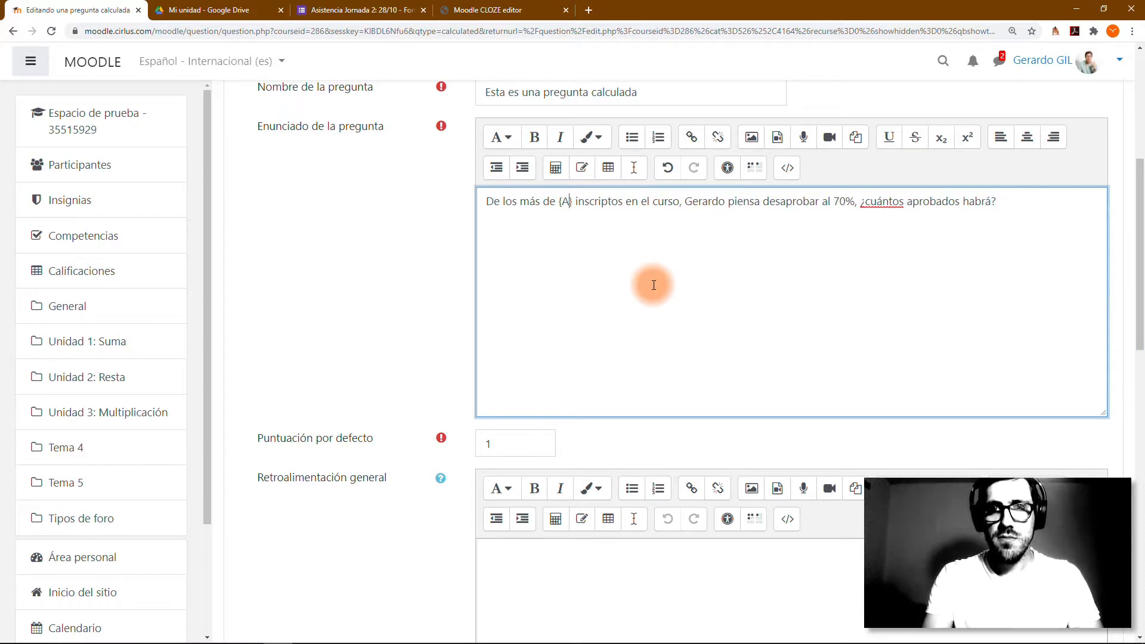
key("BackSpace")
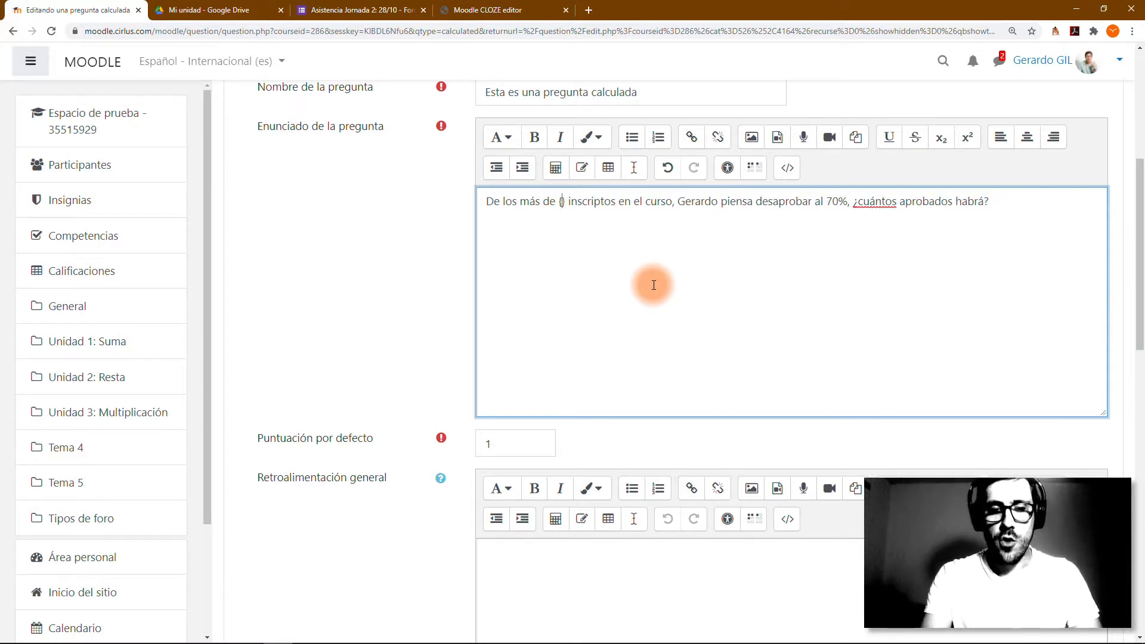
type("x")
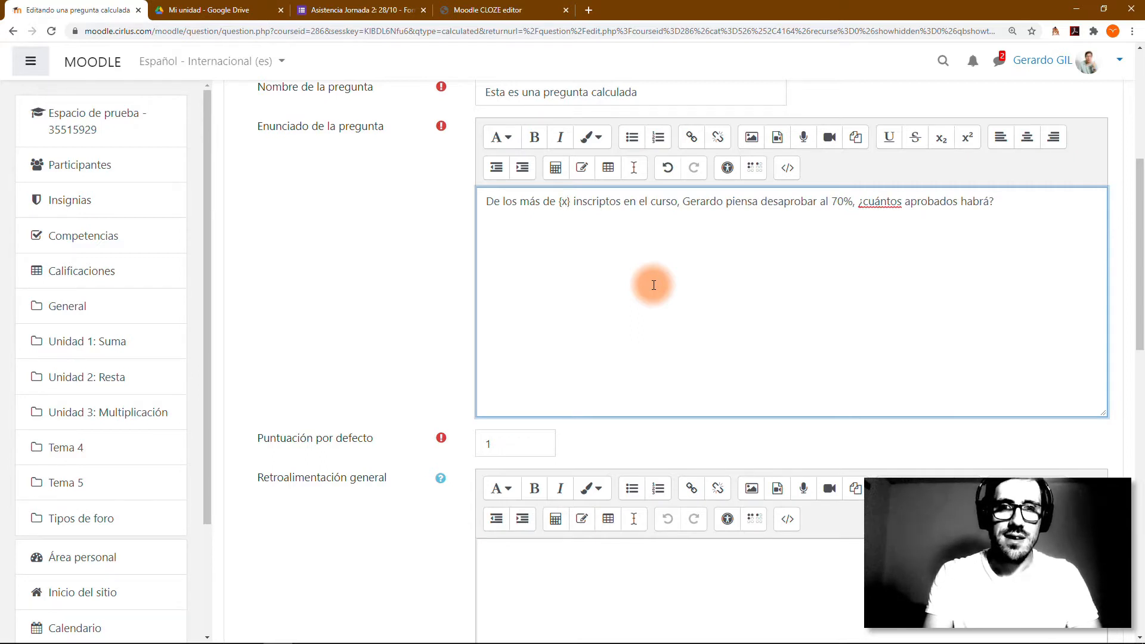
key("BackSpace")
type("gerardo")
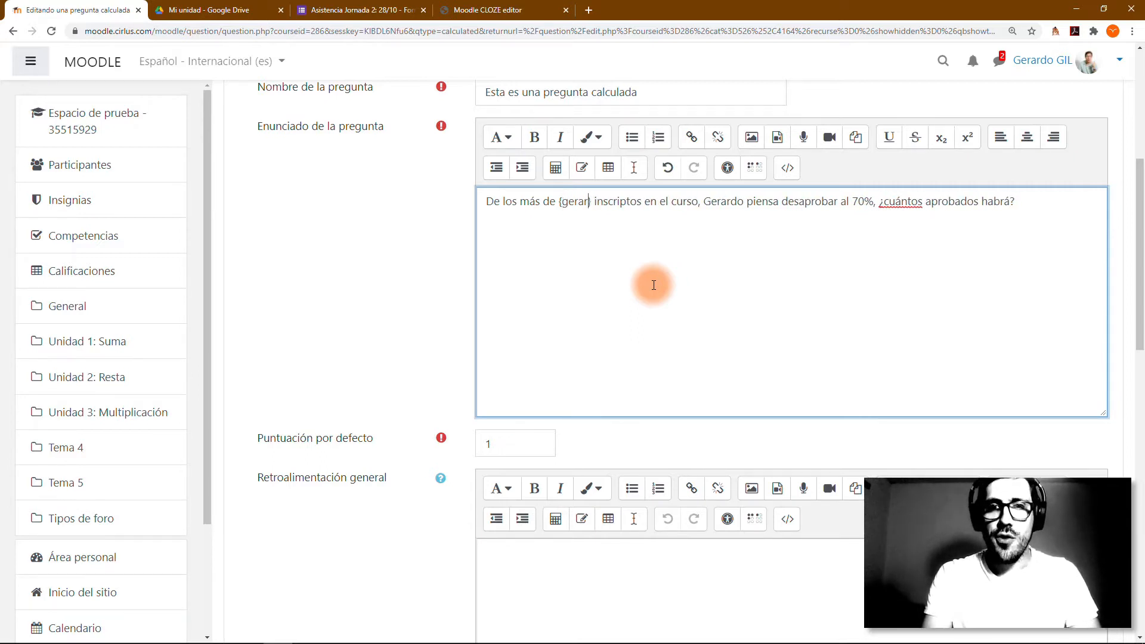
key("BackSpace")
key("BackSpace")
key("BackSpace")
key("BackSpace")
key("BackSpace")
key("BackSpace")
key("BackSpace")
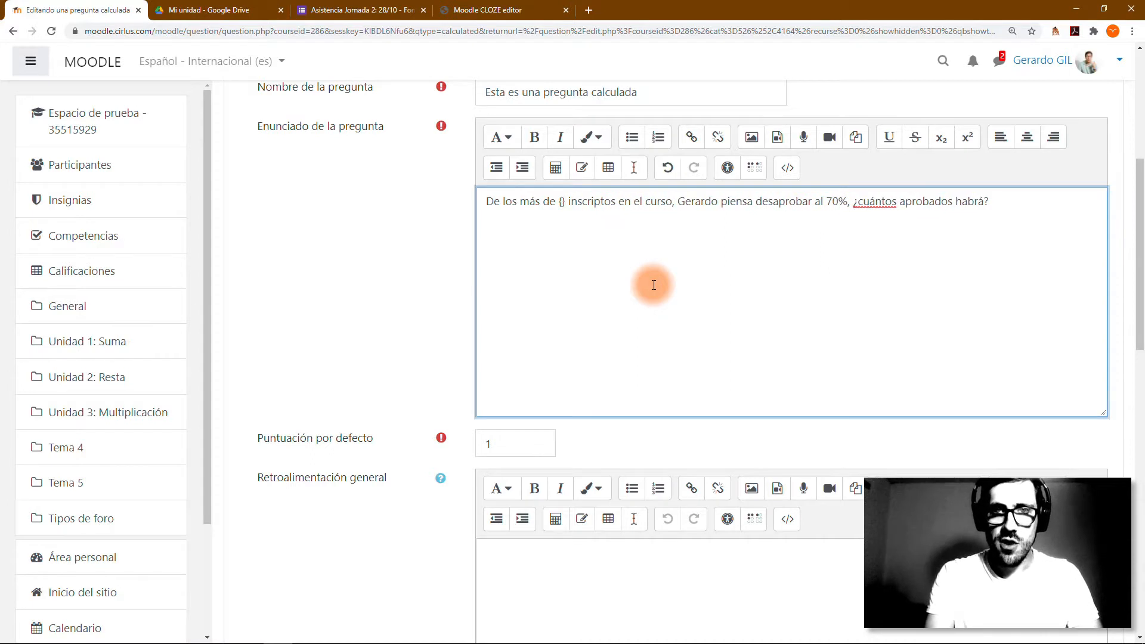
Name the first wildcard in the statement {inscriptos} and replace the number 70 before the percent sign with the wildcard {porc}
type("inscriptos")
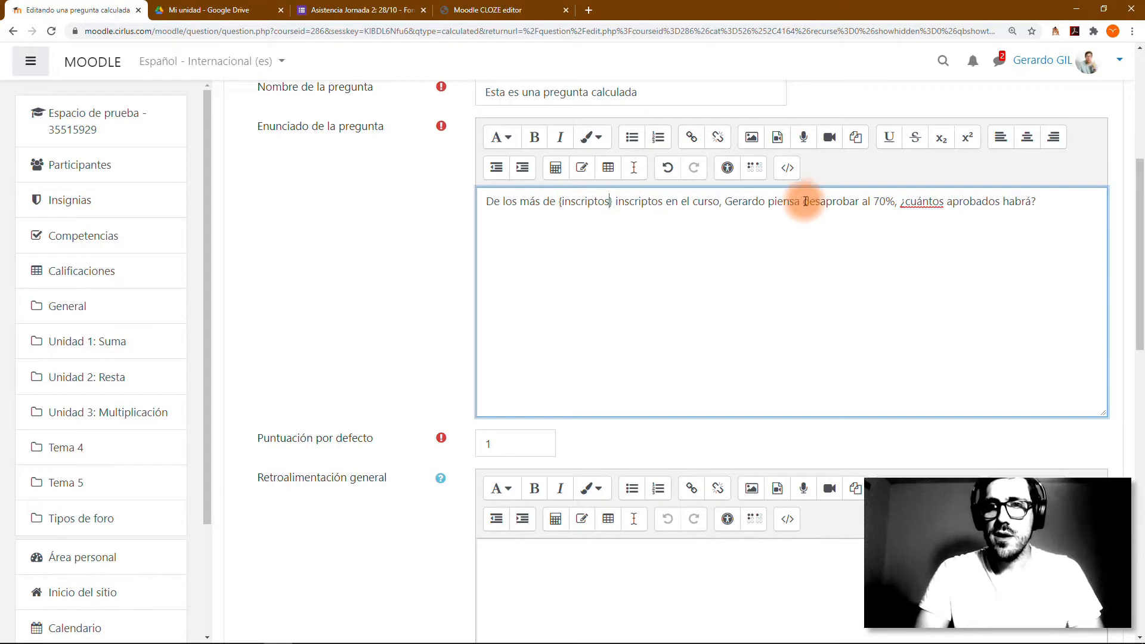
left_click_drag(887, 200, 874, 203)
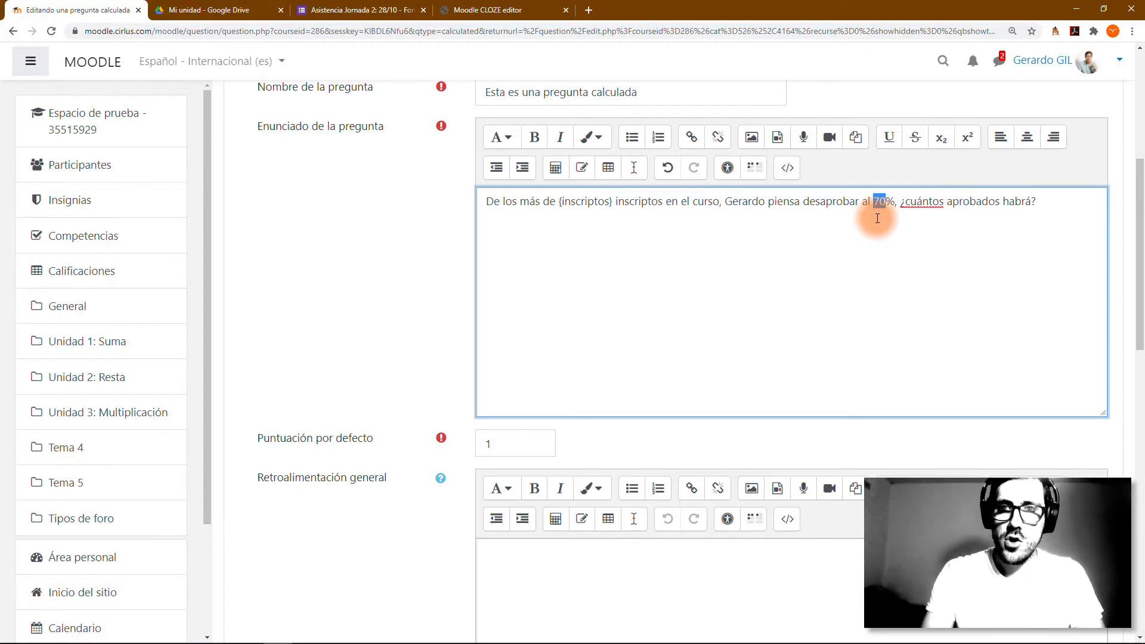
type("{")
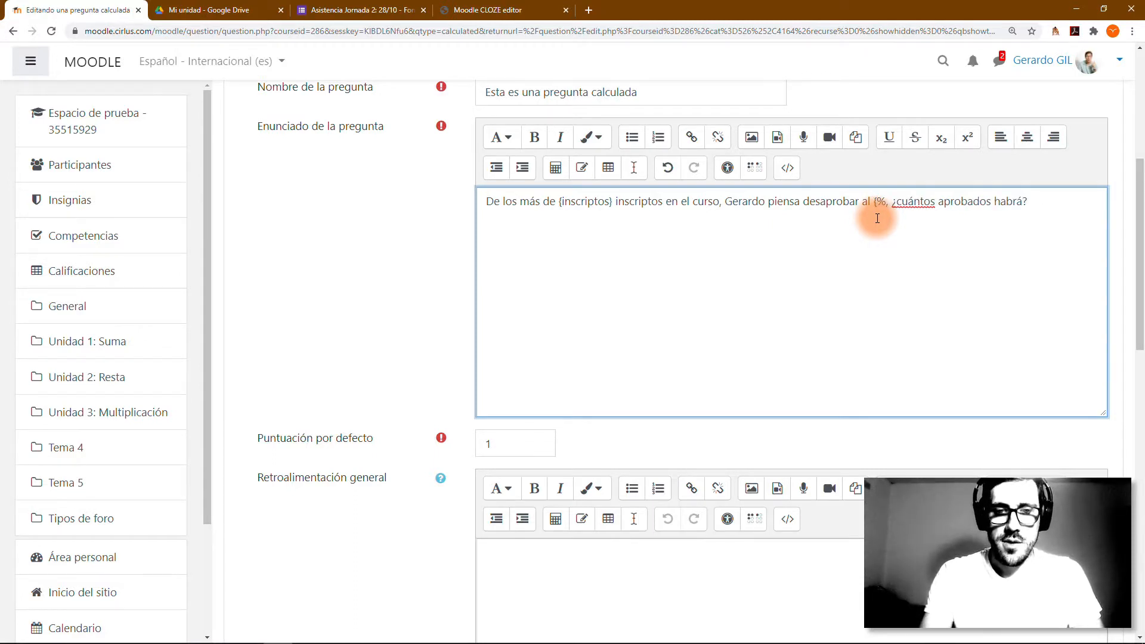
type("porc")
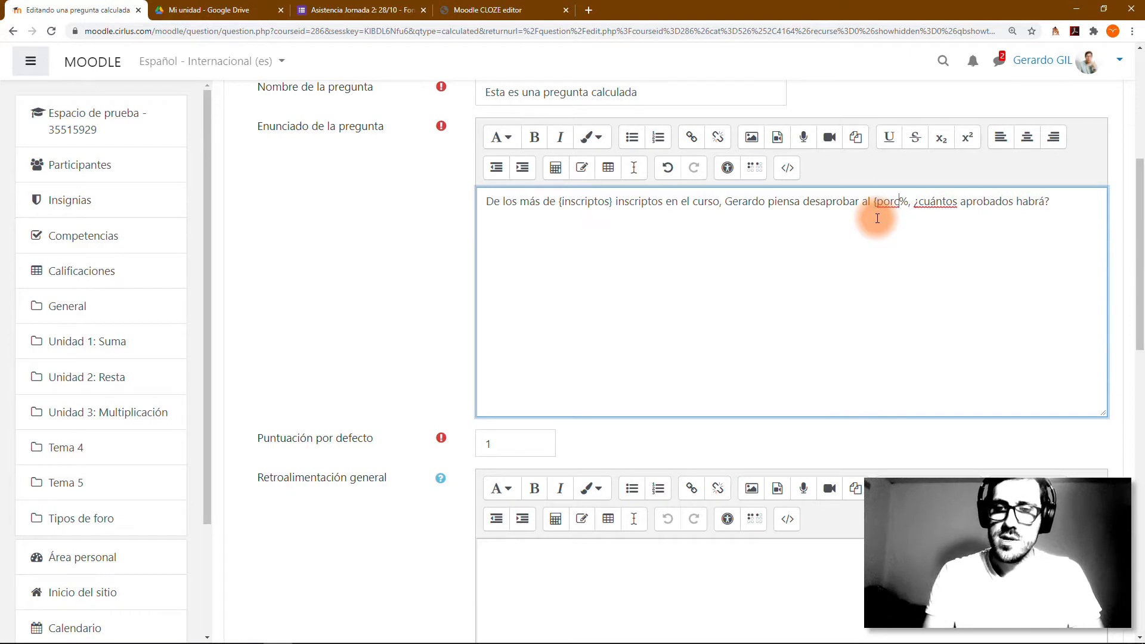
type("}")
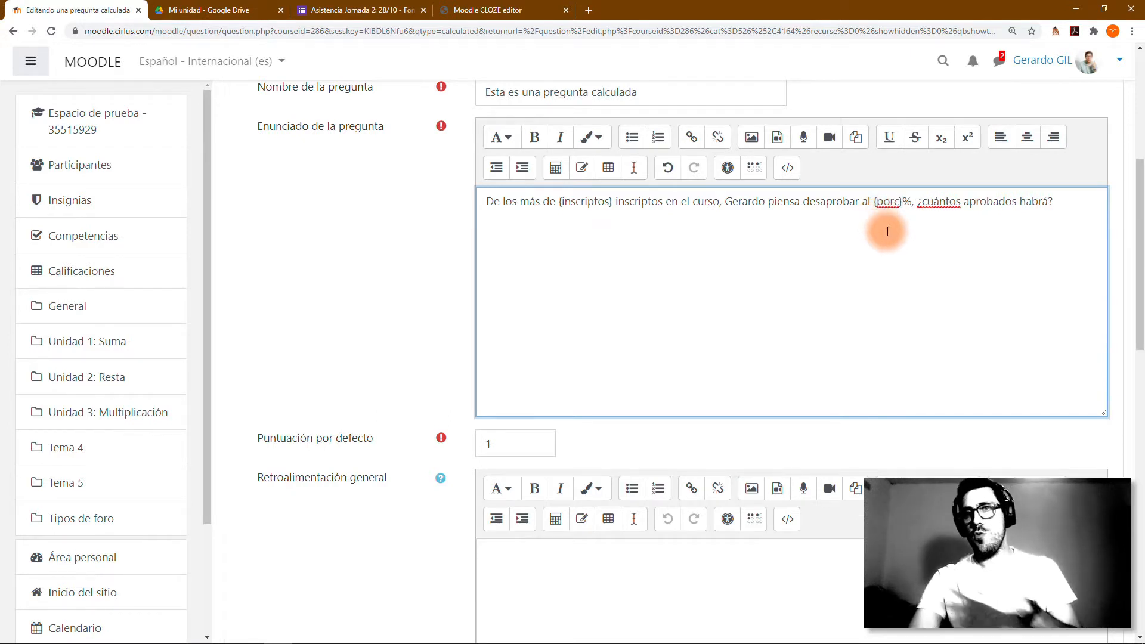
Enter {inscrptos}*{porc}/100 as the formula for answer 1
scroll(887, 231, "down", 1)
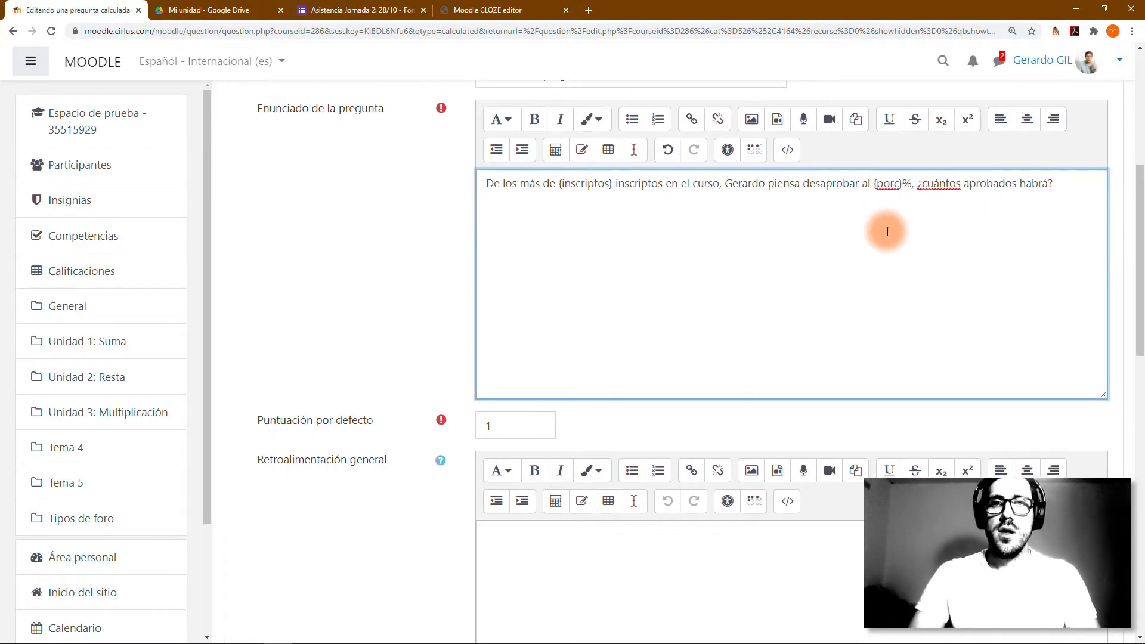
scroll(887, 232, "down", 3)
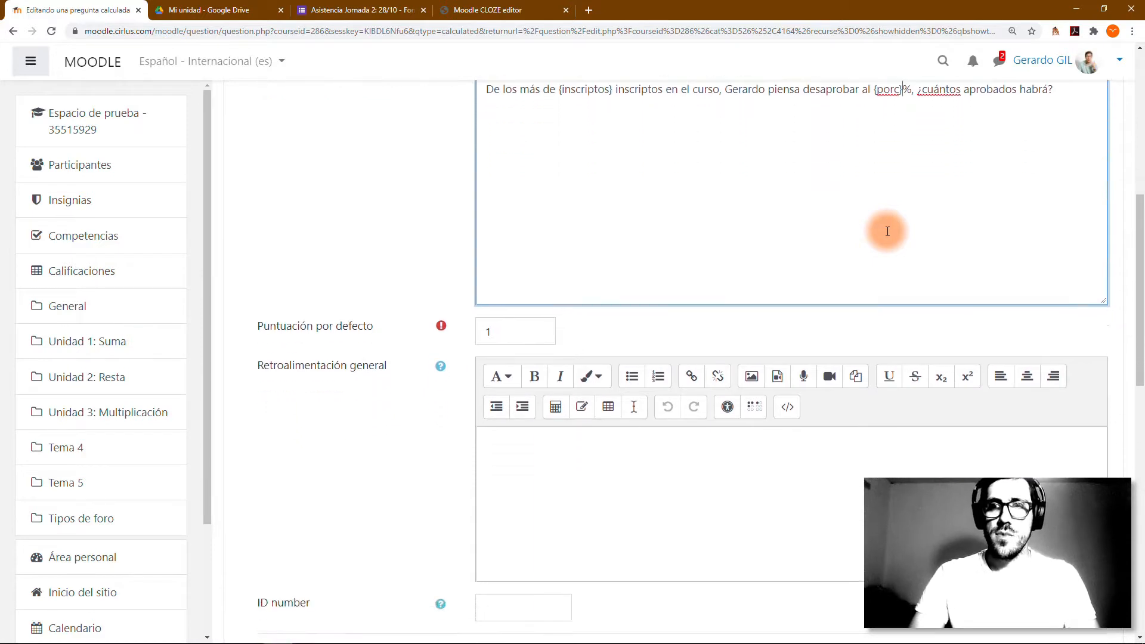
scroll(887, 231, "down", 5)
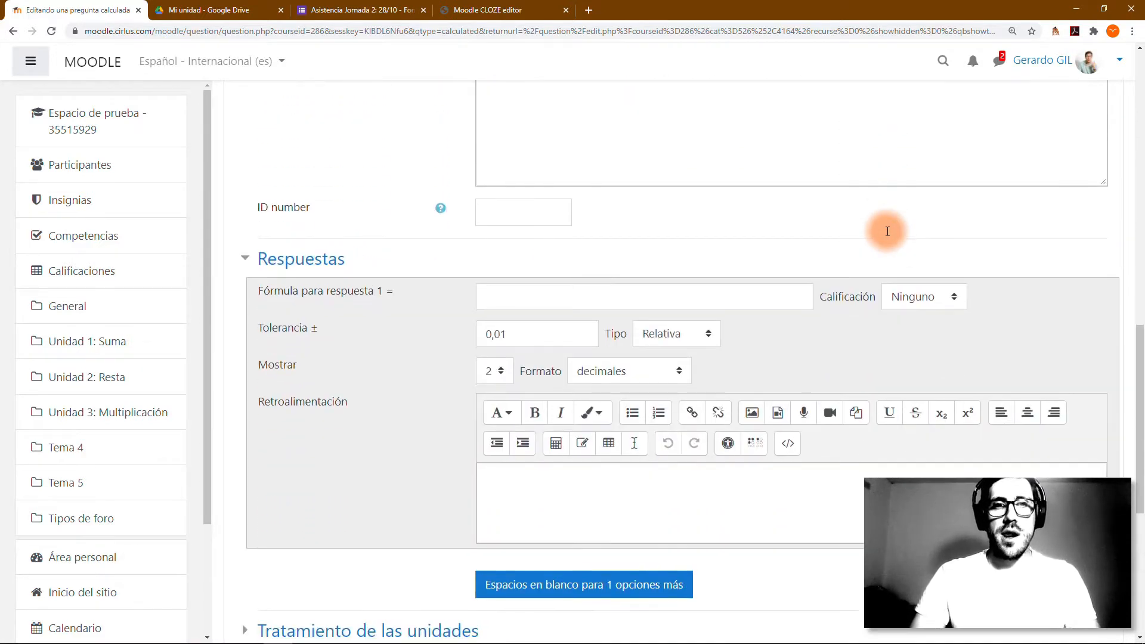
left_click_drag(365, 262, 253, 262)
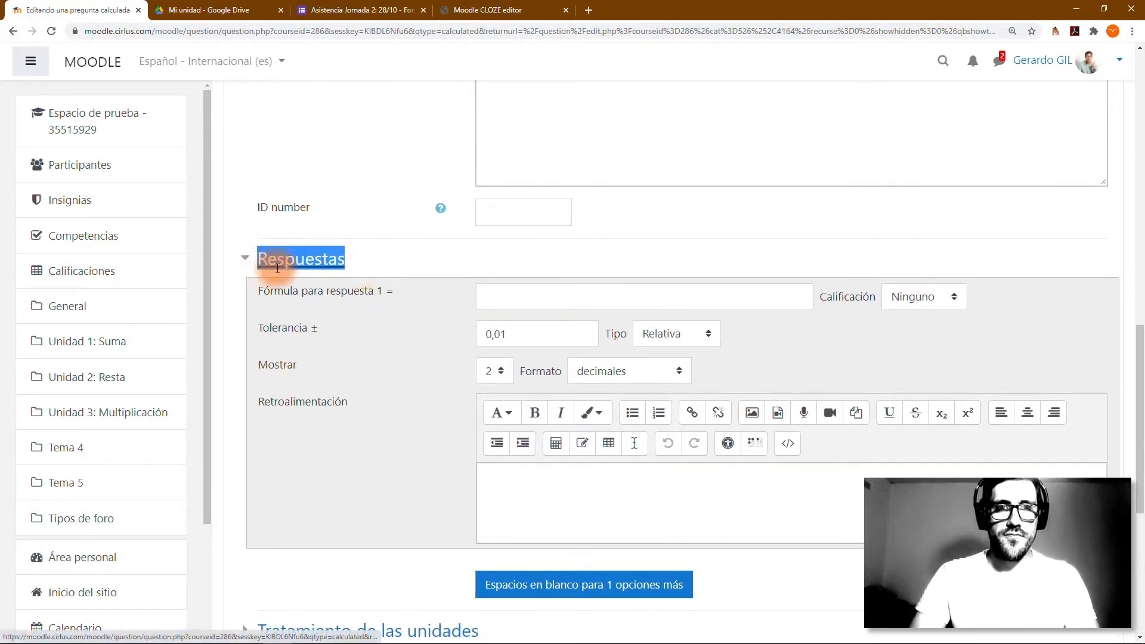
left_click(369, 262)
left_click(521, 303)
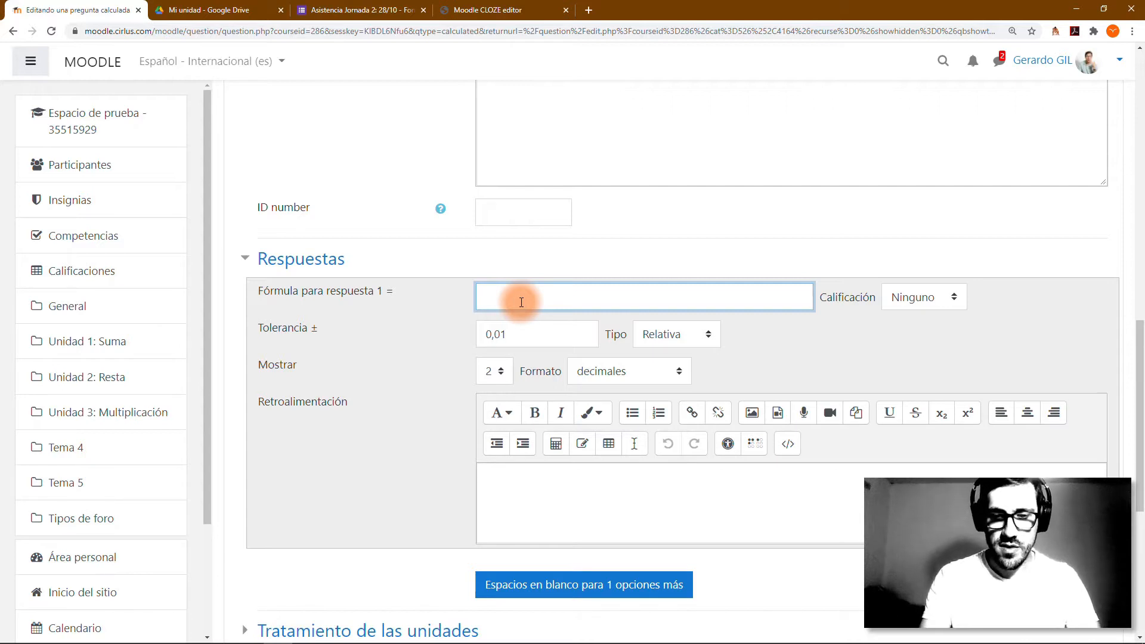
type("{i")
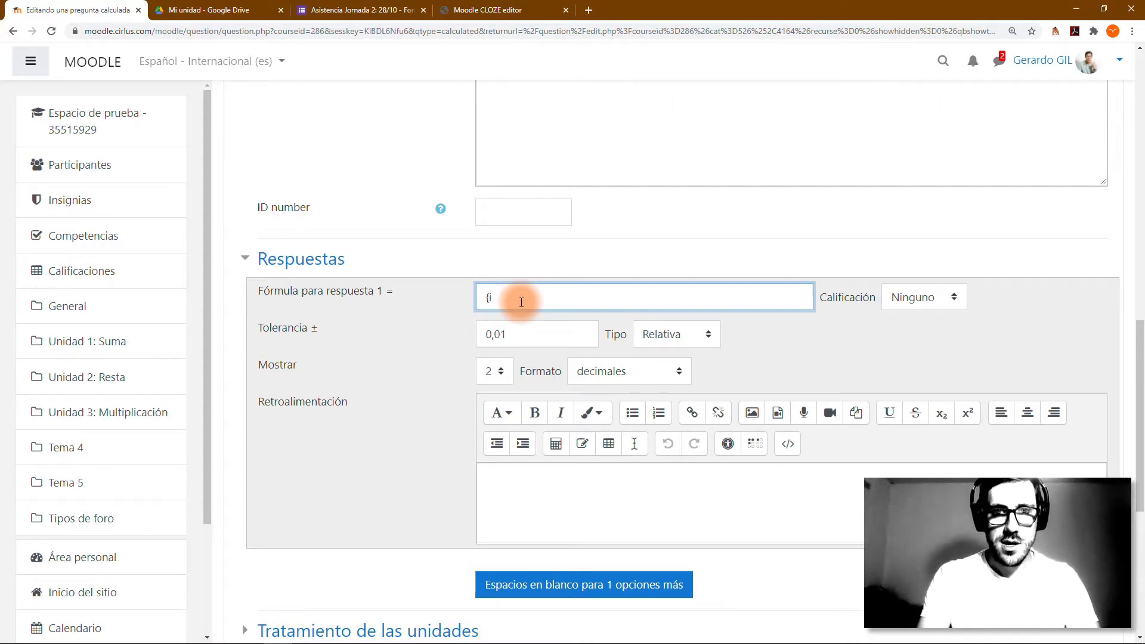
type("nscr")
type("iptos")
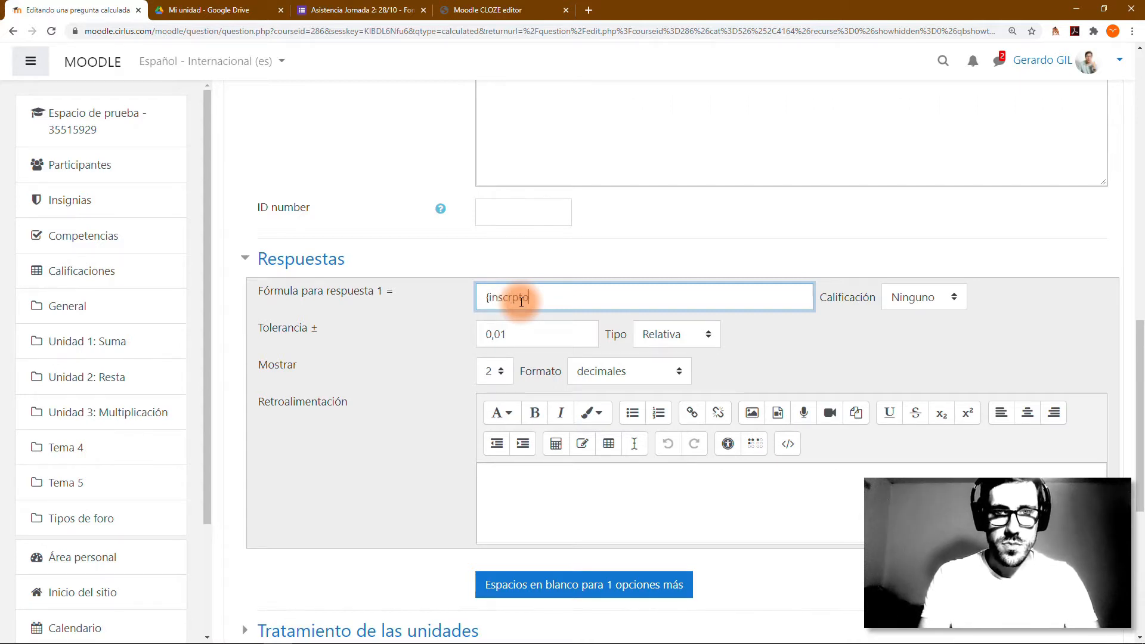
type("} ")
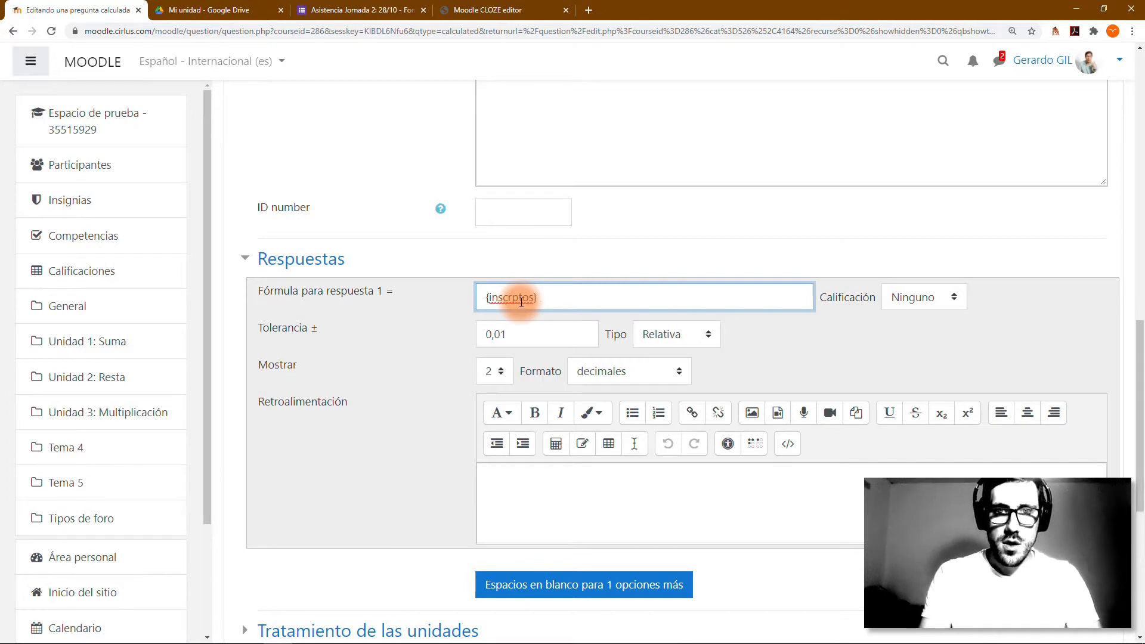
type("*")
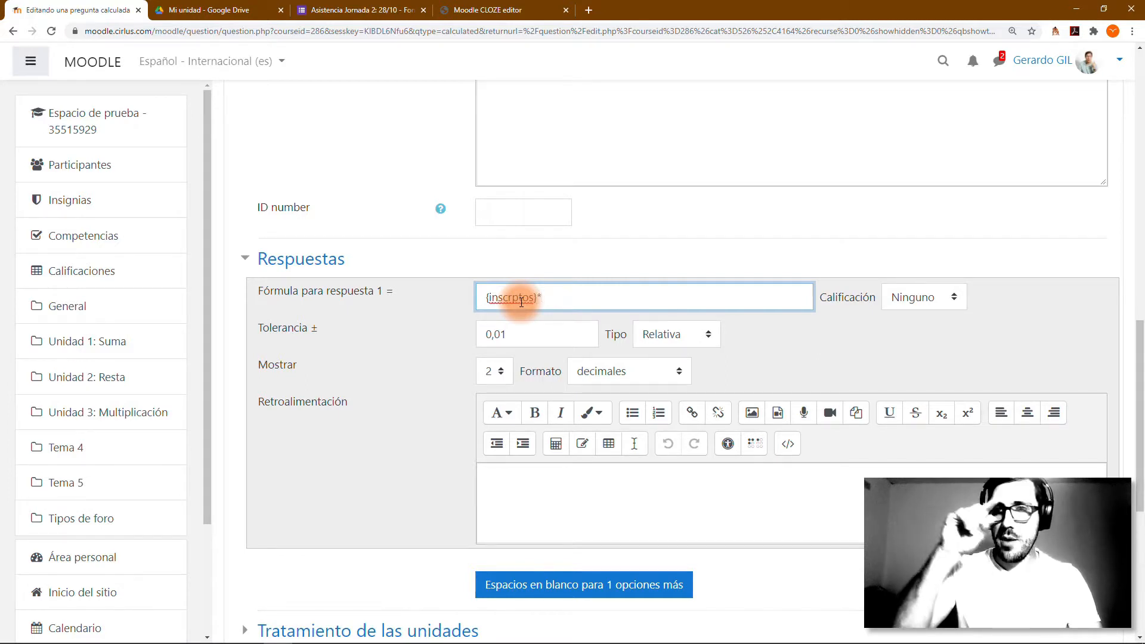
type("{")
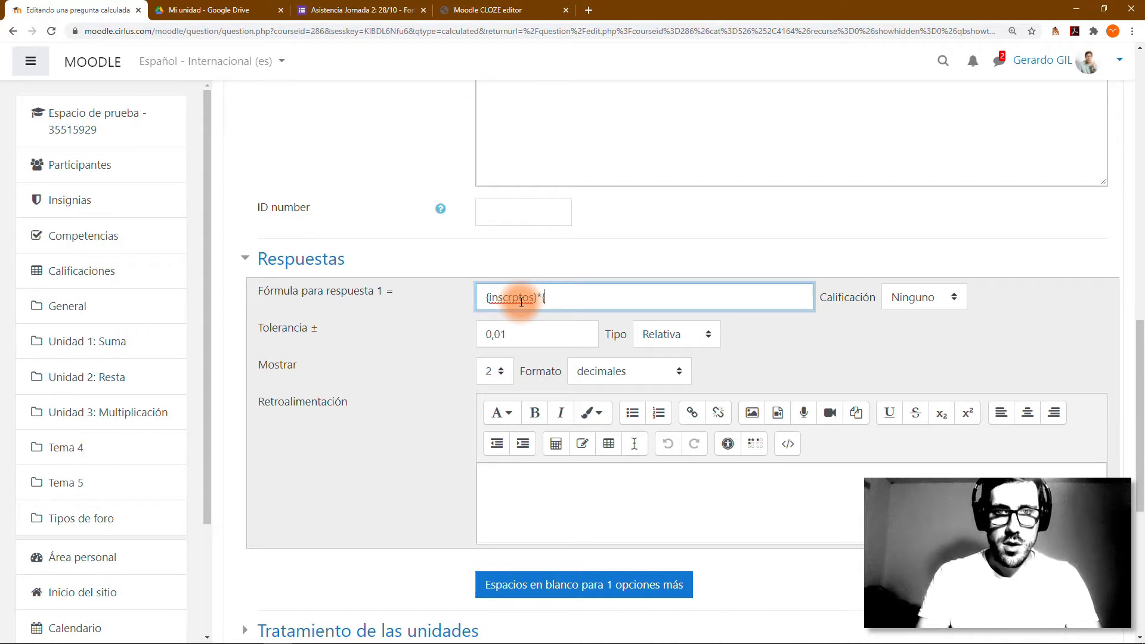
type("porc")
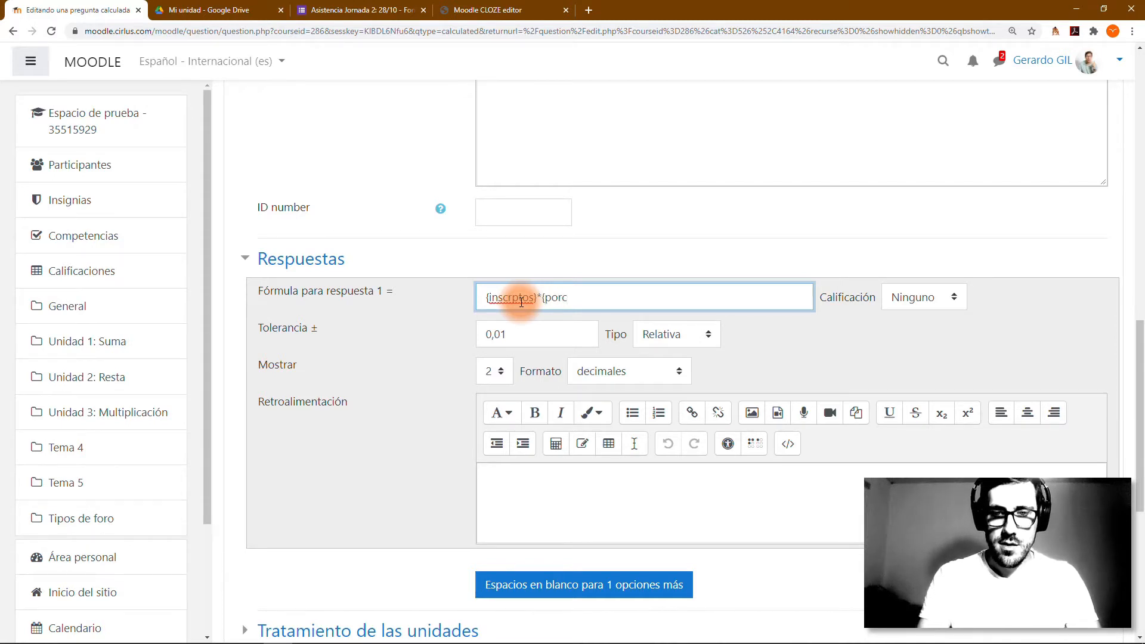
type("}")
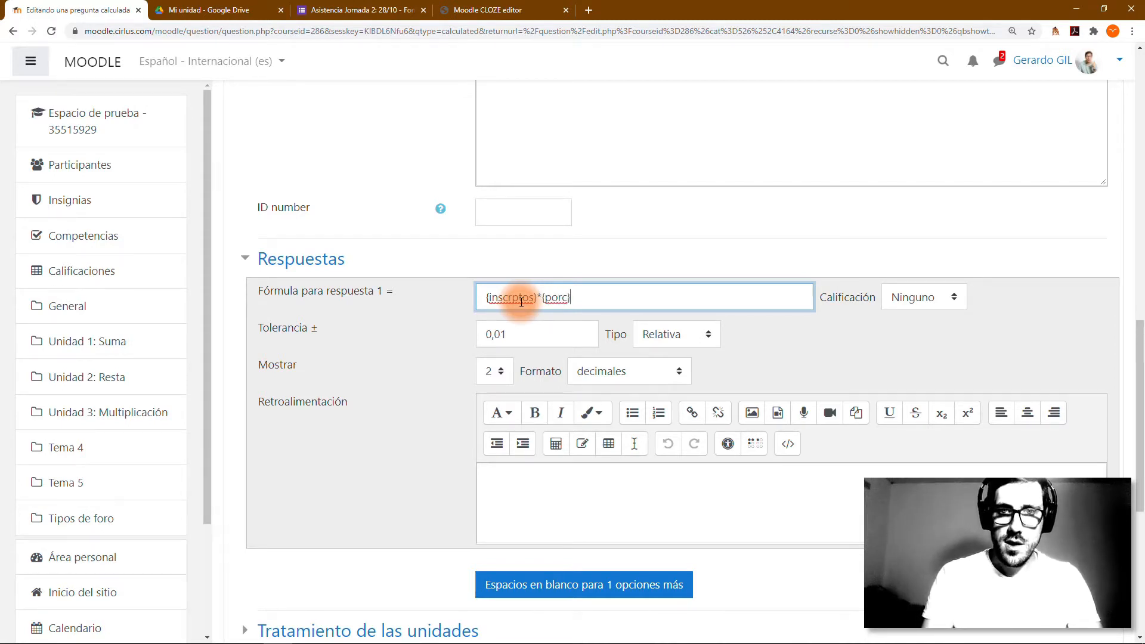
type("/100")
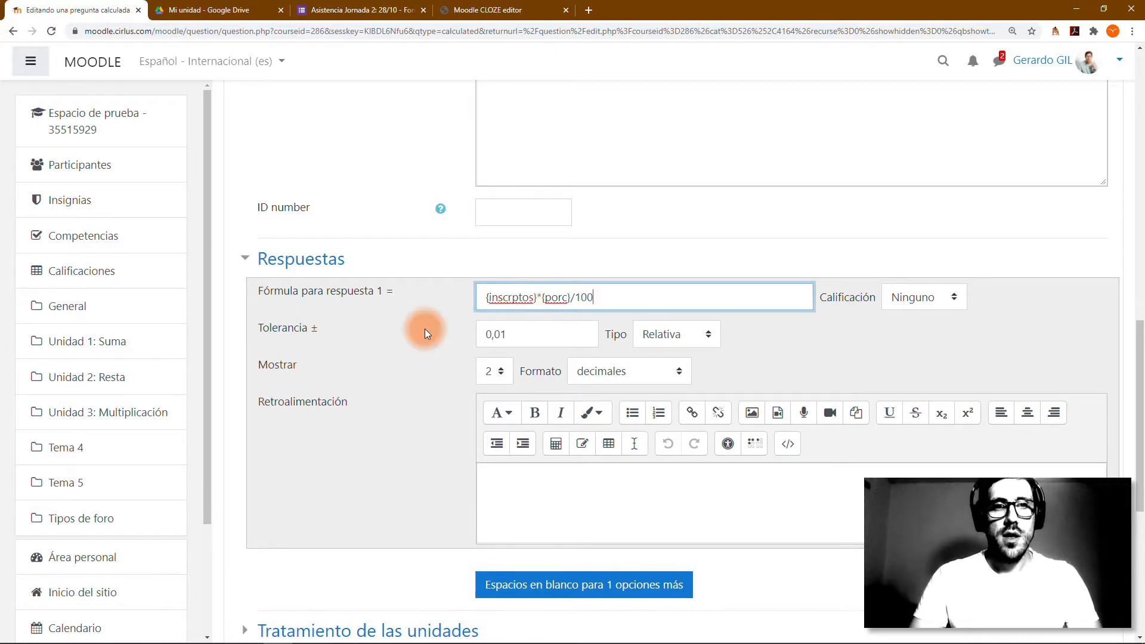
Examine the tolerance value of answer 1 and the available tolerance types
double_click(533, 335)
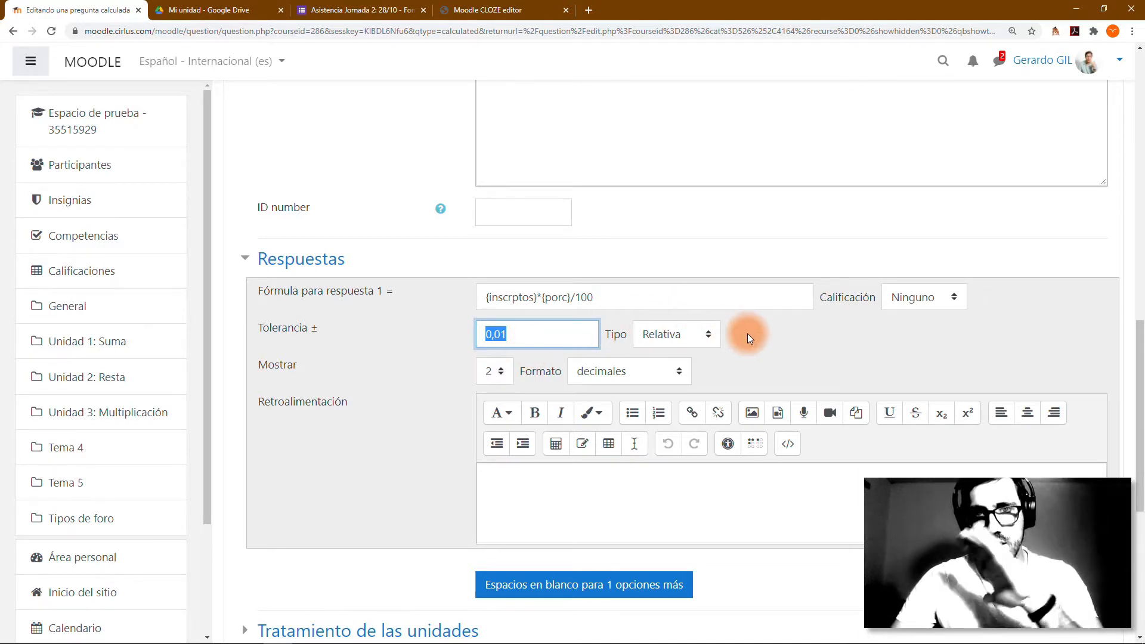
left_click(563, 336)
double_click(563, 336)
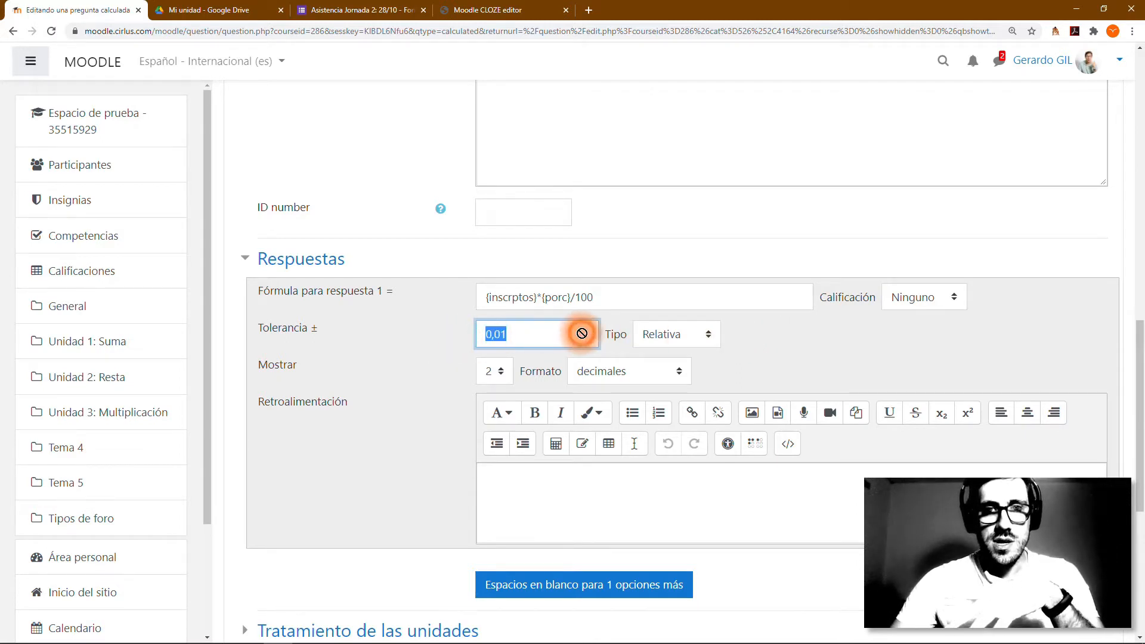
left_click(581, 334)
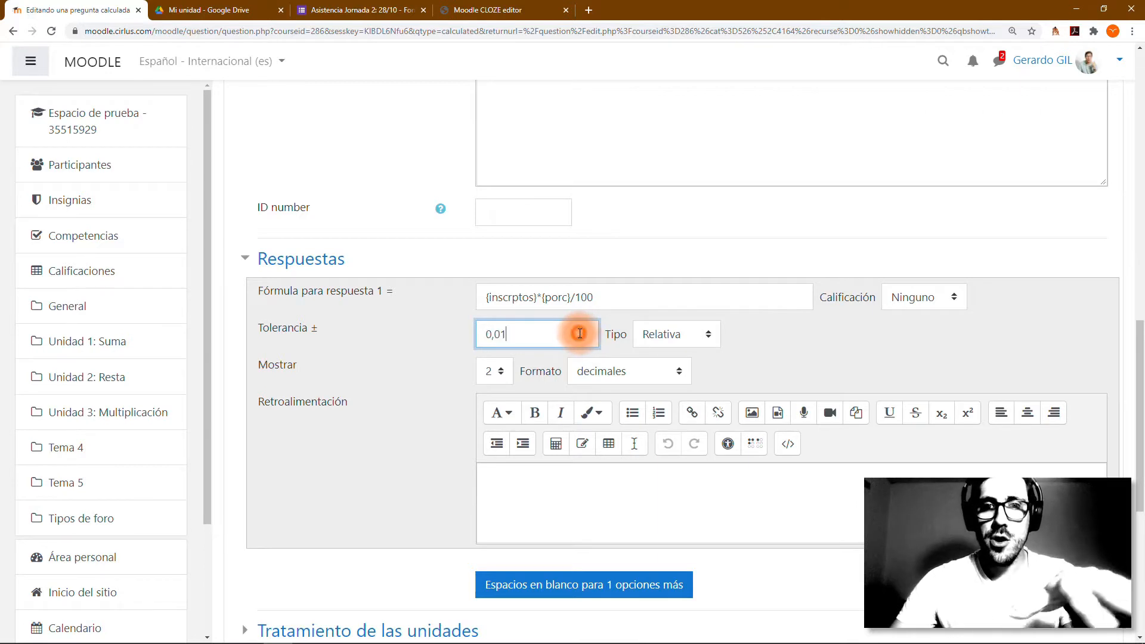
left_click(676, 335)
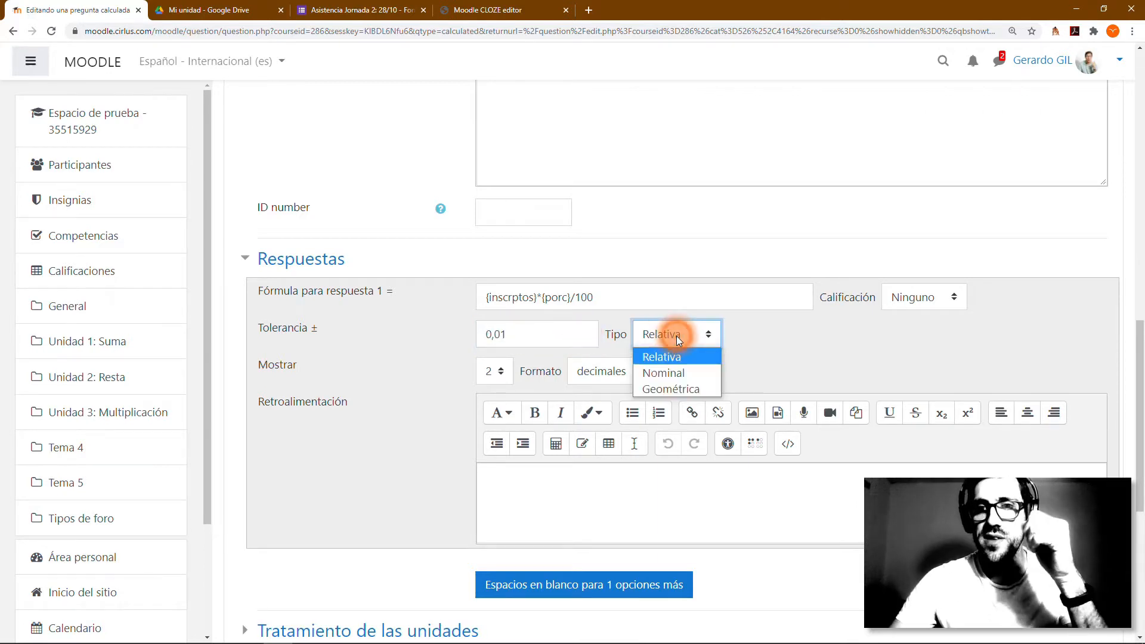
key("Down")
key("Down")
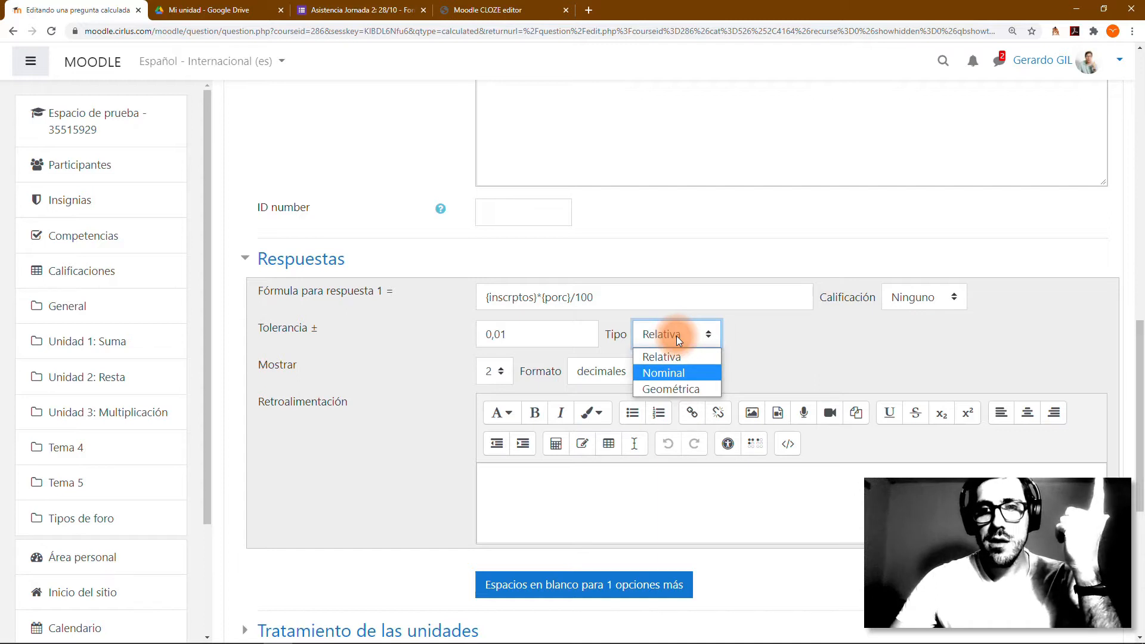
key("Up")
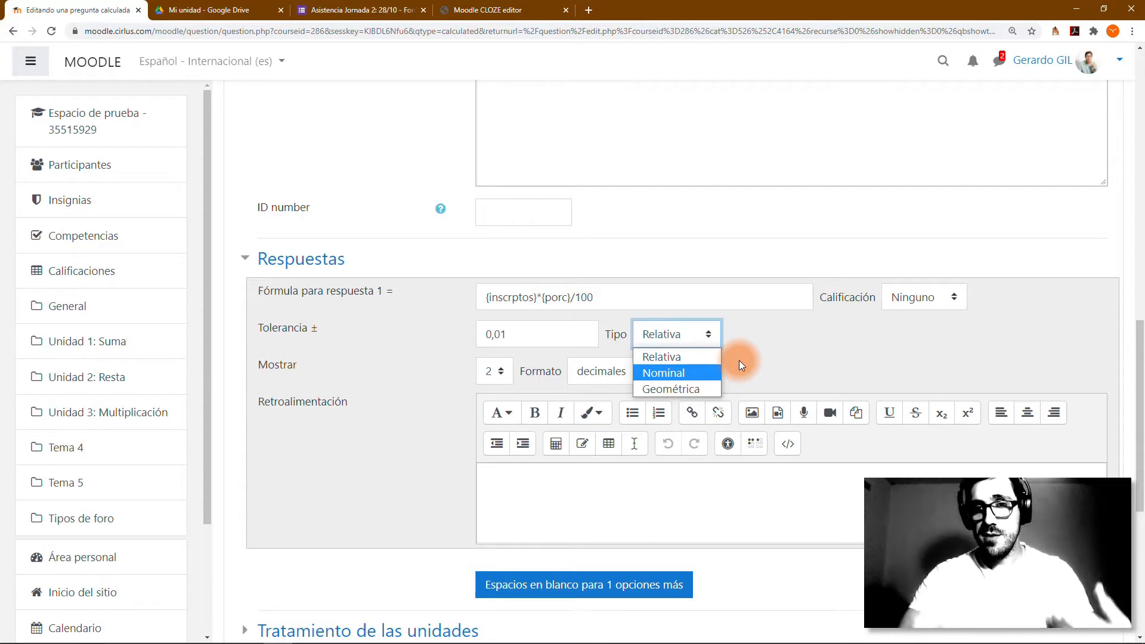
left_click(764, 337)
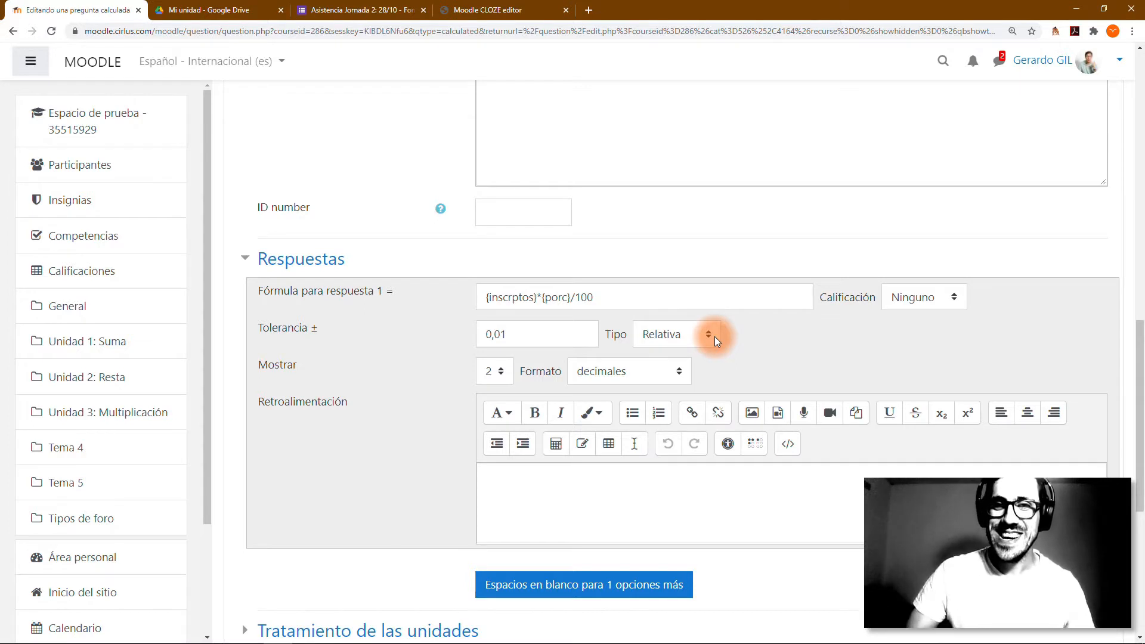
Set the grade of answer 1 to 100% and its tolerance to 0
left_click(931, 285)
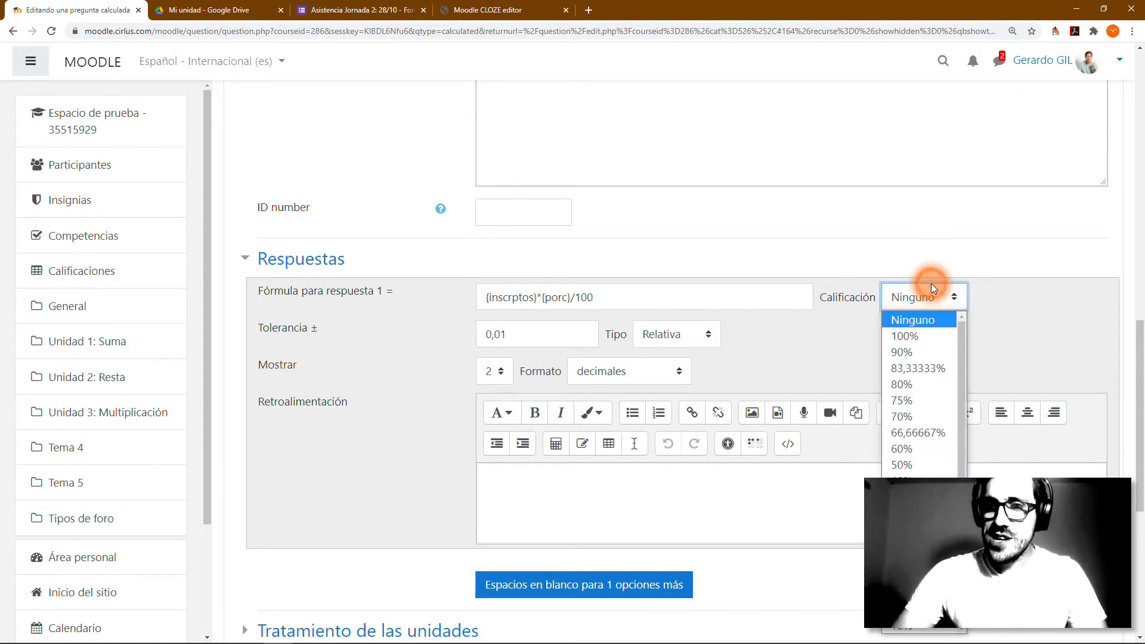
left_click(920, 332)
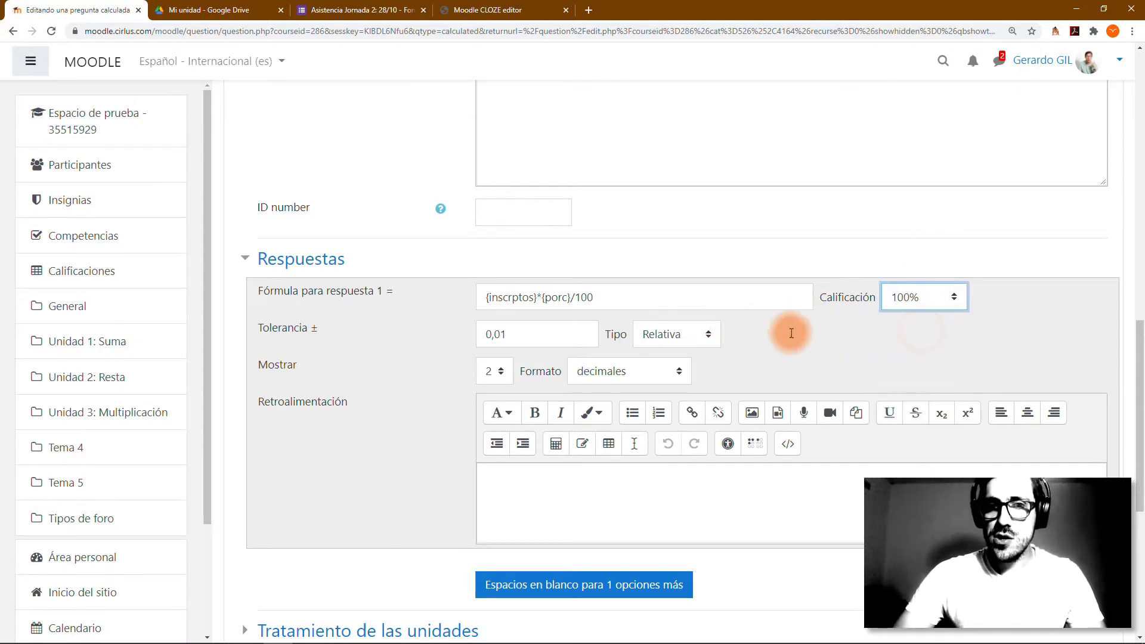
double_click(545, 340)
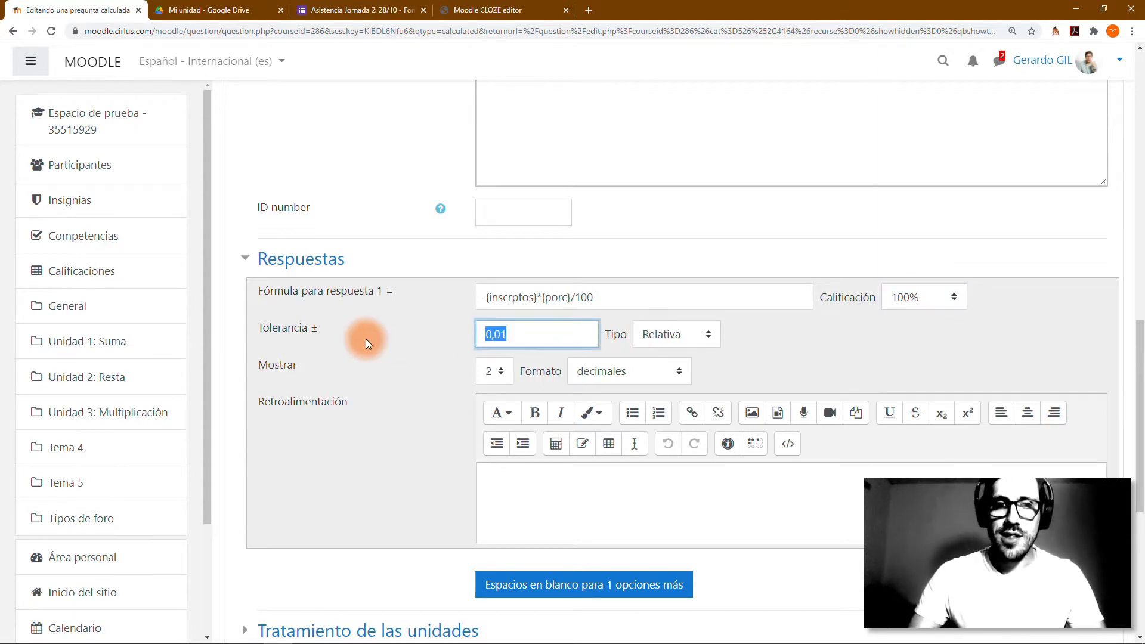
type("0")
left_click(761, 353)
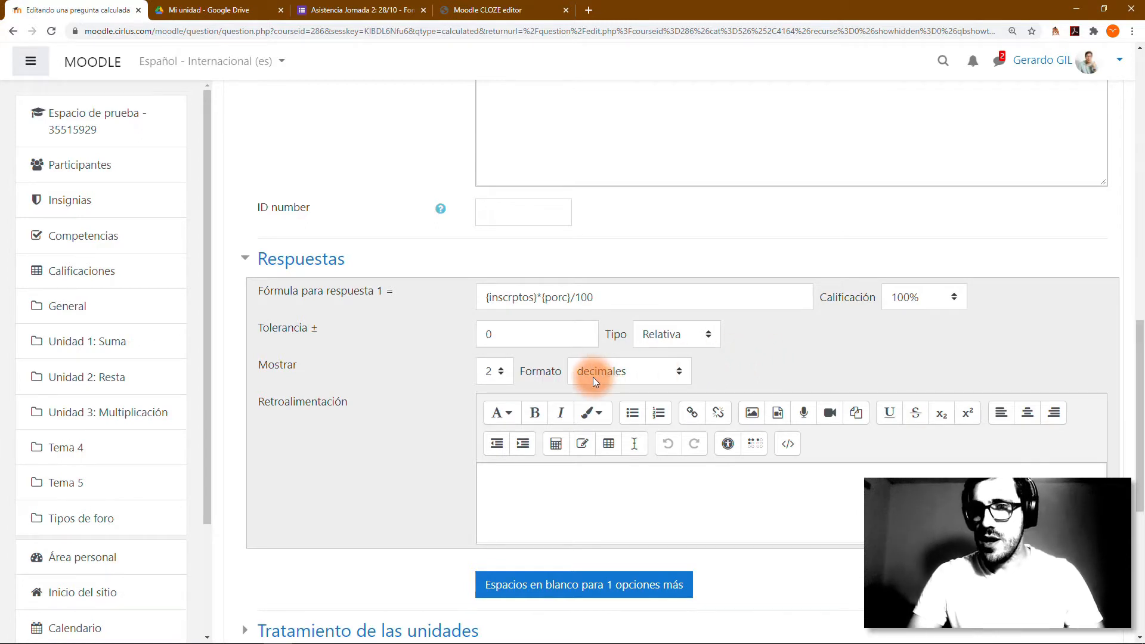
Add a blank second answer option to the question and copy the formula of answer 1 into it
scroll(939, 309, "down", 2)
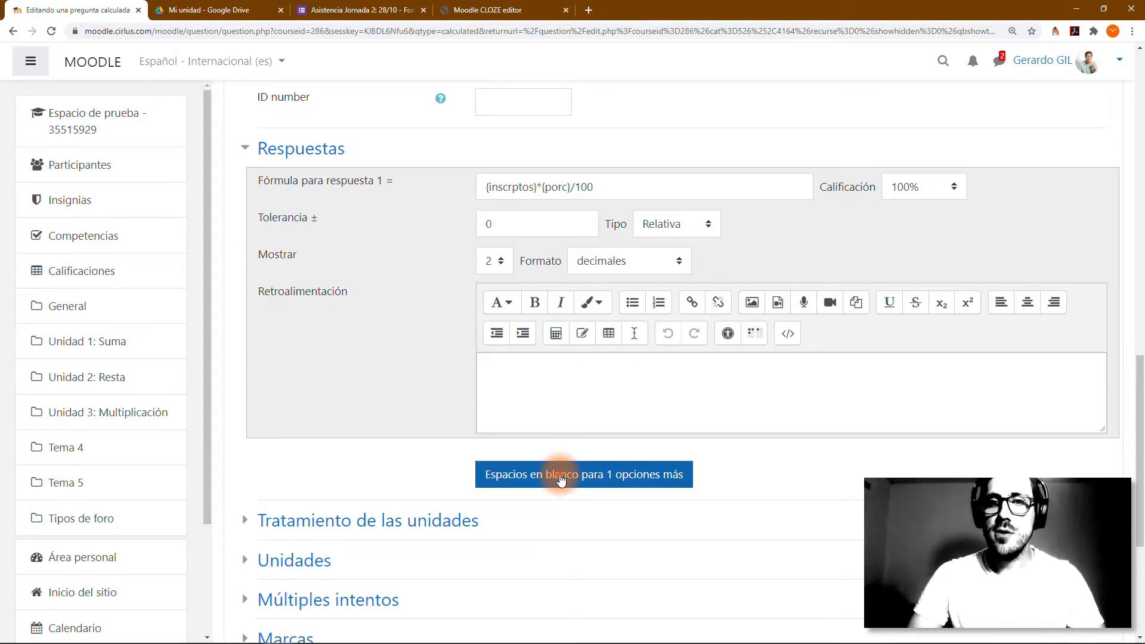
left_click(561, 480)
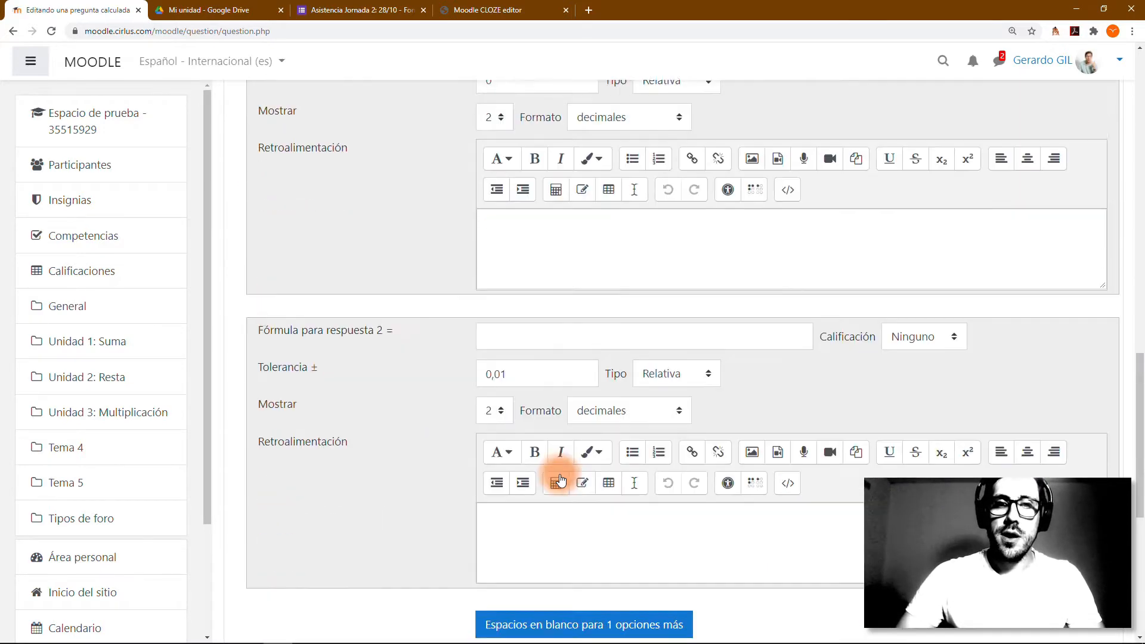
scroll(574, 322, "up", 3)
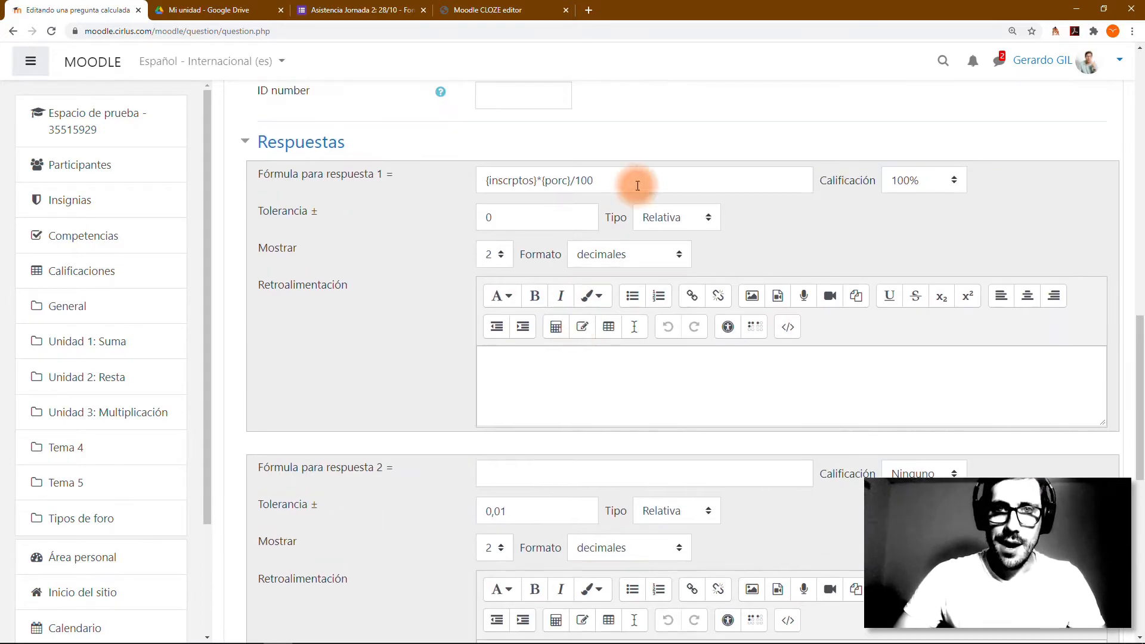
left_click_drag(637, 185, 495, 187)
key("ctrl+c")
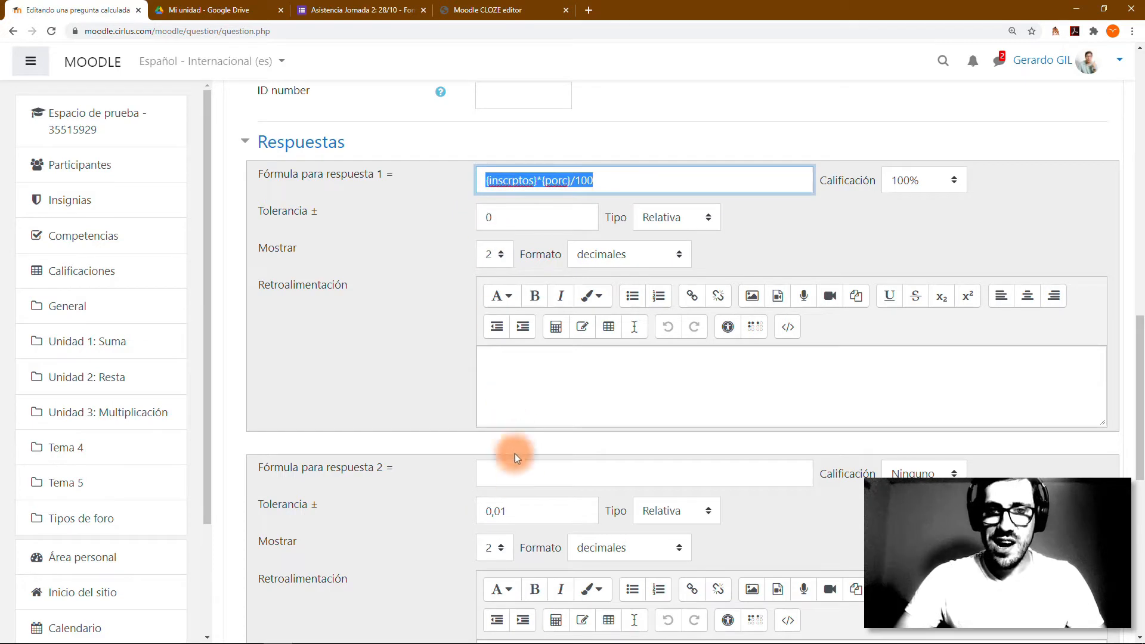
left_click(513, 477)
key("ctrl+v")
Set the tolerance of answer 2 to 0,05 and its grade to 80%
left_click(512, 513)
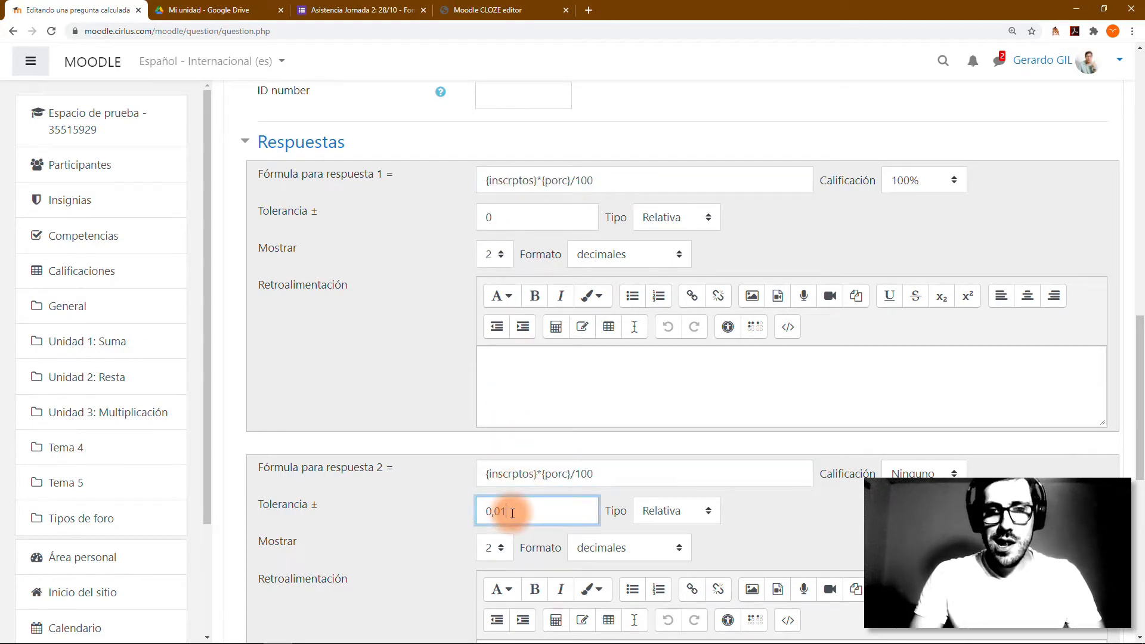
key("BackSpace")
type("5")
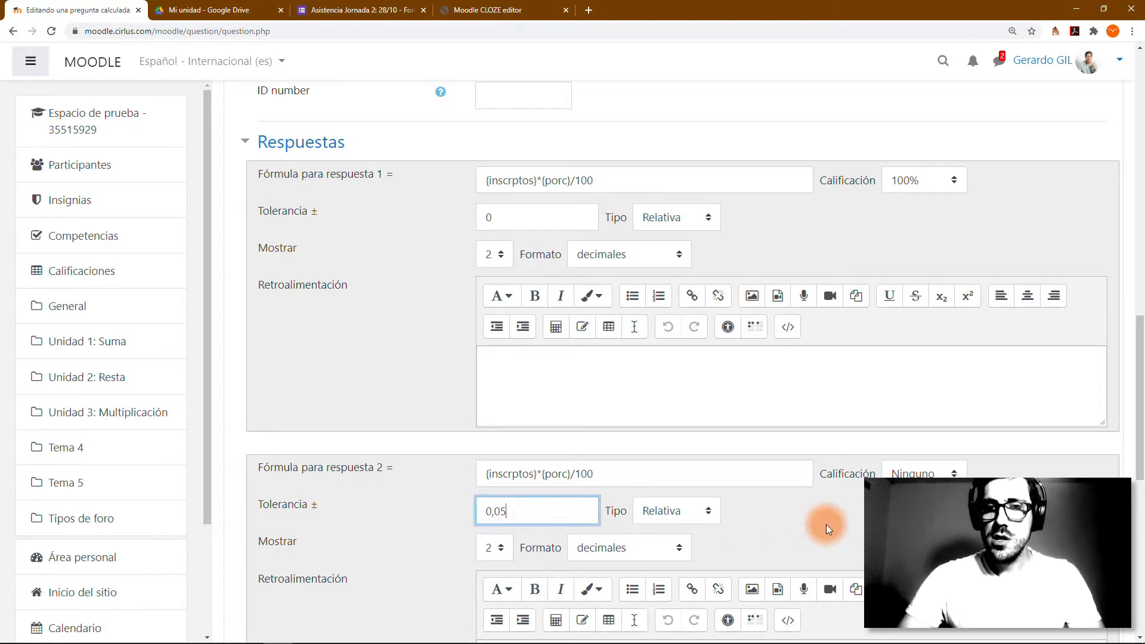
scroll(825, 524, "down", 1)
left_click(924, 424)
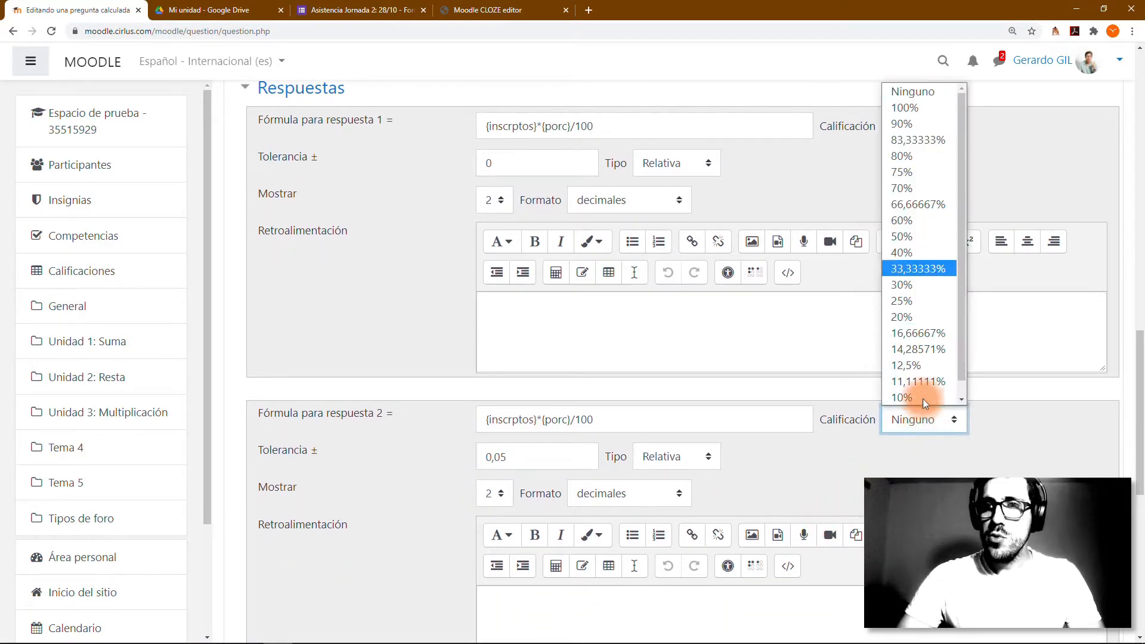
left_click(909, 158)
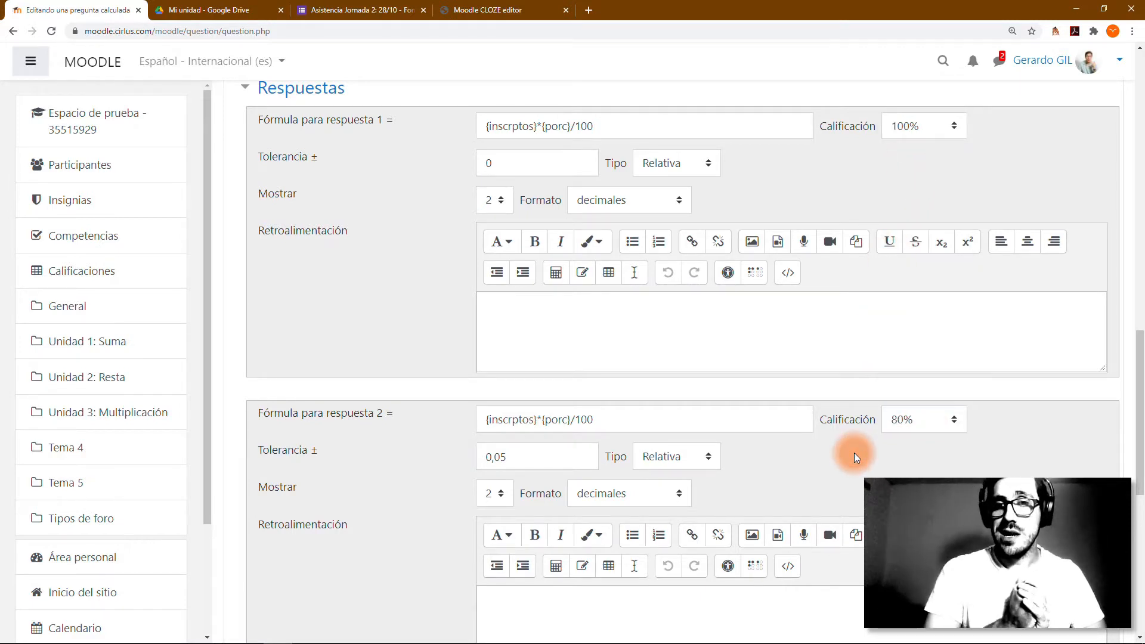
Review the grade options of answer 2 and compare the formula, tolerance and grade settings of both answers
scroll(854, 452, "down", 2)
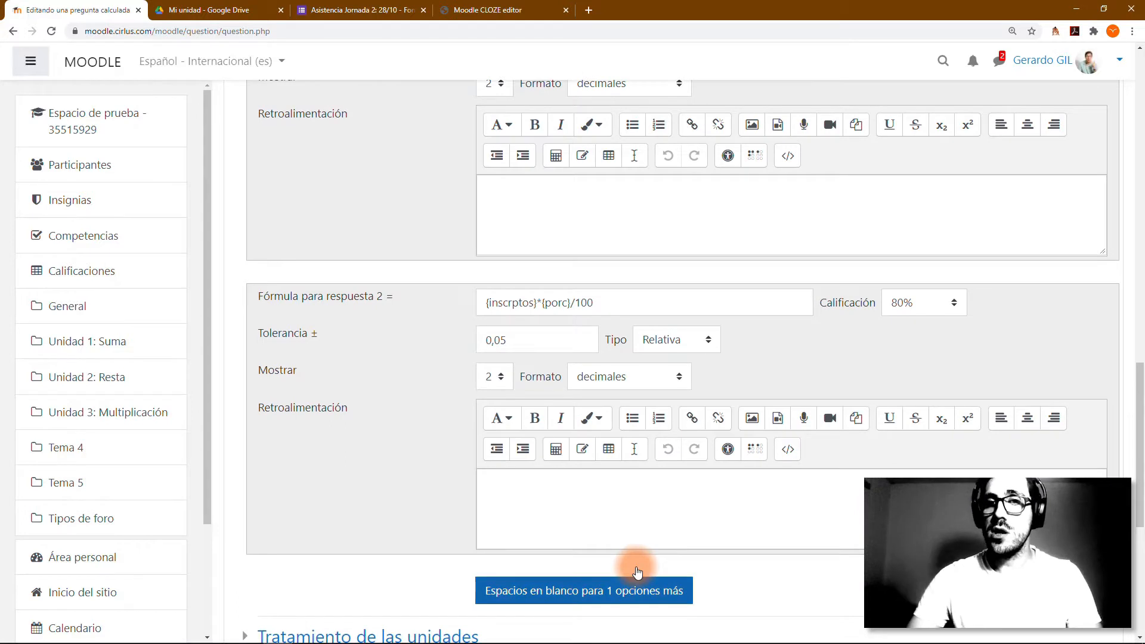
left_click(939, 306)
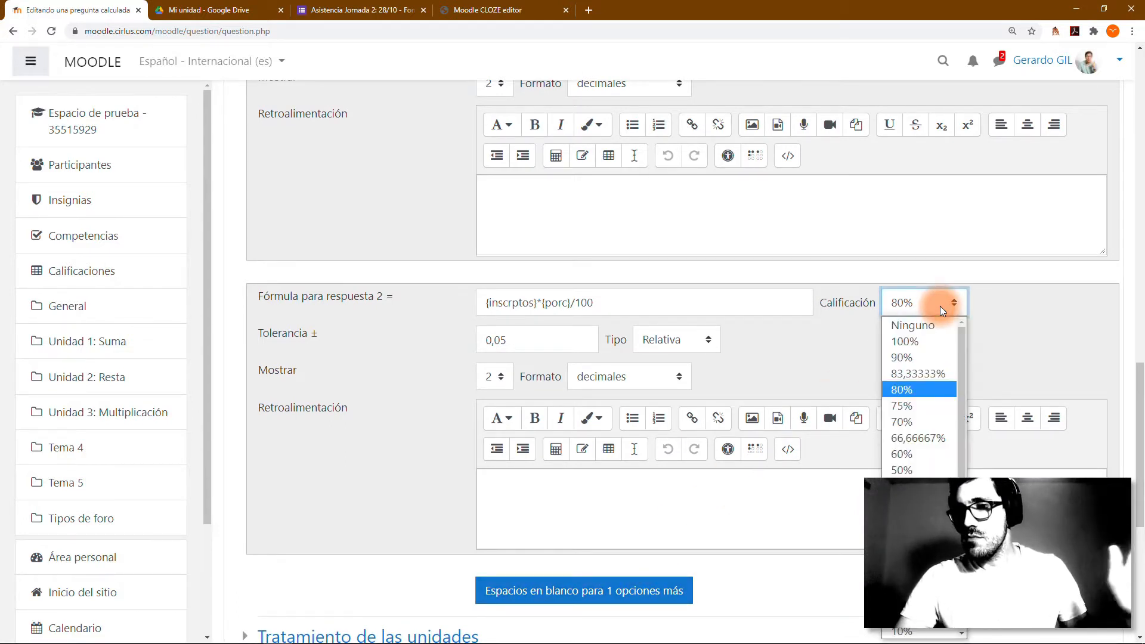
left_click(940, 306)
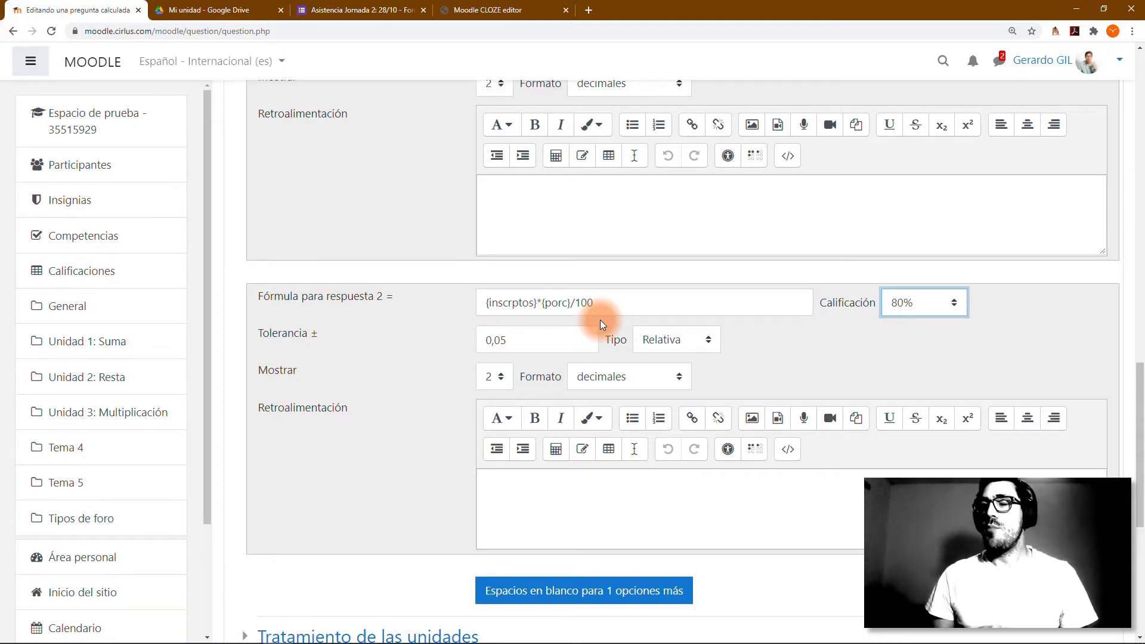
scroll(600, 319, "up", 4)
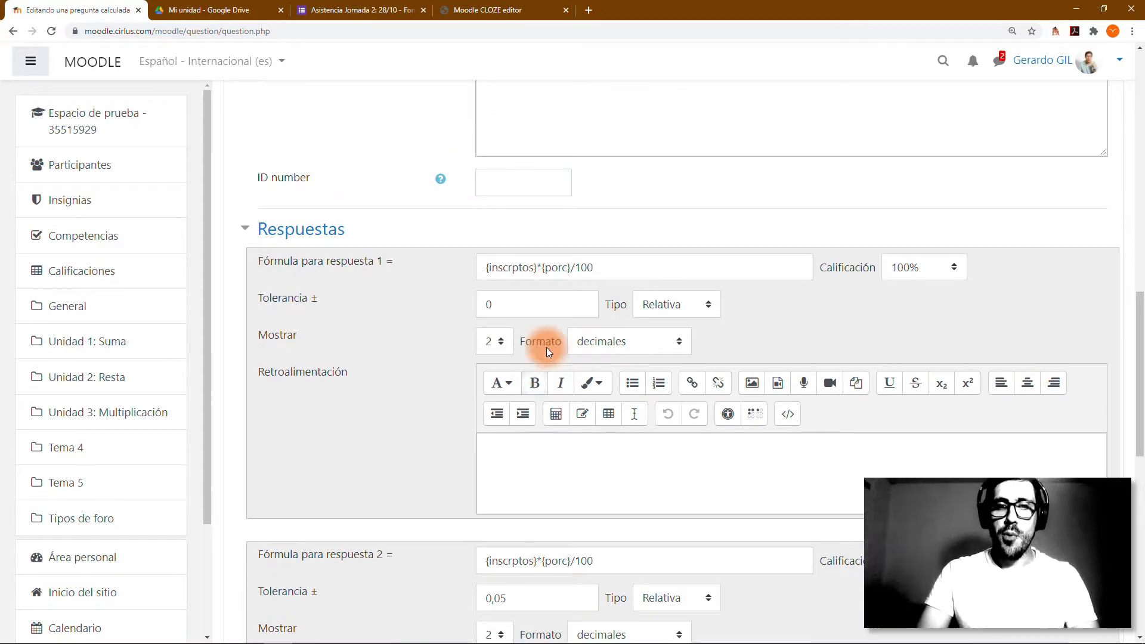
scroll(547, 347, "down", 1)
scroll(567, 491, "up", 2)
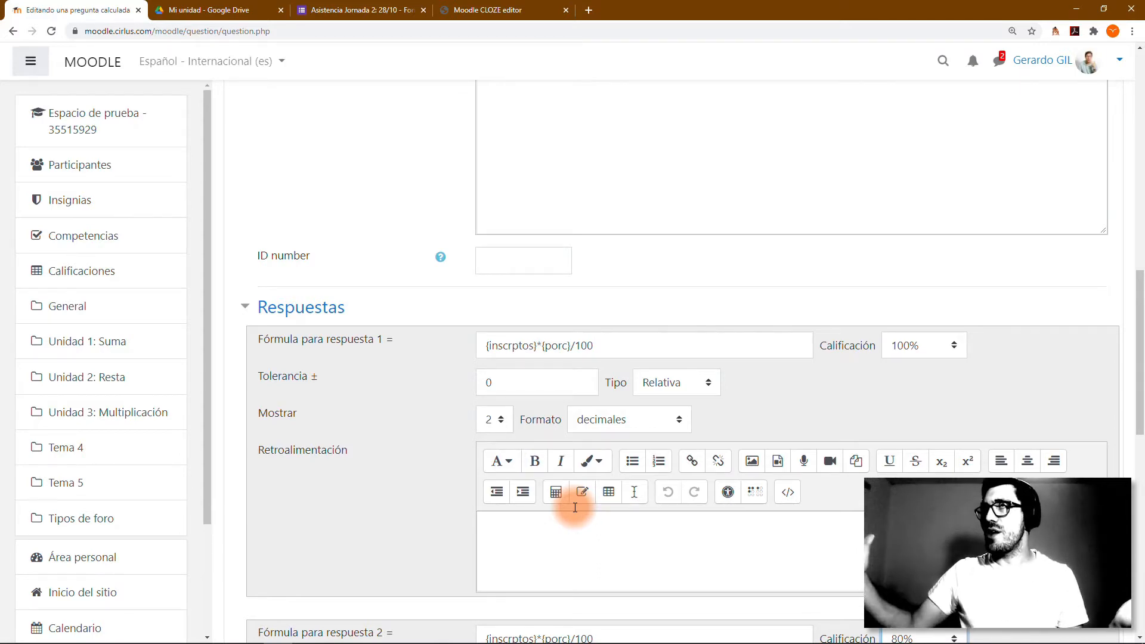
scroll(575, 507, "down", 1)
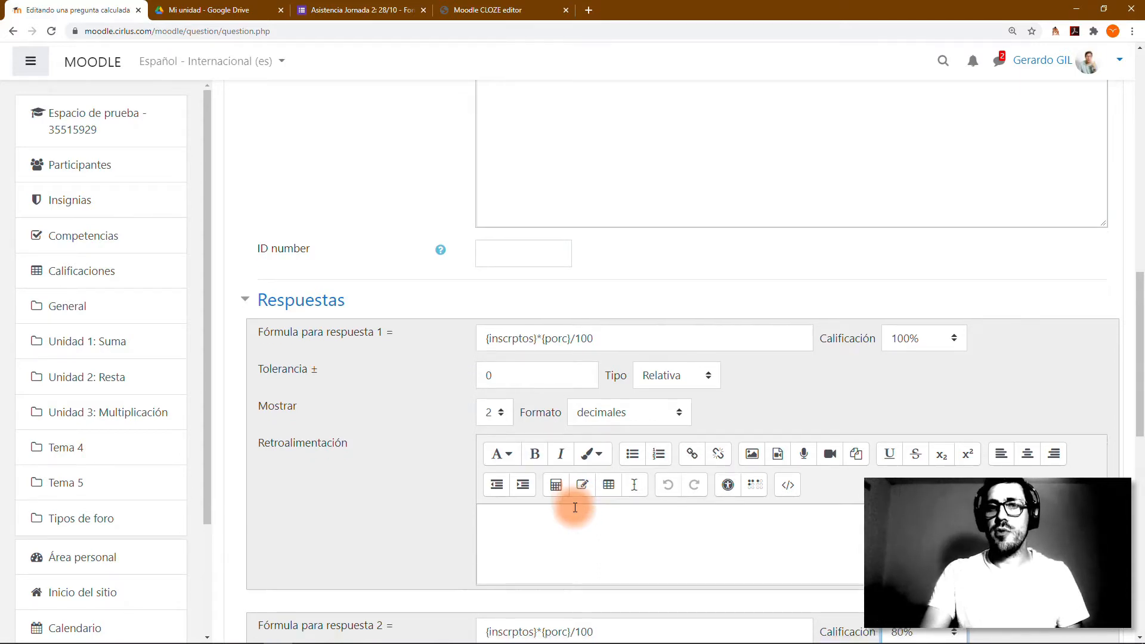
scroll(575, 508, "down", 3)
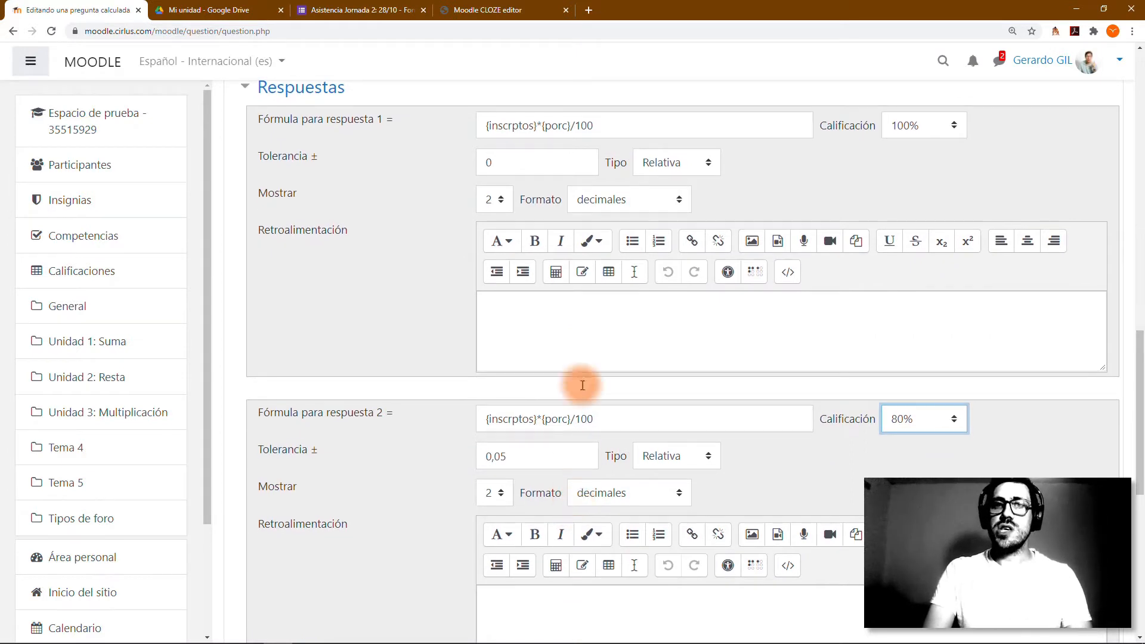
Try a minus sign in place of the division sign in the answer 2 formula and restore the division sign
left_click_drag(595, 126, 493, 129)
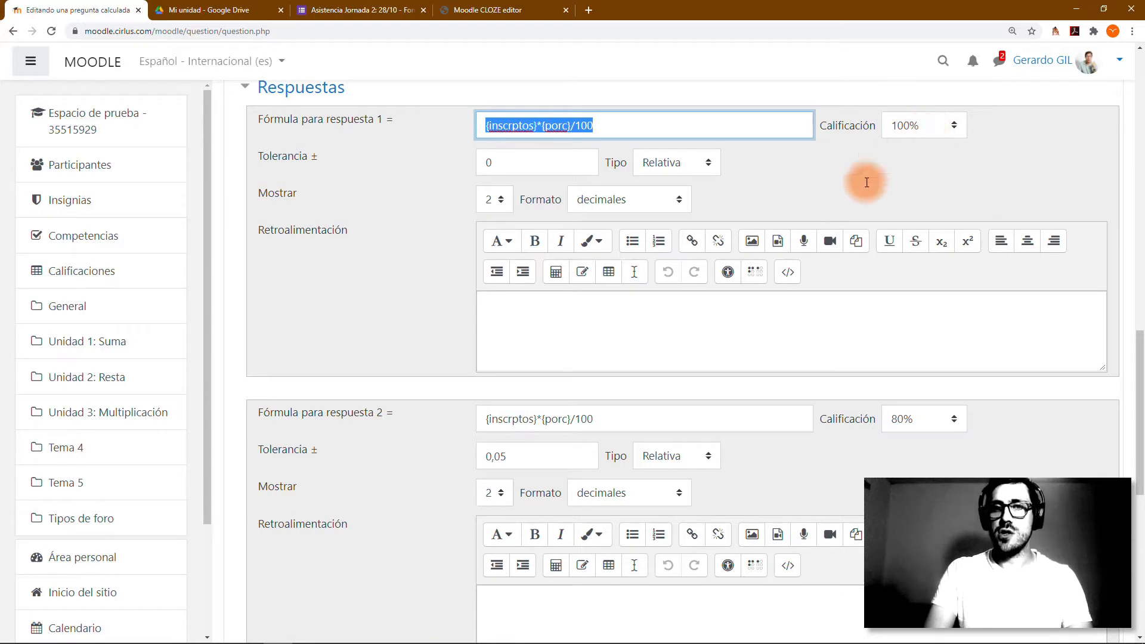
left_click(576, 421)
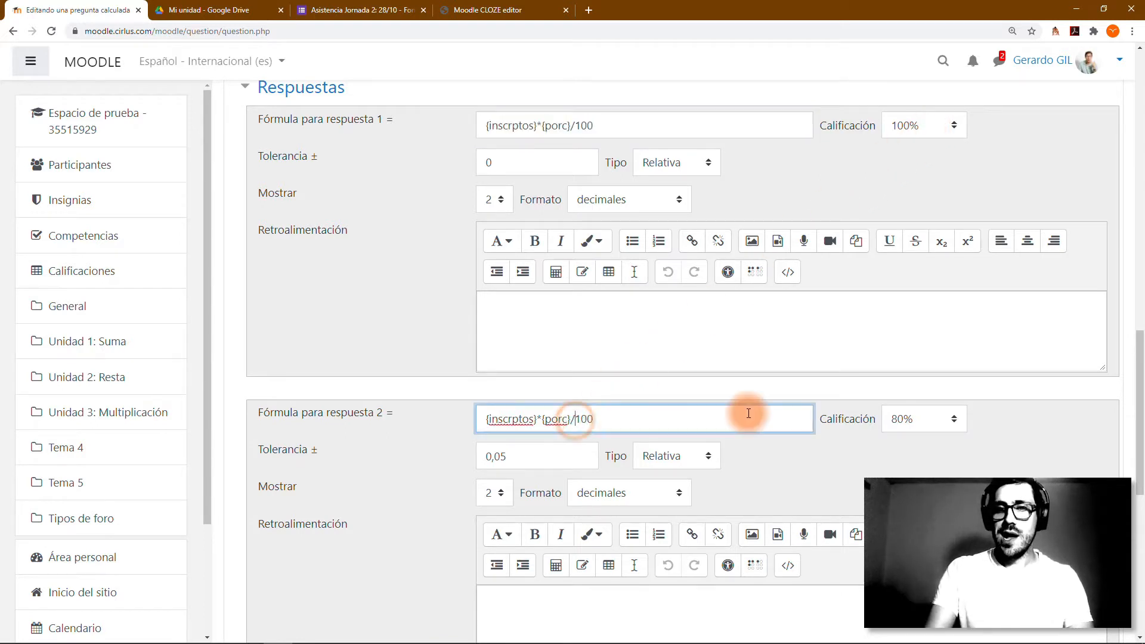
key("BackSpace")
type("-")
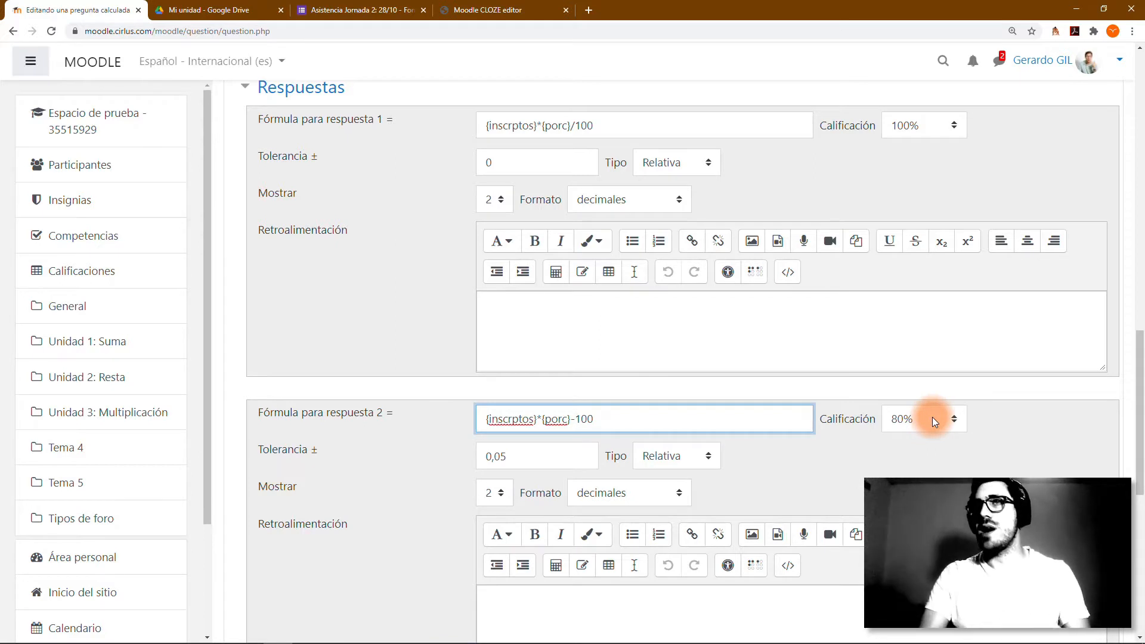
key("BackSpace")
type("/")
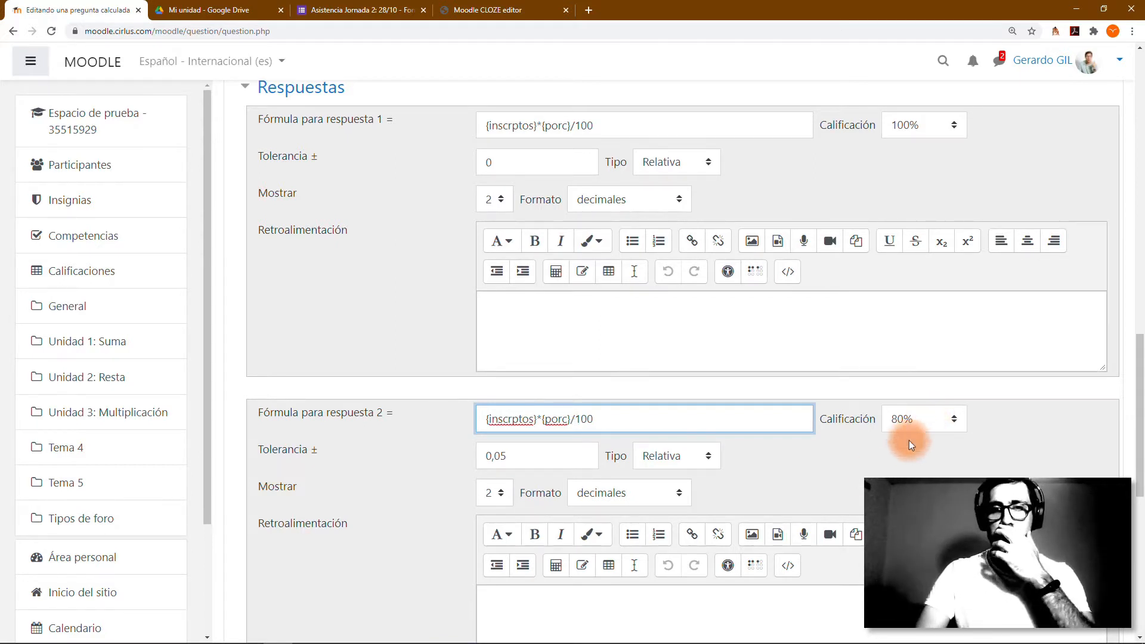
left_click(841, 508)
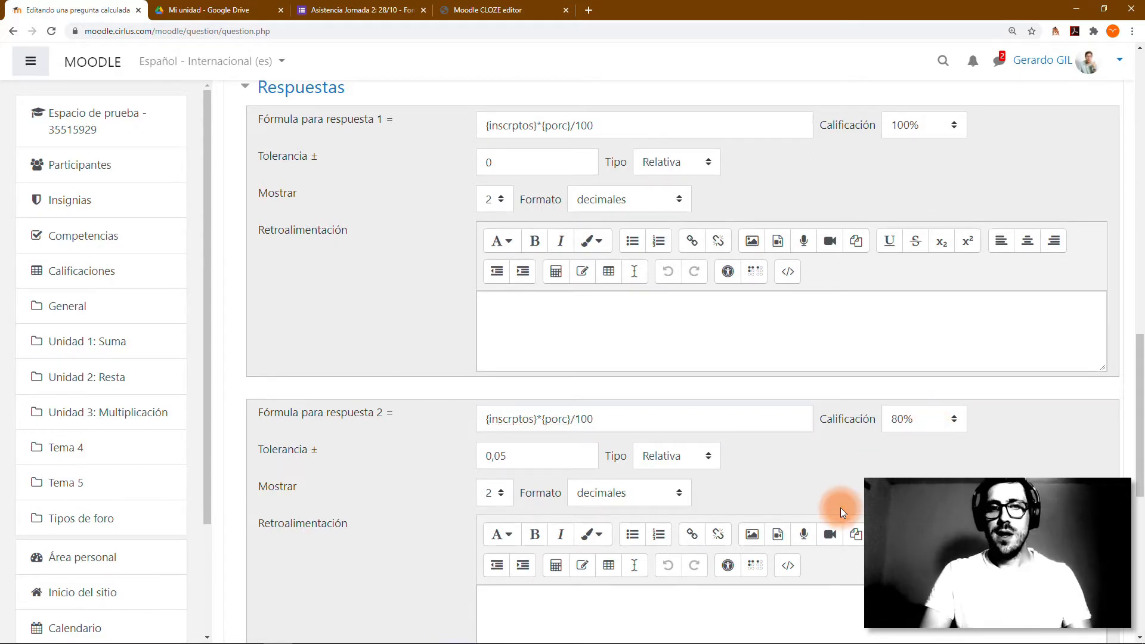
Set the unit handling to "Se debe indicar la unidad, y se tendrá en cuenta en la calificación"
scroll(839, 506, "down", 4)
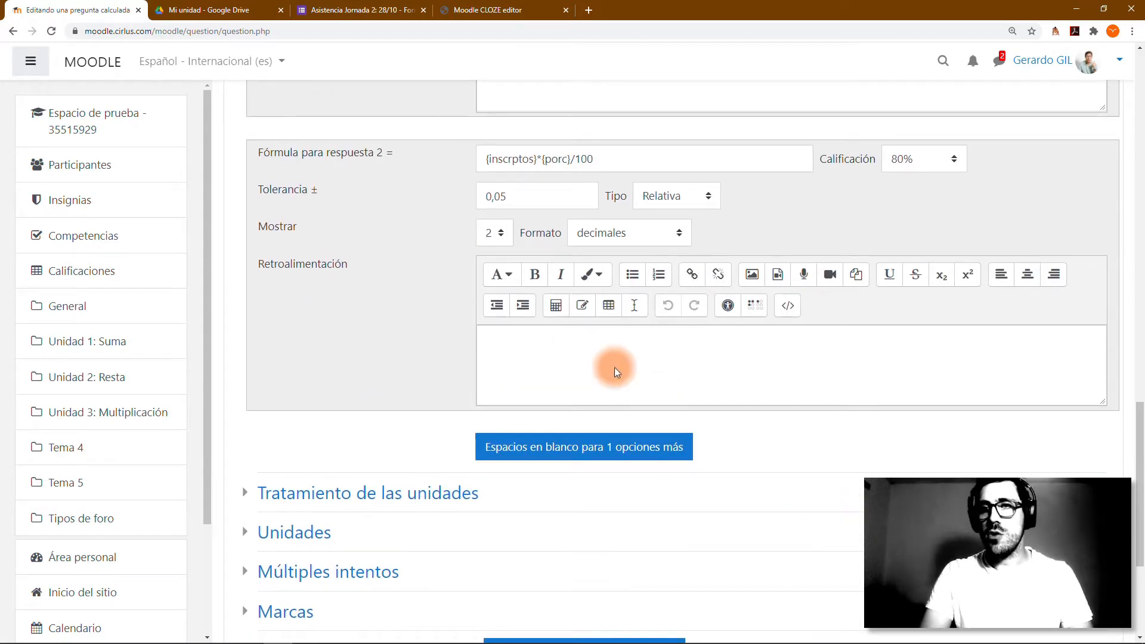
scroll(478, 283, "down", 3)
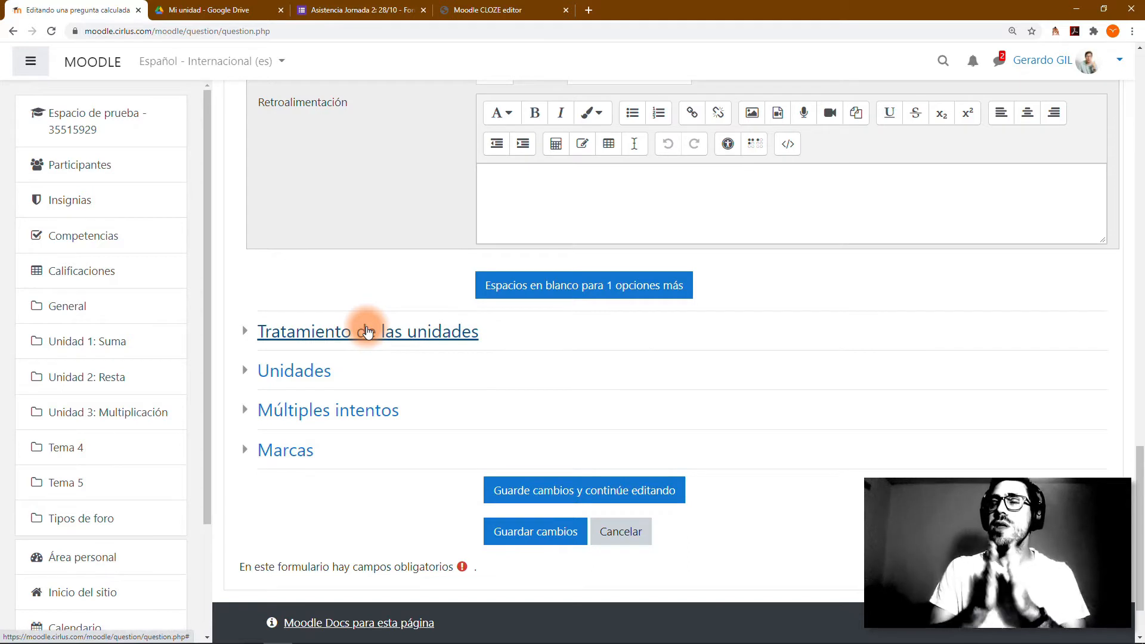
left_click(367, 331)
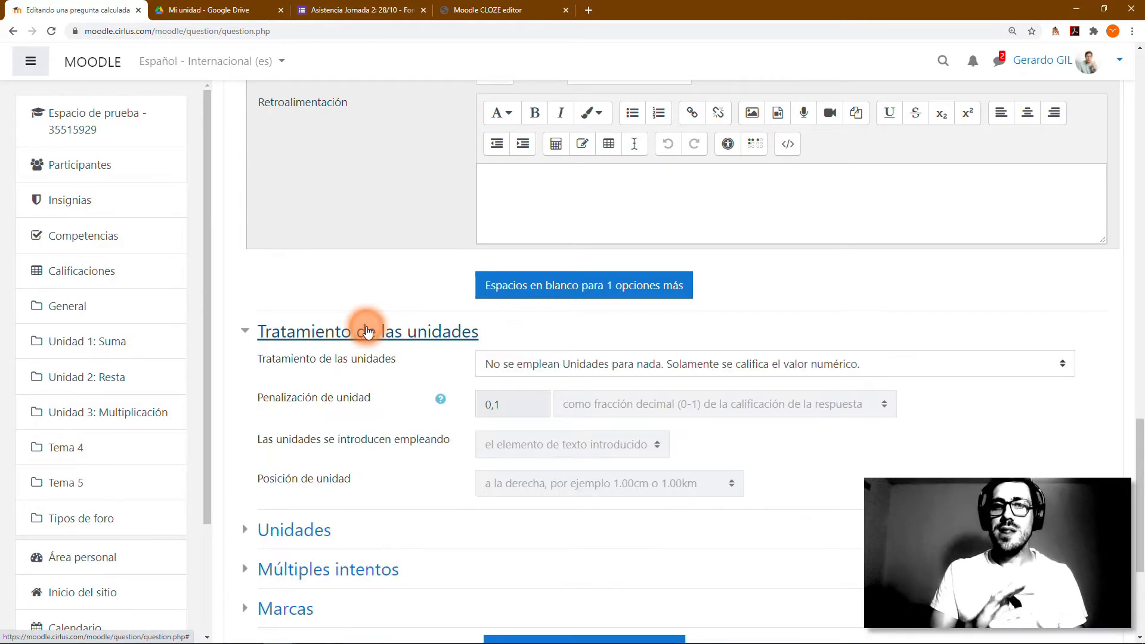
left_click(561, 376)
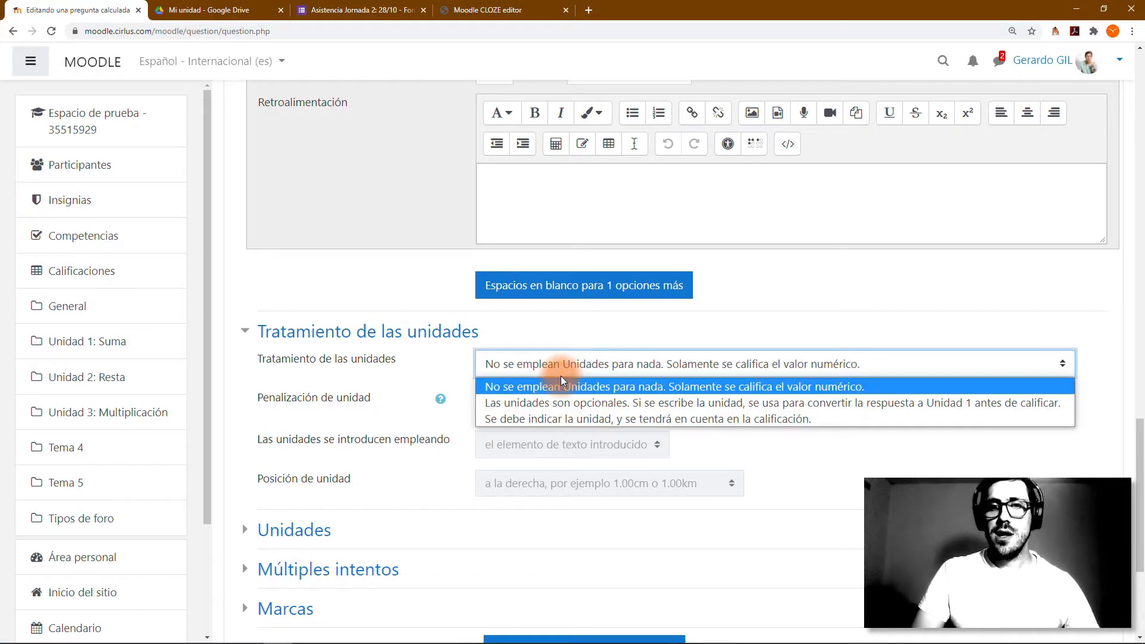
left_click(611, 406)
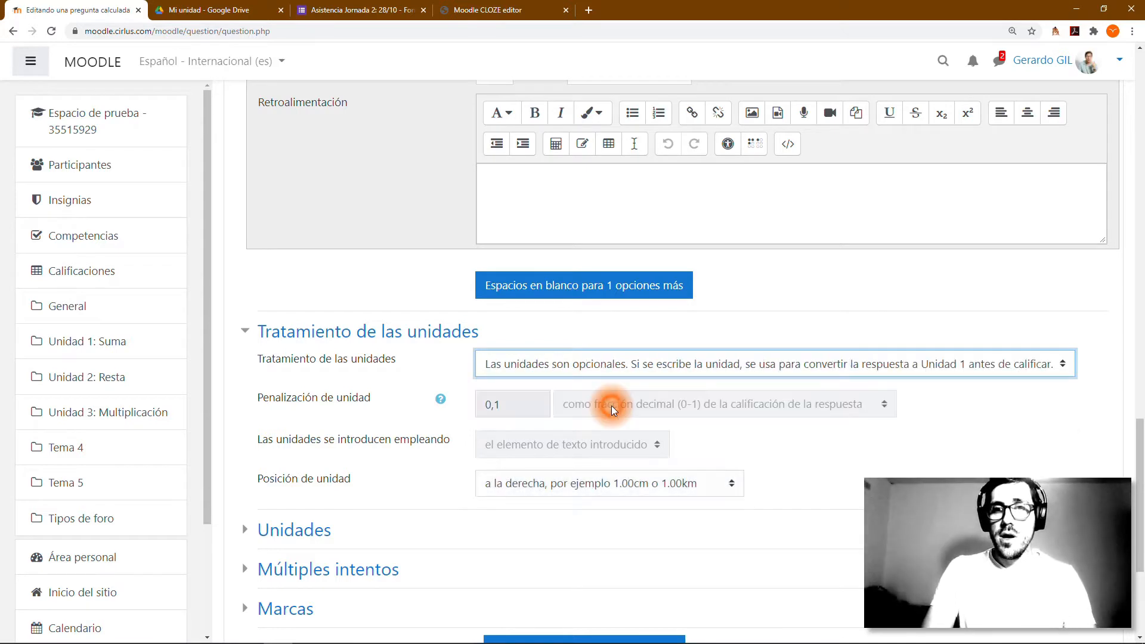
left_click(578, 366)
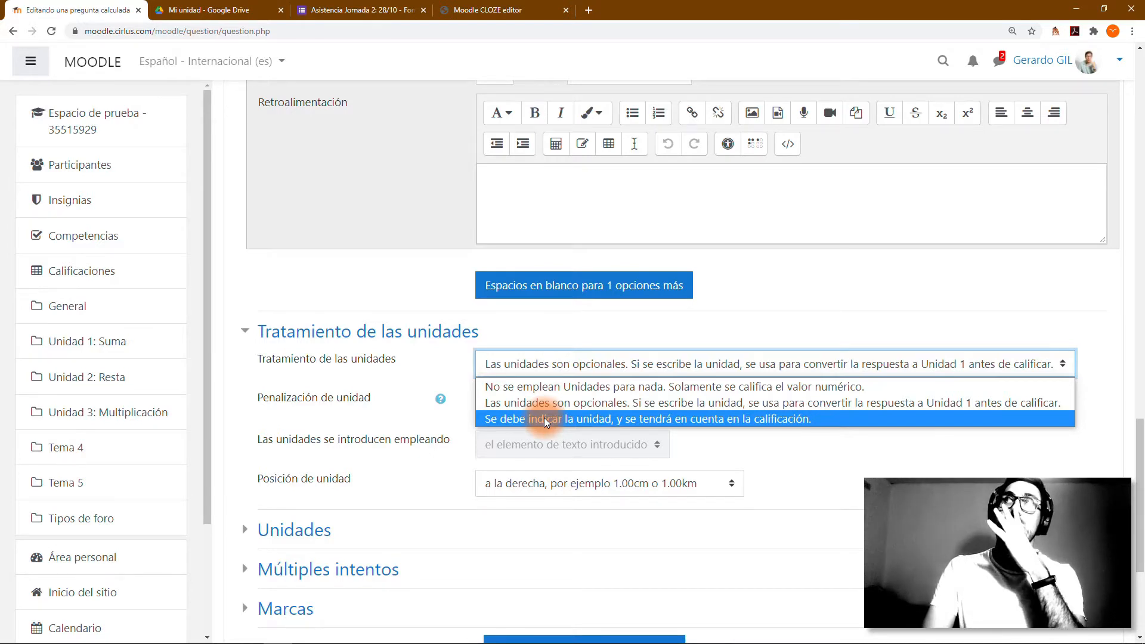
left_click(543, 418)
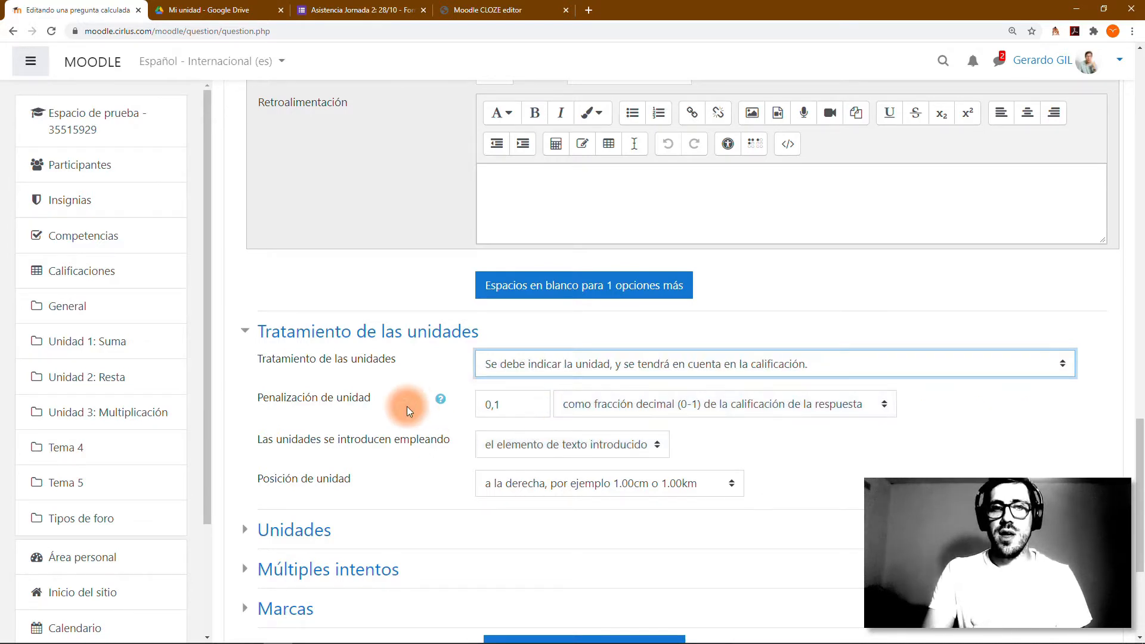
Try a unit penalty of 1 and restore the penalty to 0,1
scroll(406, 406, "down", 1)
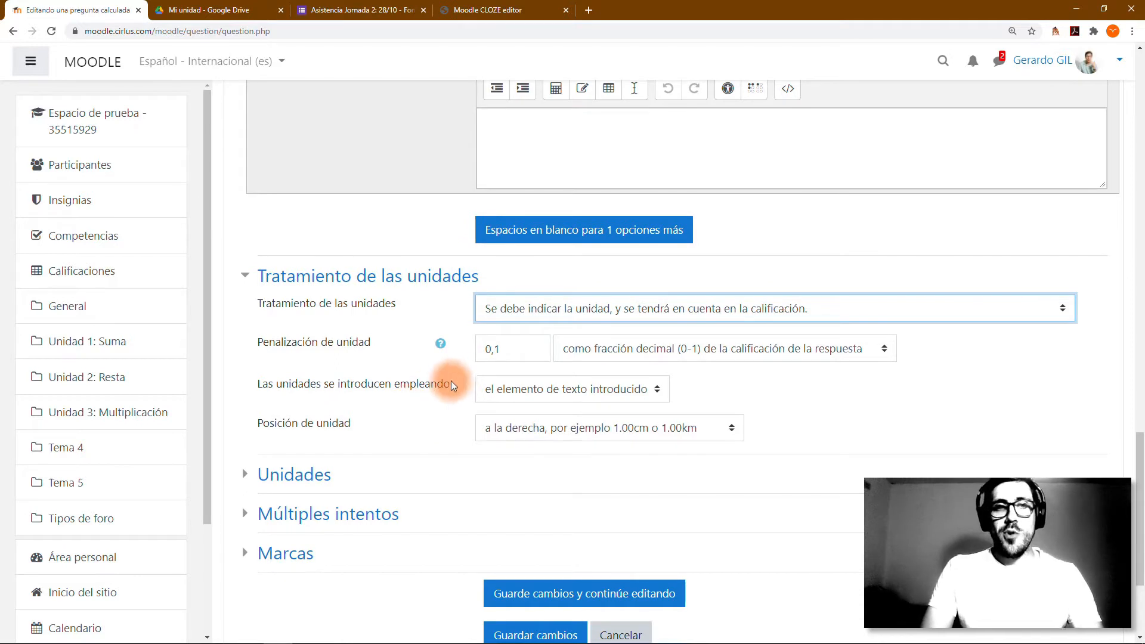
left_click_drag(507, 349, 456, 350)
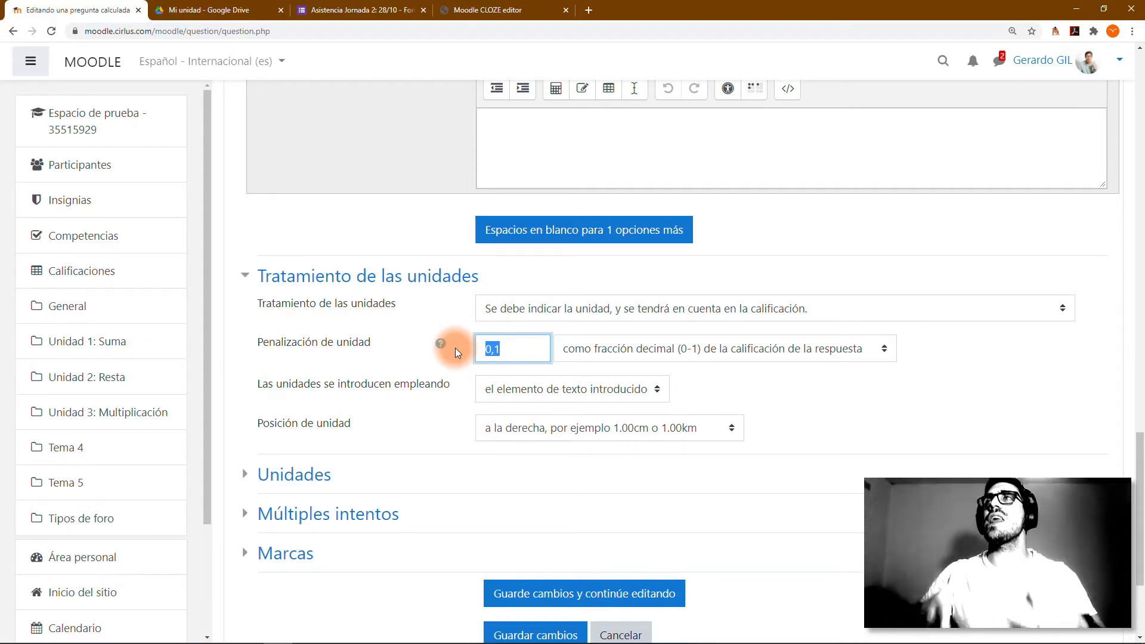
type("1")
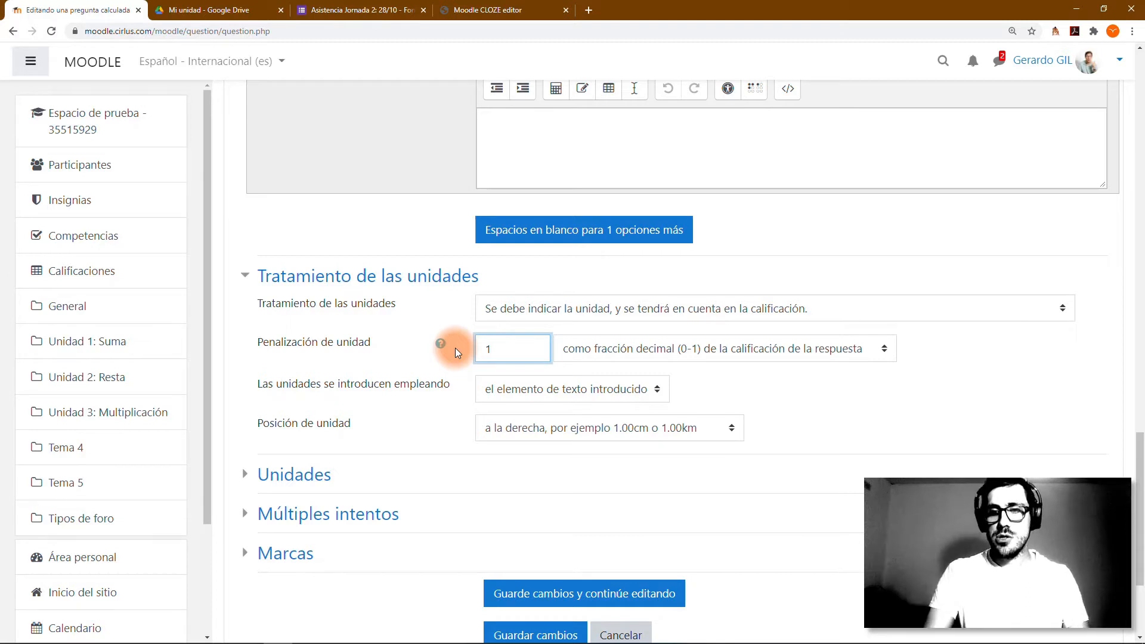
type("0,")
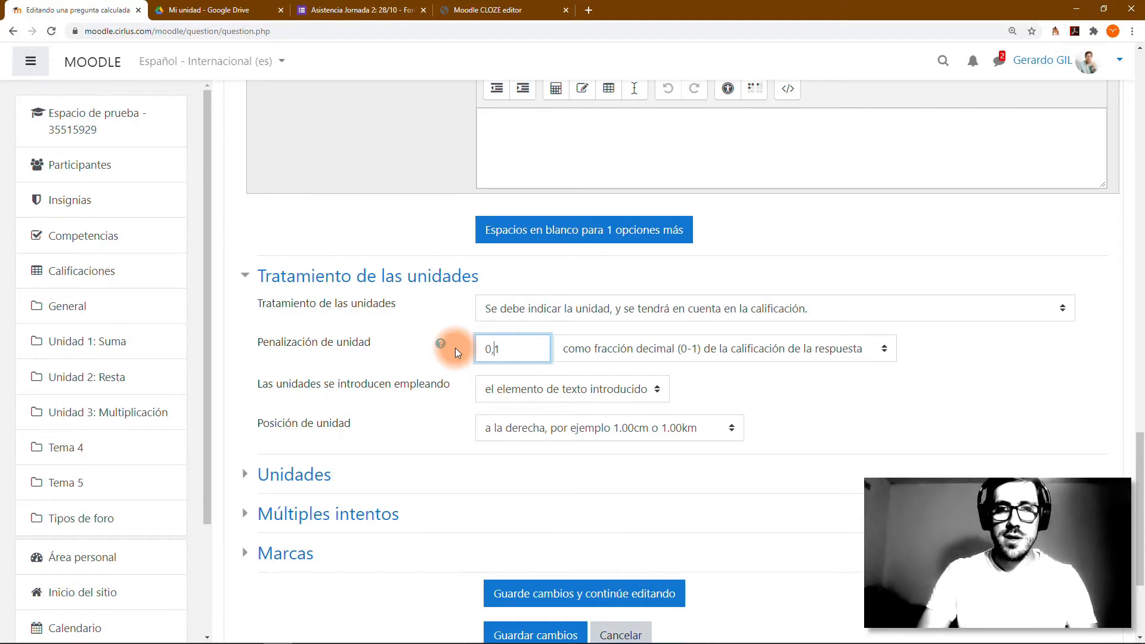
Set the way units are entered to "menú emergente", trying "una selección de opción múltiple" first
scroll(456, 348, "down", 1)
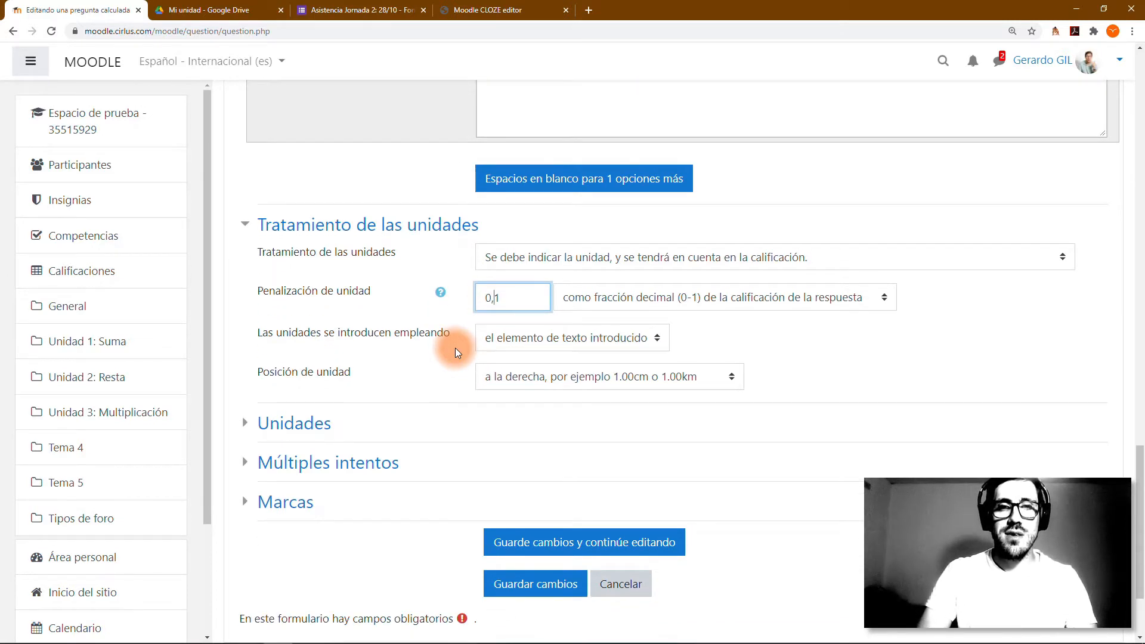
left_click_drag(258, 335, 456, 338)
left_click(457, 337)
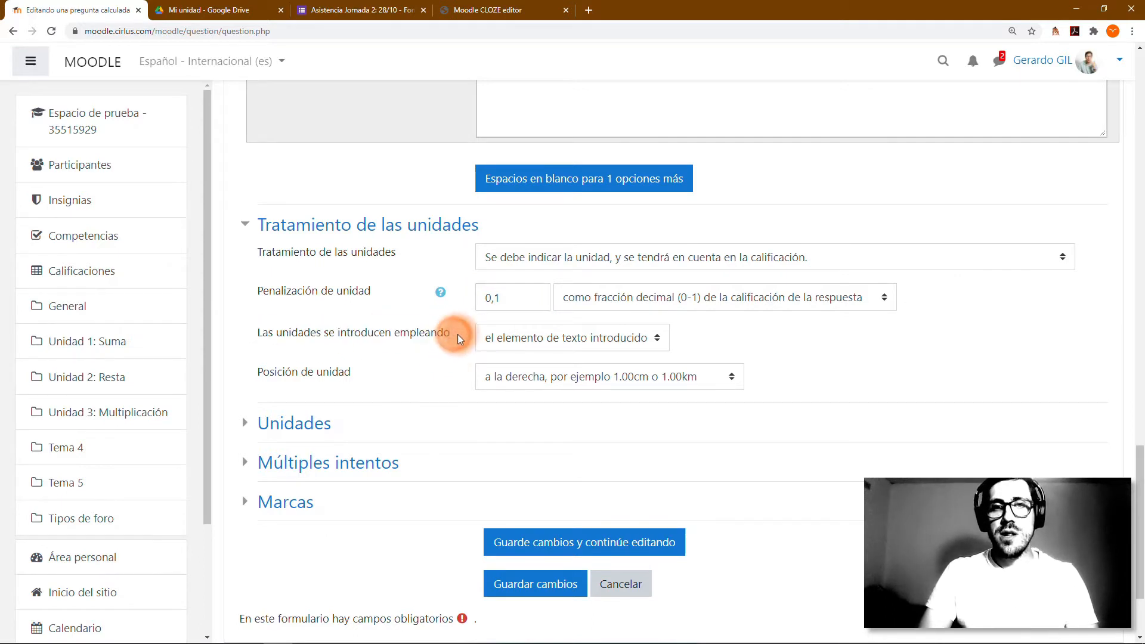
left_click(530, 338)
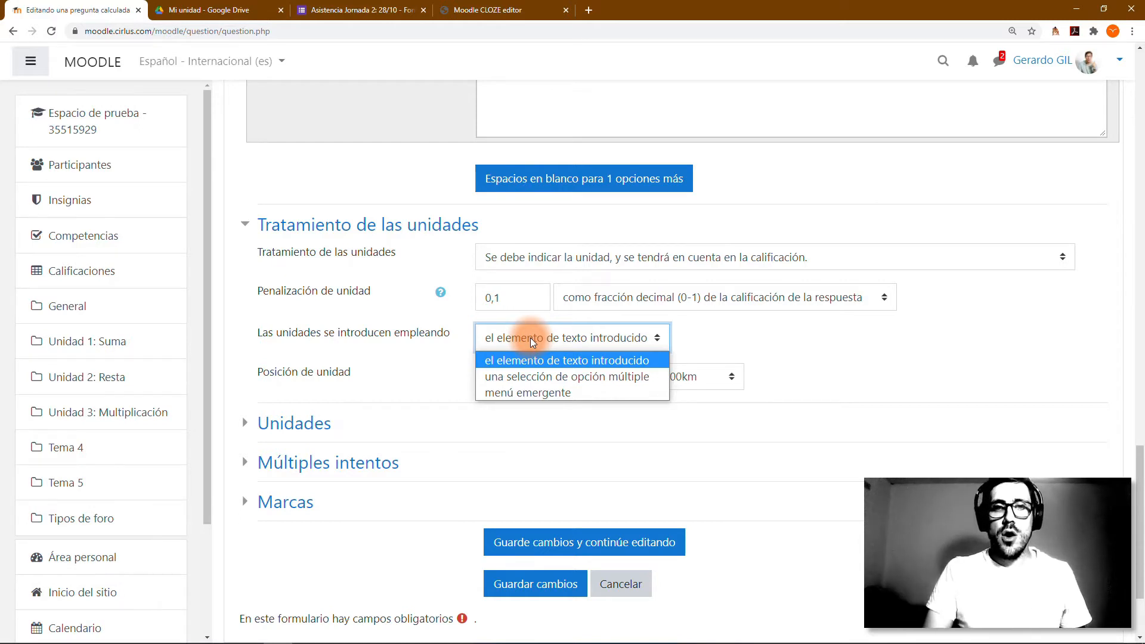
left_click(495, 377)
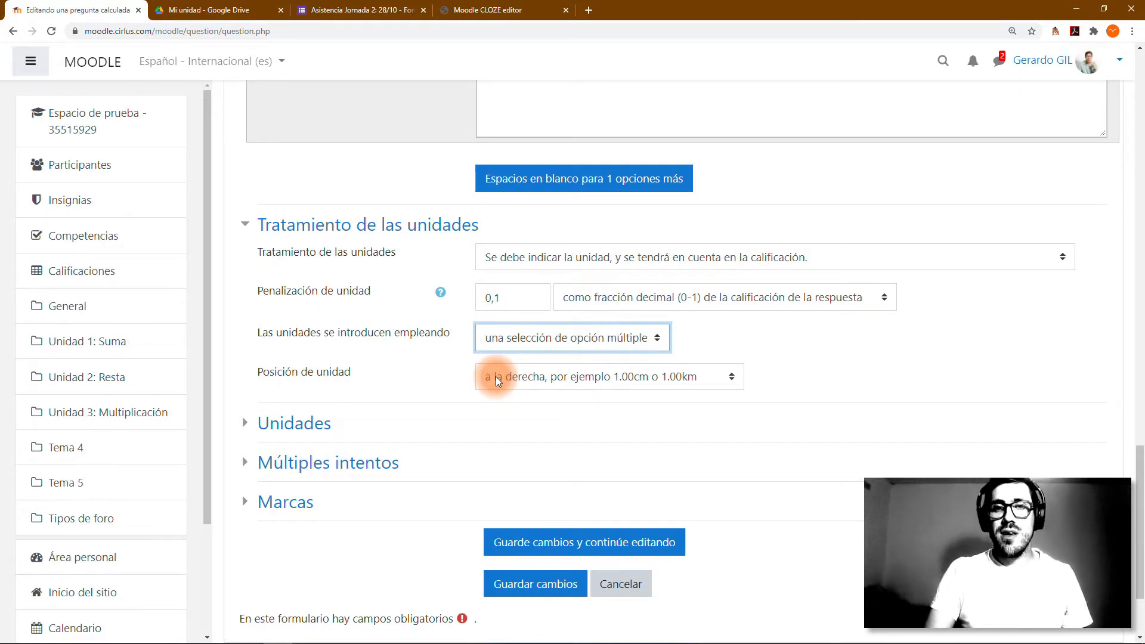
left_click(520, 346)
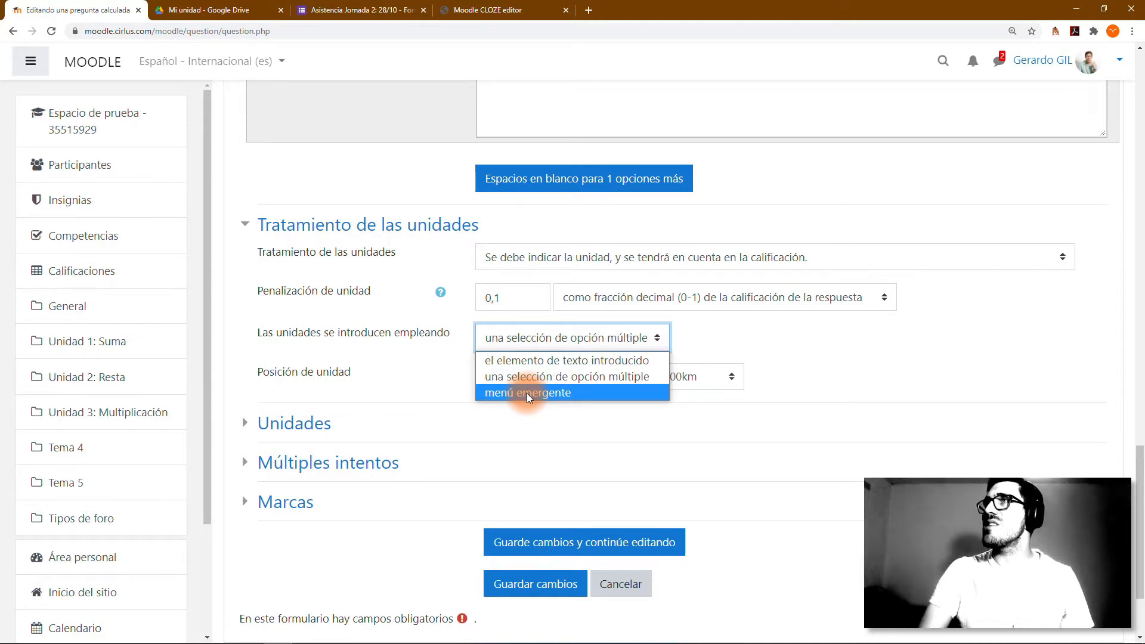
left_click(554, 336)
left_click(559, 337)
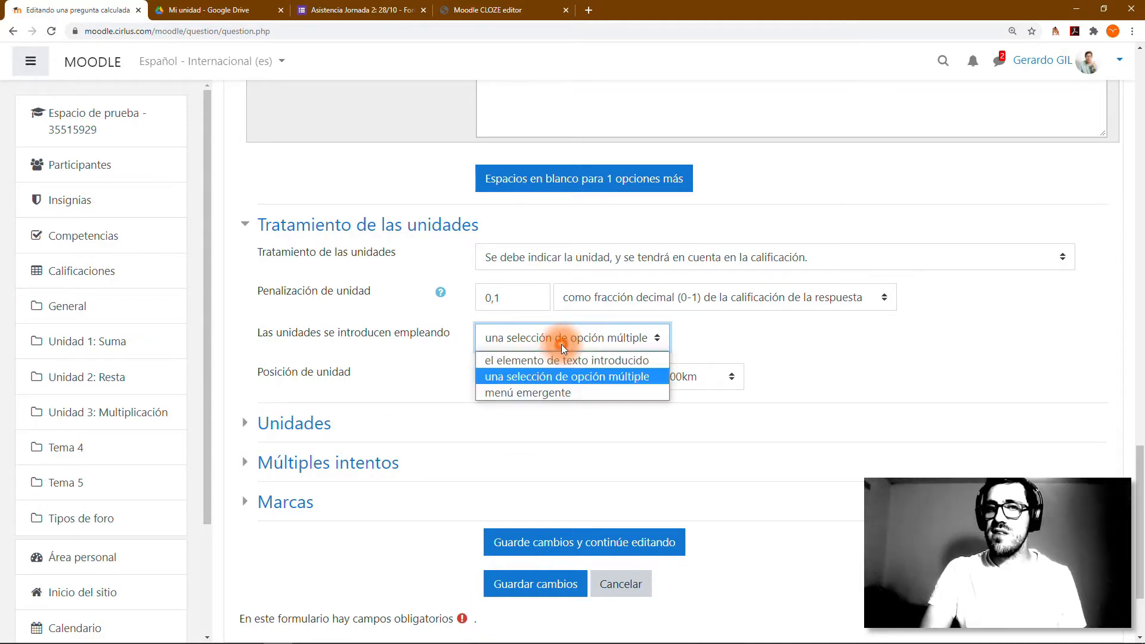
left_click(531, 391)
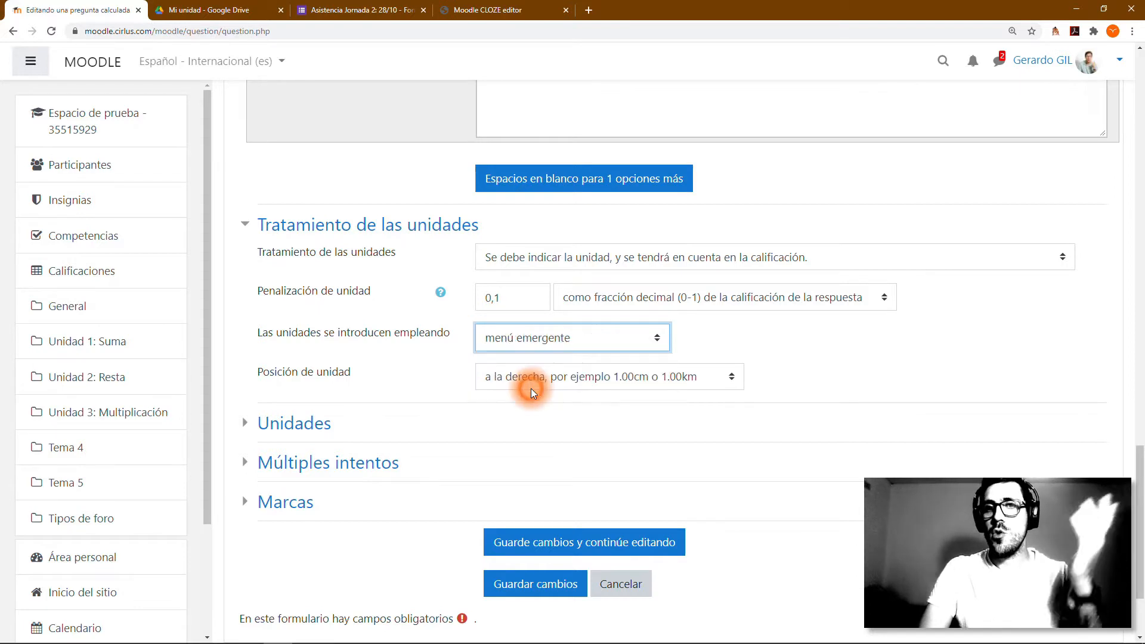
Compare the unit position options and choose "a la derecha, por ejemplo 1.00cm o 1.00km"
scroll(531, 388, "down", 1)
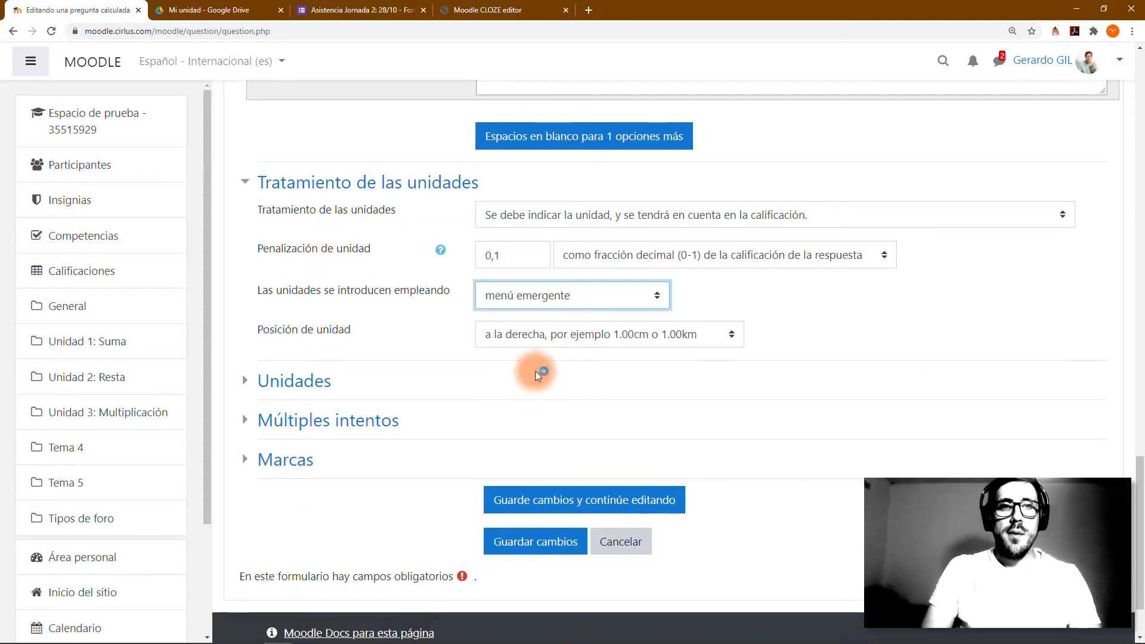
left_click(545, 334)
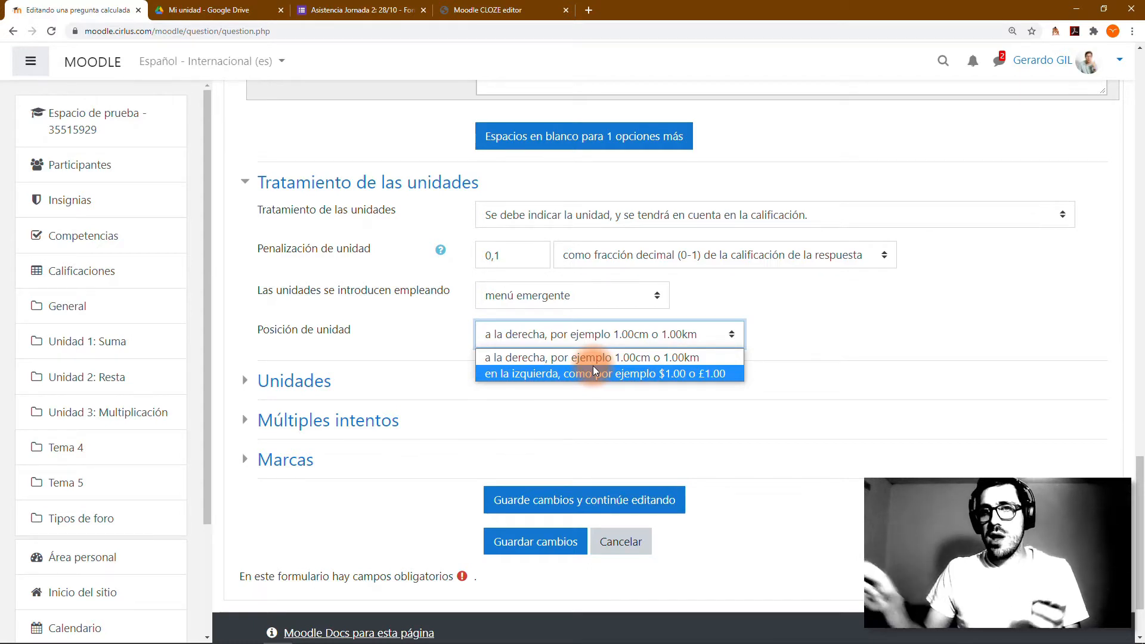
key("Up")
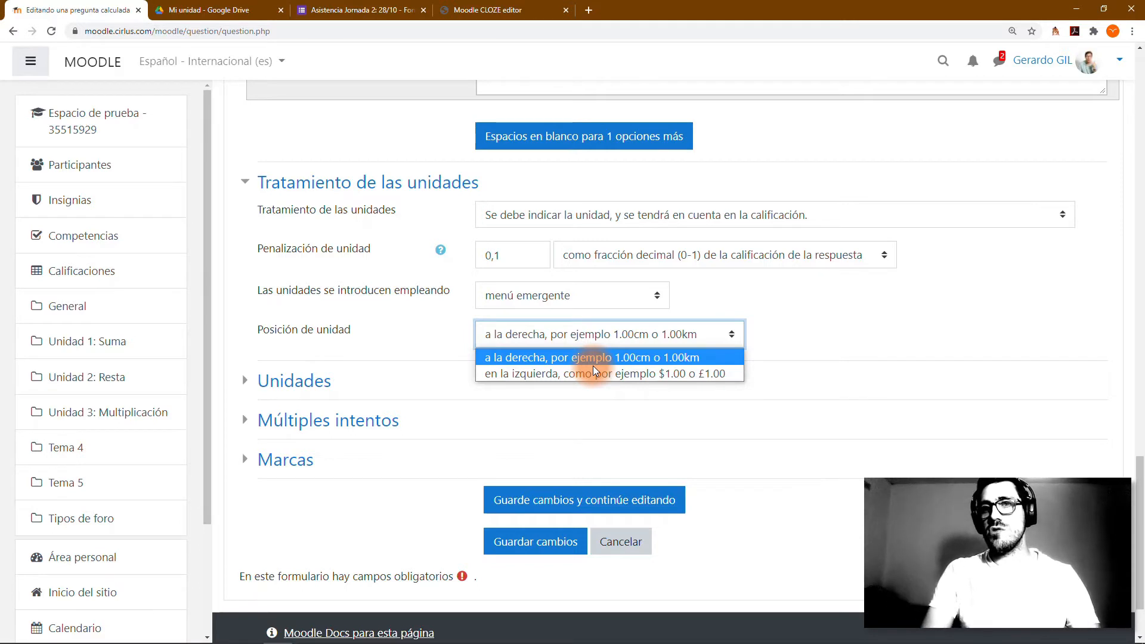
left_click(632, 358)
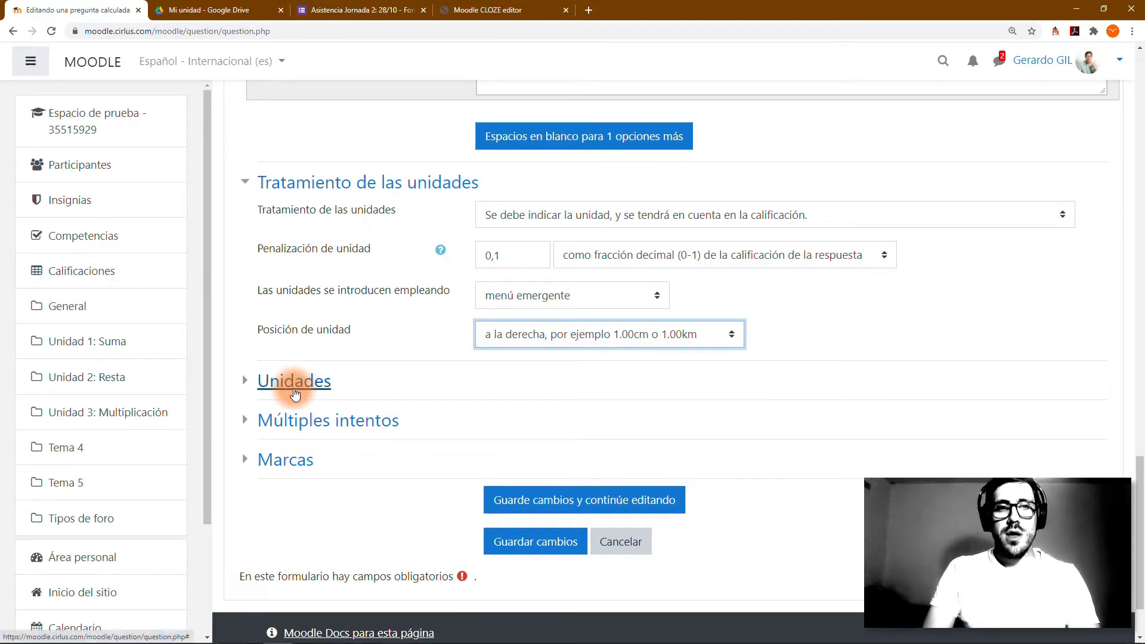
Expand the units settings, enter m as unit 1 and add blank spaces for two more units
left_click(294, 381)
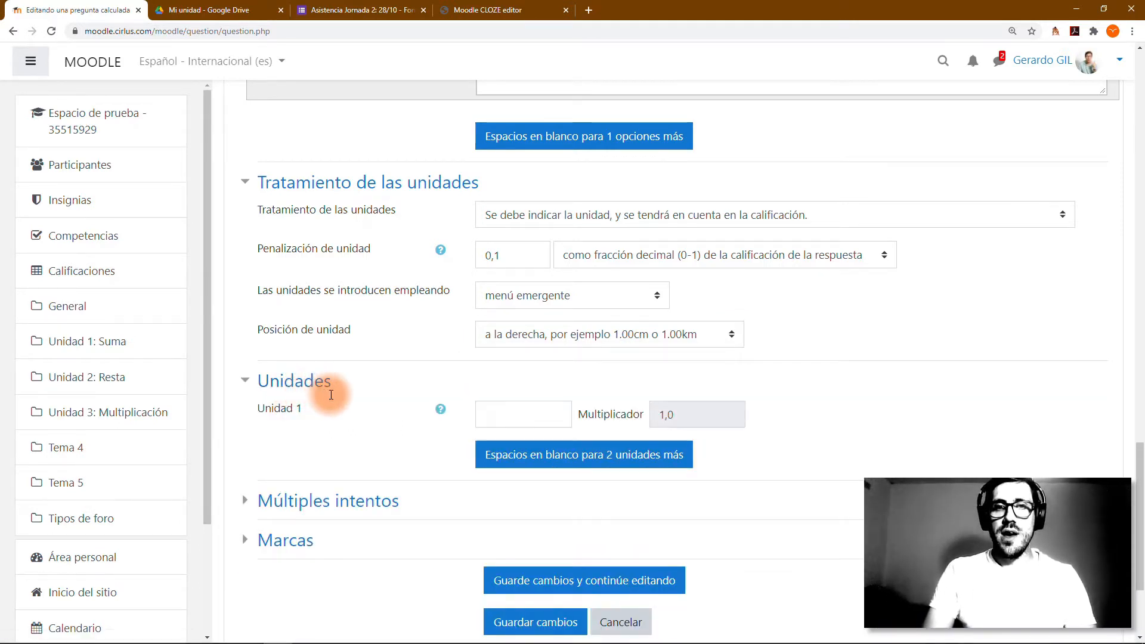
scroll(331, 395, "up", 10)
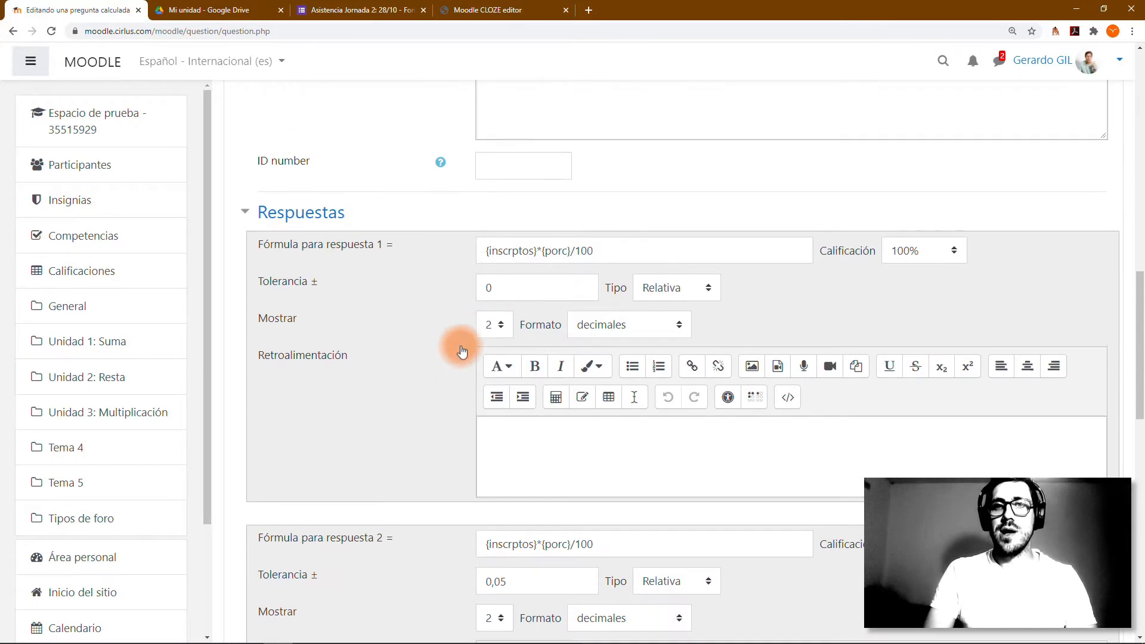
scroll(526, 322, "up", 6)
scroll(527, 322, "down", 20)
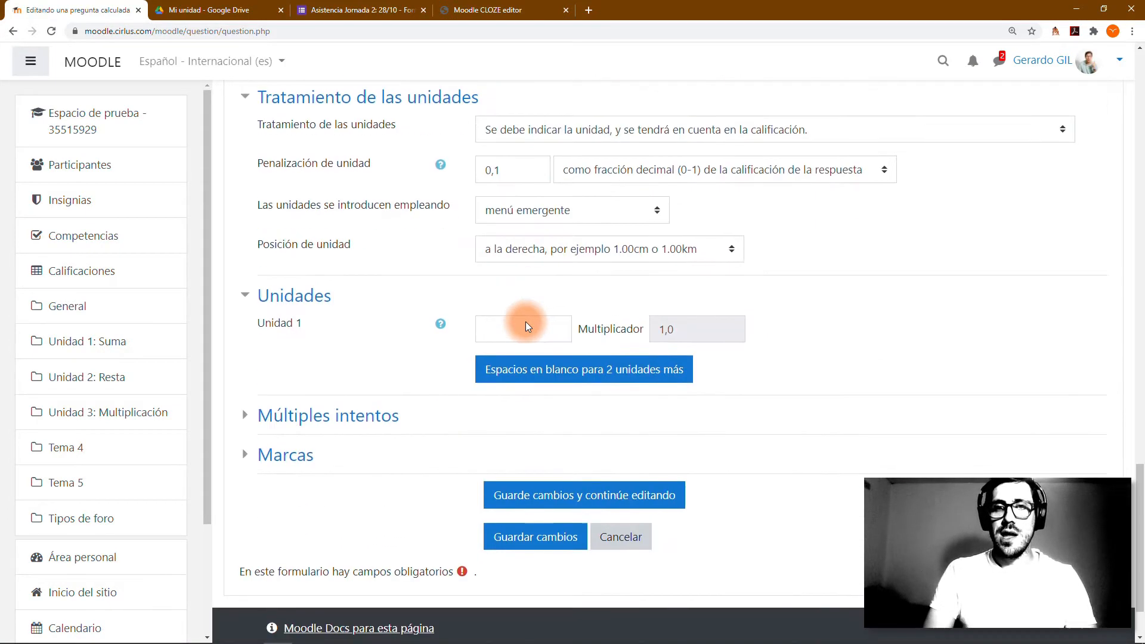
left_click(539, 295)
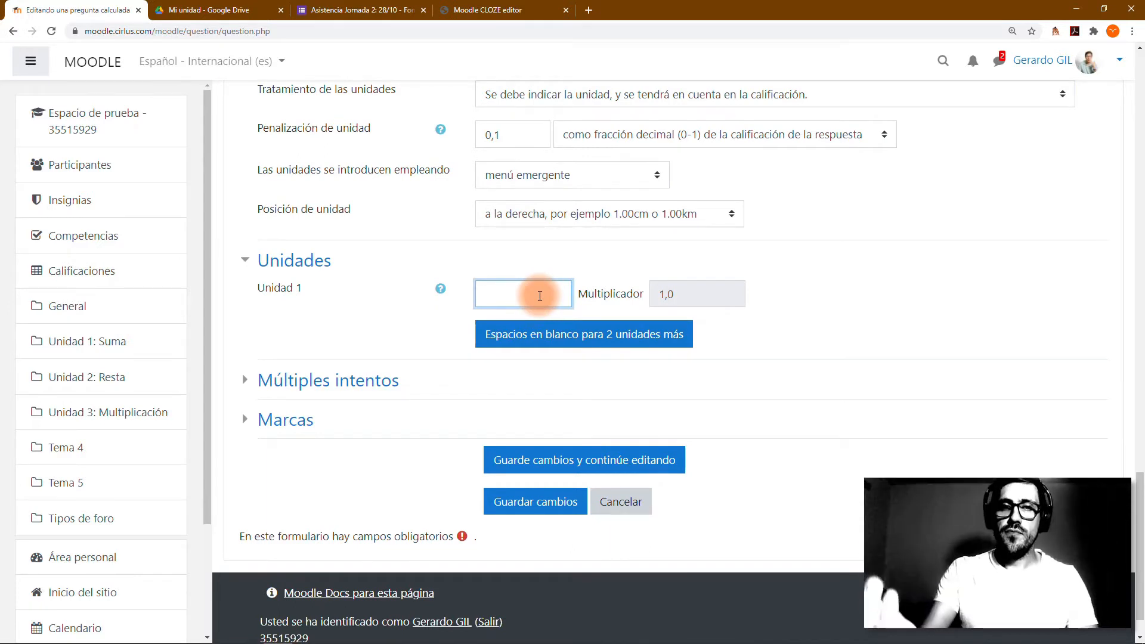
type("m")
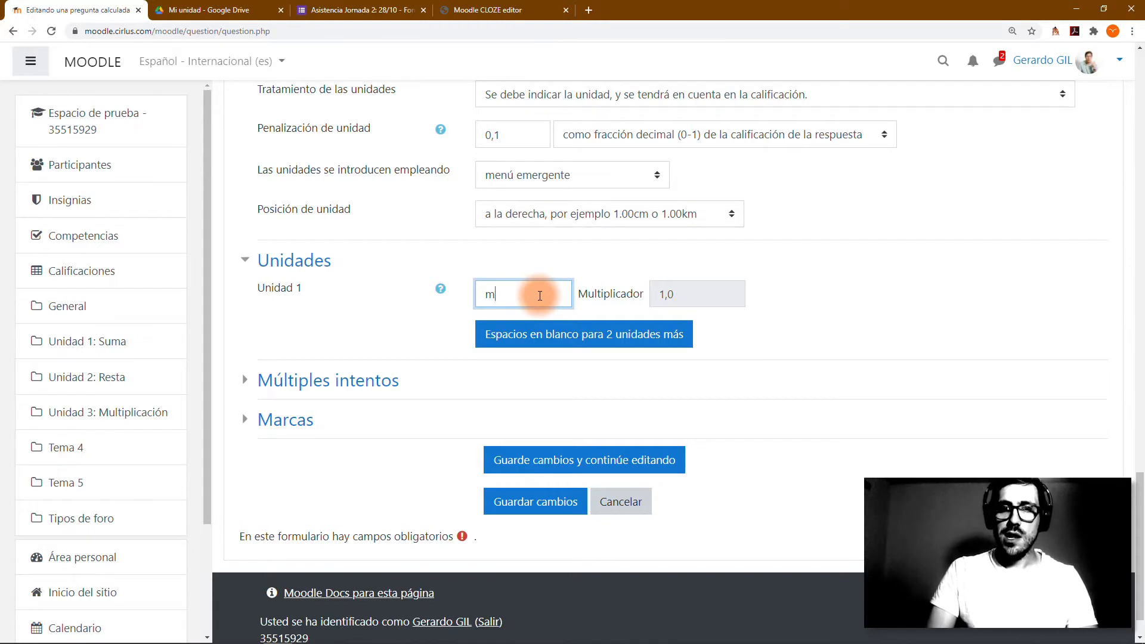
left_click(596, 332)
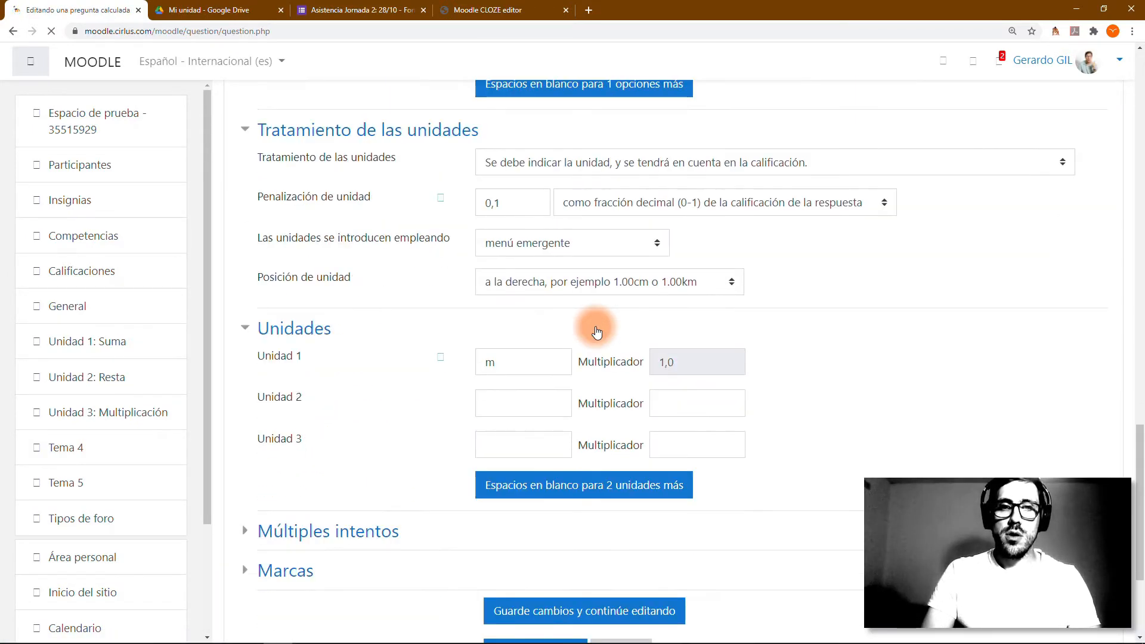
Enter cm with multiplier 100 as unit 2 and km with multiplier 0,01 as unit 3
left_click(489, 363)
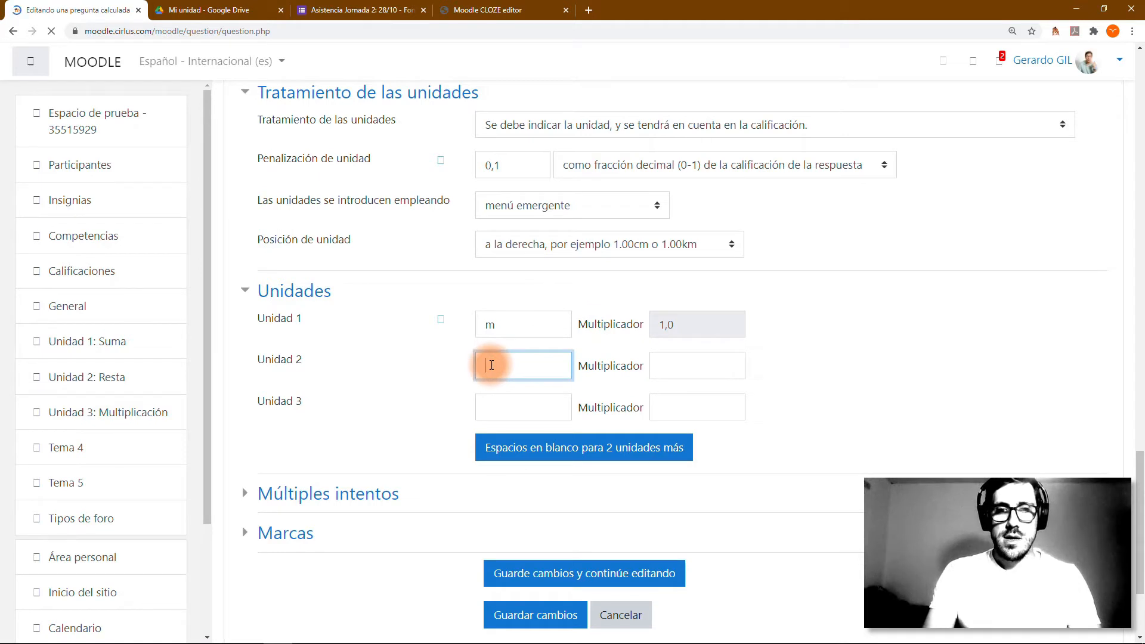
type("cm")
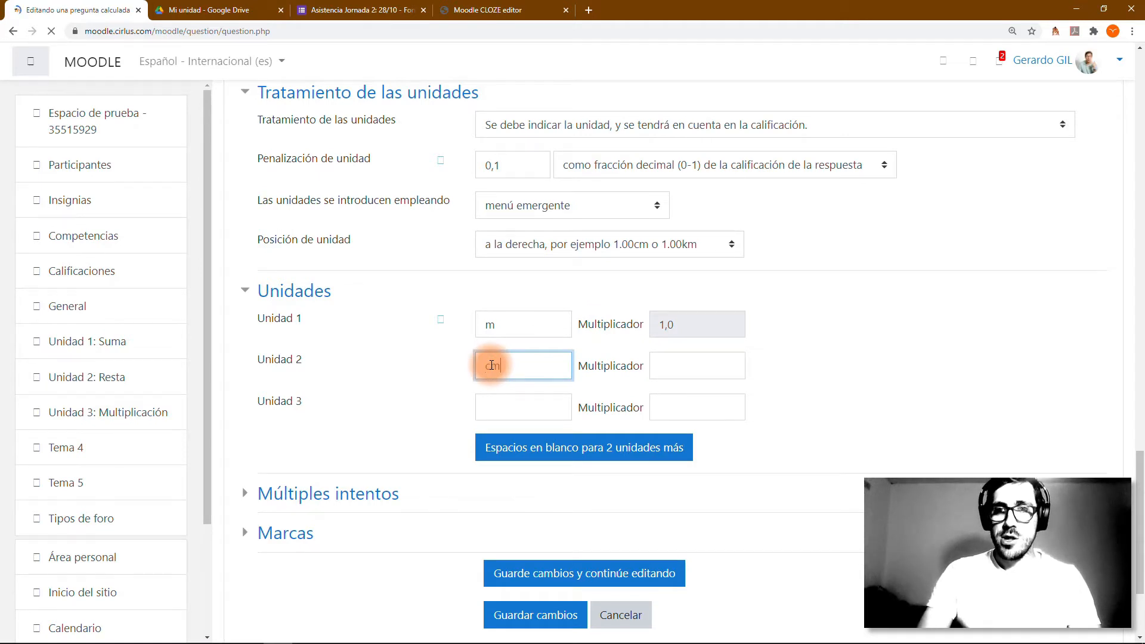
left_click(677, 359)
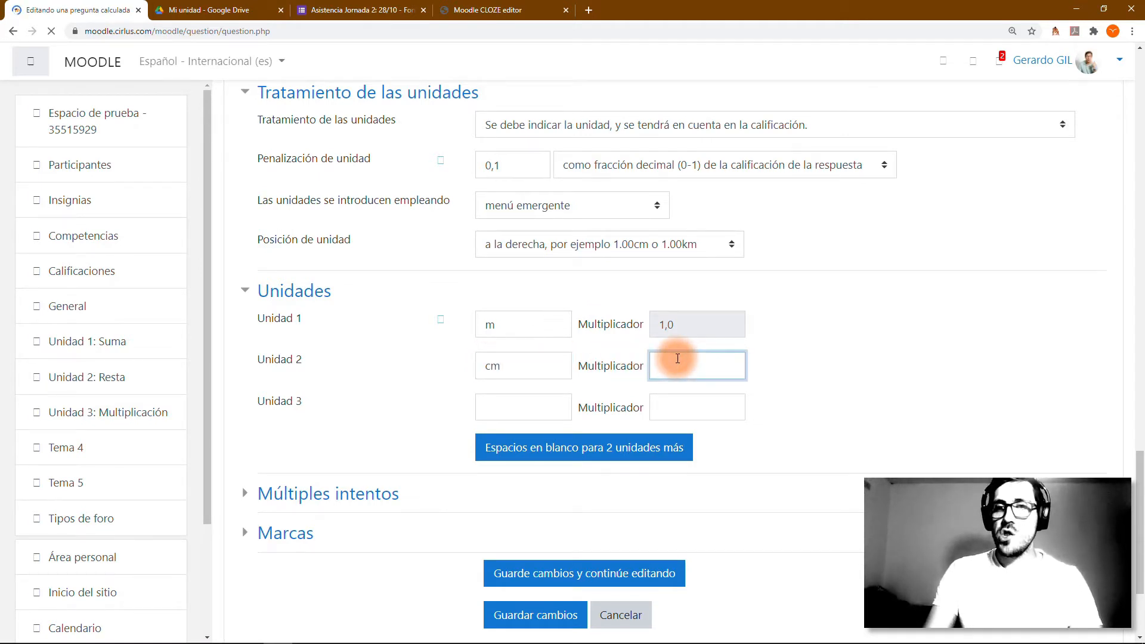
type("100")
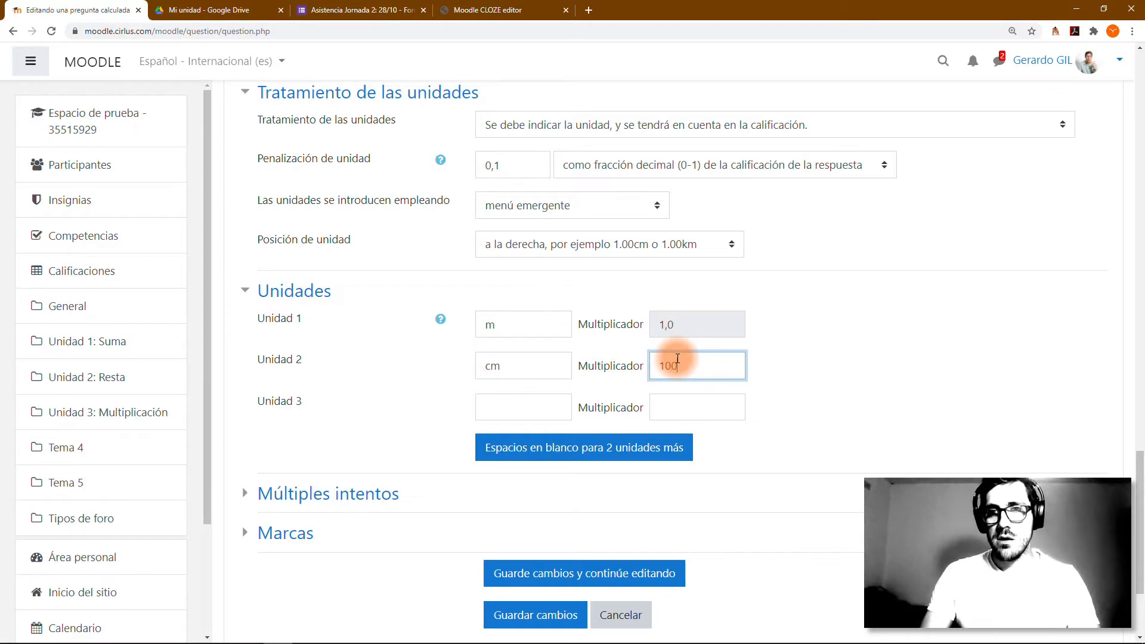
left_click(554, 397)
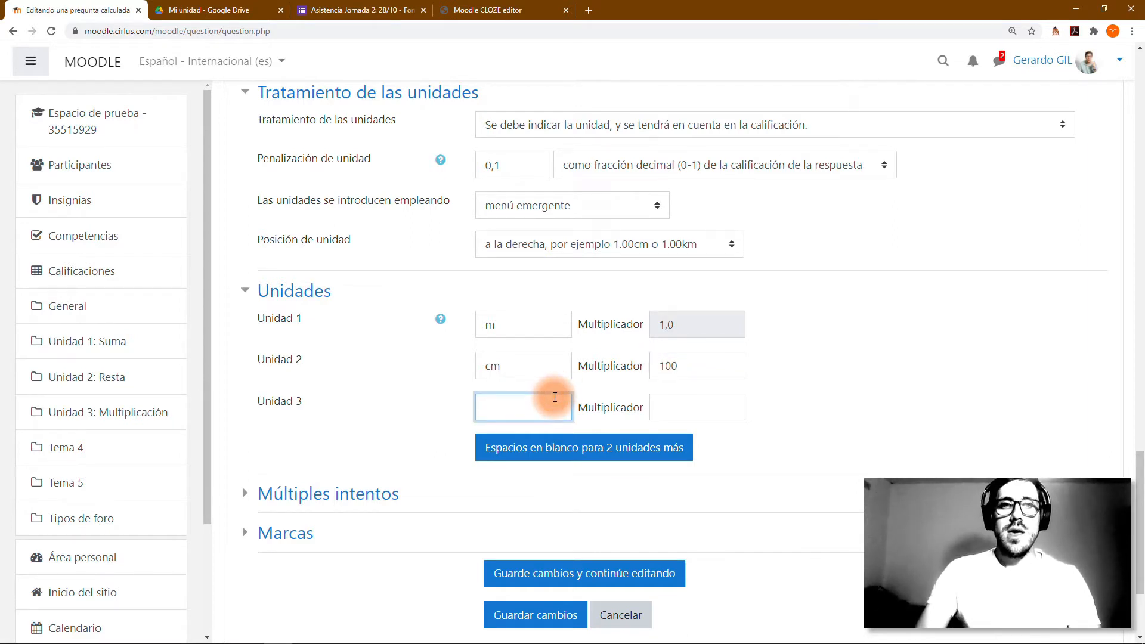
type("km")
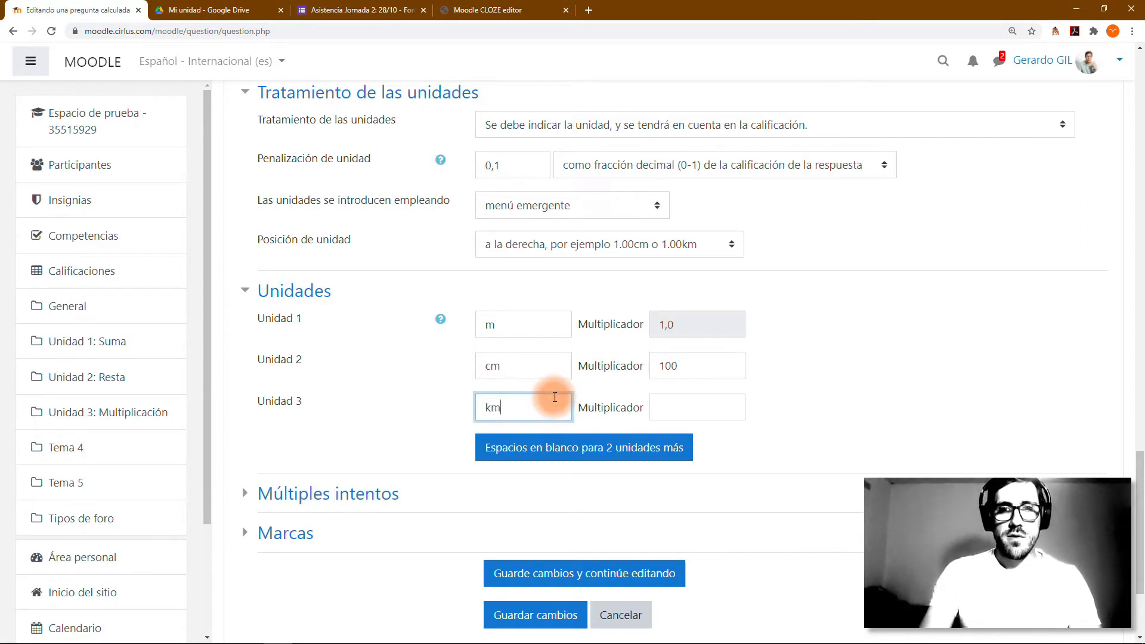
left_click(666, 405)
type("0,01")
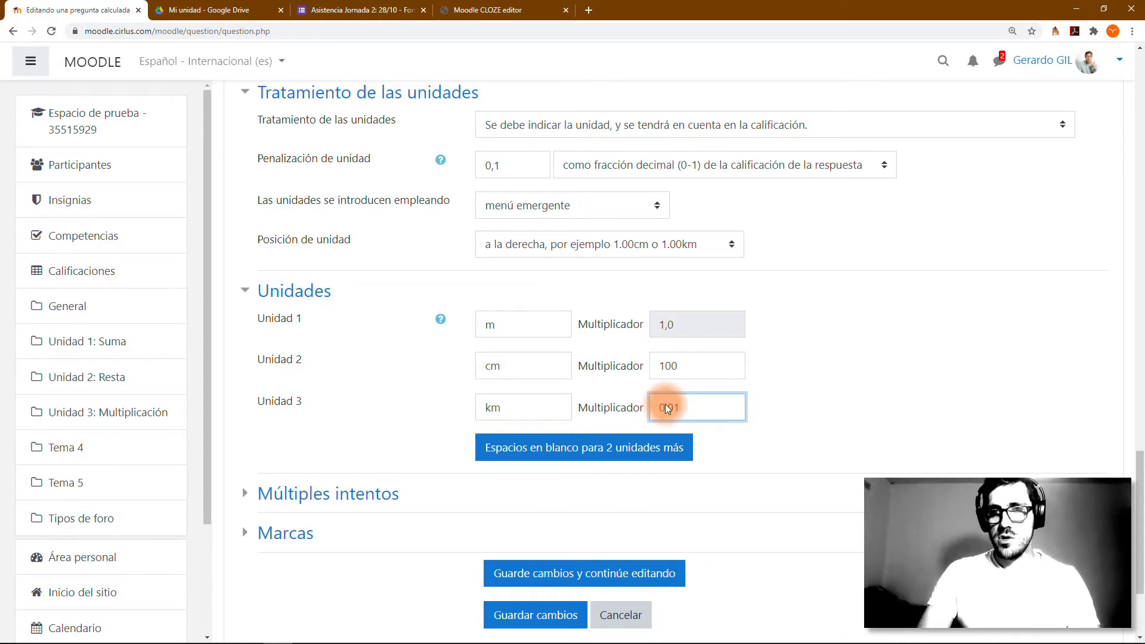
Set the unit handling to "No se emplean Unidades para nada. Solamente se califica el valor numérico." and save the question
left_click(839, 409)
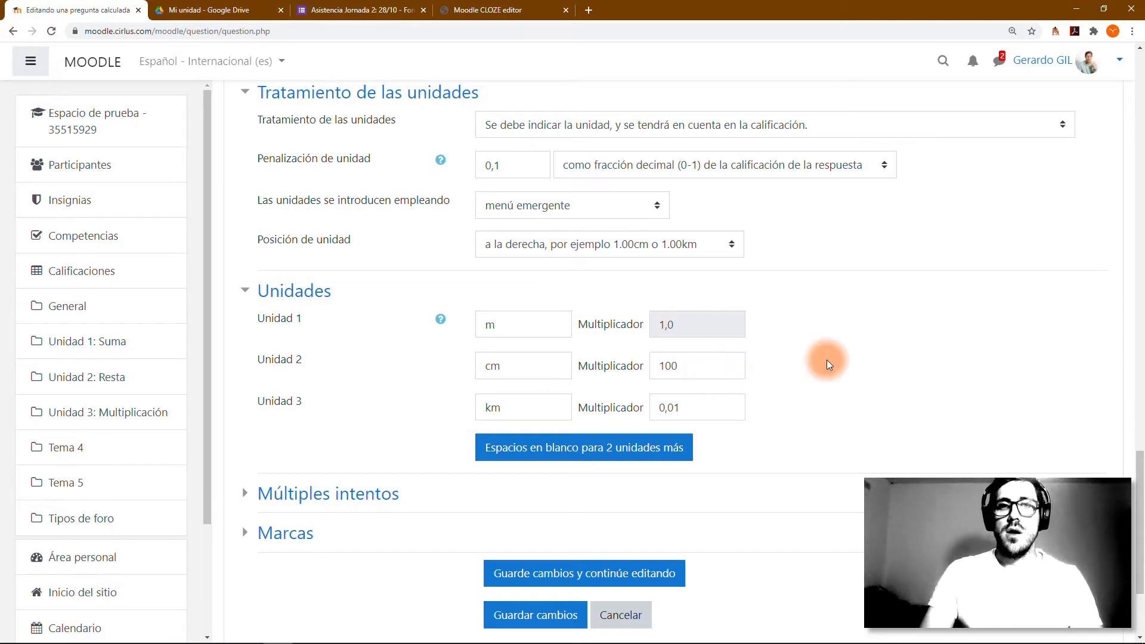
scroll(829, 364, "up", 1)
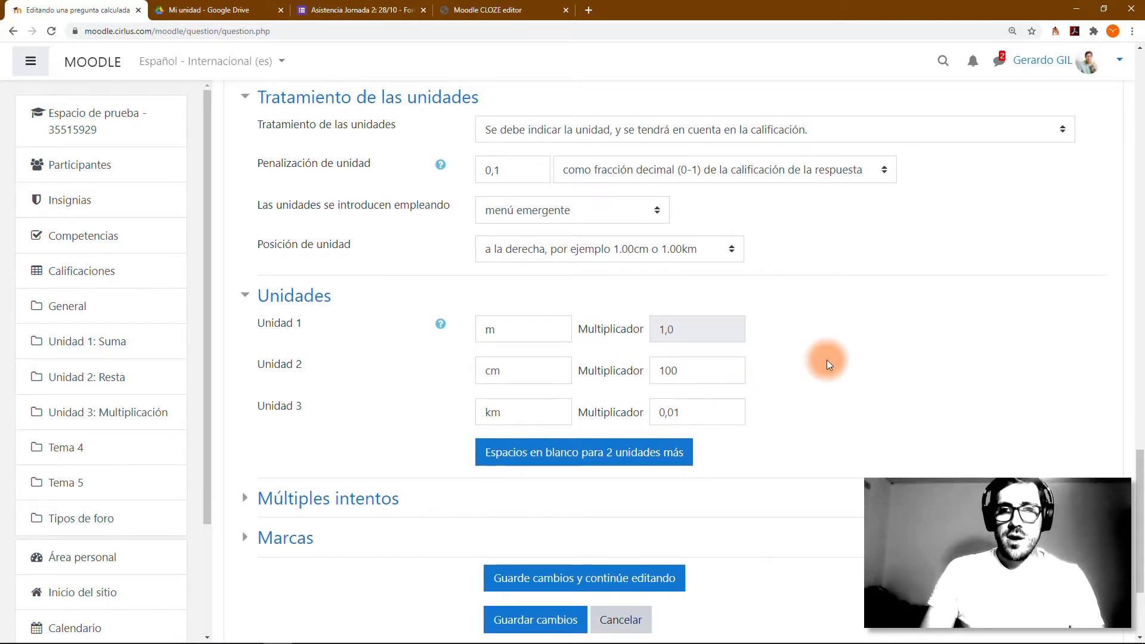
scroll(537, 345, "up", 1)
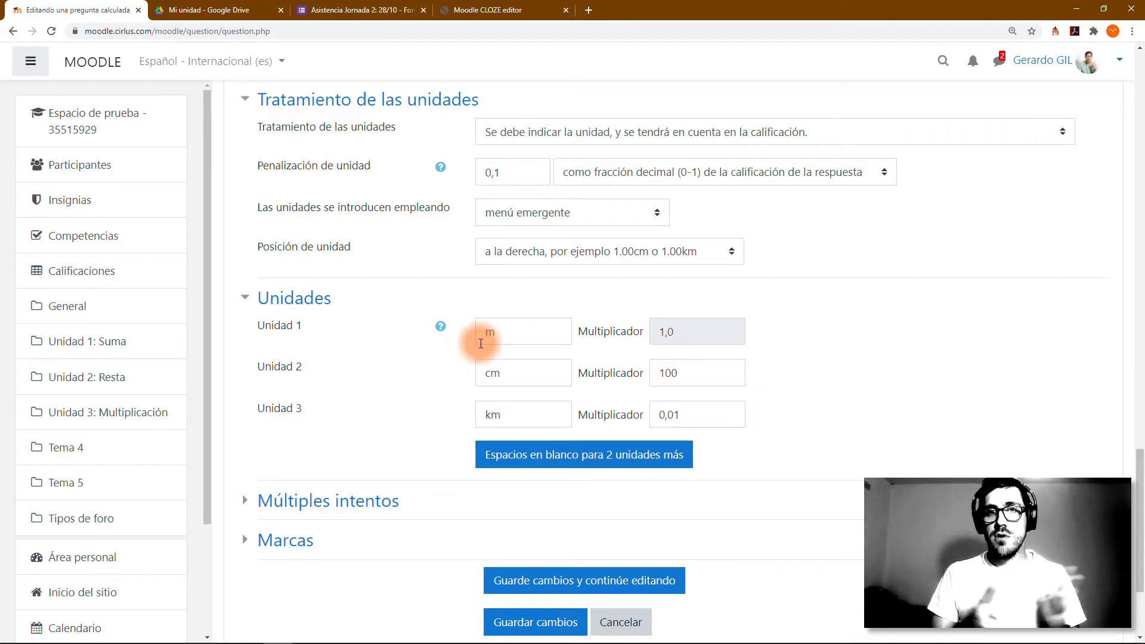
left_click(688, 131)
left_click(639, 154)
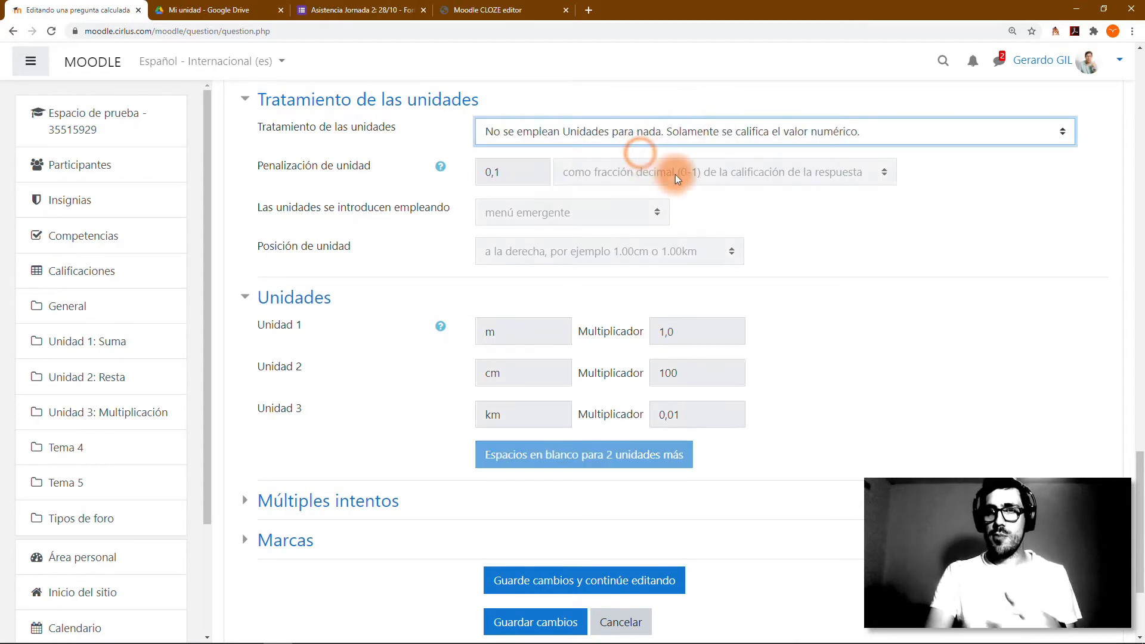
scroll(835, 270, "up", 4)
scroll(835, 270, "down", 6)
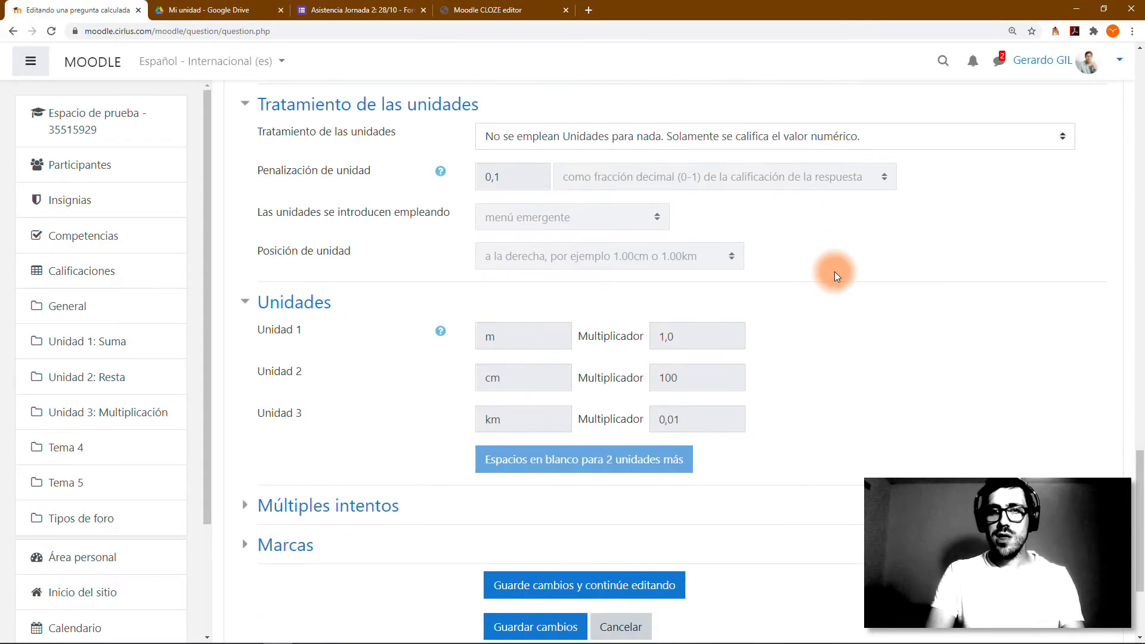
left_click(527, 468)
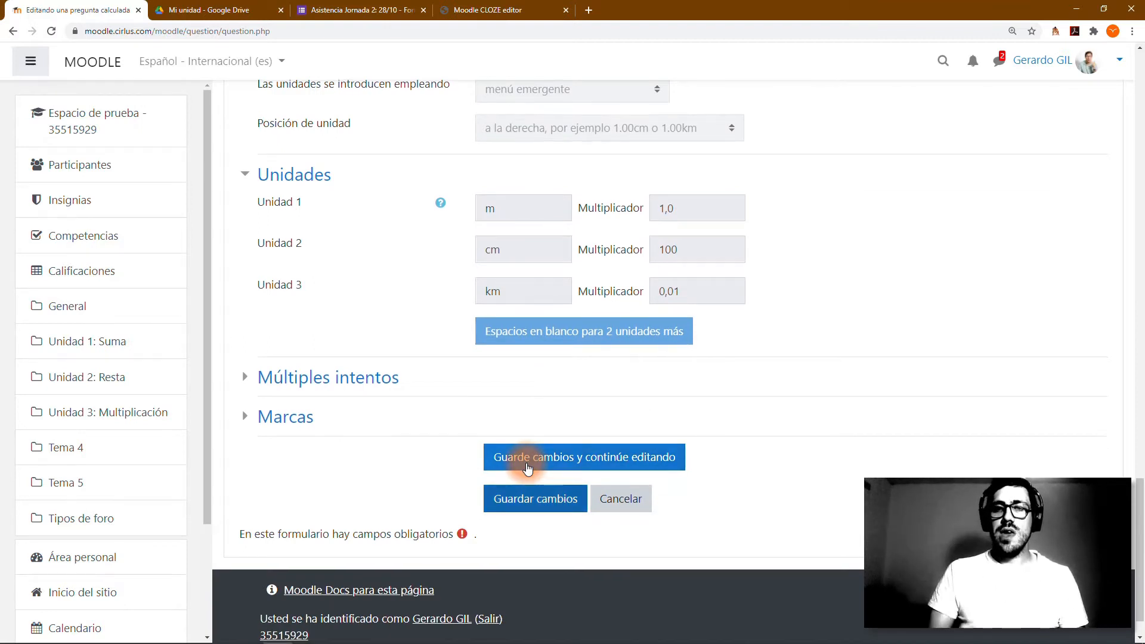
left_click(540, 506)
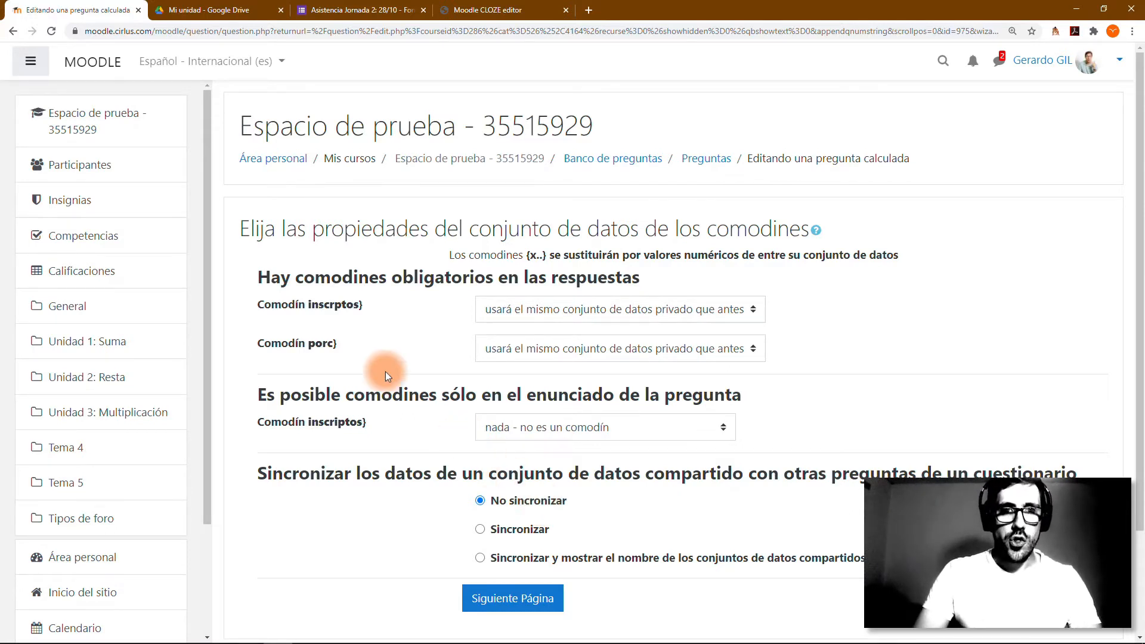
Set the mandatory answer wildcards inscrptos and porc to "usará un nuevo conjunto de datos compartido" after comparing the dataset options
left_click_drag(385, 371, 320, 305)
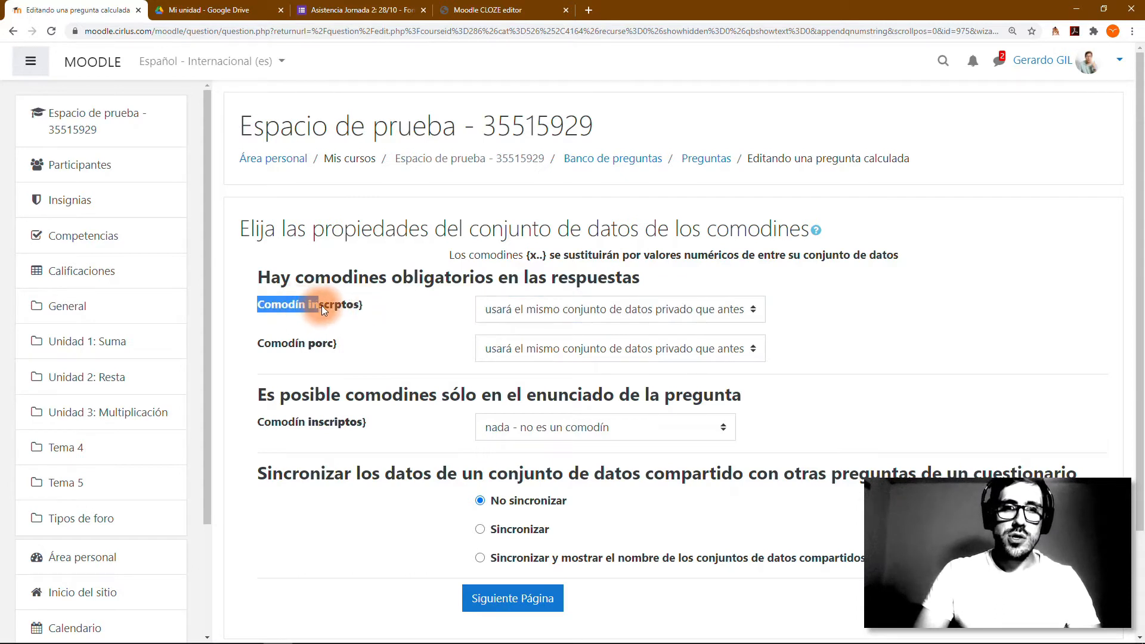
triple_click(332, 350)
left_click(329, 349)
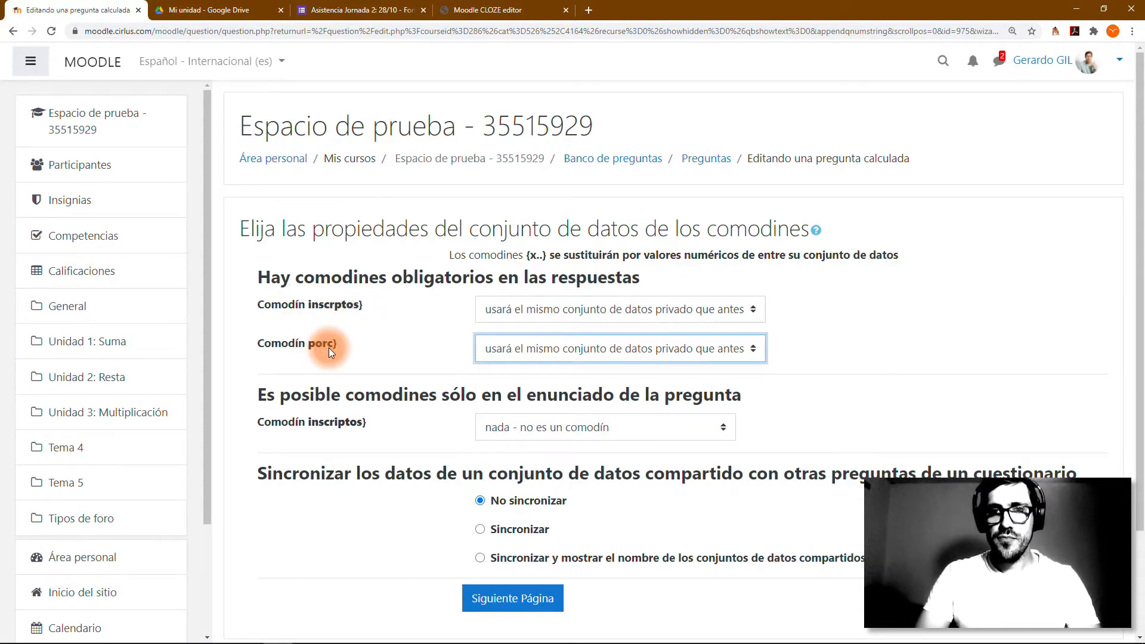
left_click(566, 309)
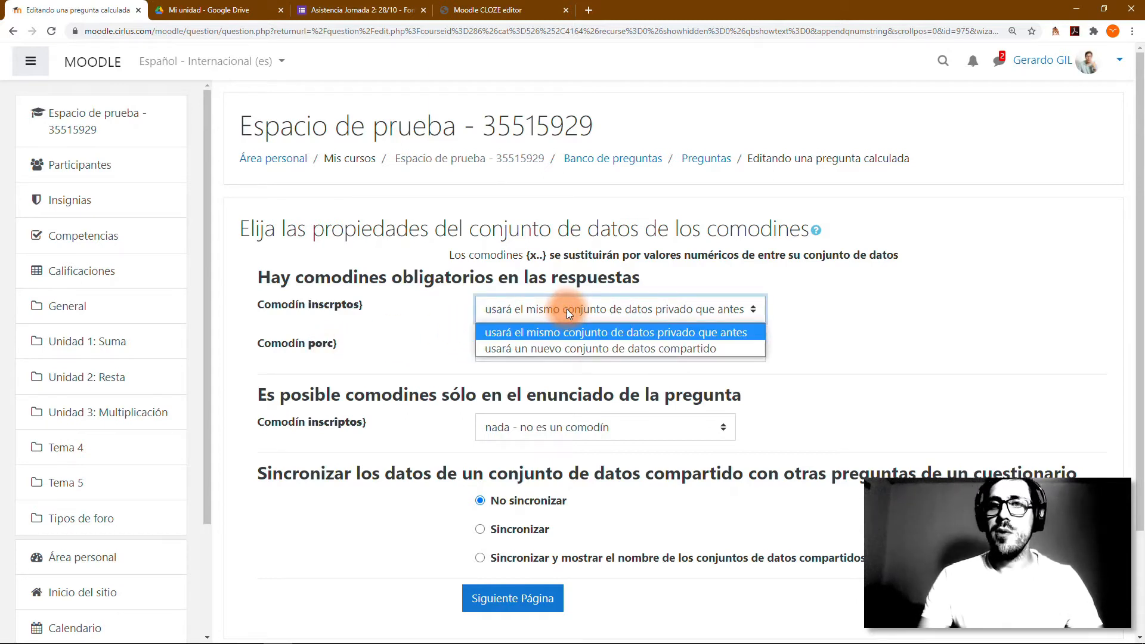
left_click(567, 309)
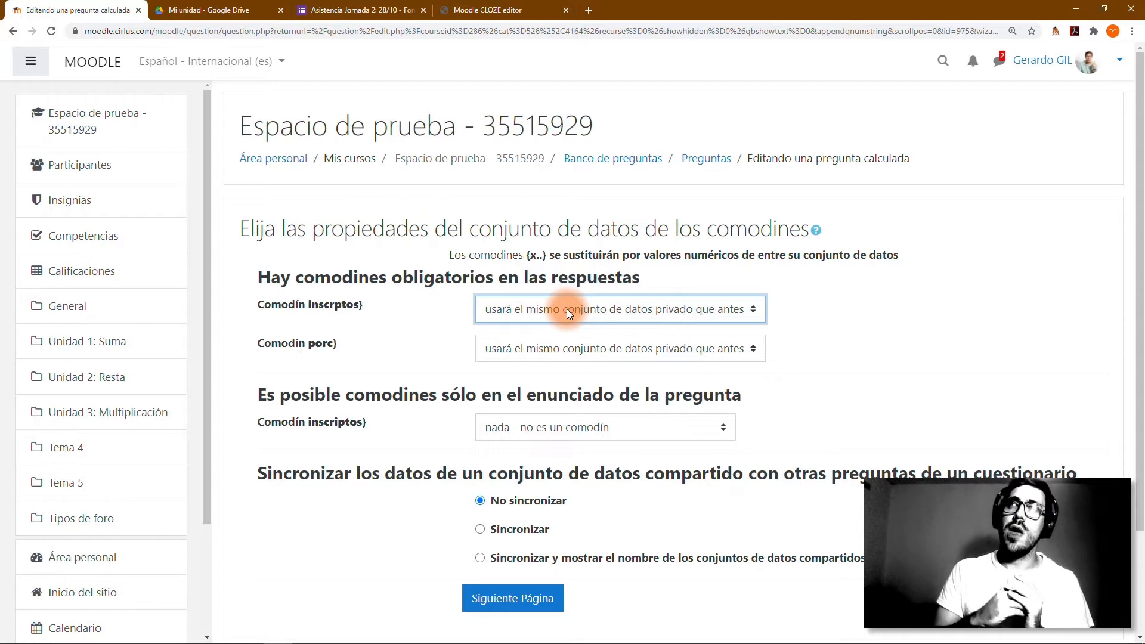
left_click(566, 309)
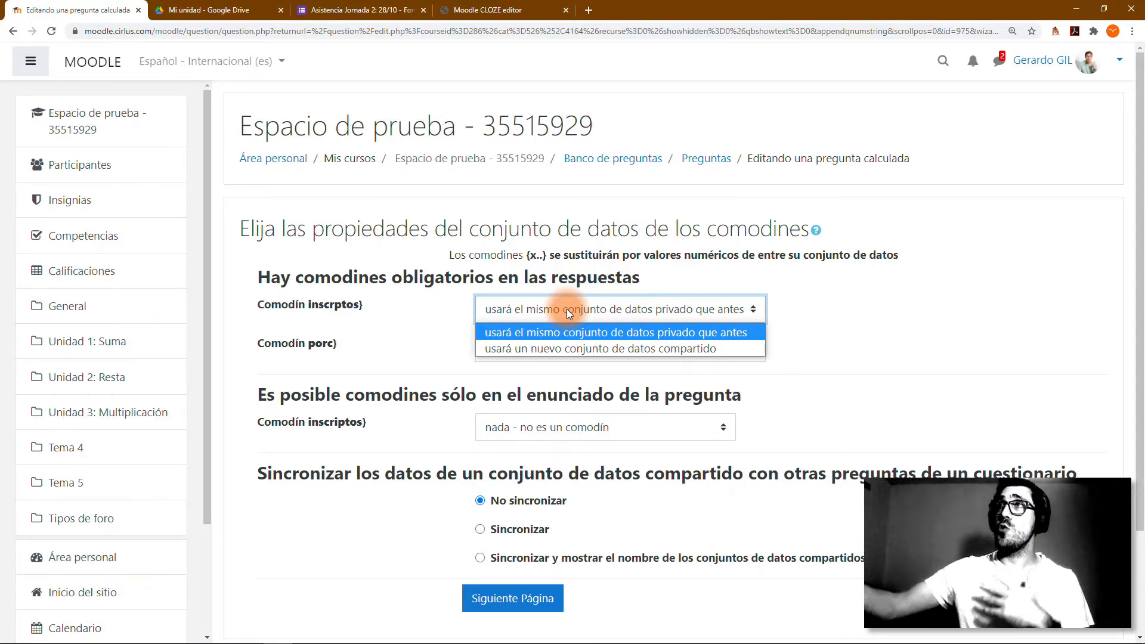
left_click(565, 350)
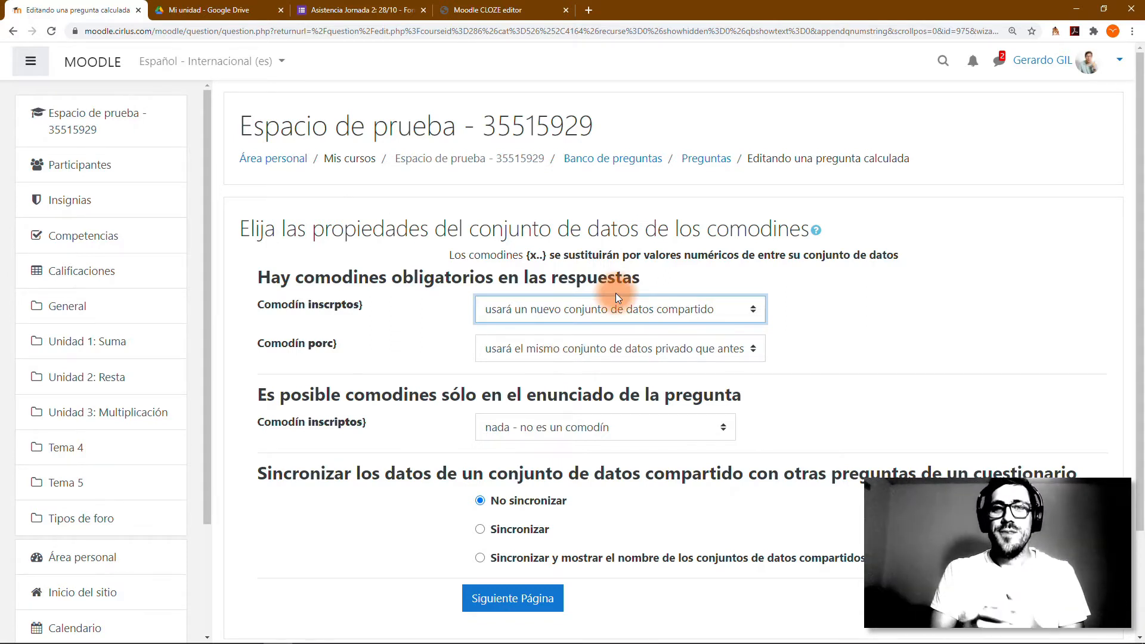
left_click(598, 346)
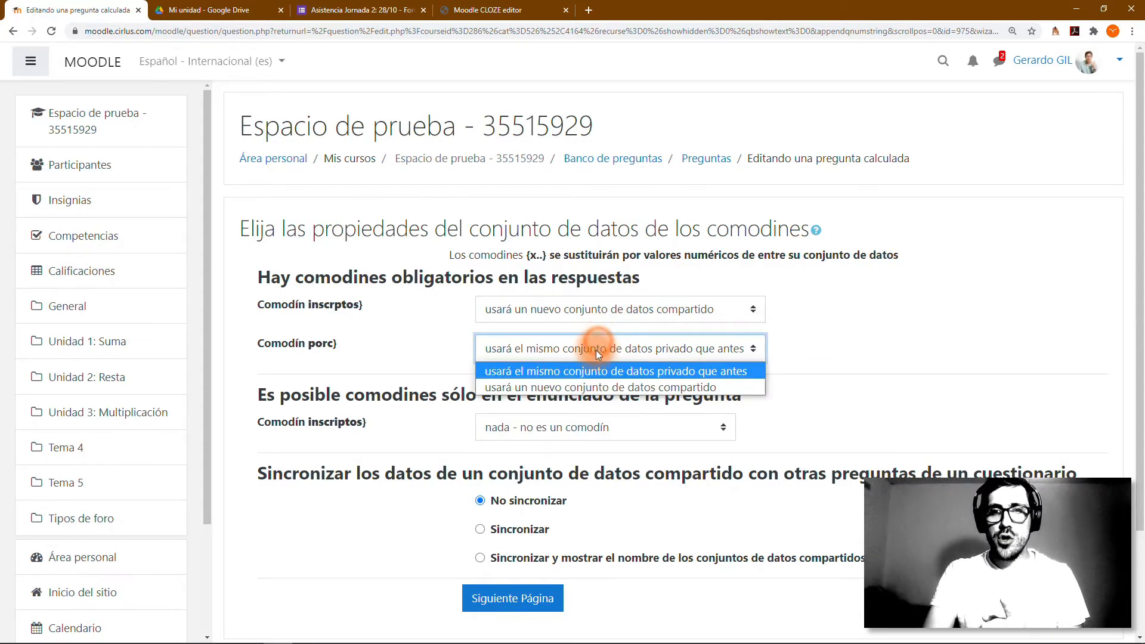
left_click(585, 388)
left_click(850, 354)
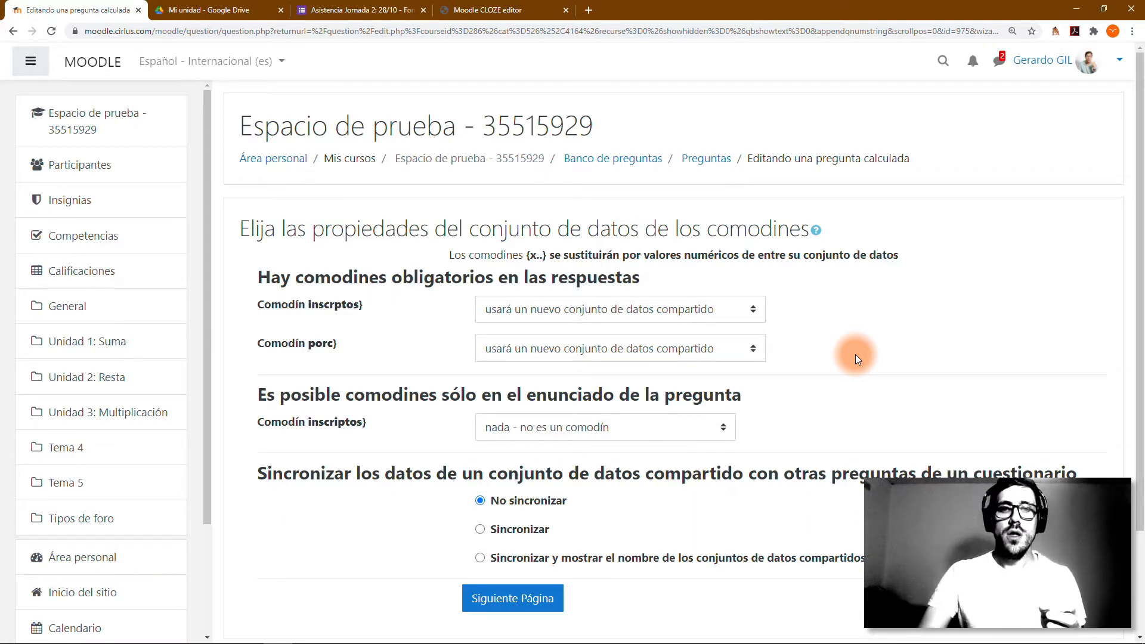
scroll(854, 355, "down", 2)
left_click(577, 181)
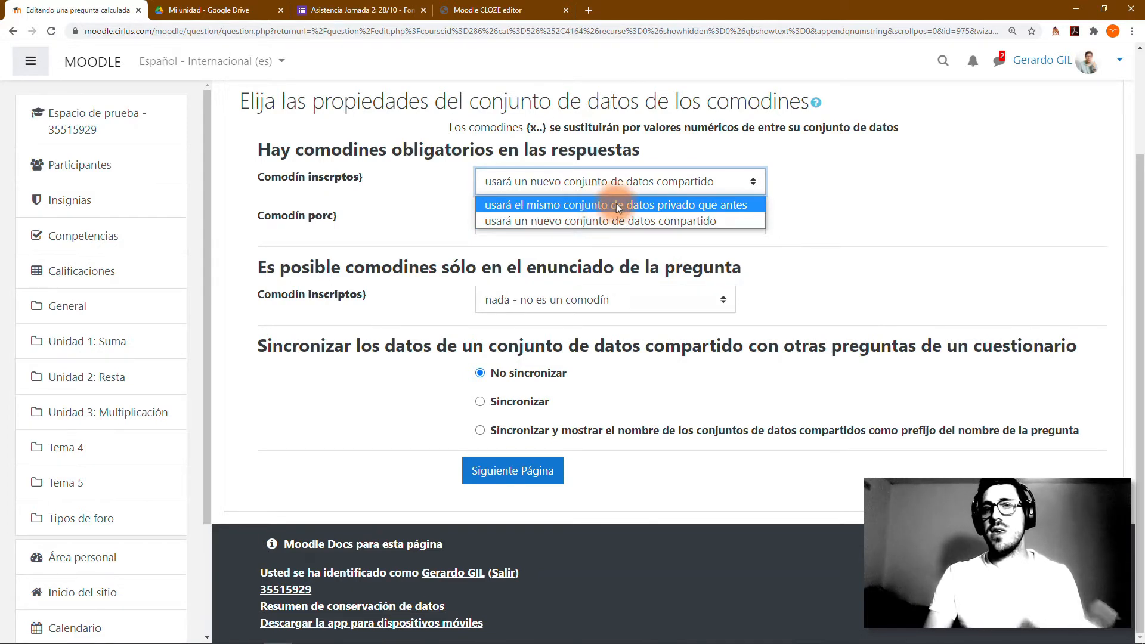
left_click(808, 207)
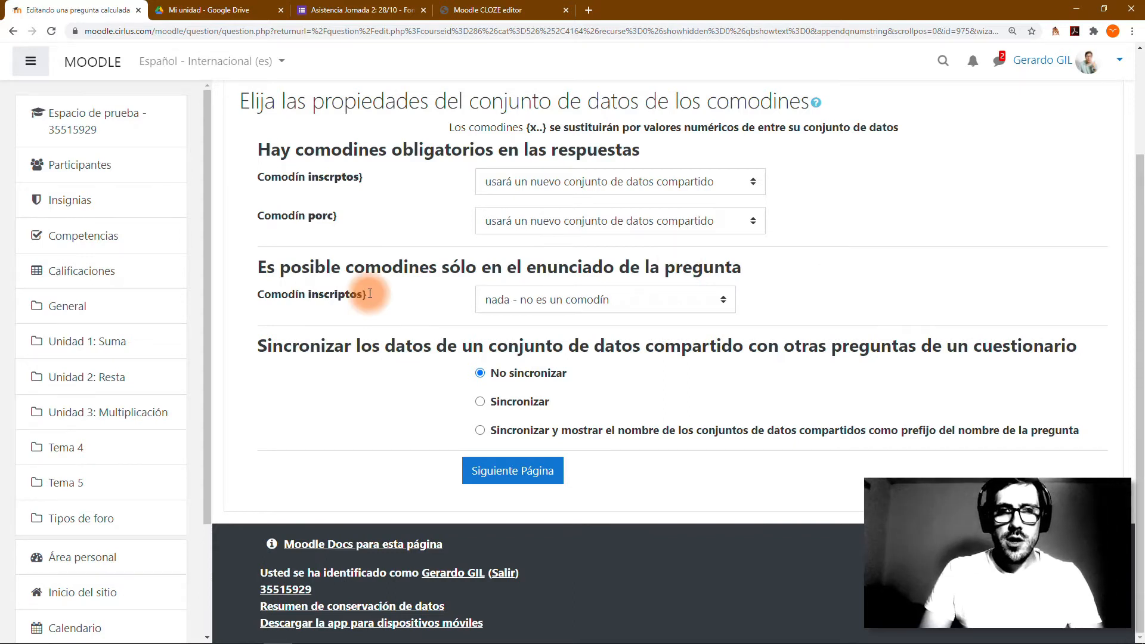
Set the question-text wildcard inscriptos to "usará un nuevo conjunto de datos compartido"
left_click(667, 306)
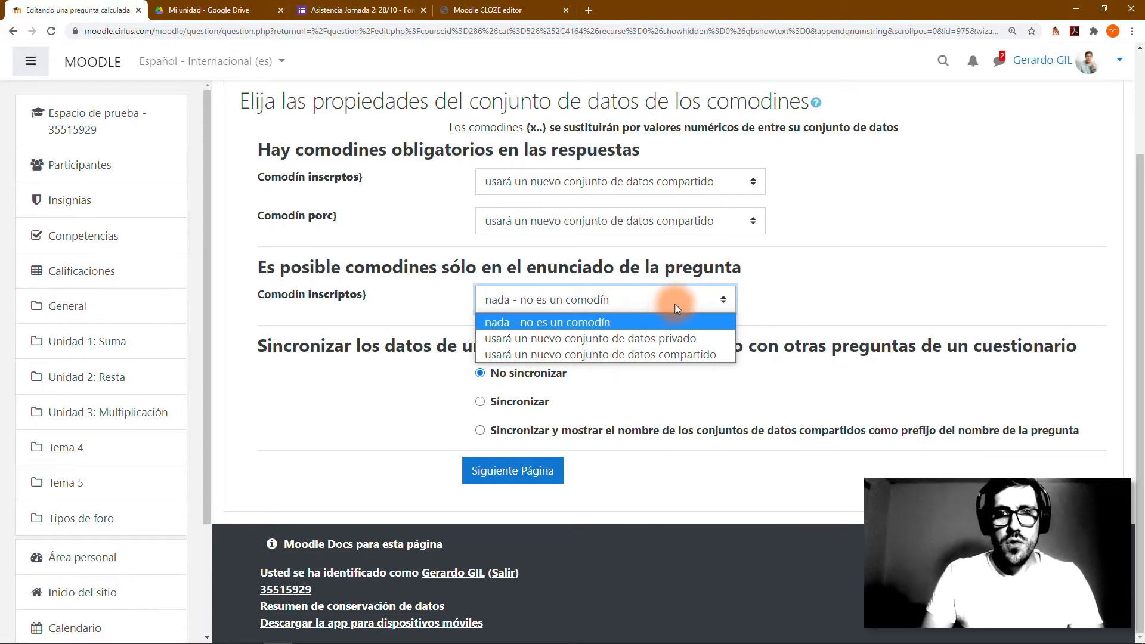
left_click(673, 304)
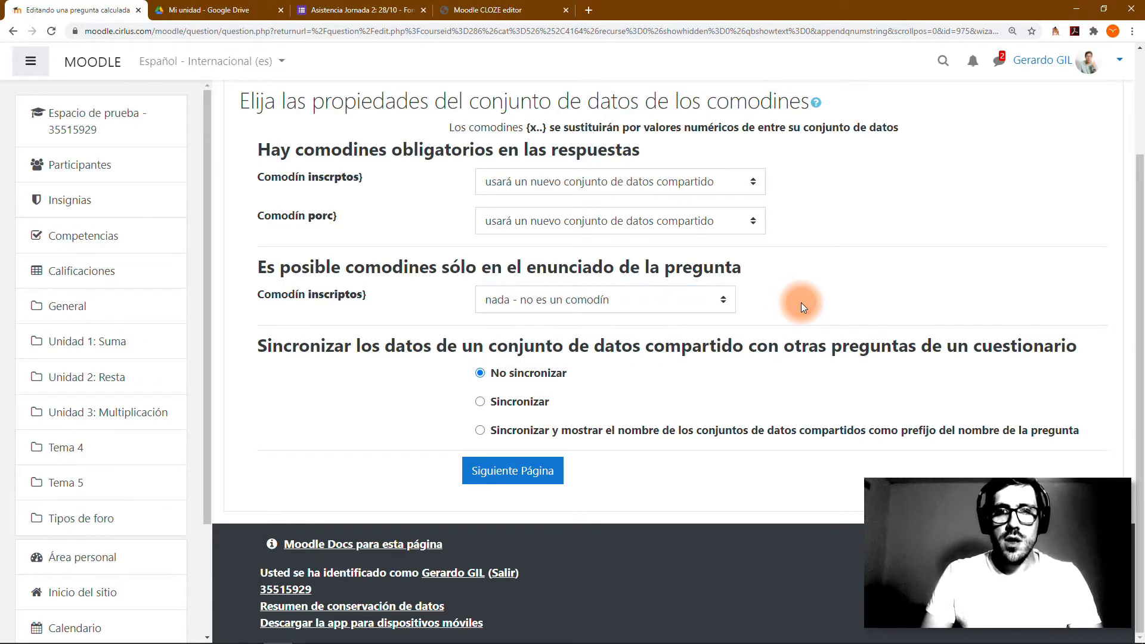
left_click(541, 303)
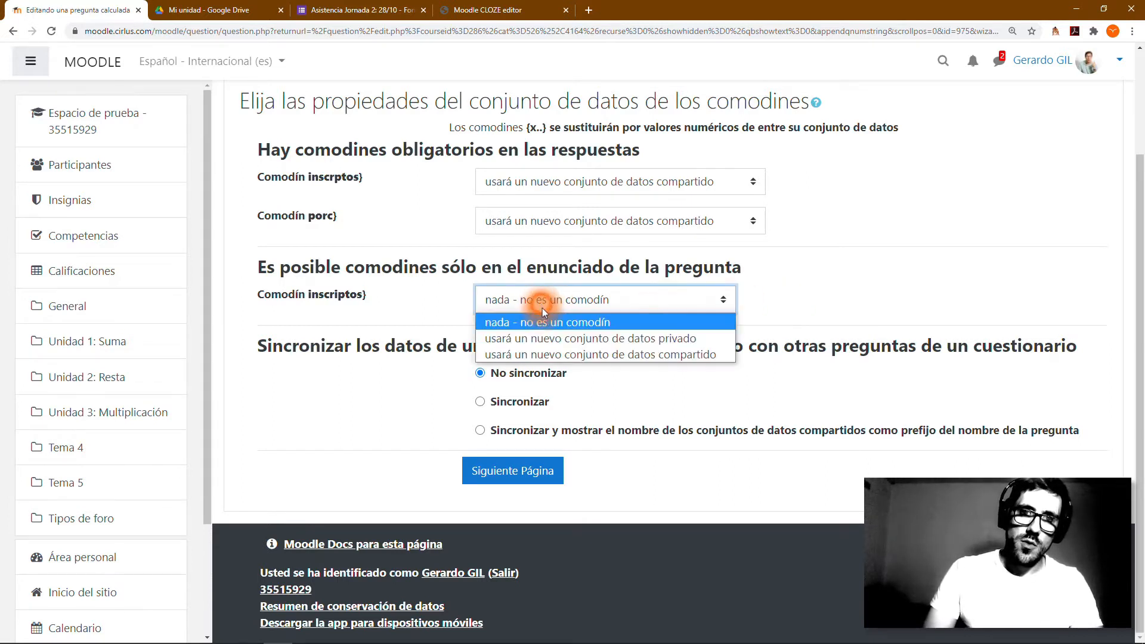
left_click(552, 353)
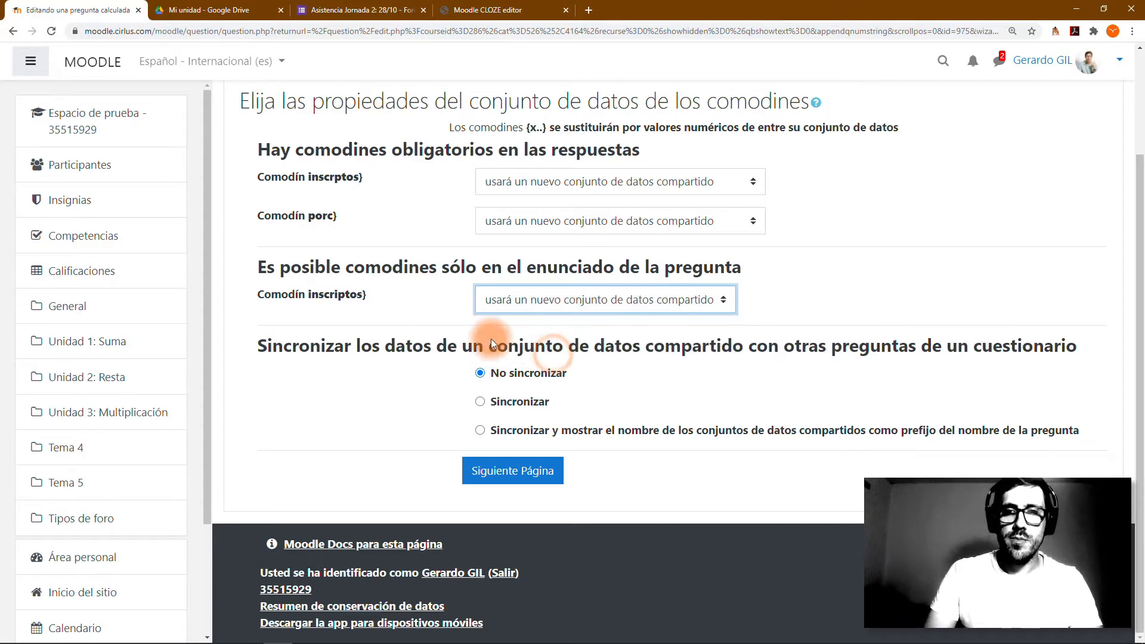
left_click(370, 309)
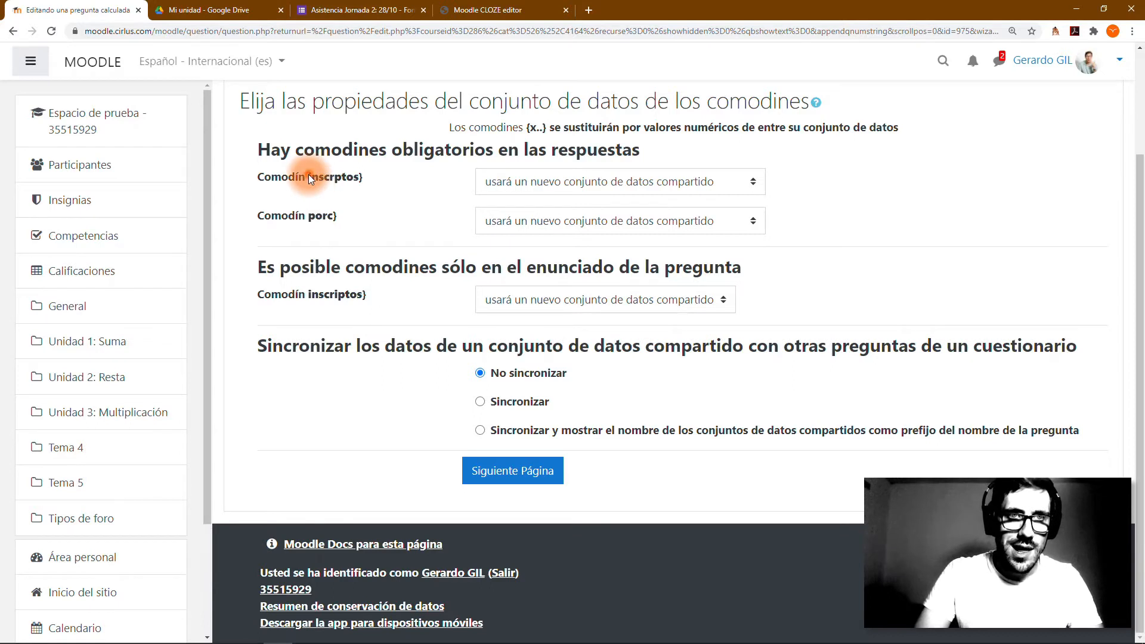
Check the spelling of the inscrptos wildcard and return to the question form, discarding the wildcard dataset choices
left_click_drag(309, 176, 360, 185)
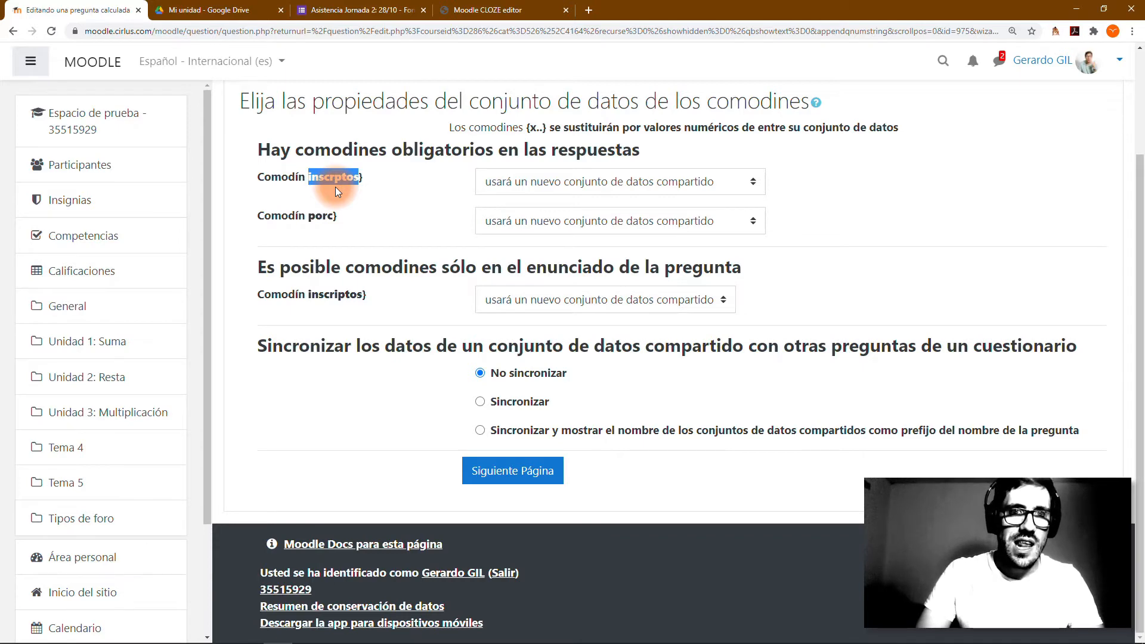
left_click(13, 31)
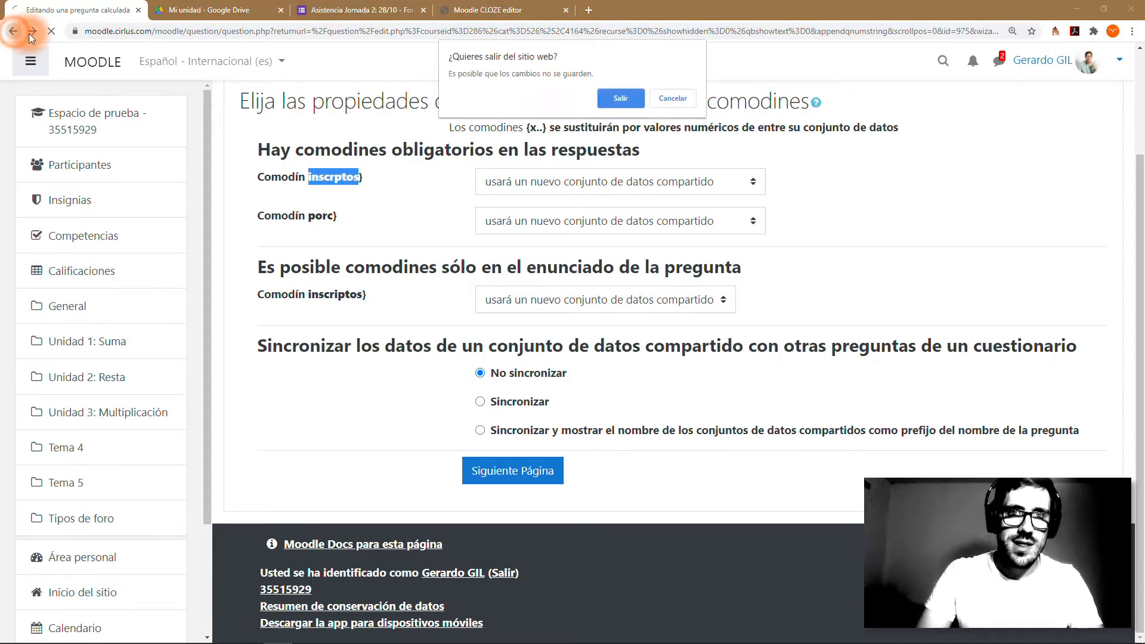
left_click(620, 99)
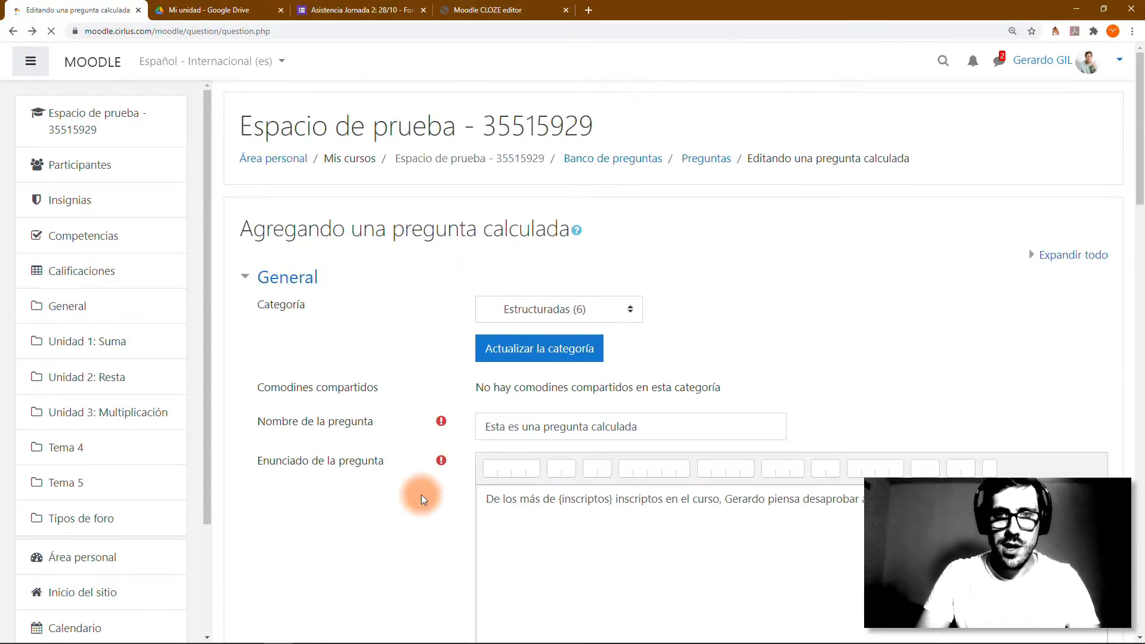
Correct the misspelled wildcard to inscriptos in the formulas of answers 1 and 2 and save the question
scroll(421, 495, "up", 8)
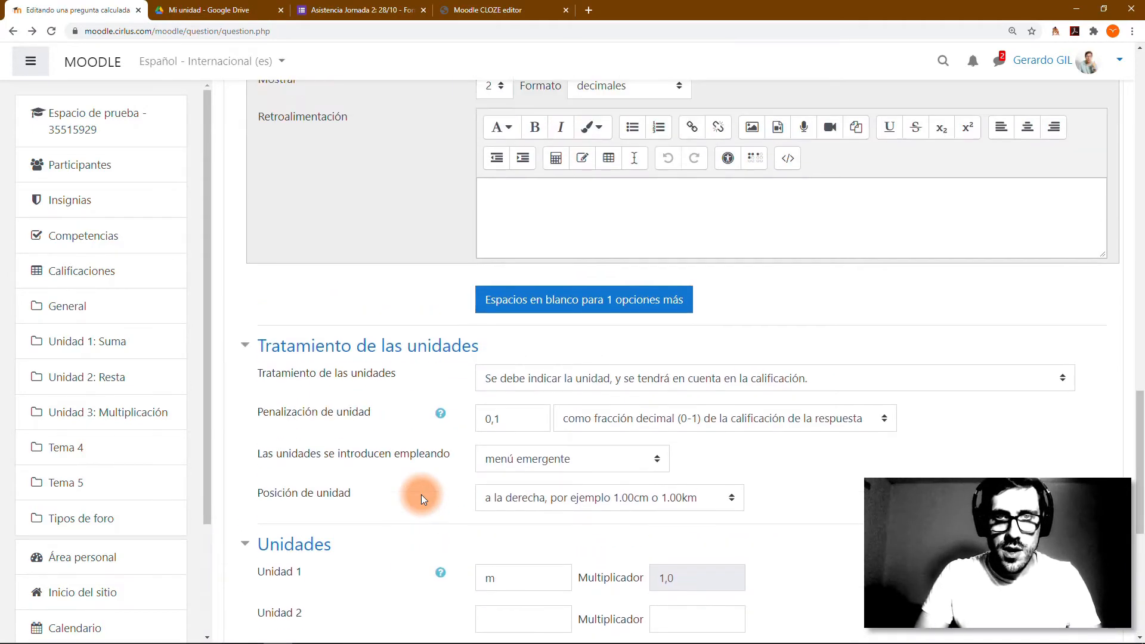
left_click(512, 428)
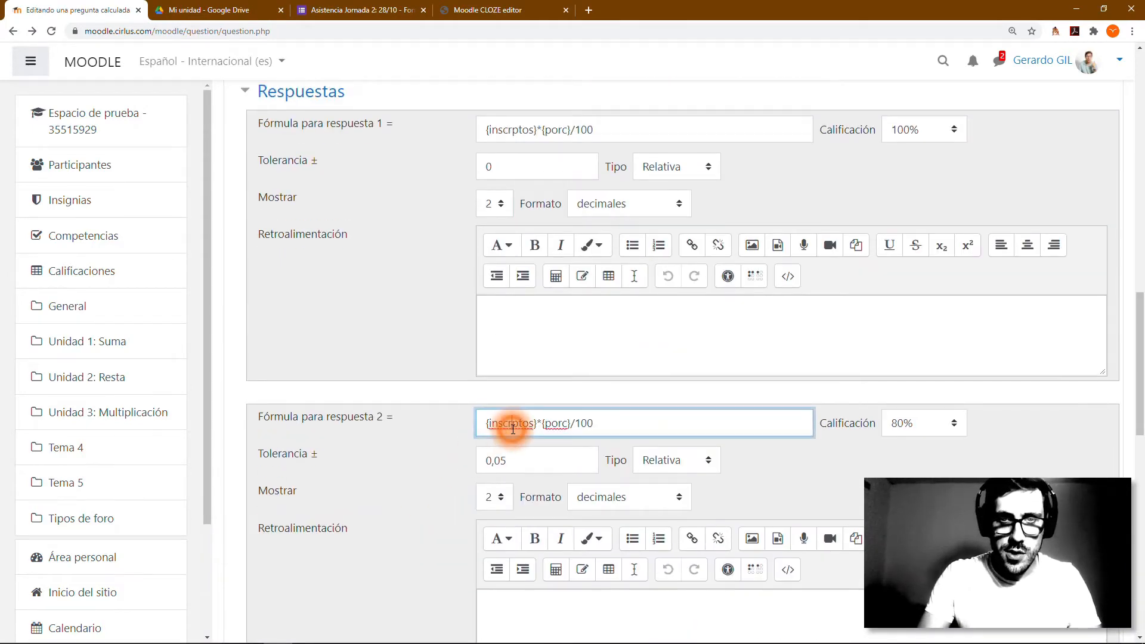
type("i")
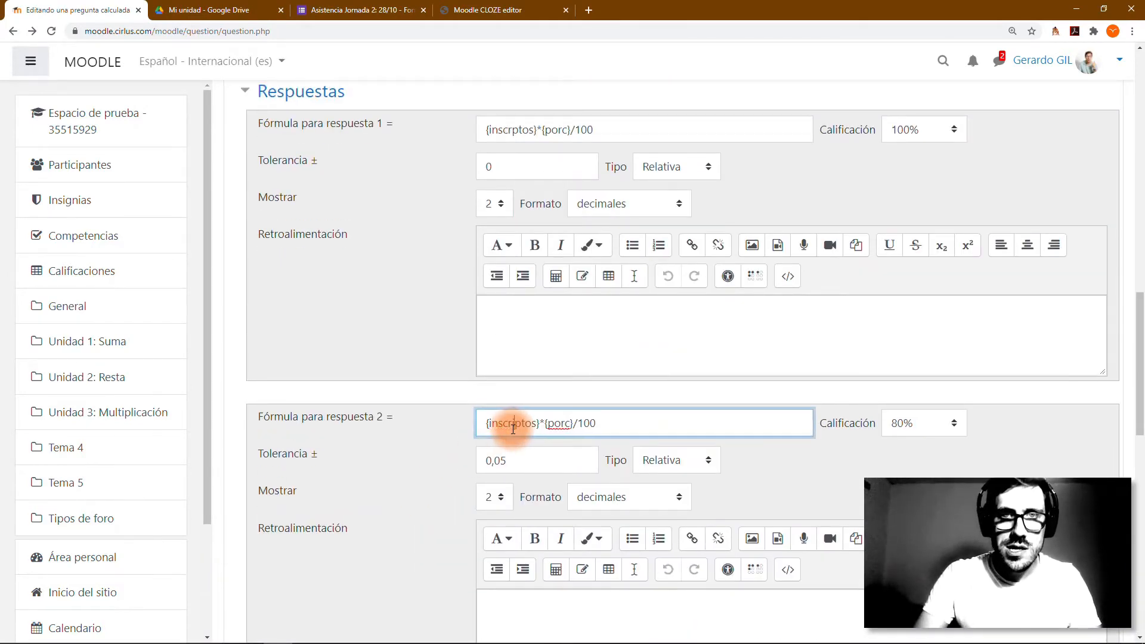
left_click(511, 129)
type("i")
scroll(510, 128, "down", 10)
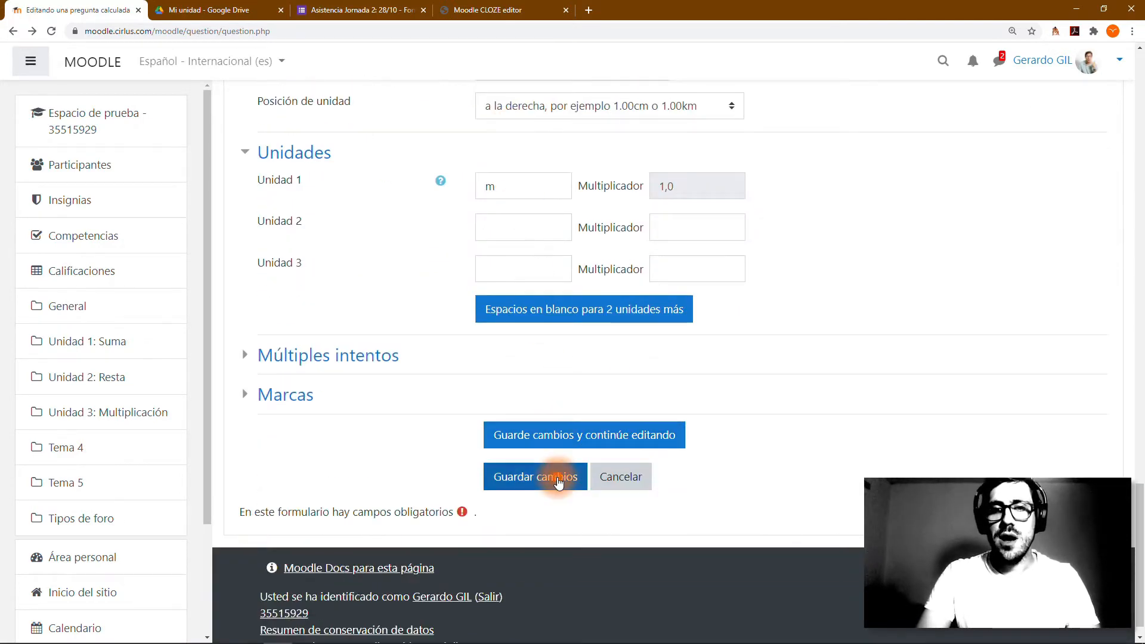
left_click(558, 482)
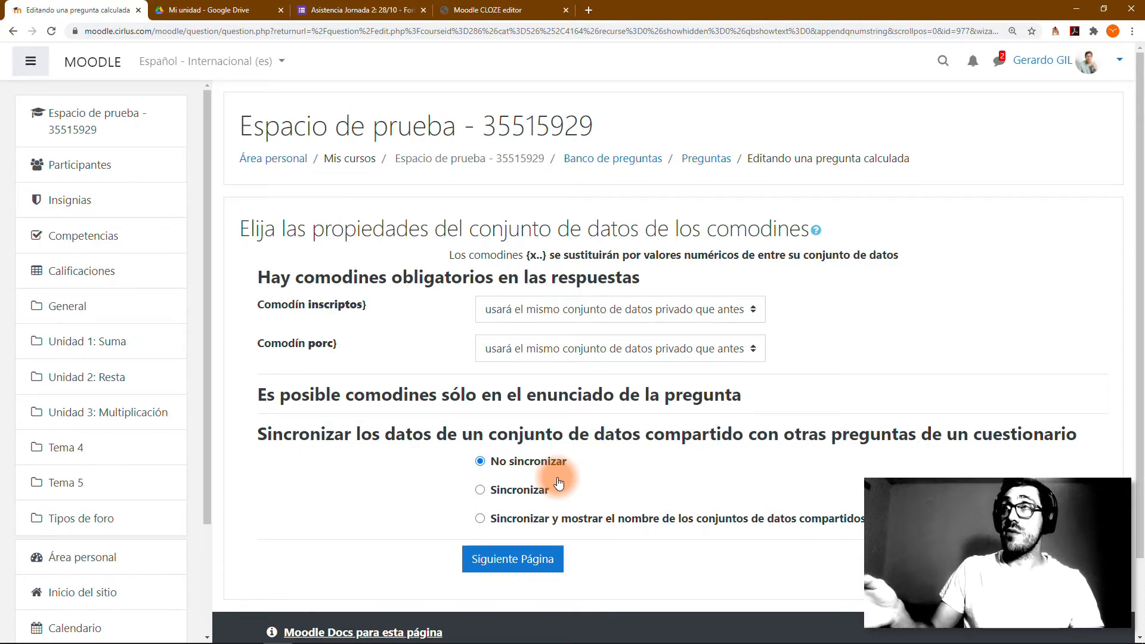
Set the inscriptos and porc wildcards to "usará un nuevo conjunto de datos compartido" and continue to the dataset items page
left_click(529, 311)
left_click(533, 345)
left_click(531, 348)
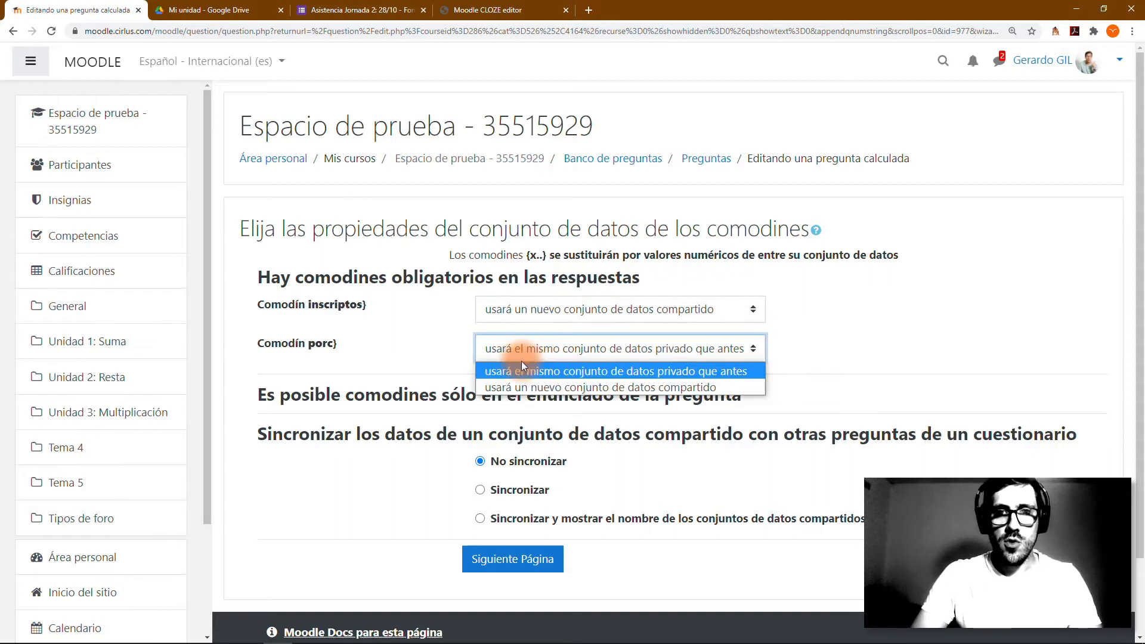
left_click(519, 386)
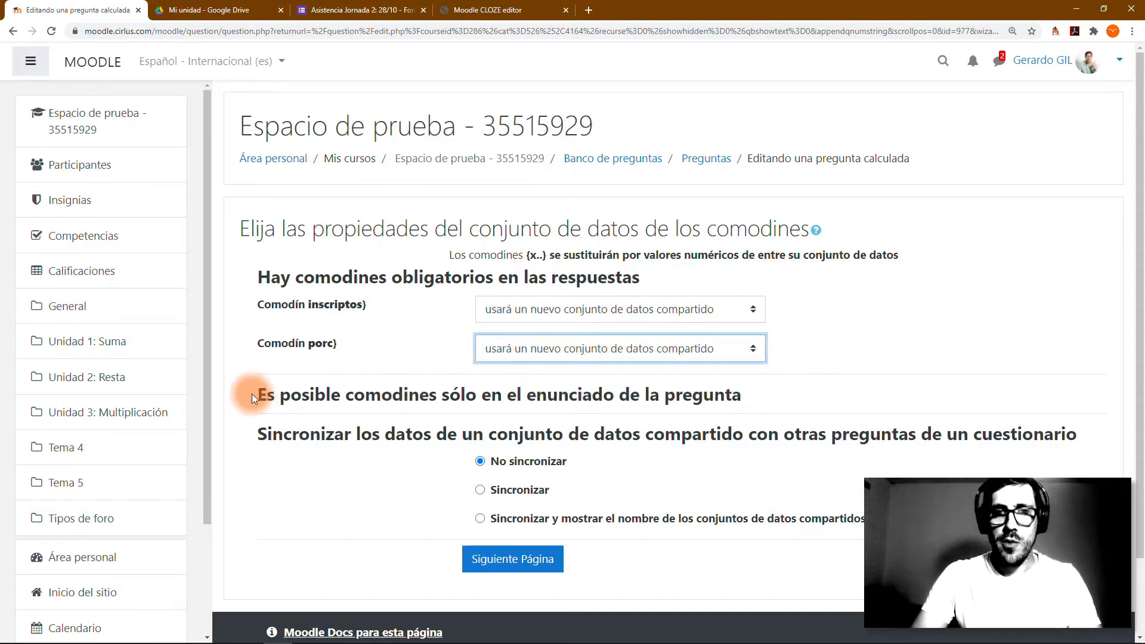
left_click_drag(253, 399, 748, 384)
left_click(745, 384)
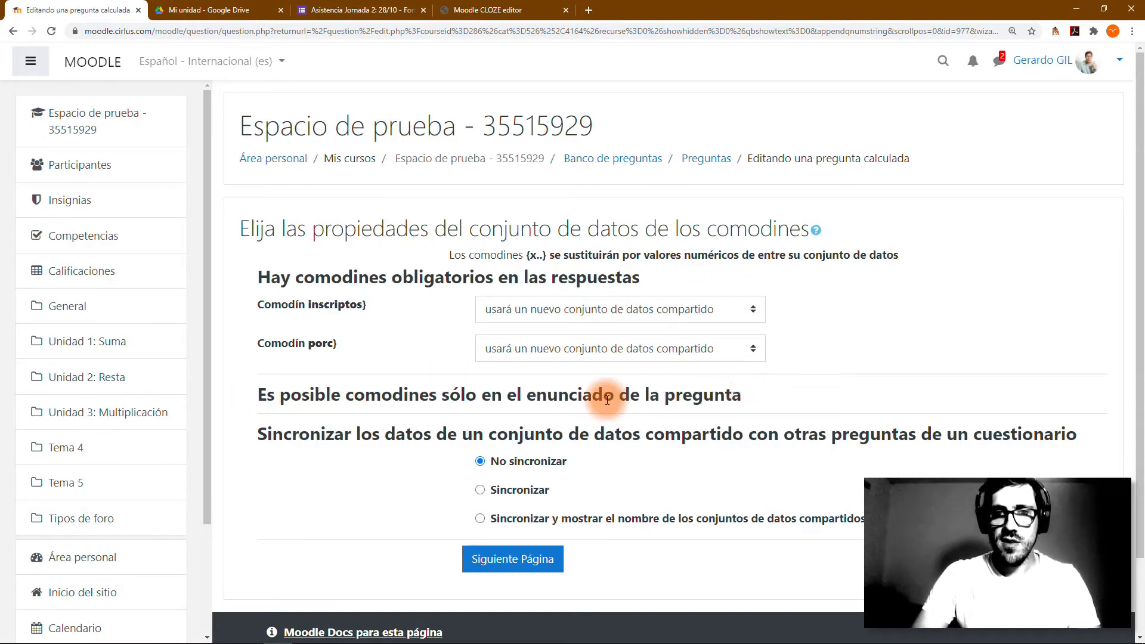
scroll(607, 400, "down", 2)
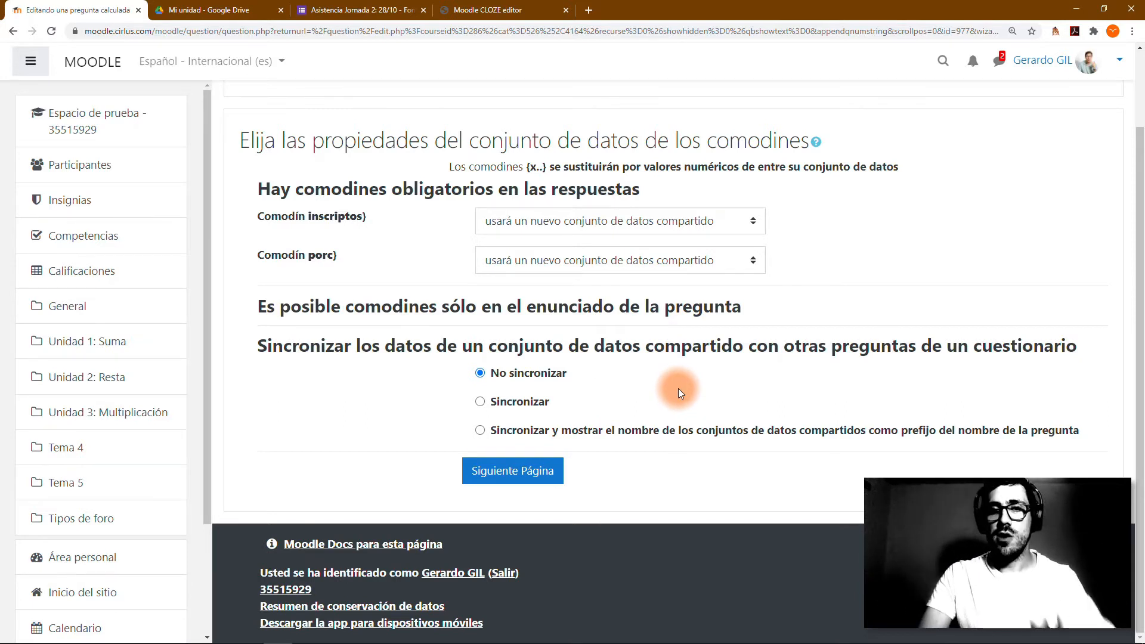
left_click(535, 478)
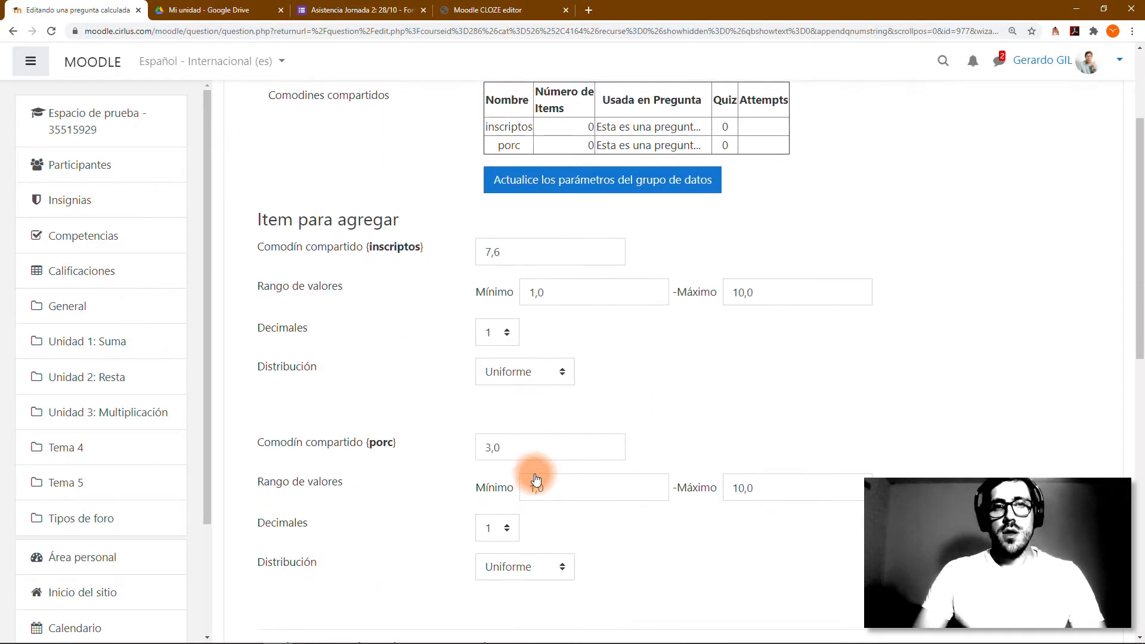
Mark the Nombre, Número de Items and Quiz columns of the shared wildcards table with red rectangles in a screen capture, and discard the capture
scroll(383, 283, "up", 3)
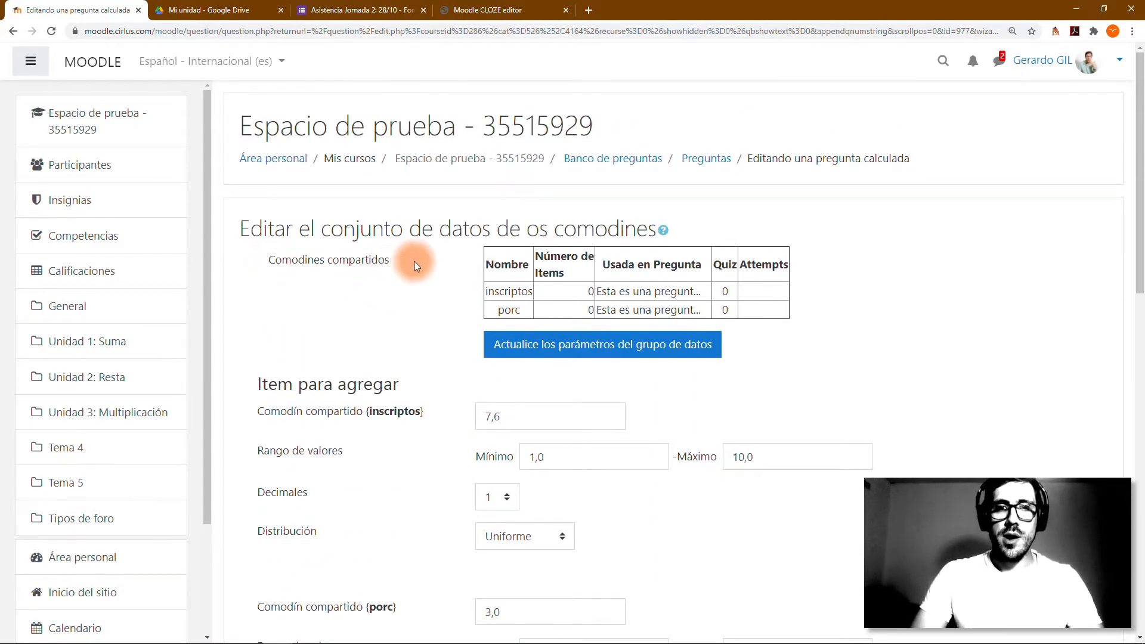
key("Print")
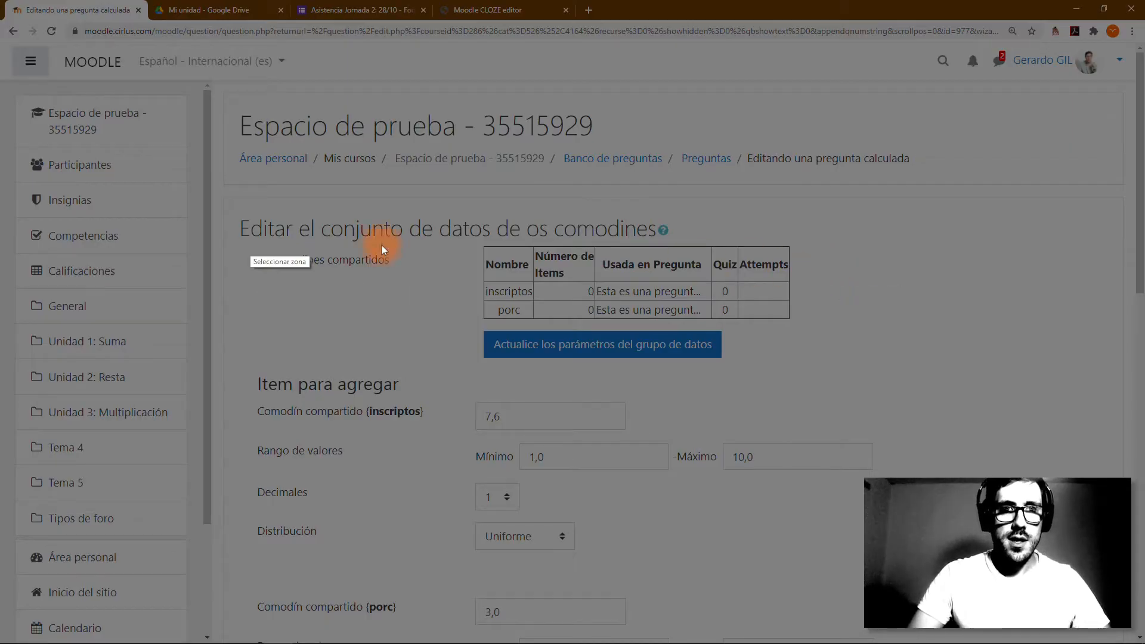
left_click_drag(252, 238, 821, 330)
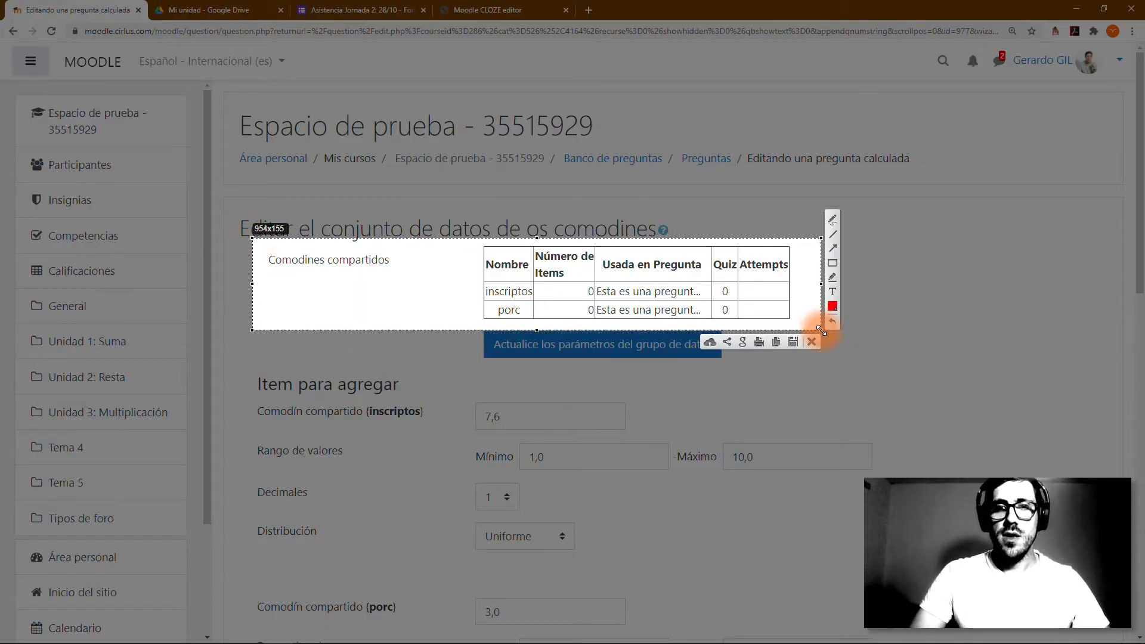
left_click(833, 263)
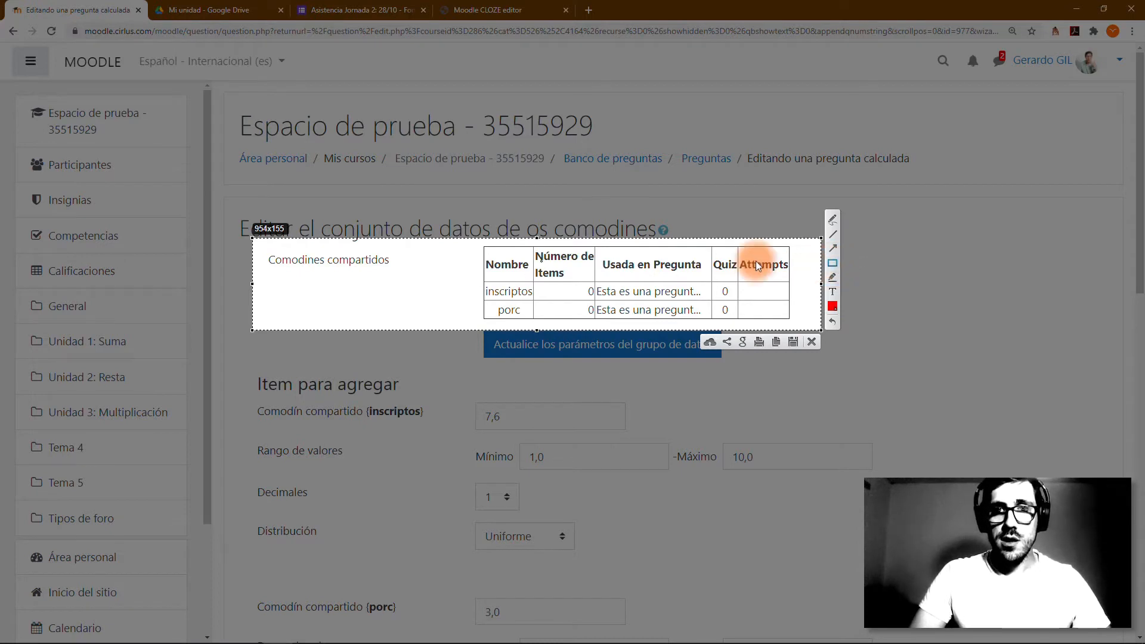
left_click_drag(484, 248, 532, 317)
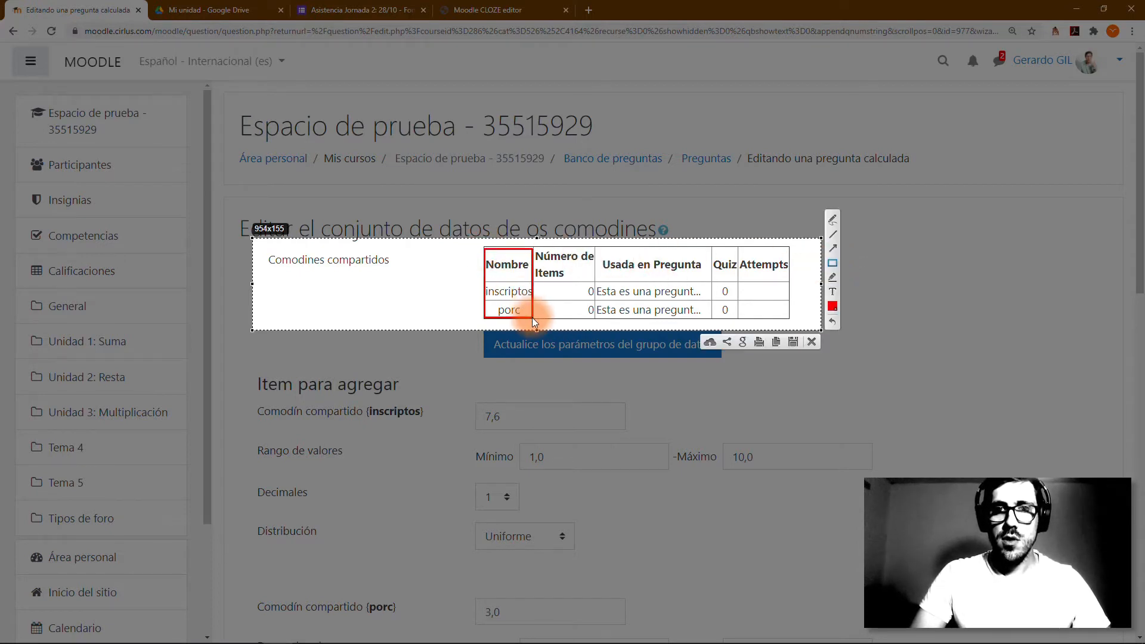
left_click_drag(534, 250, 596, 316)
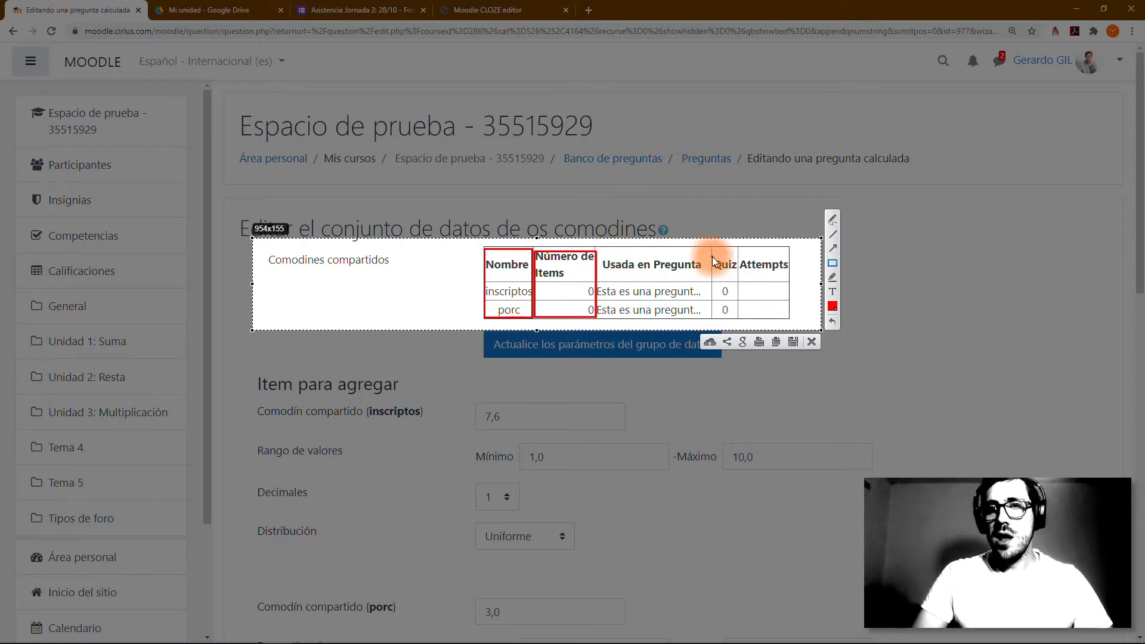
left_click_drag(713, 261, 738, 318)
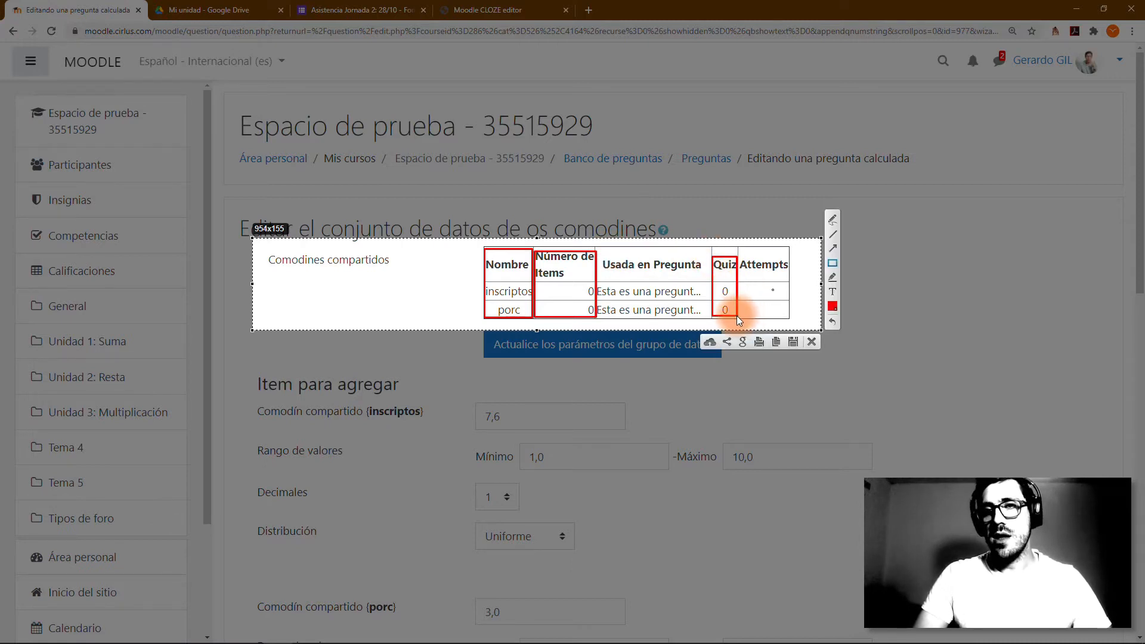
left_click(807, 344)
Examine the item-to-add section with the value ranges, decimals and distributions of the inscriptos and porc wildcards
scroll(806, 343, "down", 2)
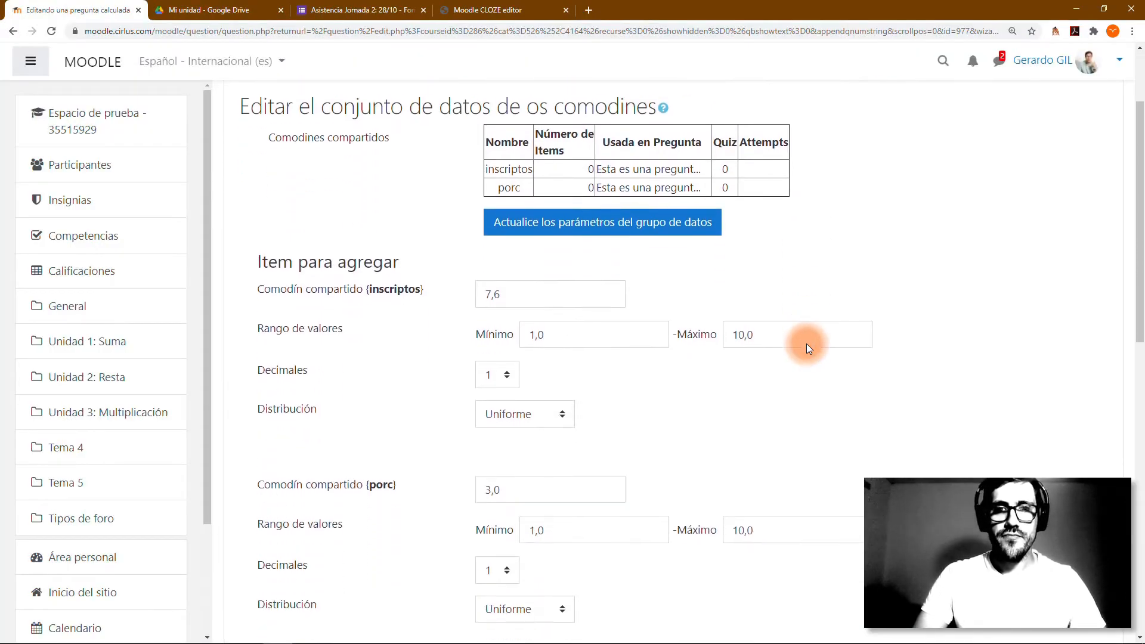
scroll(806, 344, "down", 1)
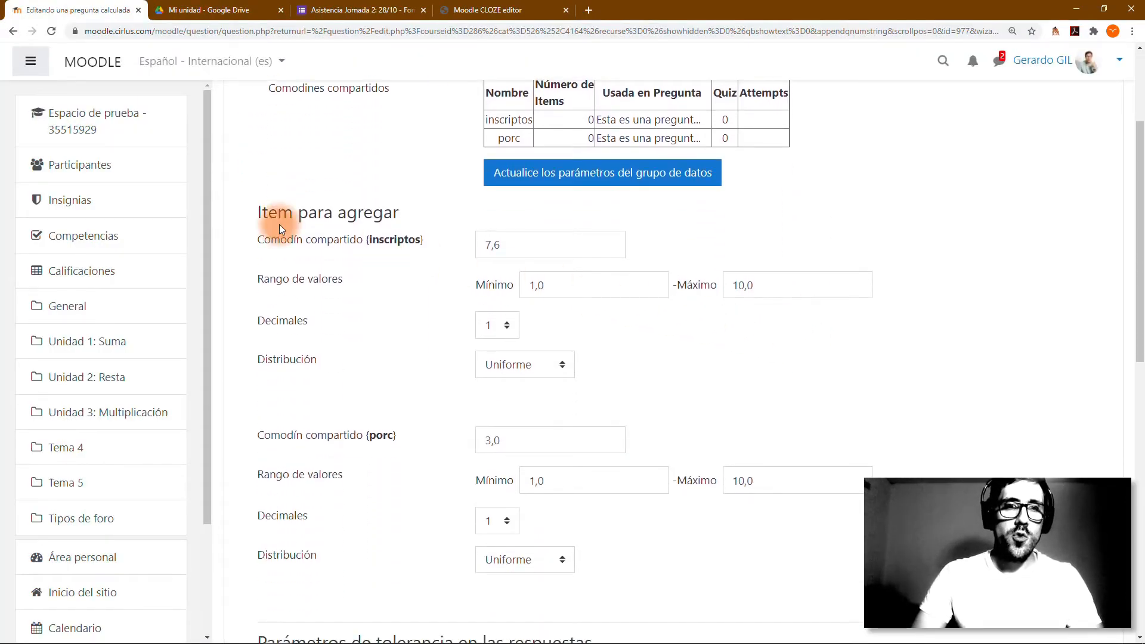
left_click_drag(244, 215, 420, 226)
scroll(412, 265, "down", 1)
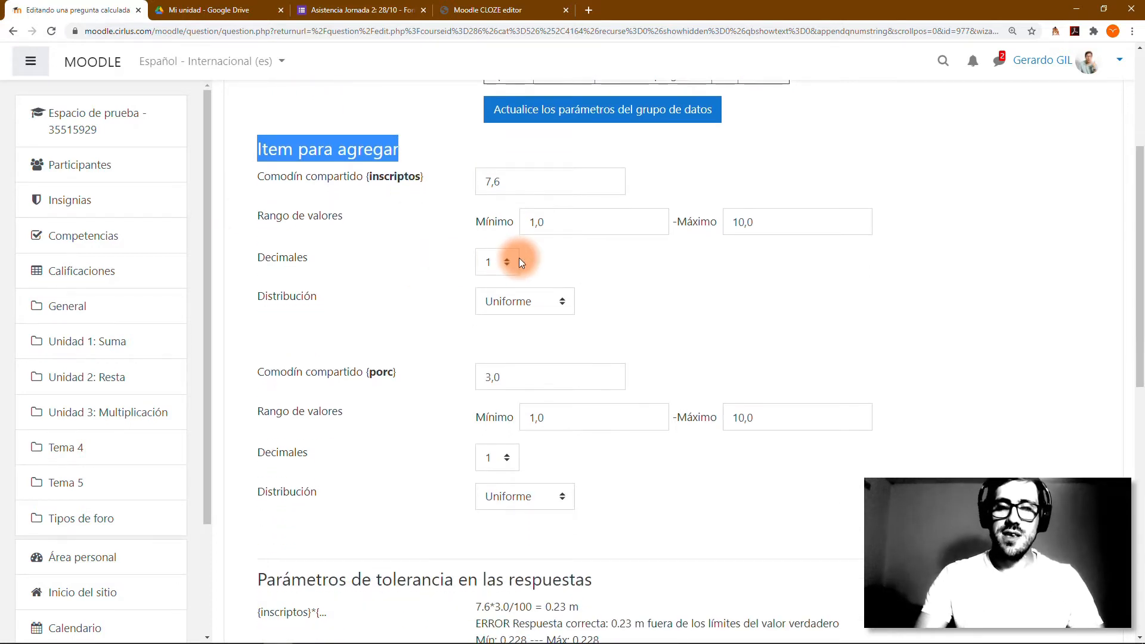
left_click(384, 237)
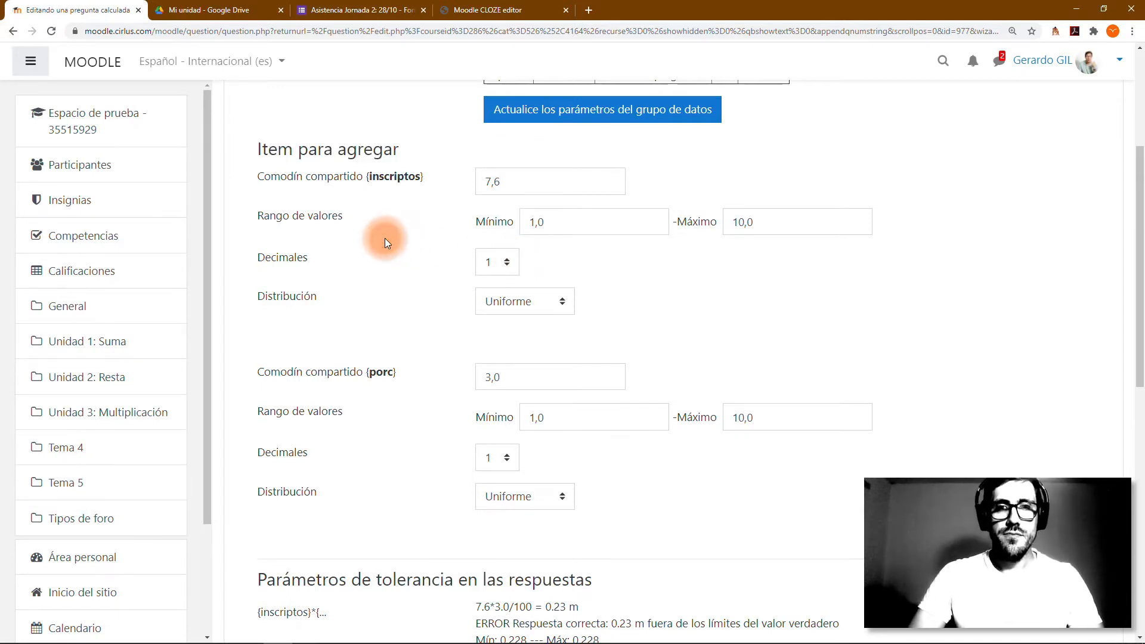
scroll(385, 238, "down", 1)
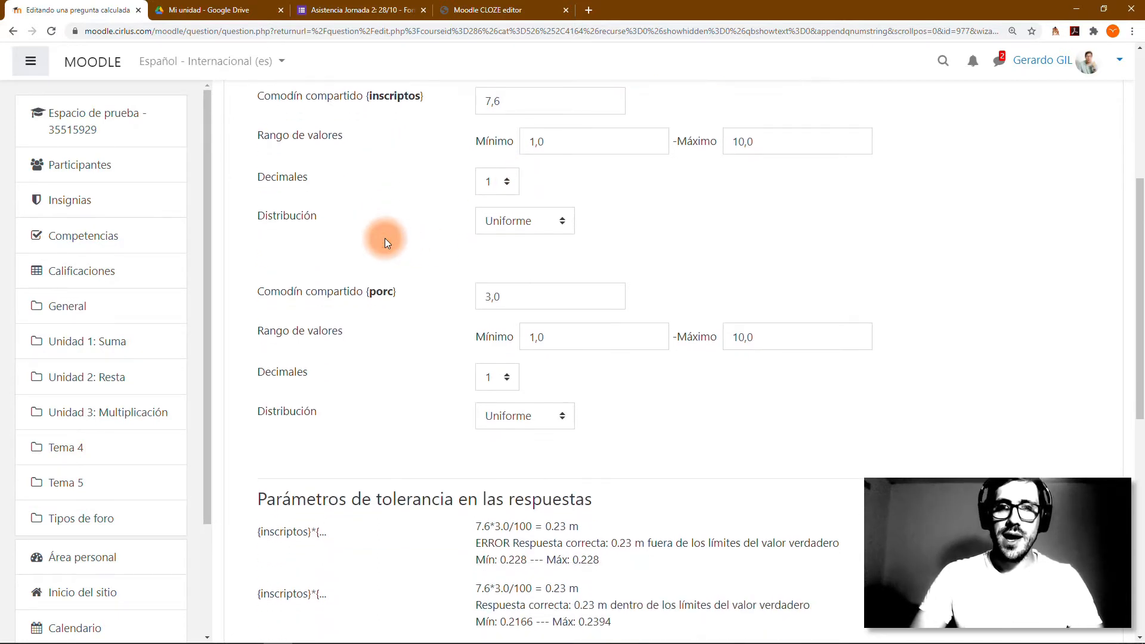
scroll(384, 237, "up", 1)
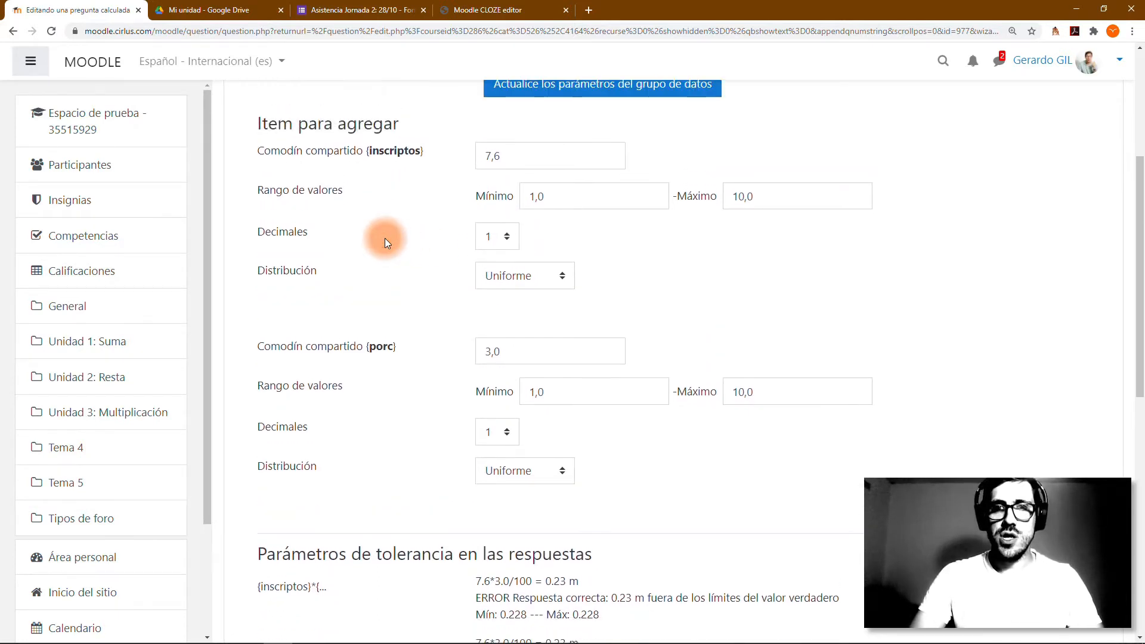
left_click(566, 202)
left_click(760, 191)
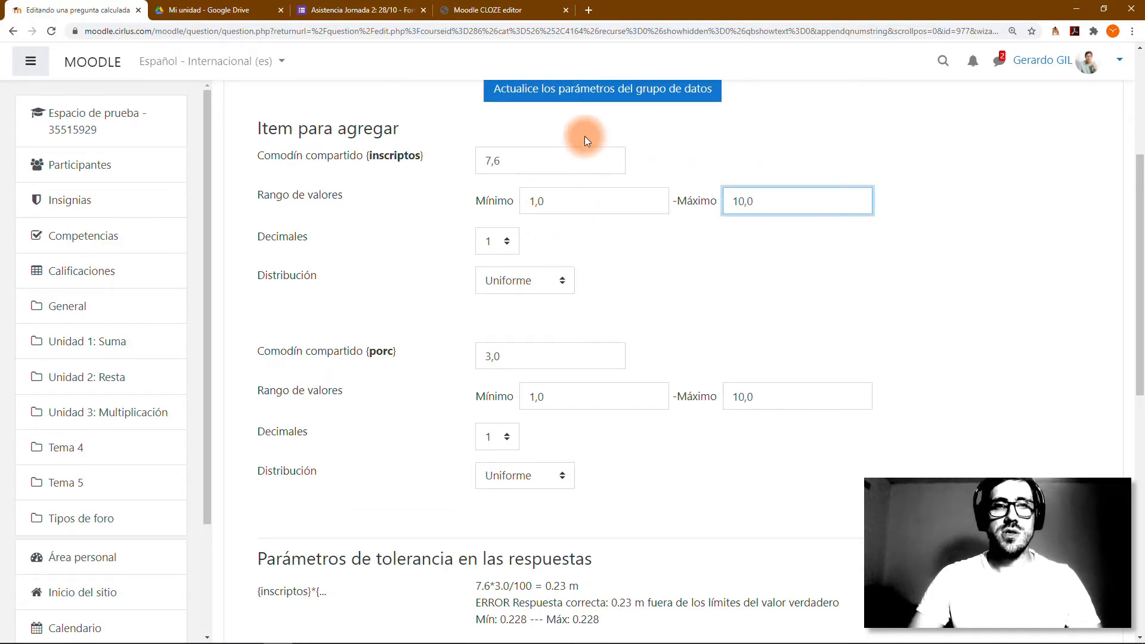
Set the inscriptos wildcard's range minimum to 50 and its number of decimals to 0
scroll(585, 137, "up", 1)
left_click(539, 266)
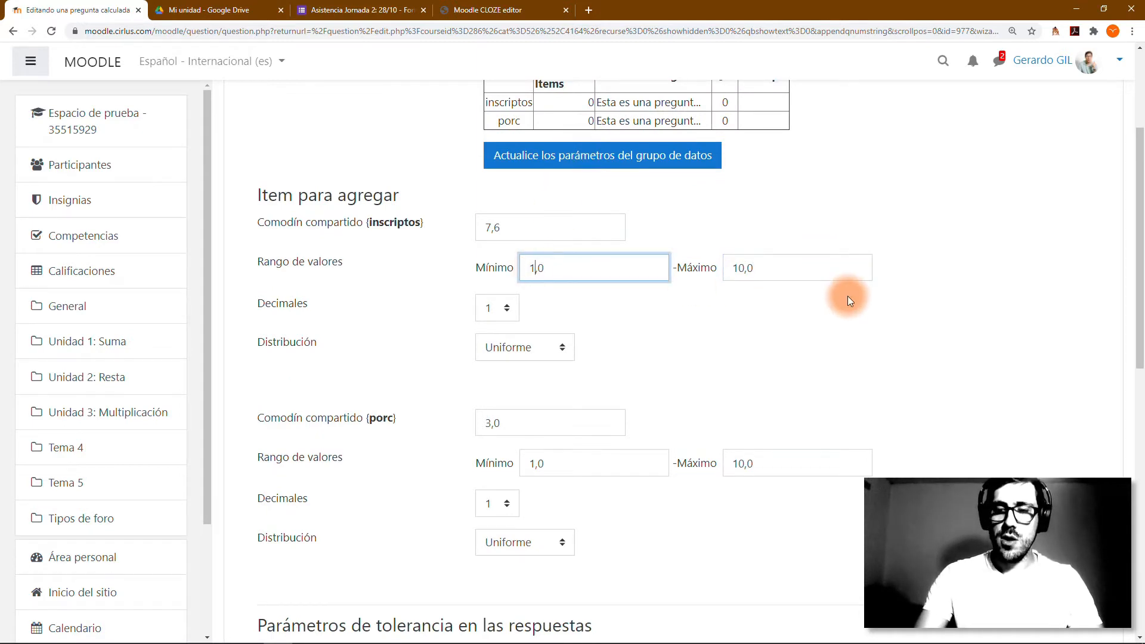
key("BackSpace")
type("50")
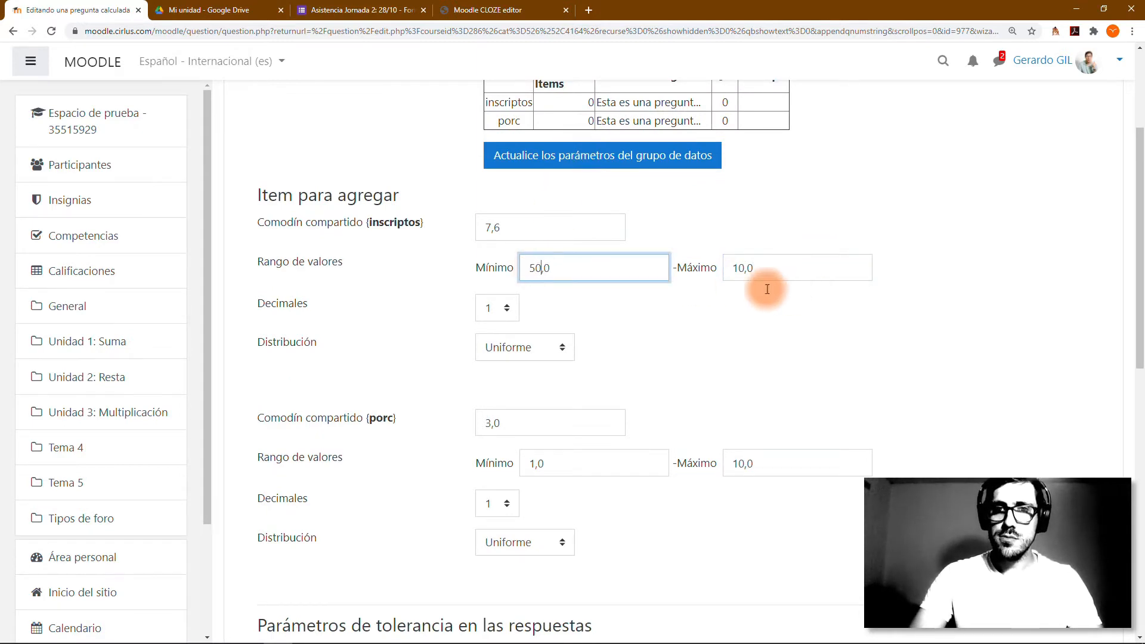
left_click(502, 305)
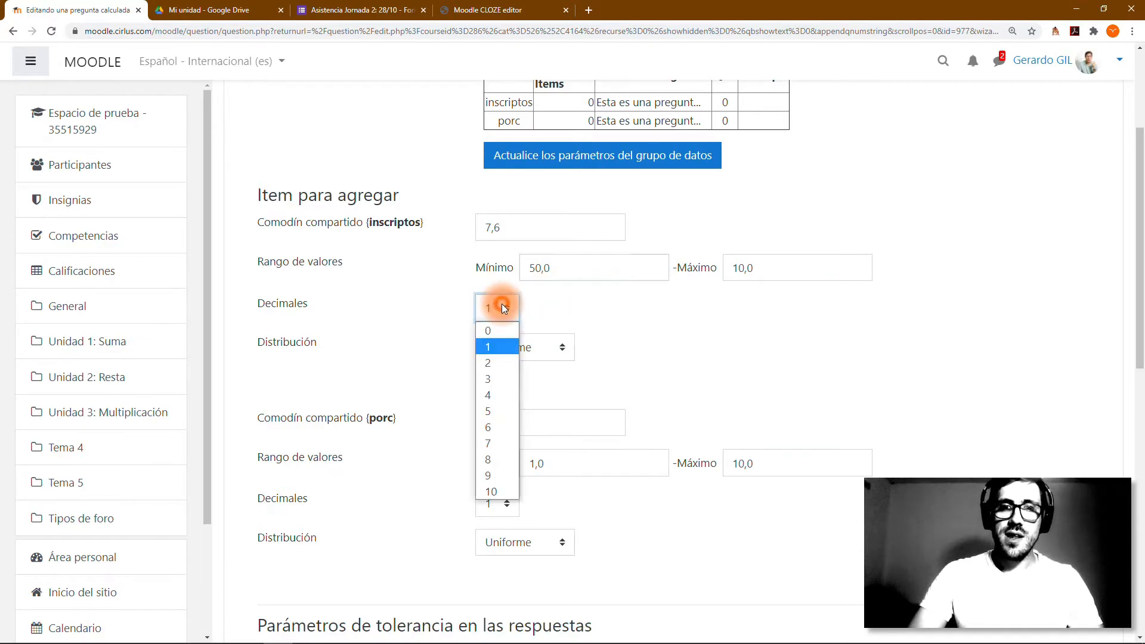
left_click(486, 330)
left_click(593, 274)
key("BackSpace")
key("BackSpace")
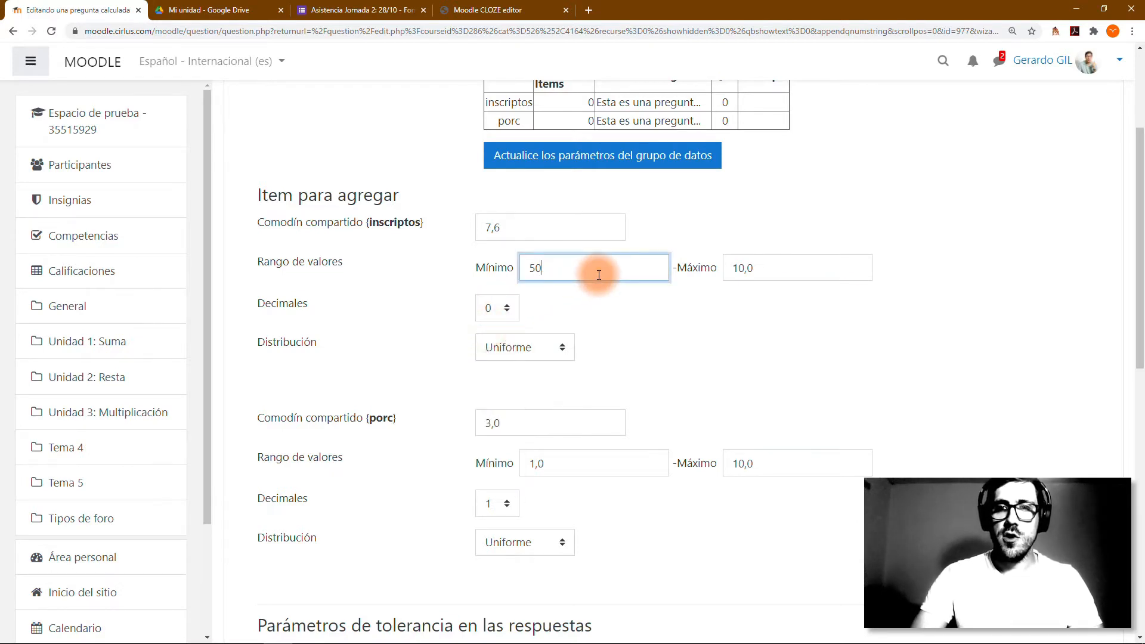
Set the maximum of the inscriptos wildcard's value range to 150
left_click(758, 270)
key("BackSpace")
key("BackSpace")
key("BackSpace")
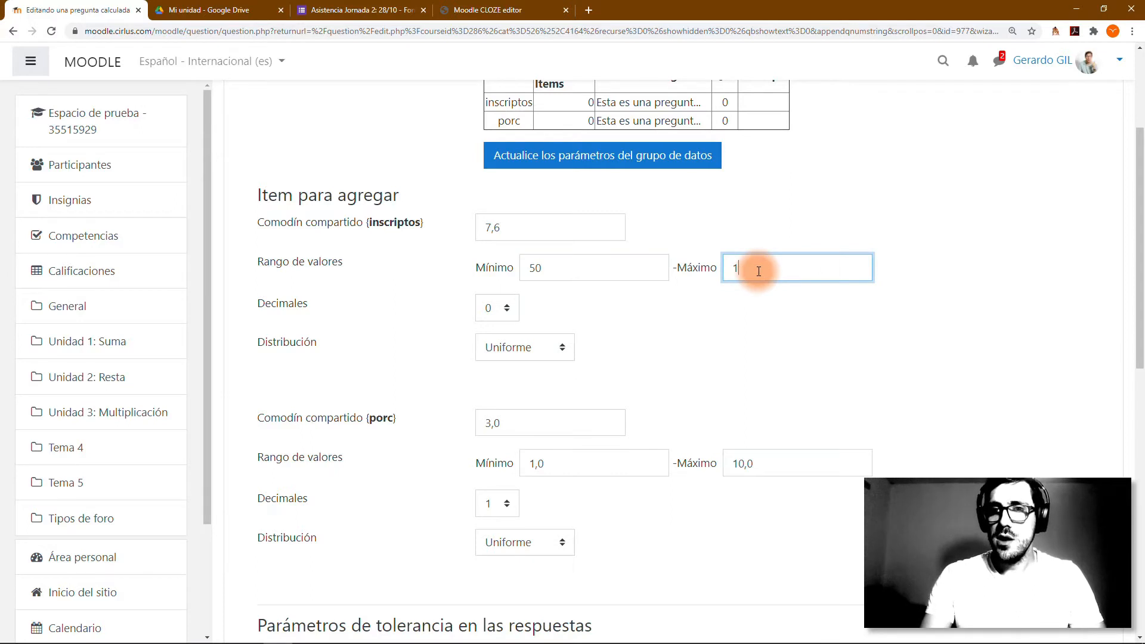
type("50")
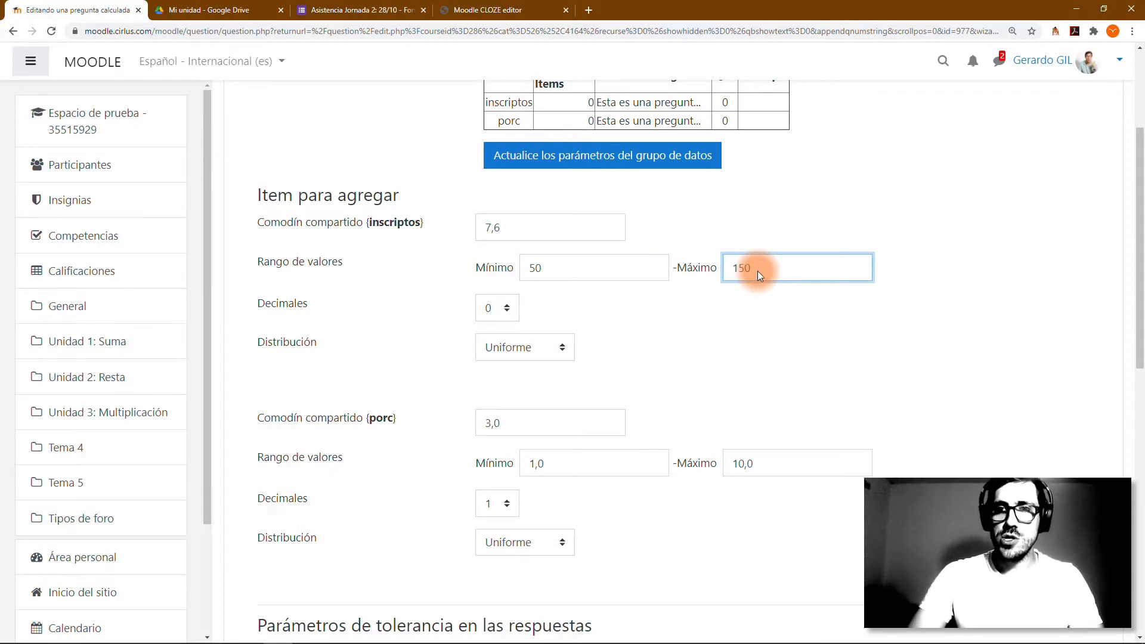
left_click(694, 334)
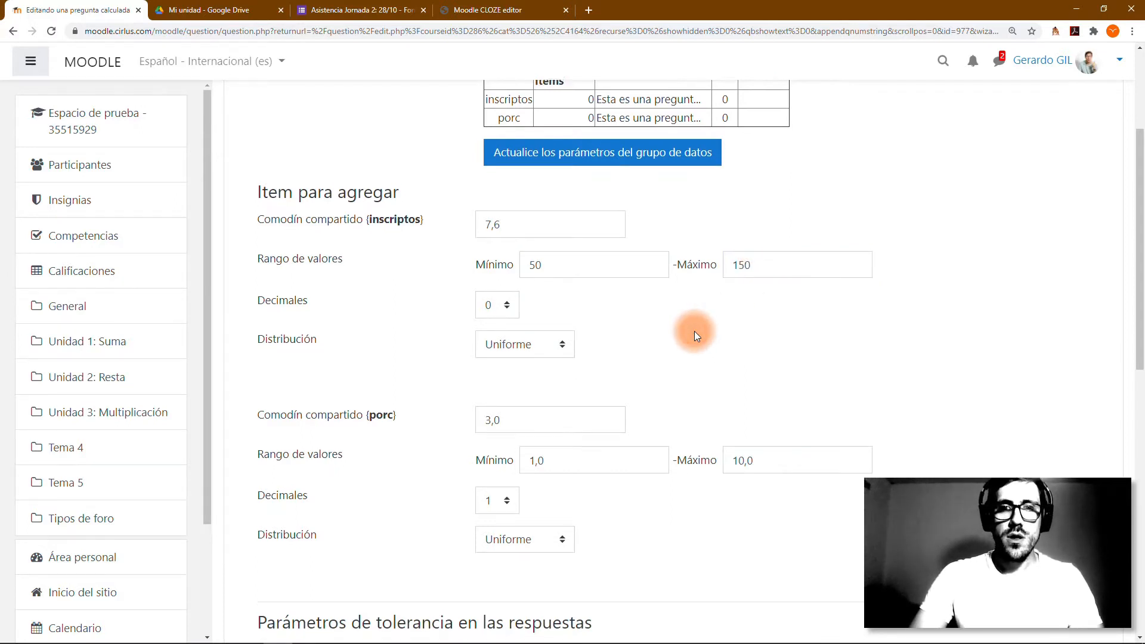
Set the value of the inscriptos shared wildcard to 70 and check it against its minimum and maximum
scroll(694, 331, "down", 1)
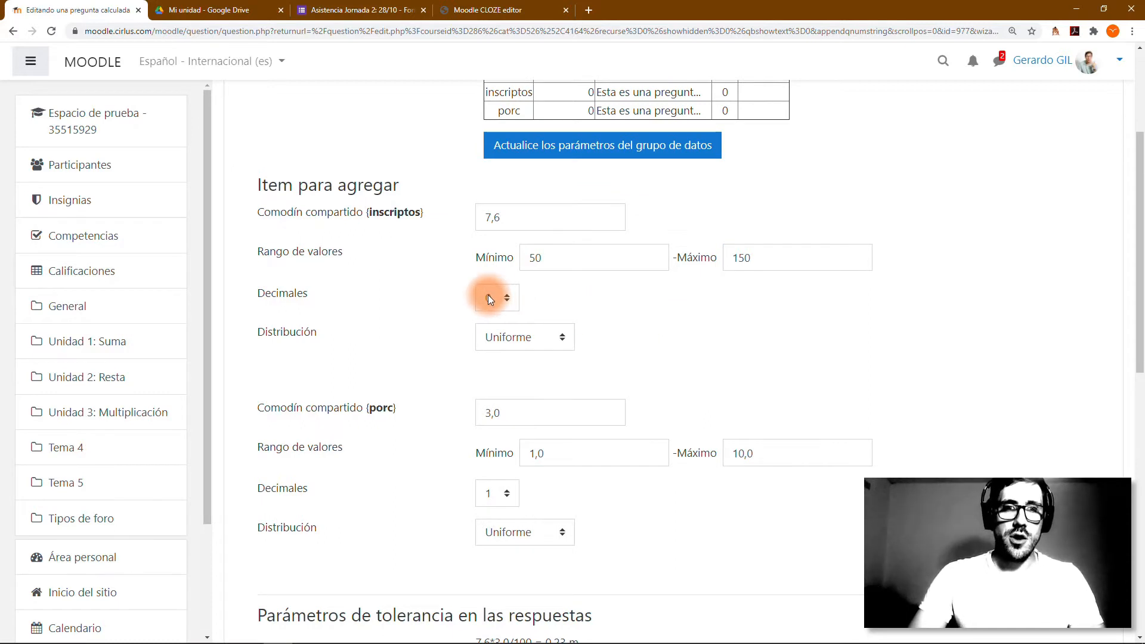
scroll(492, 297, "down", 2)
left_click(522, 141)
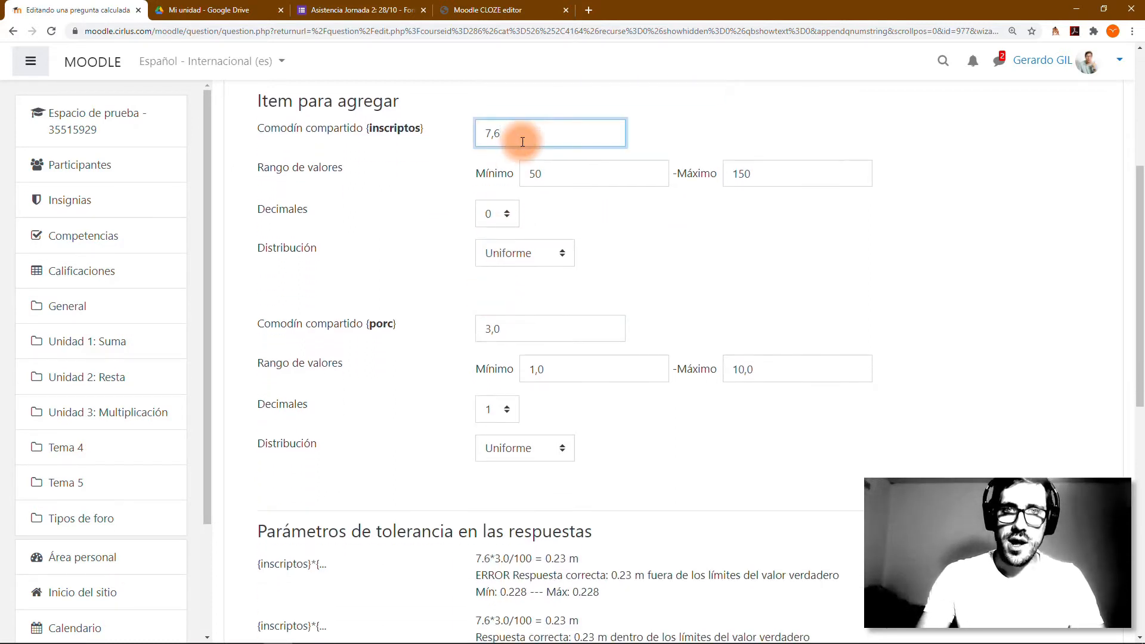
key("BackSpace")
key("BackSpace")
type("70")
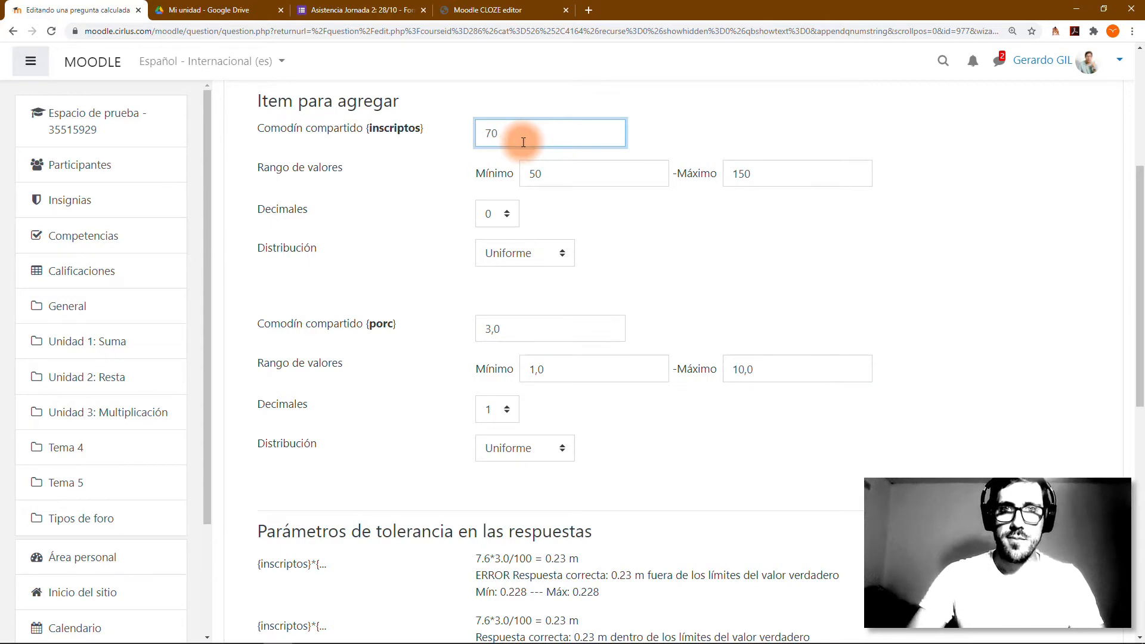
key("Tab")
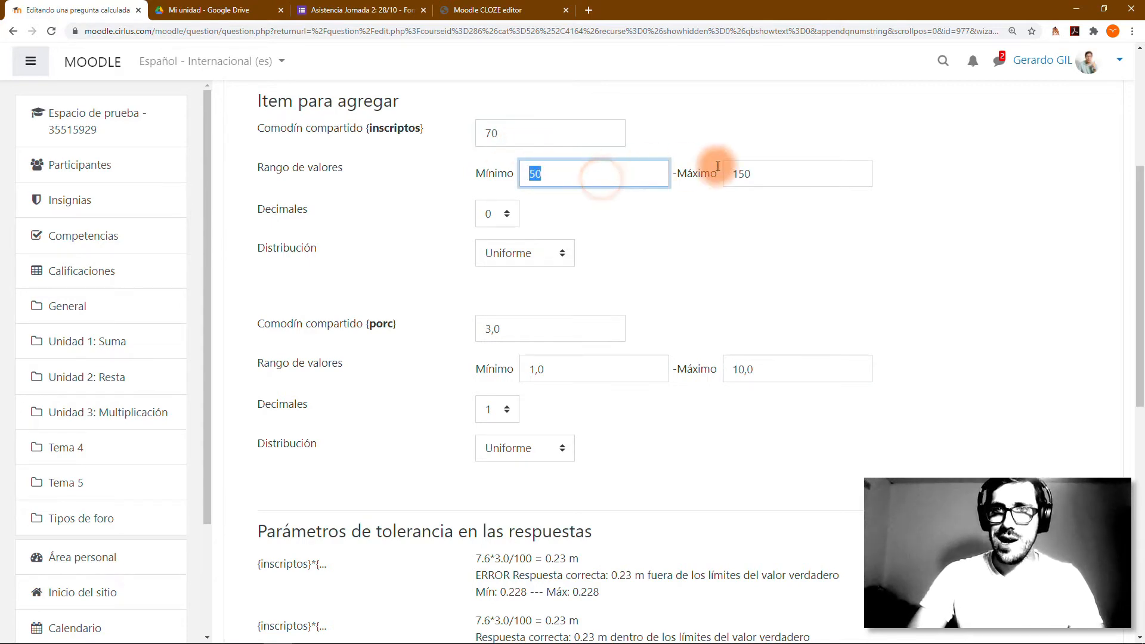
key("Tab")
double_click(505, 137)
left_click(624, 209)
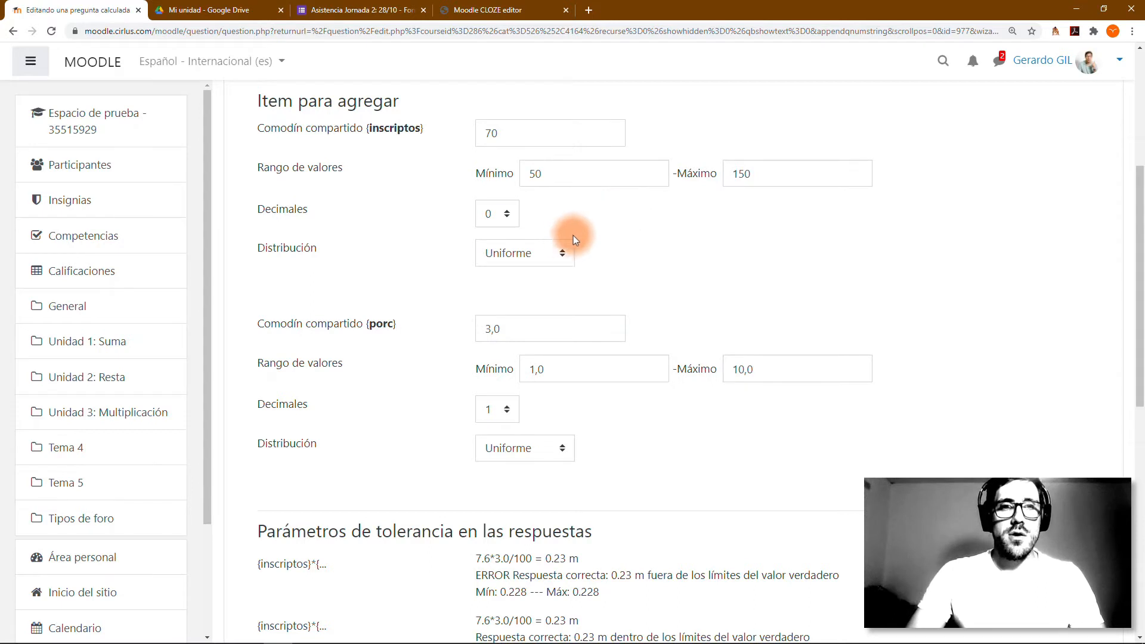
Look over the distribution options of the inscriptos wildcard and choose Uniforme
left_click(521, 262)
key("Down")
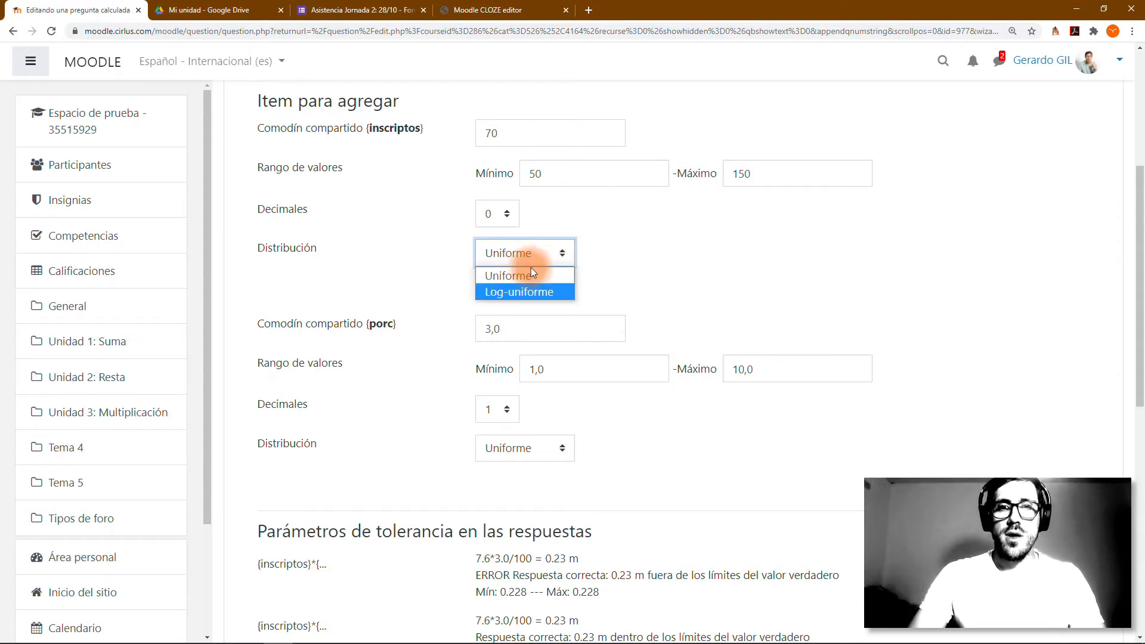
key("Up")
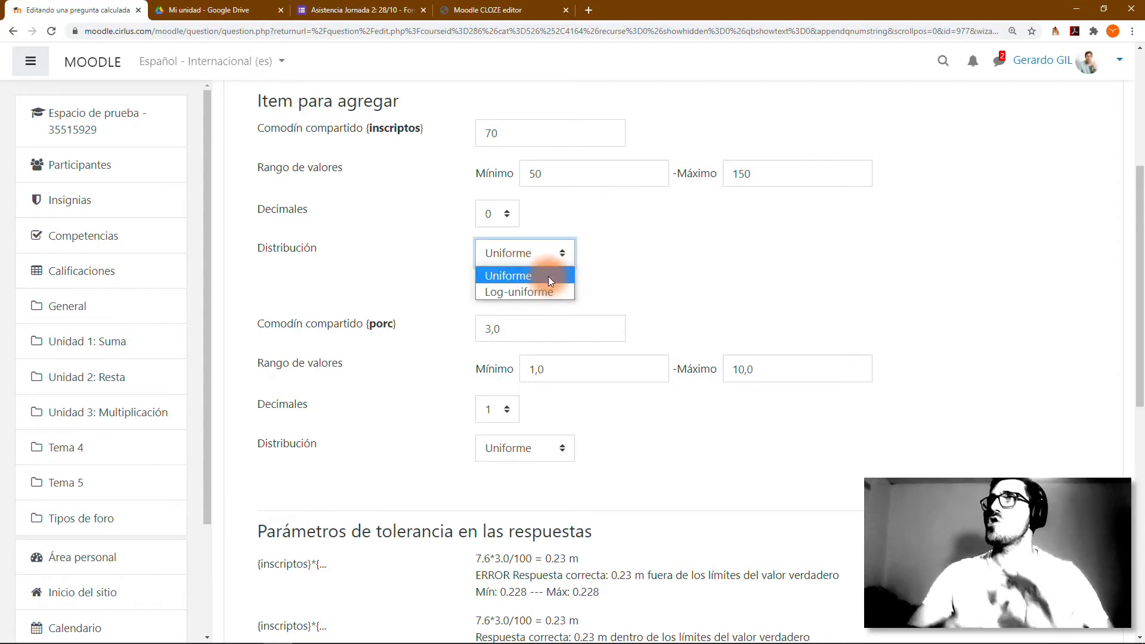
left_click(549, 277)
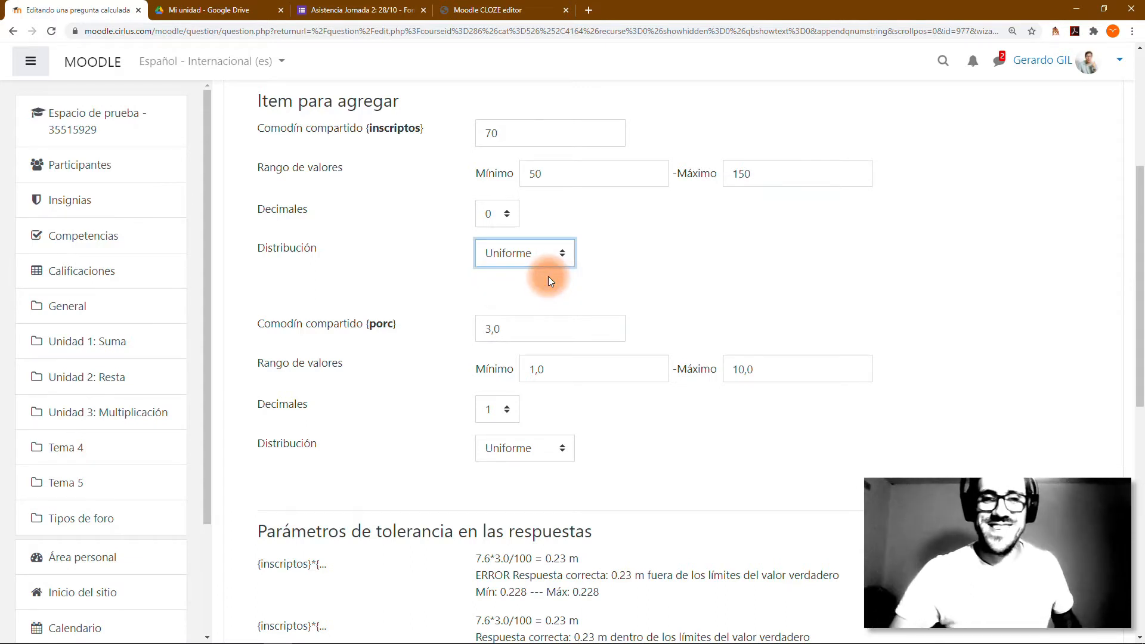
left_click(600, 286)
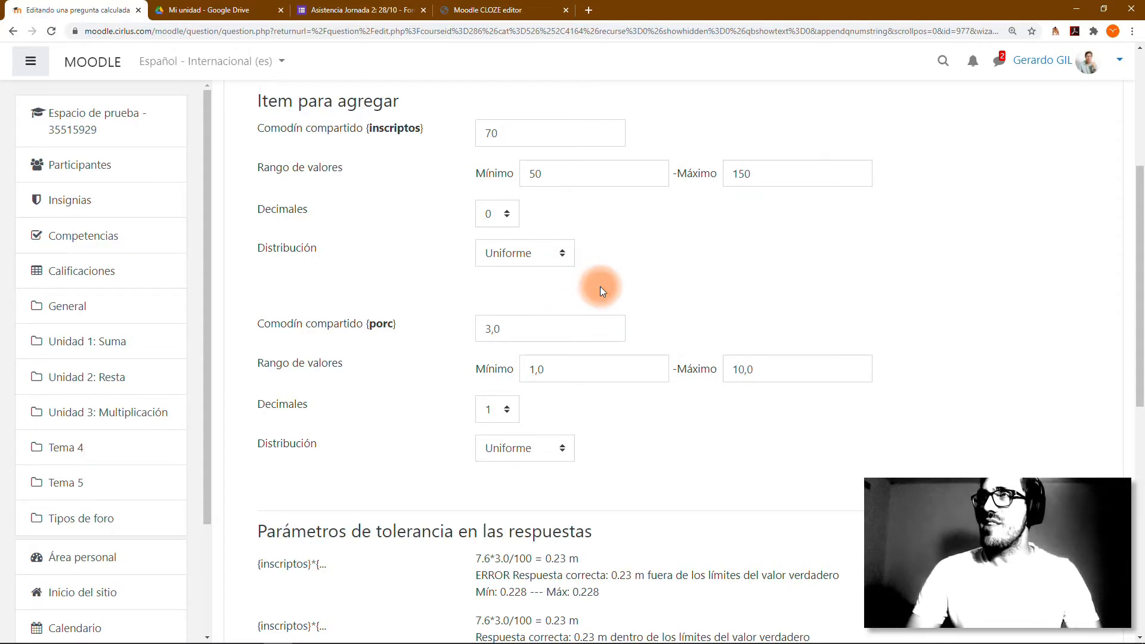
Set the number of decimals of the porc shared wildcard to 0
scroll(599, 287, "down", 2)
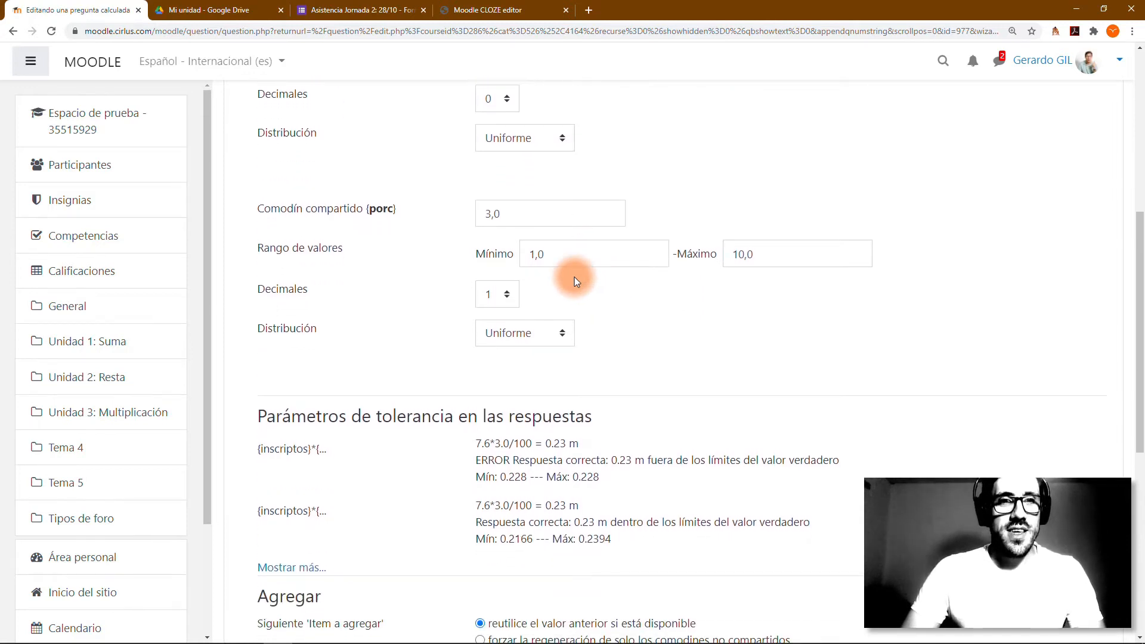
left_click_drag(392, 208, 367, 209)
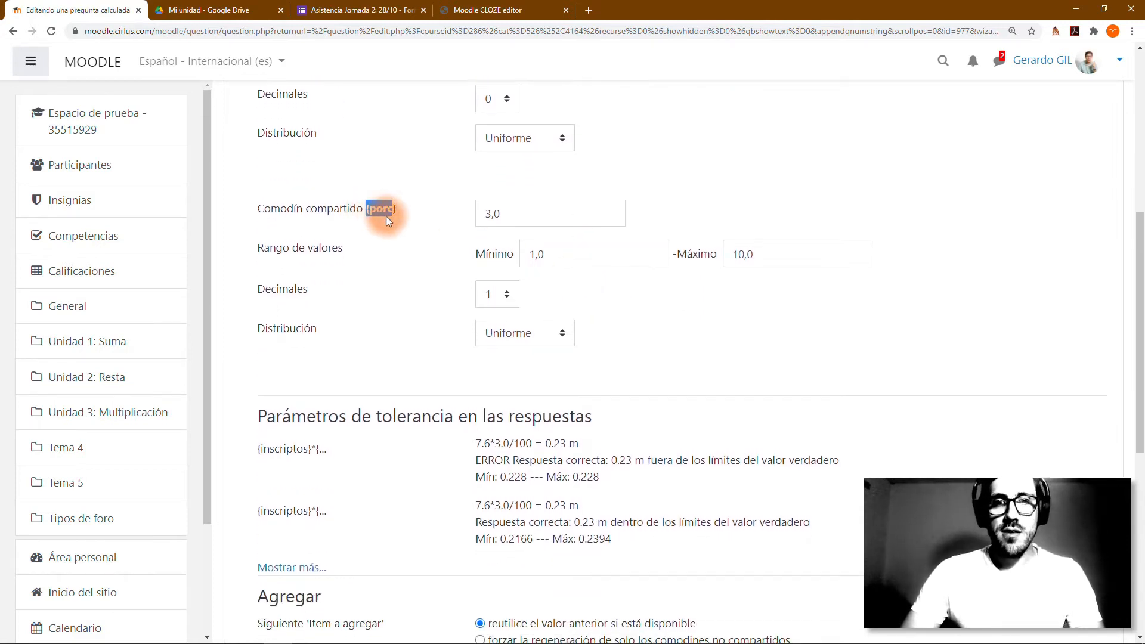
left_click(388, 217)
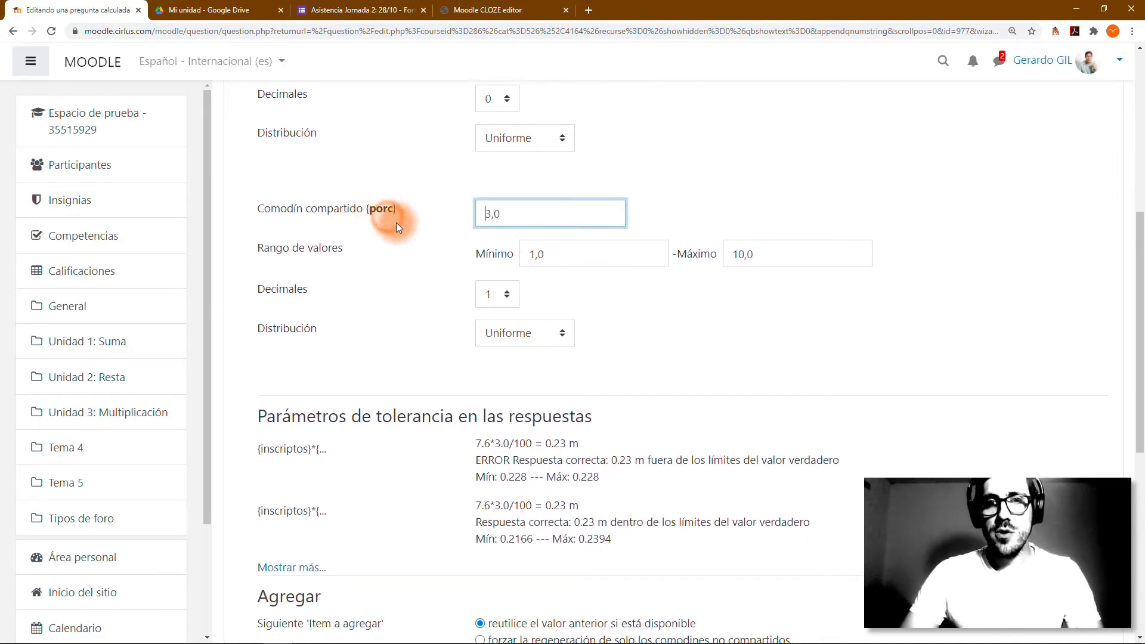
left_click(511, 298)
left_click(499, 315)
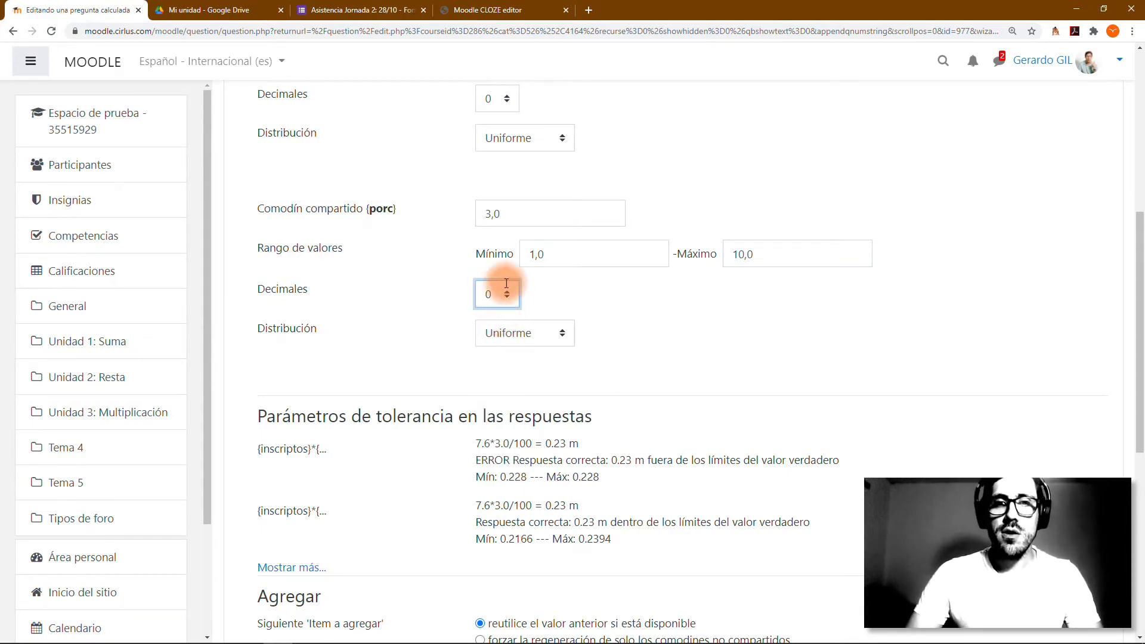
Set the porc wildcard's value range to a minimum of 30 and a maximum of 80, and its value to 50
key("shift+Tab")
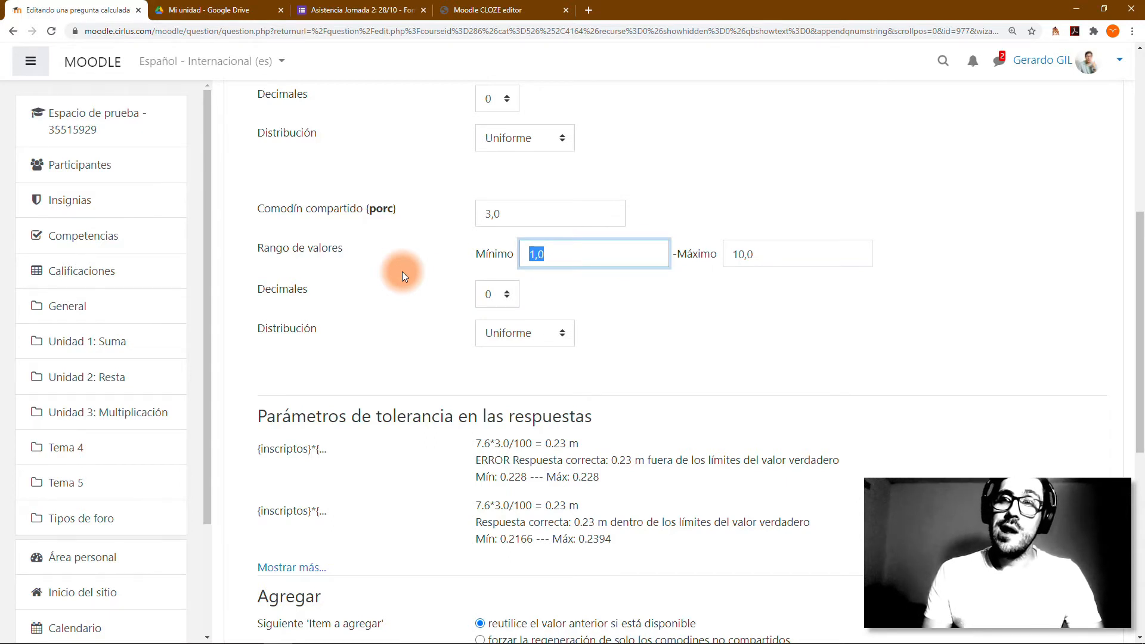
type("30")
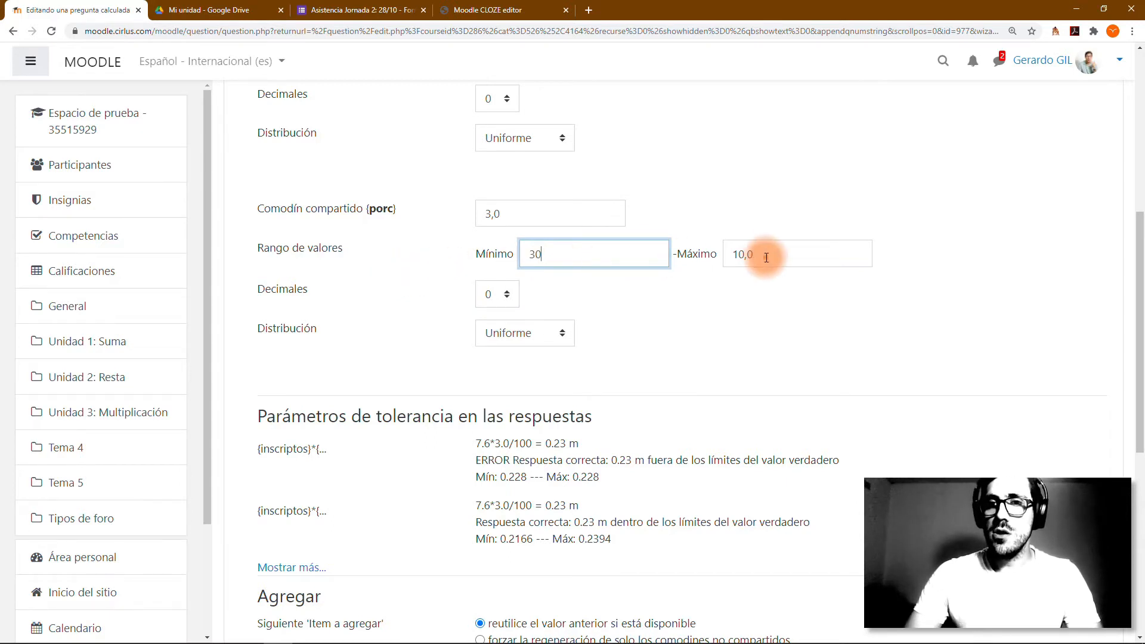
key("Tab")
type("8")
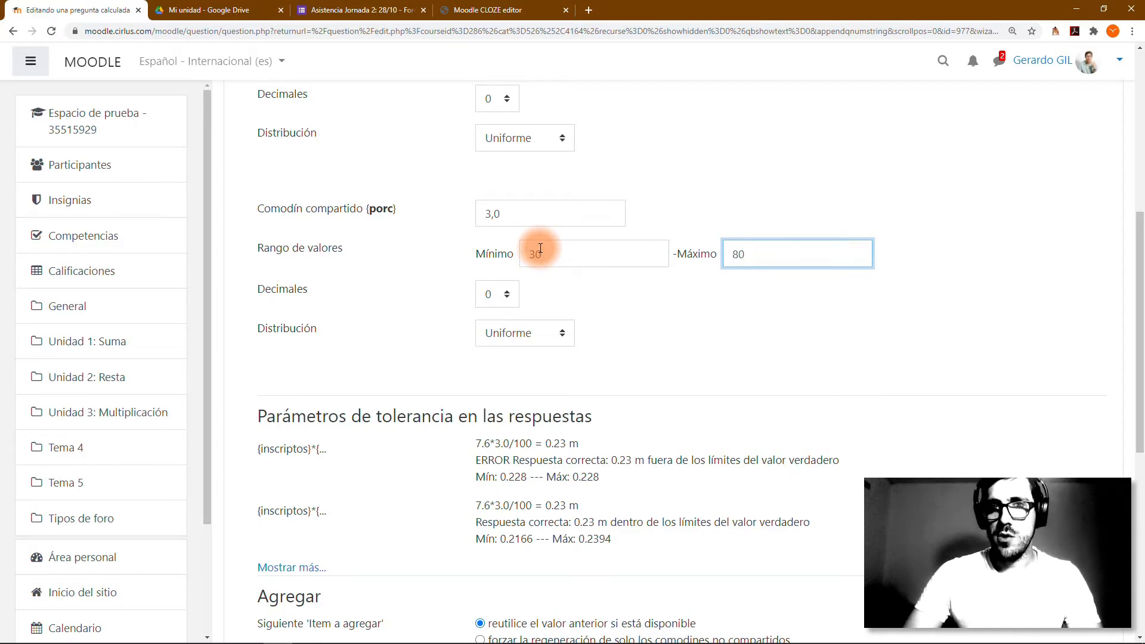
key("shift+Tab")
key("shift+Tab")
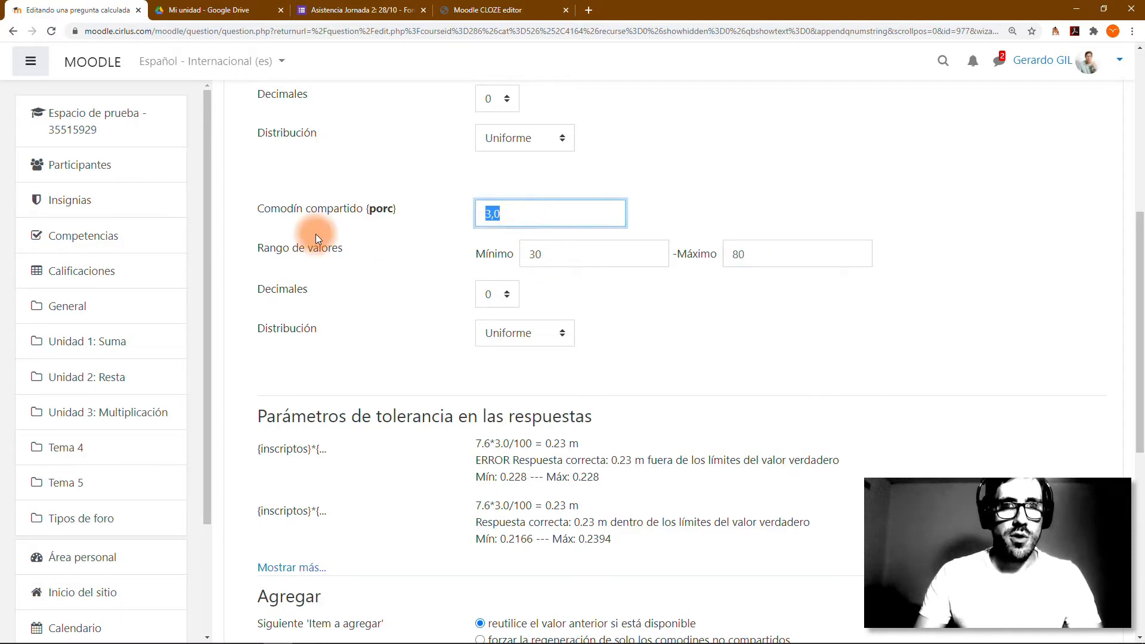
type("50")
left_click(349, 274)
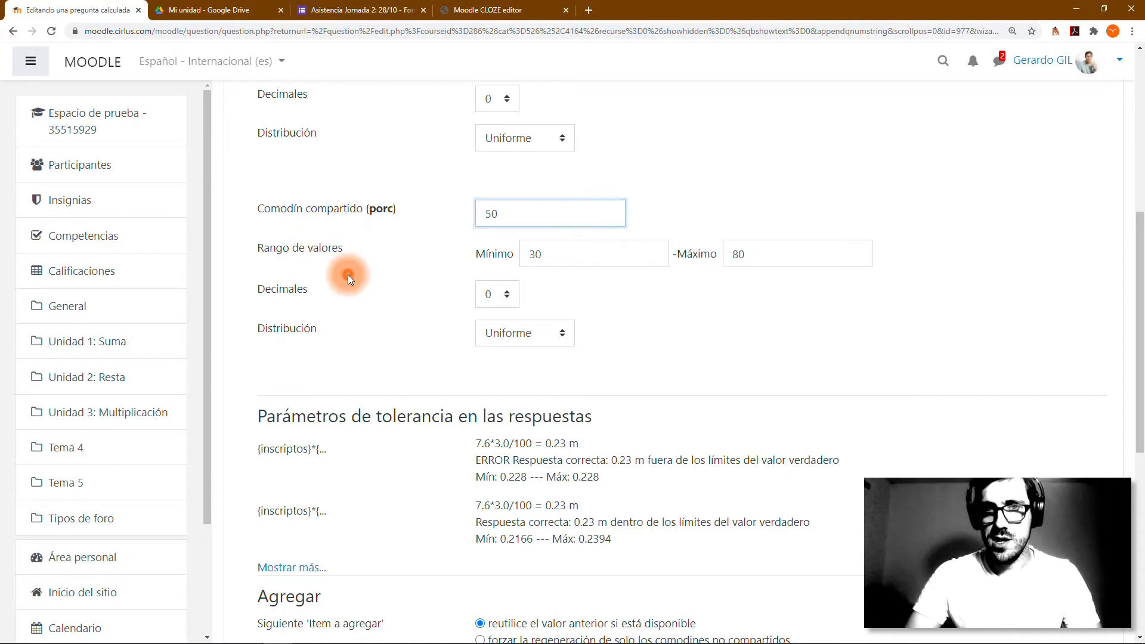
Examine the answer tolerance parameters and the options for adding items below the wildcard settings
scroll(348, 275, "down", 1)
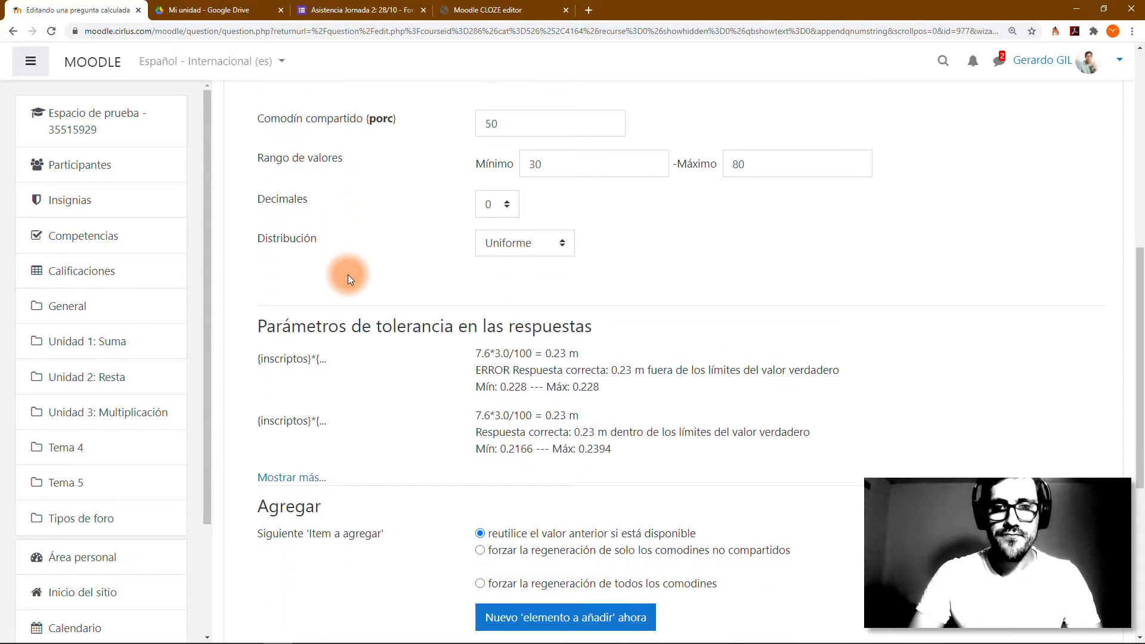
scroll(348, 275, "down", 1)
scroll(348, 274, "down", 1)
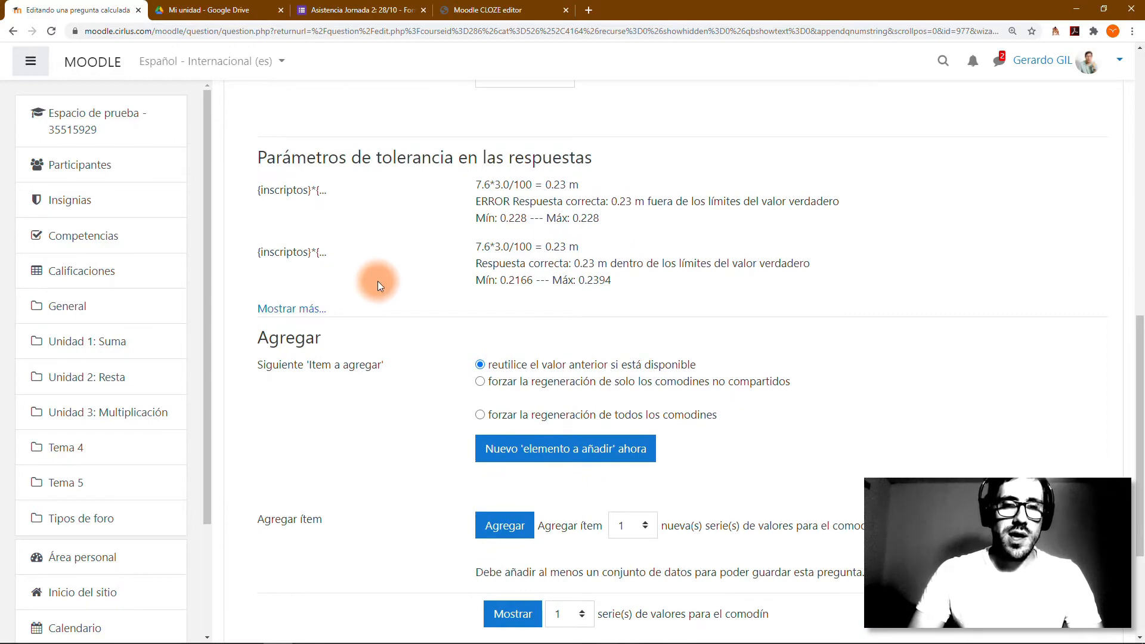
scroll(377, 281, "down", 2)
scroll(378, 280, "up", 2)
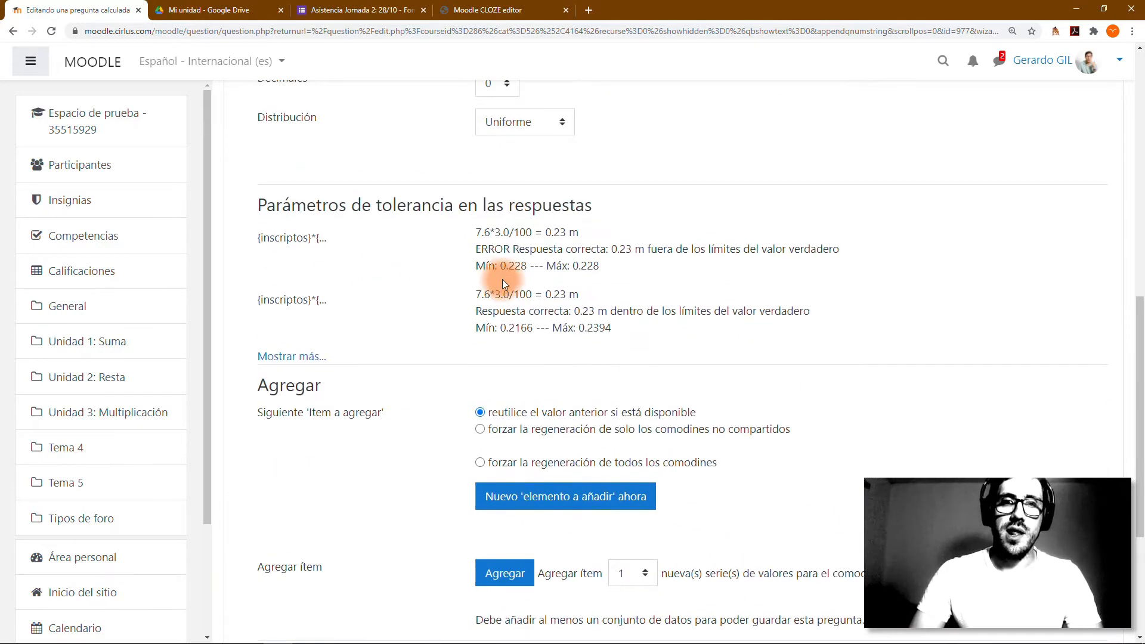
scroll(502, 279, "up", 7)
scroll(479, 356, "down", 7)
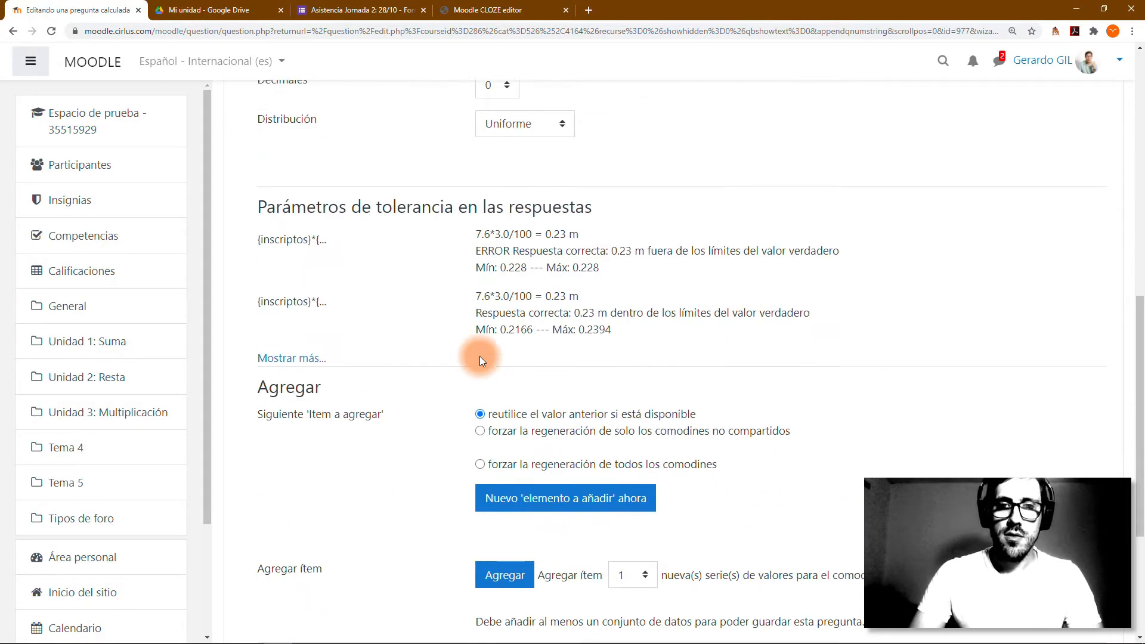
scroll(479, 356, "down", 1)
scroll(399, 373, "down", 1)
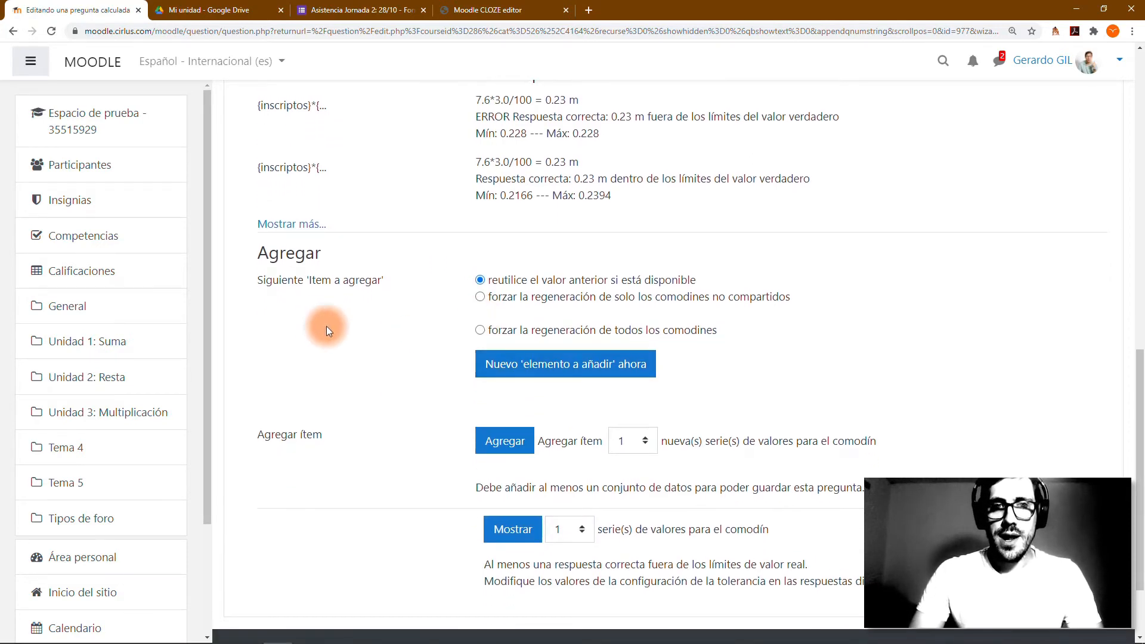
Force the regeneration of all wildcards, generate a new item to add, and review the wildcard and tolerance values
left_click_drag(252, 278, 388, 284)
left_click(388, 284)
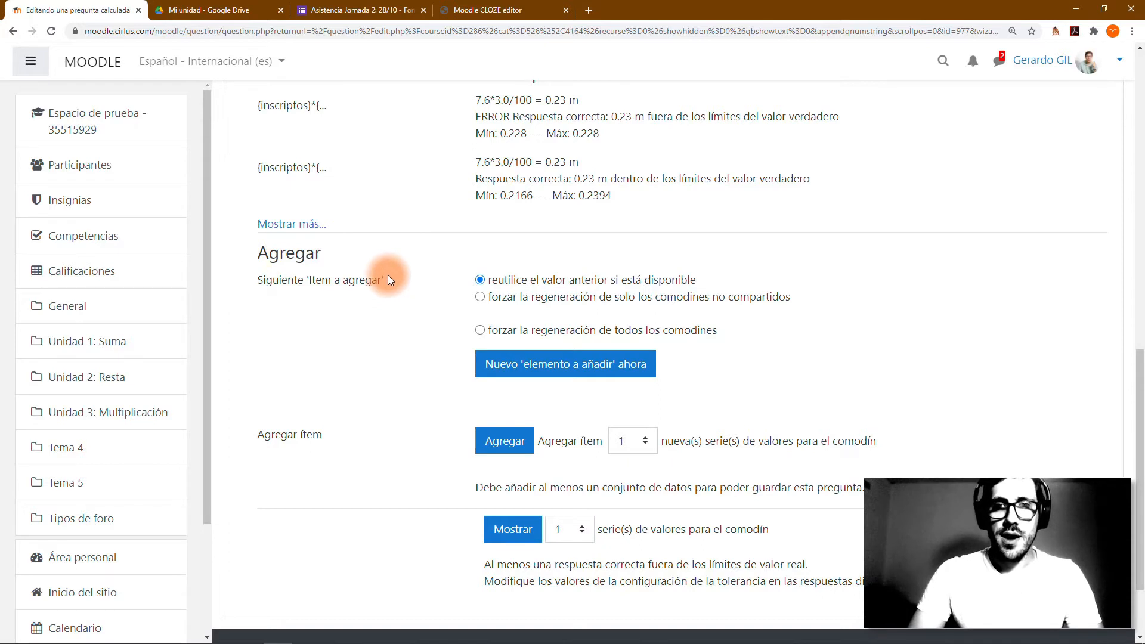
left_click(548, 332)
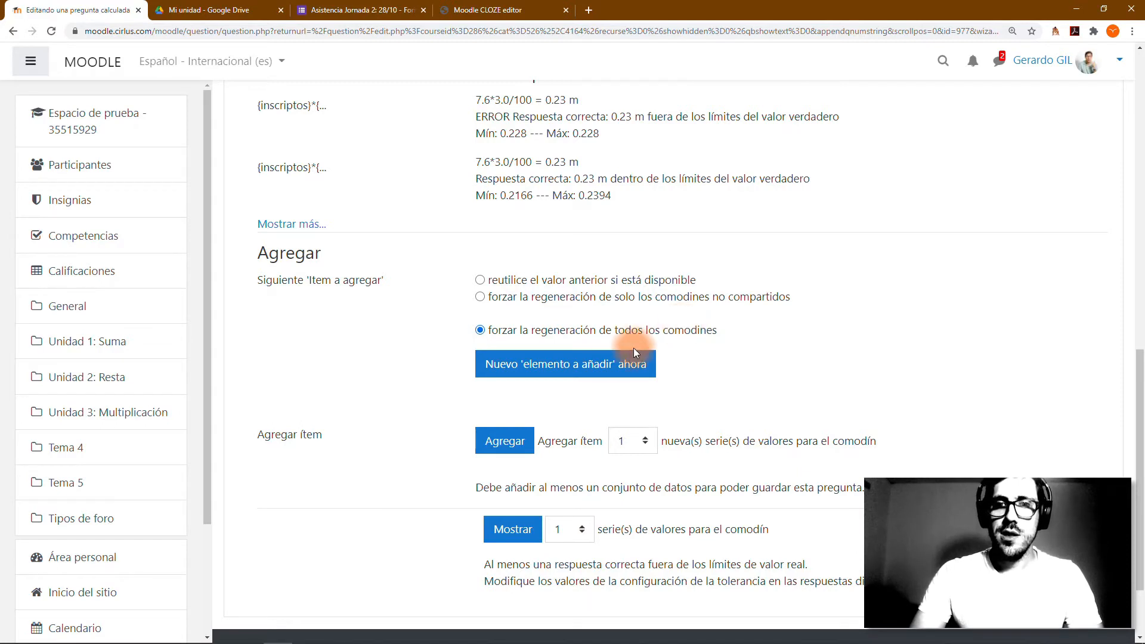
left_click(584, 377)
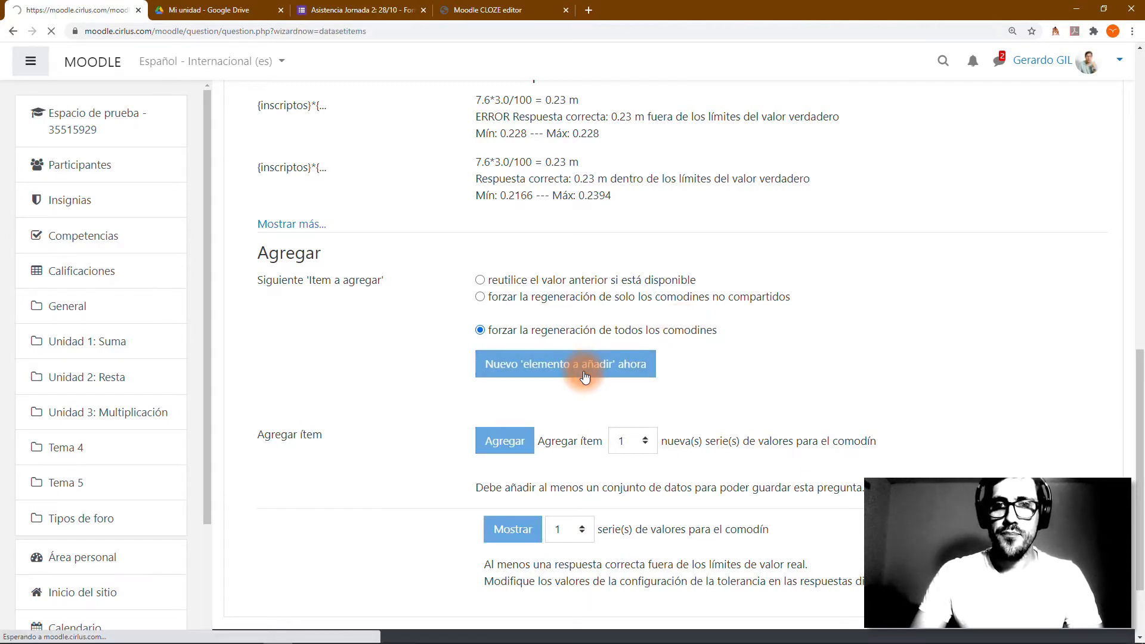
scroll(471, 476, "down", 7)
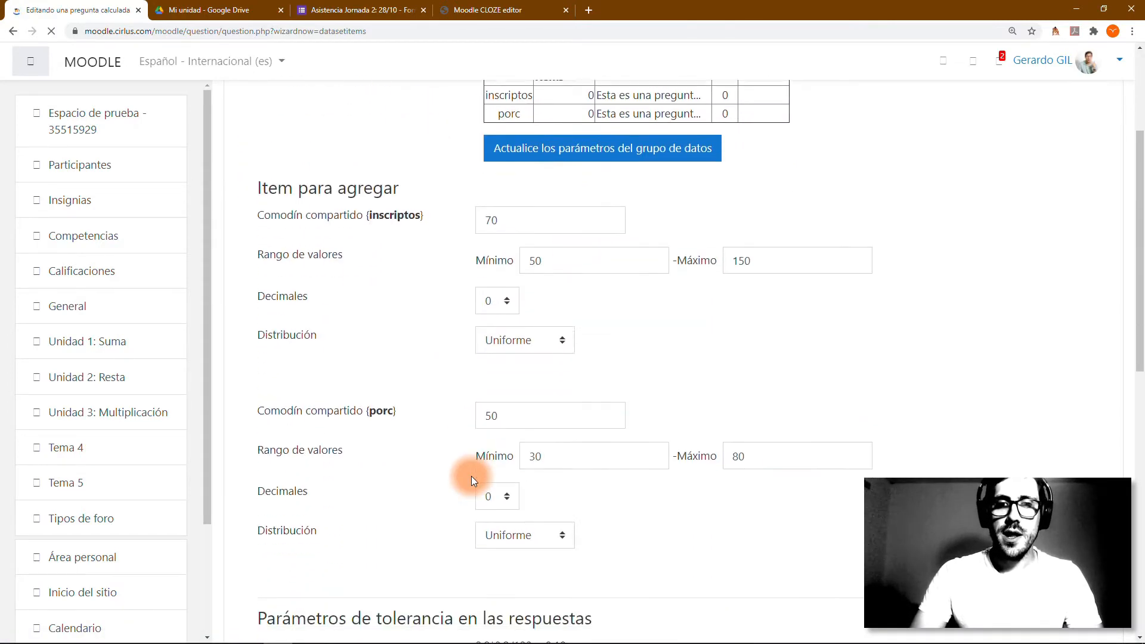
scroll(559, 416, "up", 3)
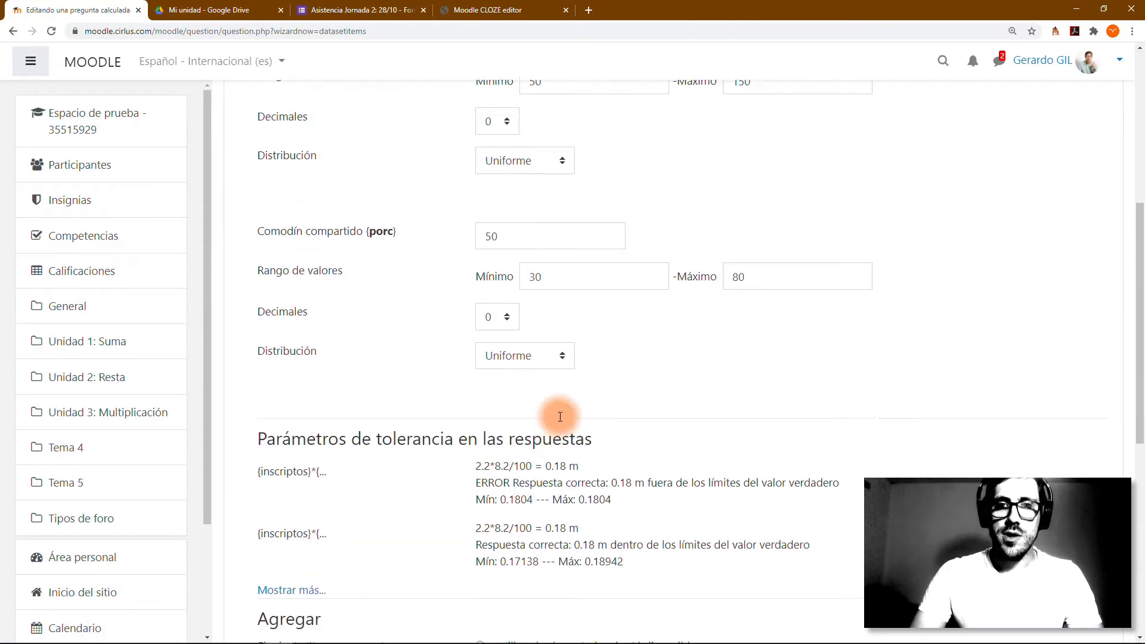
scroll(505, 305, "down", 10)
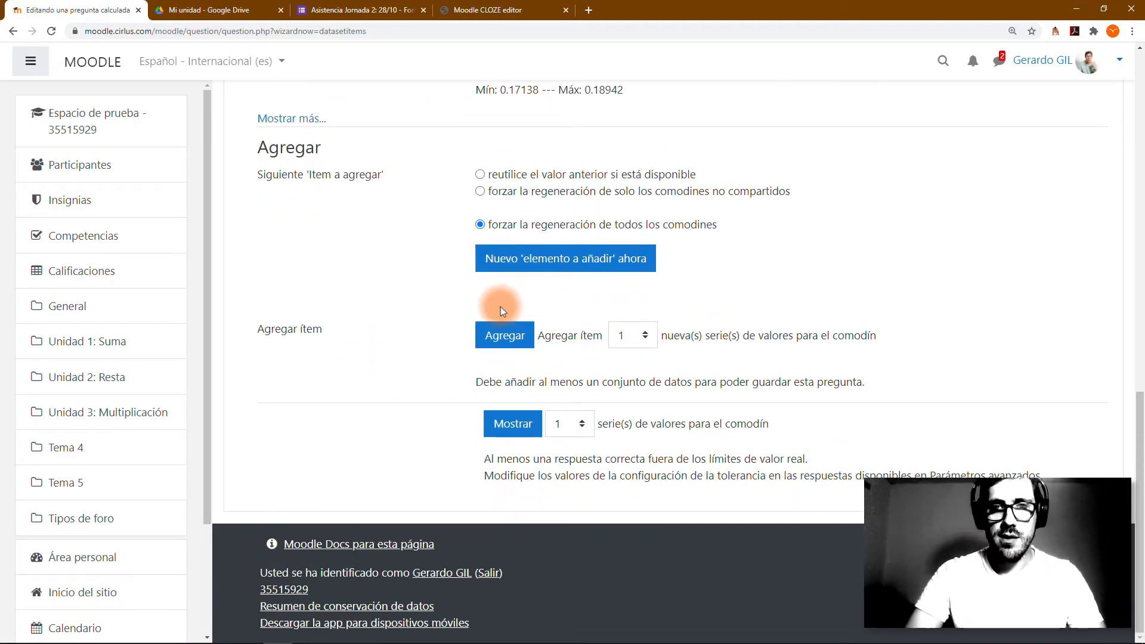
scroll(416, 339, "up", 7)
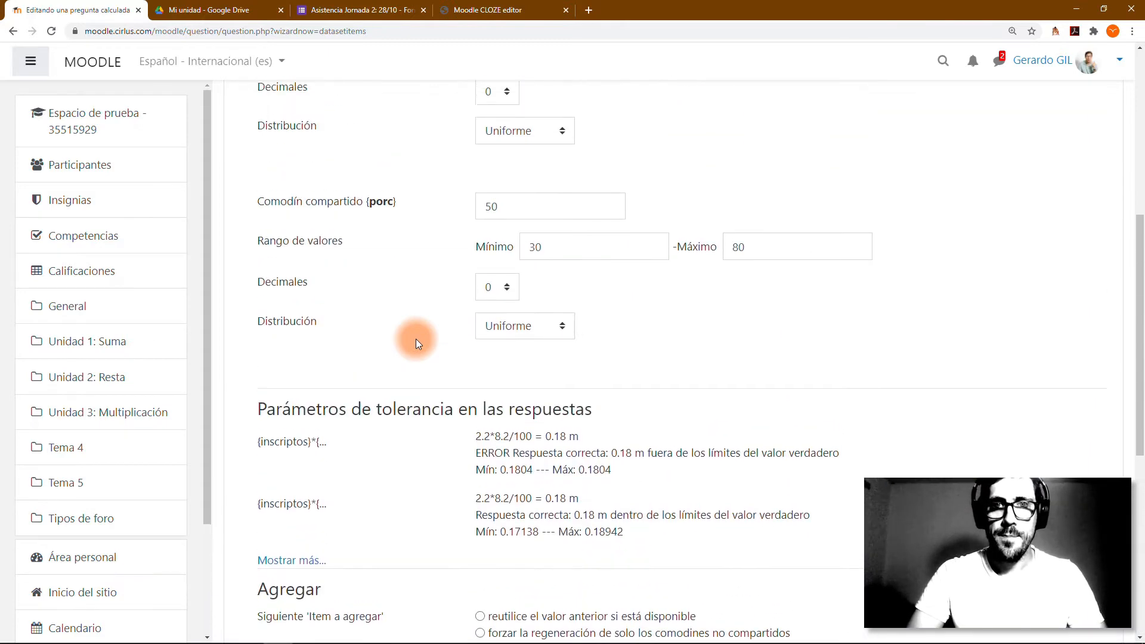
Capture a screenshot of the "Agregar ítem" row and copy it to the clipboard
scroll(416, 338, "down", 7)
scroll(416, 338, "down", 1)
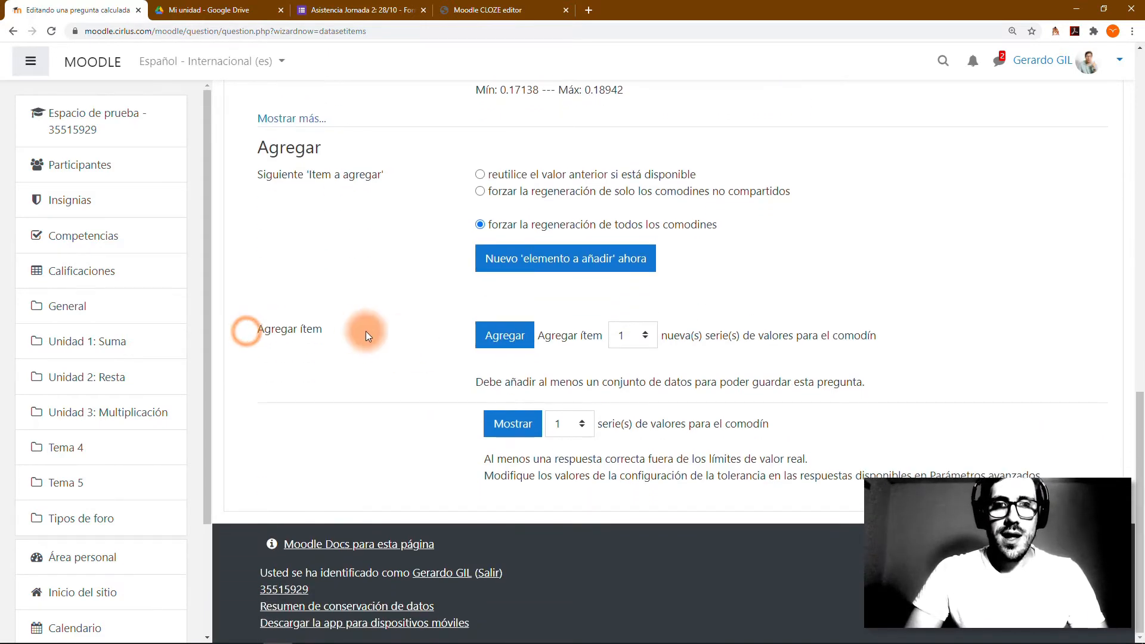
key("Print")
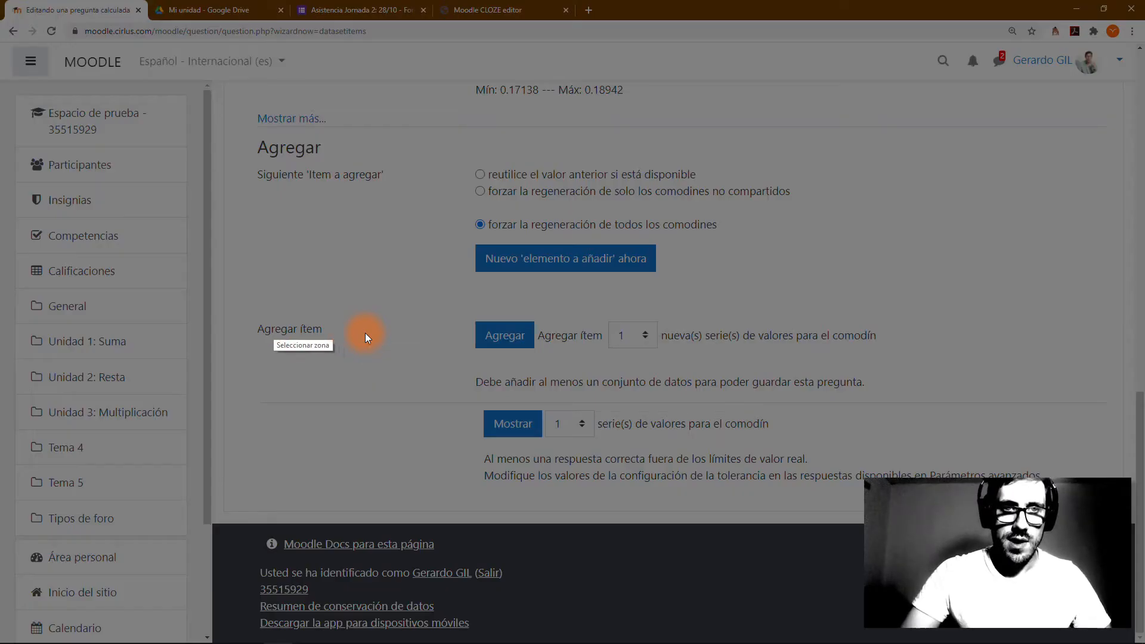
mouse_move(238, 302)
left_mouse_down()
mouse_move(728, 313)
mouse_move(952, 350)
mouse_move(931, 371)
left_mouse_up()
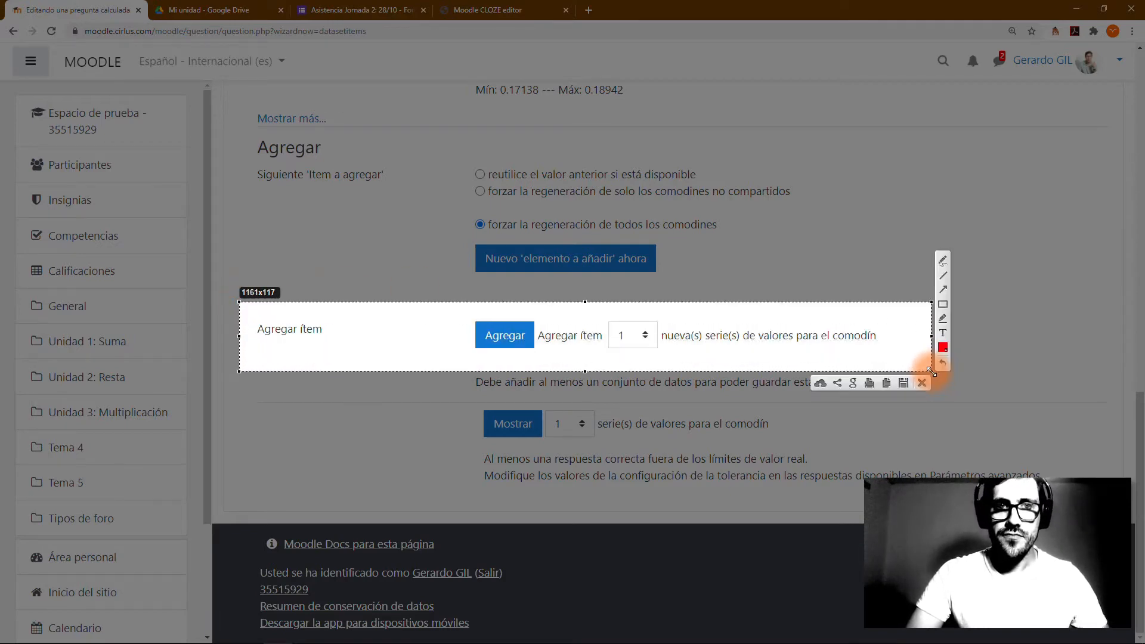
key("ctrl+c")
Try to add 20 new series of values for the wildcards and check the outcome in the add-item section
left_click(635, 337)
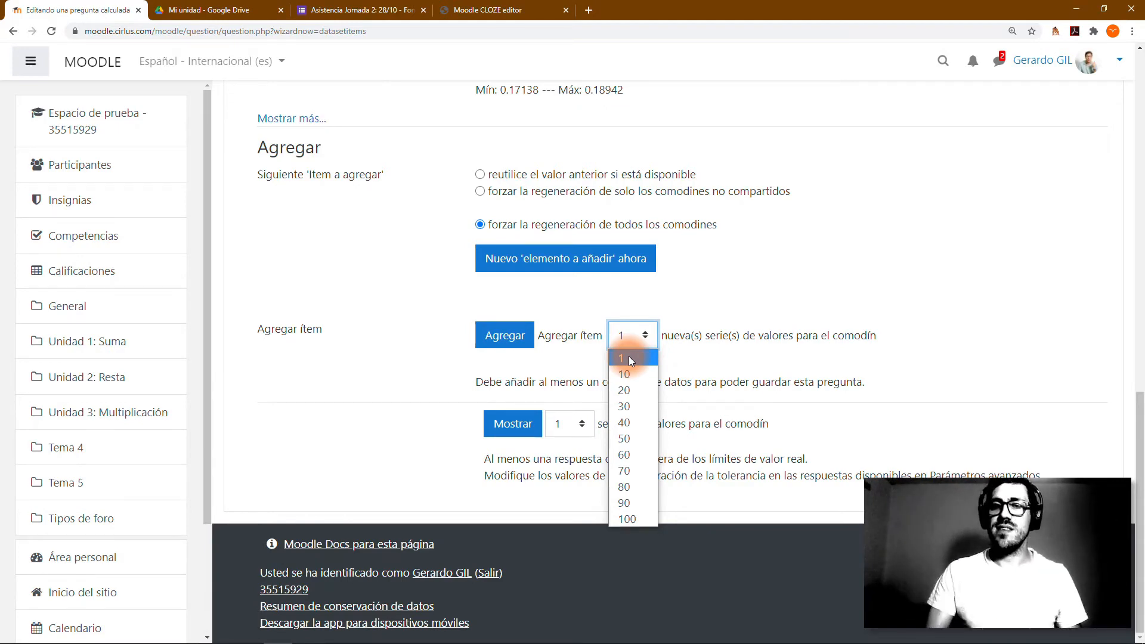
left_click(629, 390)
left_click(489, 342)
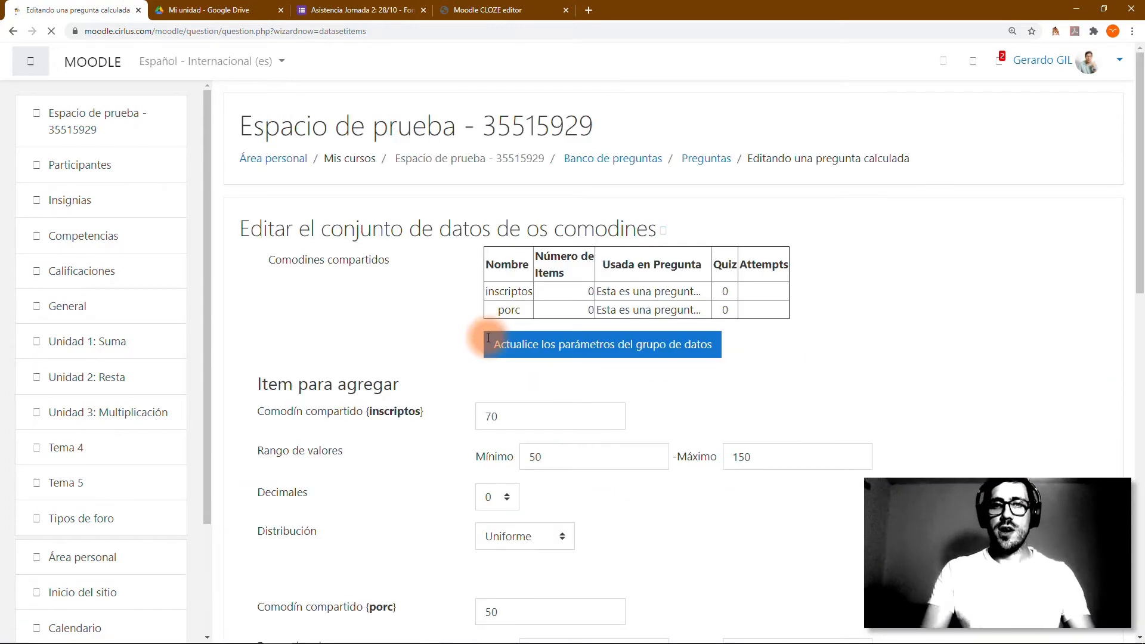
scroll(563, 431, "down", 10)
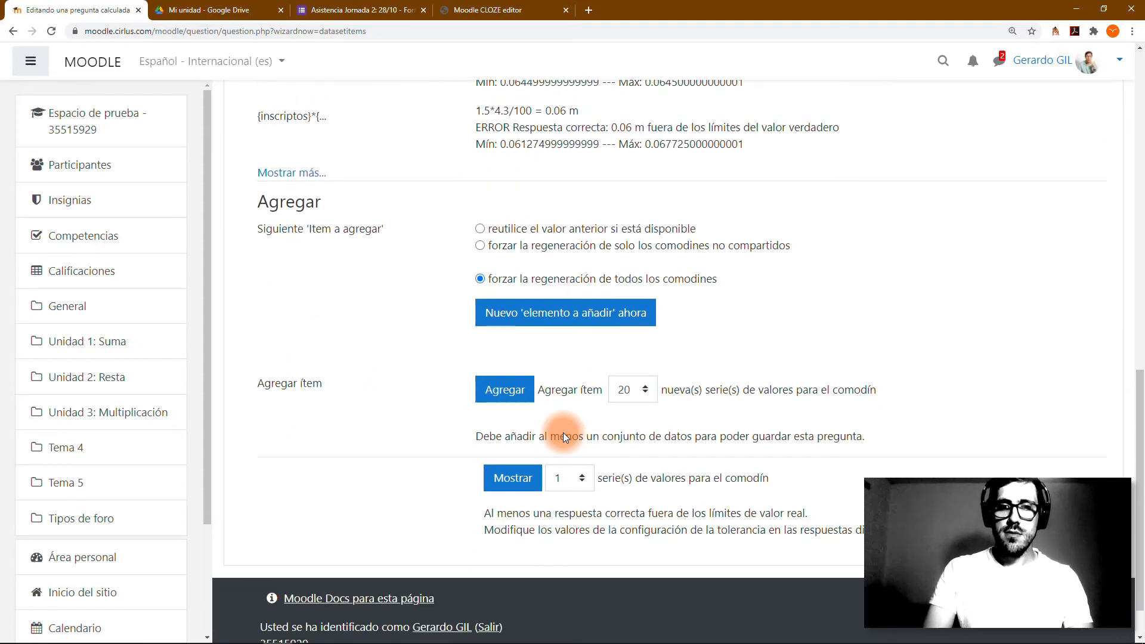
scroll(563, 437, "down", 1)
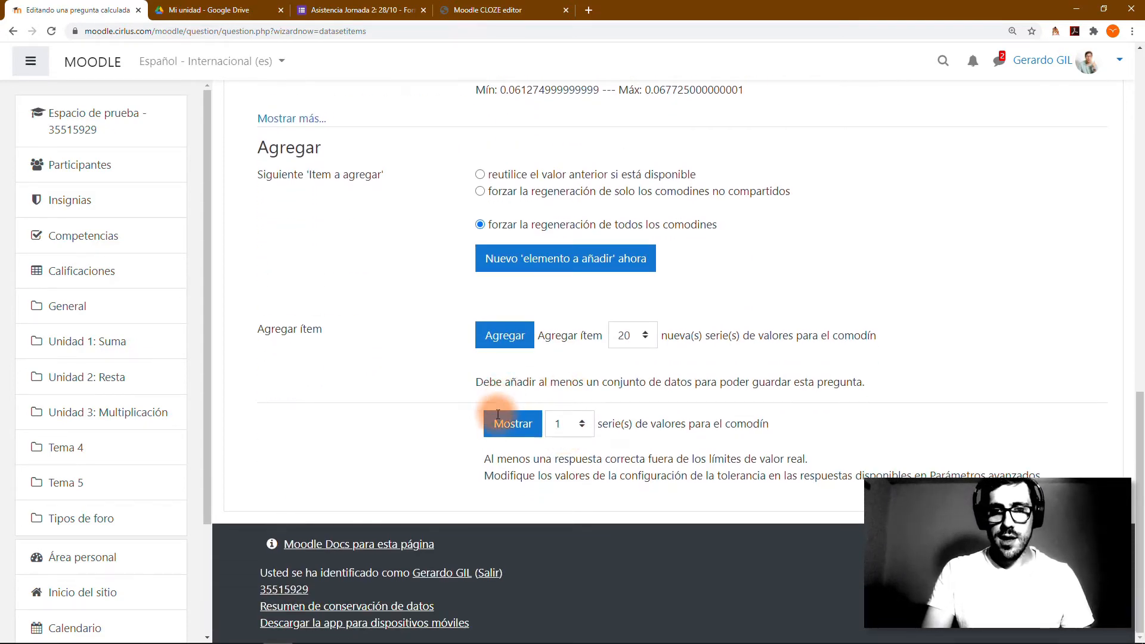
Read the note on answers outside the true value limits and expand the full answer tolerance parameters
left_click_drag(483, 459, 818, 456)
left_click(817, 456)
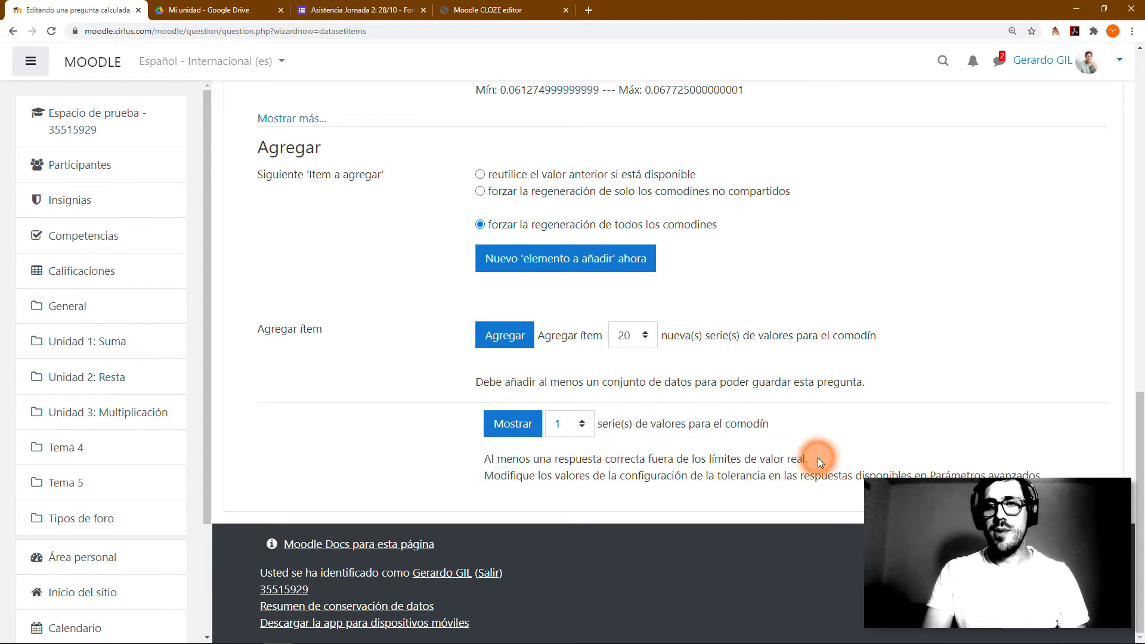
scroll(817, 456, "up", 4)
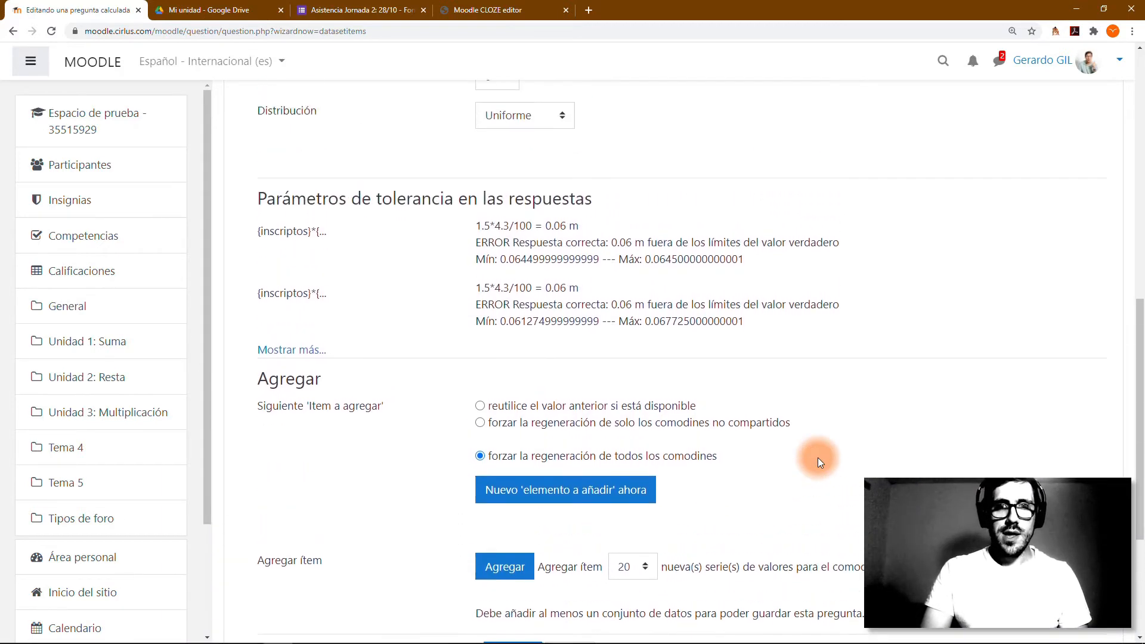
left_click(291, 351)
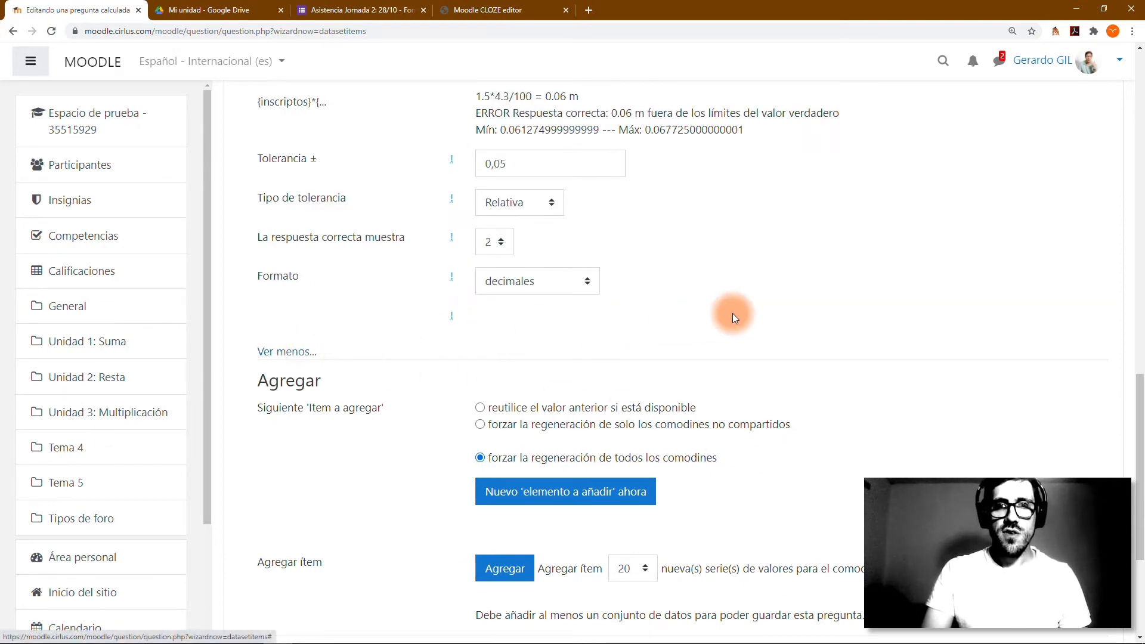
Update the dataset parameters for the shared wildcards and check both answers in the tolerance parameters
scroll(732, 313, "up", 3)
scroll(733, 313, "up", 3)
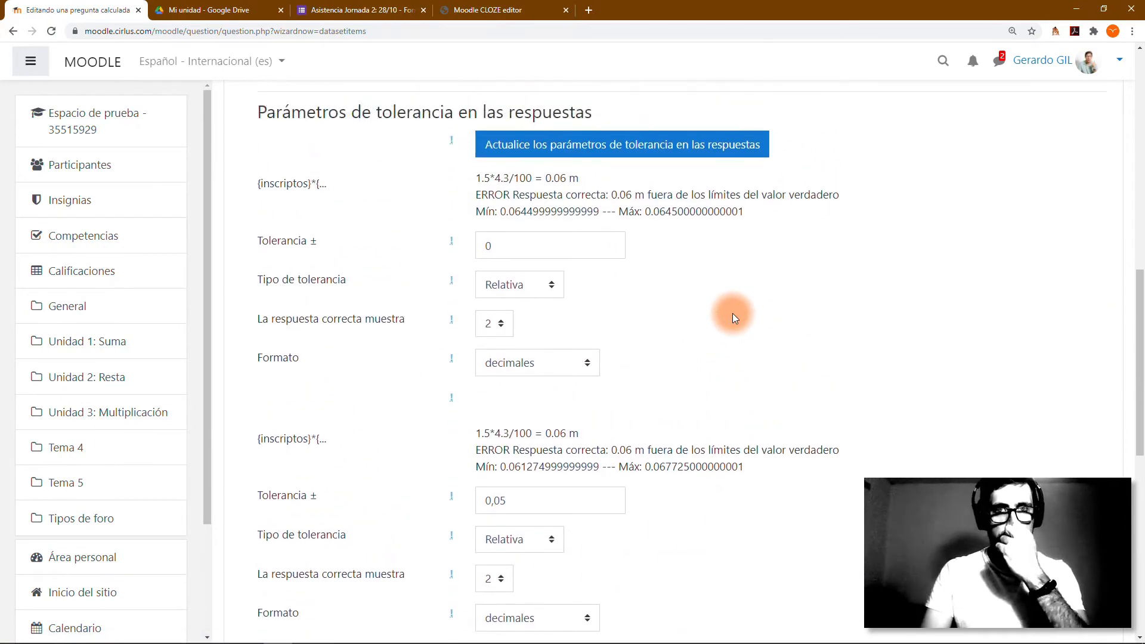
scroll(732, 313, "up", 2)
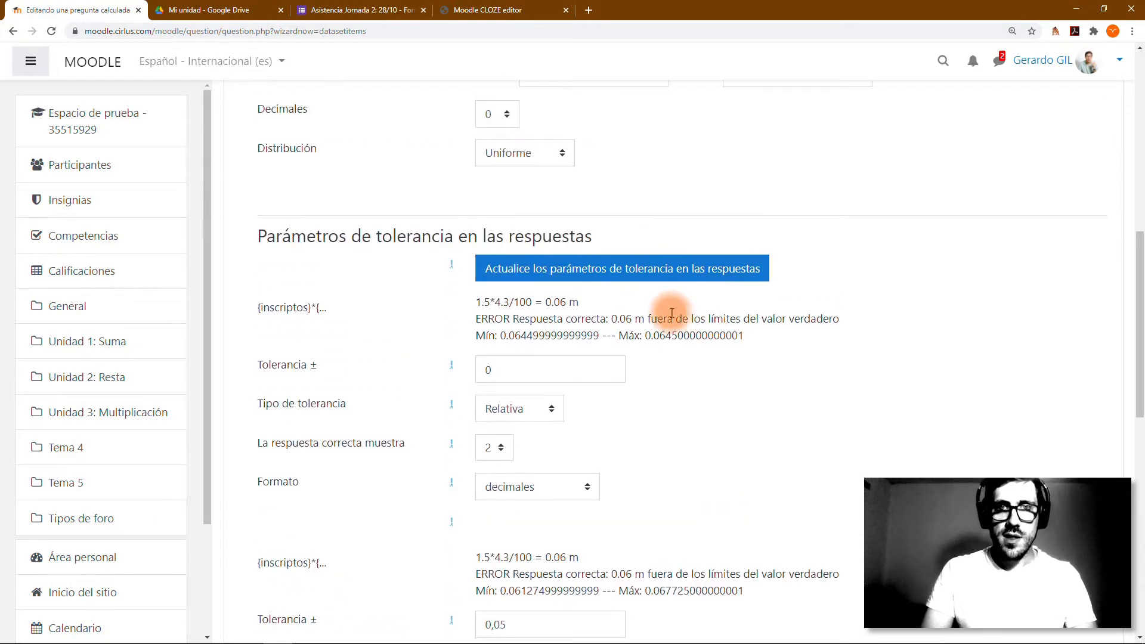
left_click(592, 316)
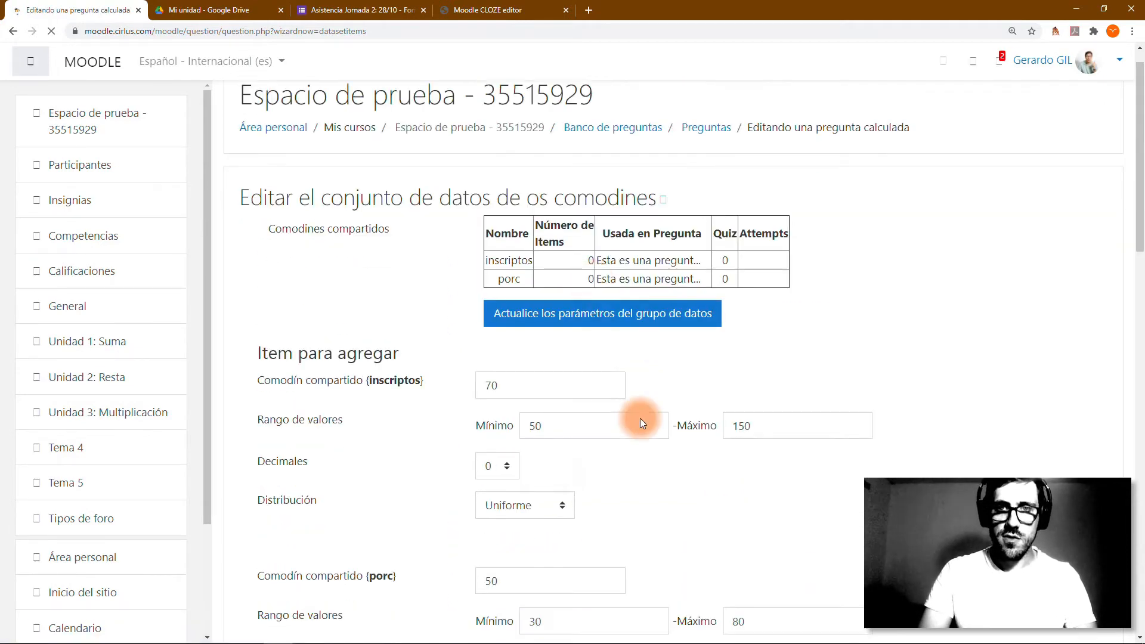
scroll(640, 418, "down", 4)
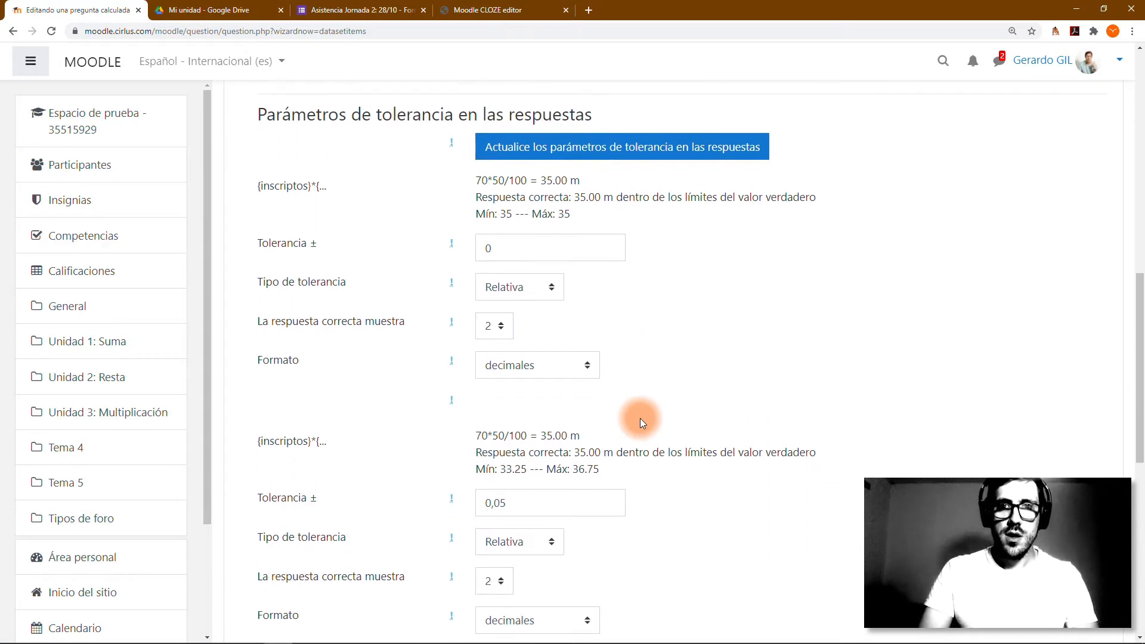
Try to add 20 new series of values for the wildcards and check the outcome below the add-item section
scroll(770, 255, "down", 5)
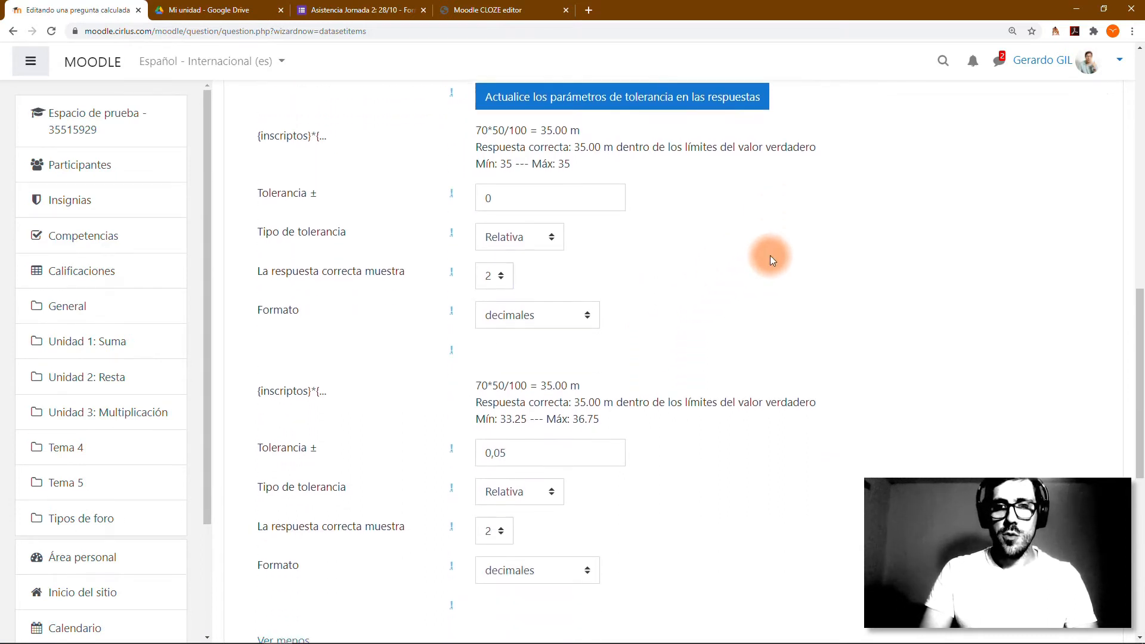
scroll(770, 255, "down", 4)
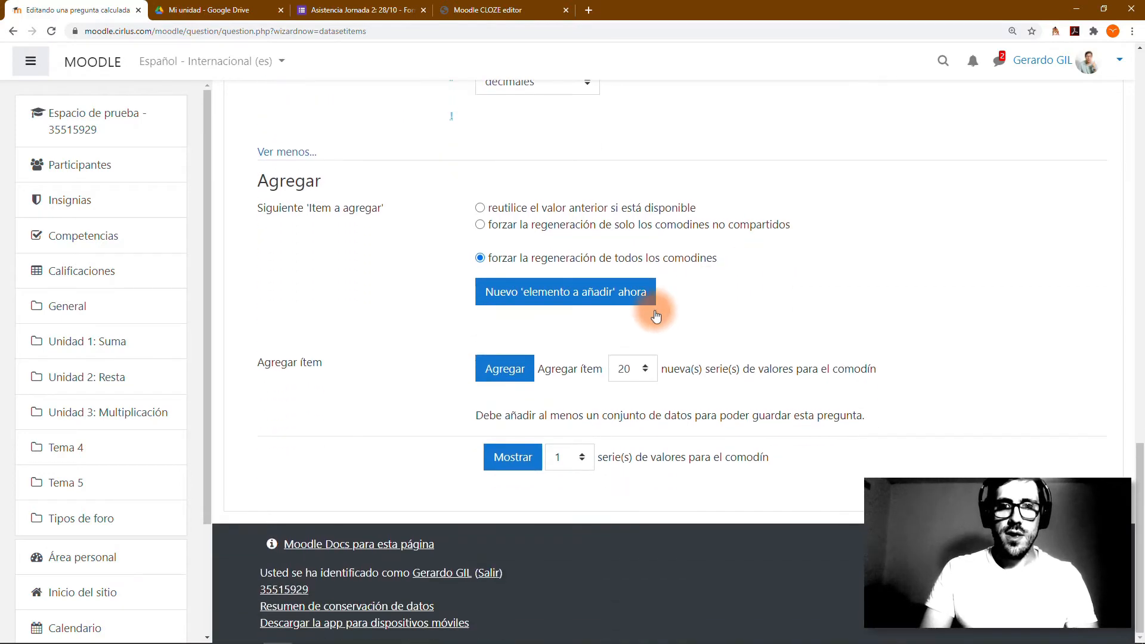
left_click(520, 375)
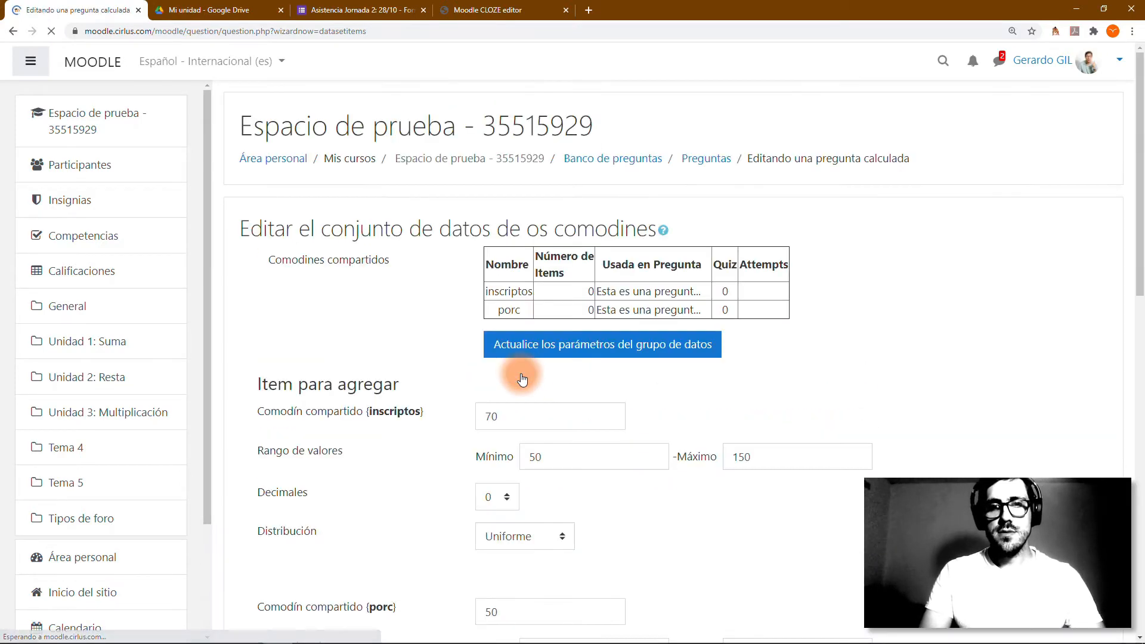
scroll(522, 378, "down", 11)
scroll(521, 379, "down", 10)
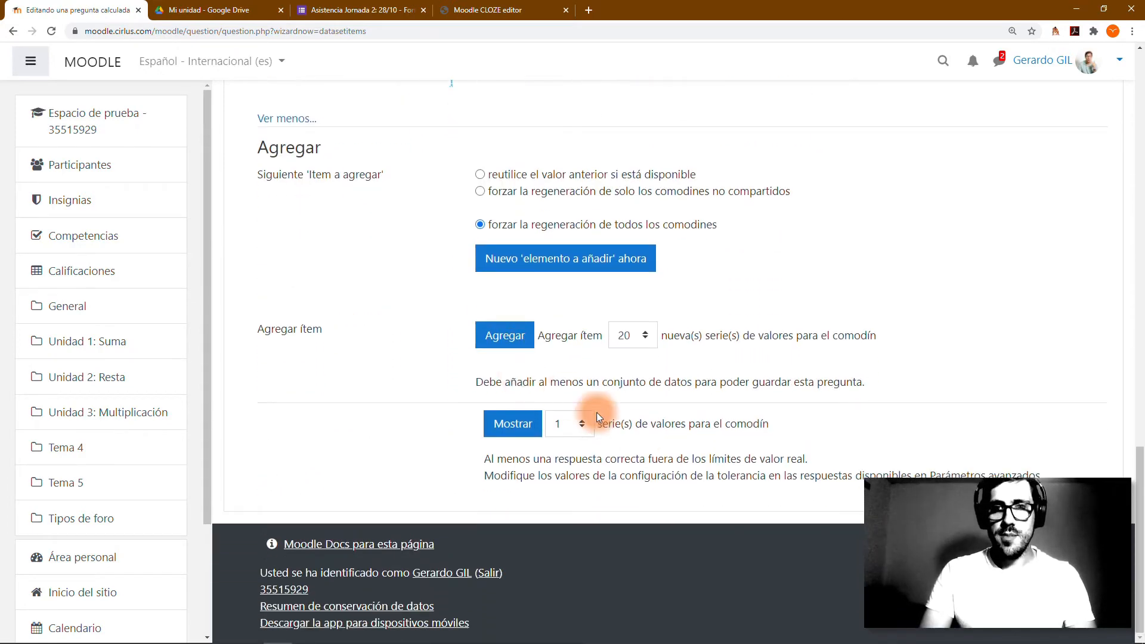
Review the value ranges and decimals of both wildcards against the calculated answers in the tolerance parameters
scroll(640, 435, "up", 7)
scroll(640, 435, "up", 1)
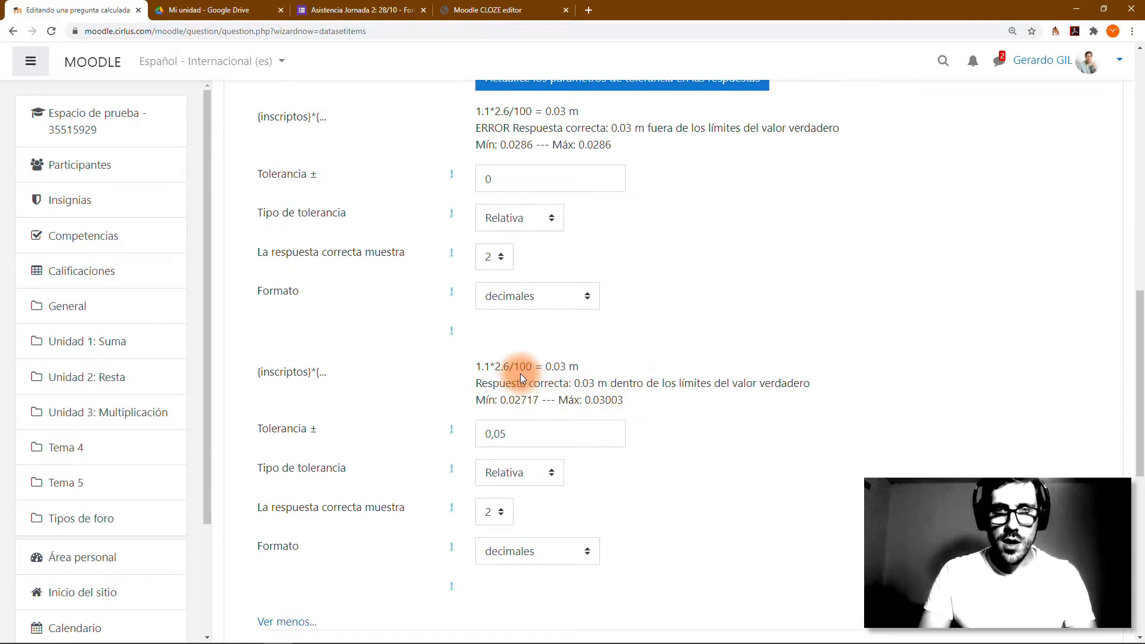
scroll(520, 373, "up", 1)
scroll(520, 373, "up", 10)
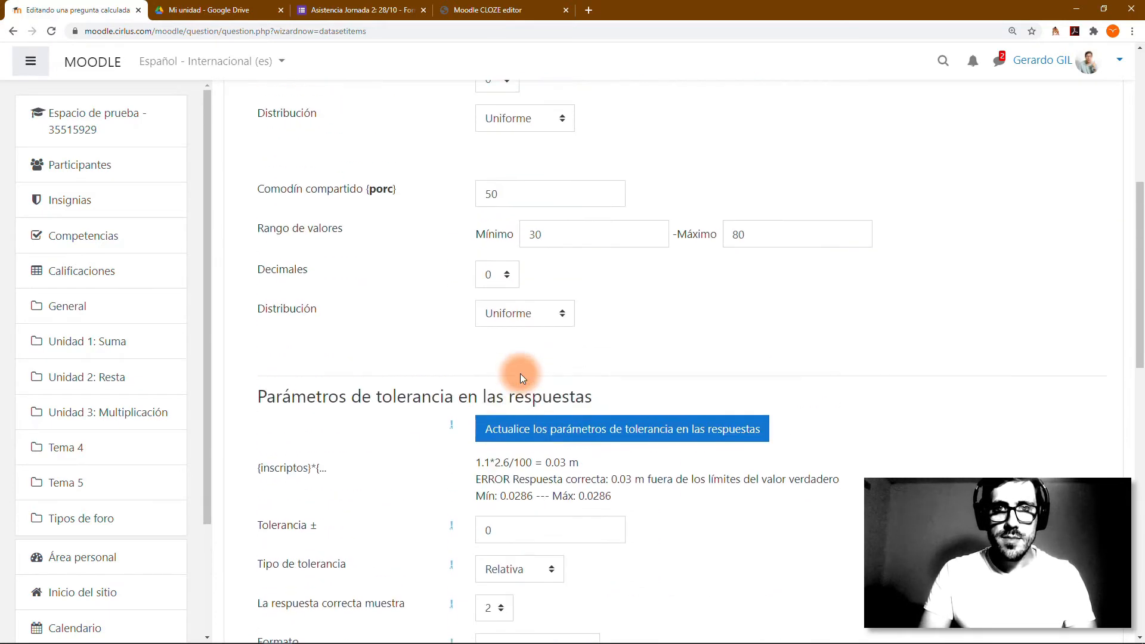
scroll(520, 373, "up", 1)
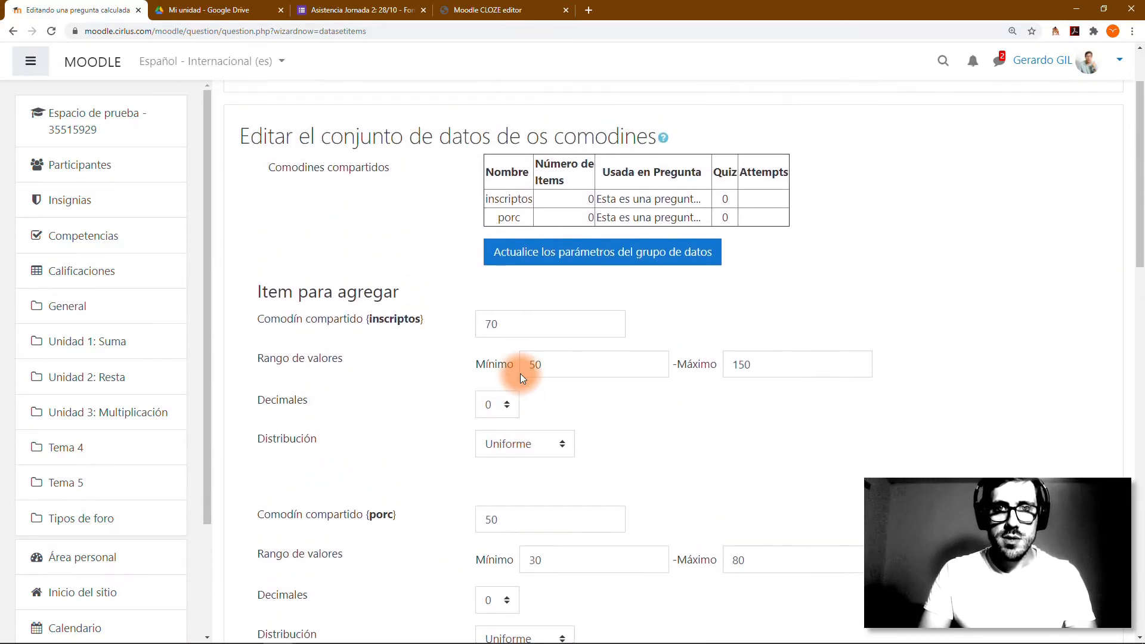
scroll(520, 373, "down", 8)
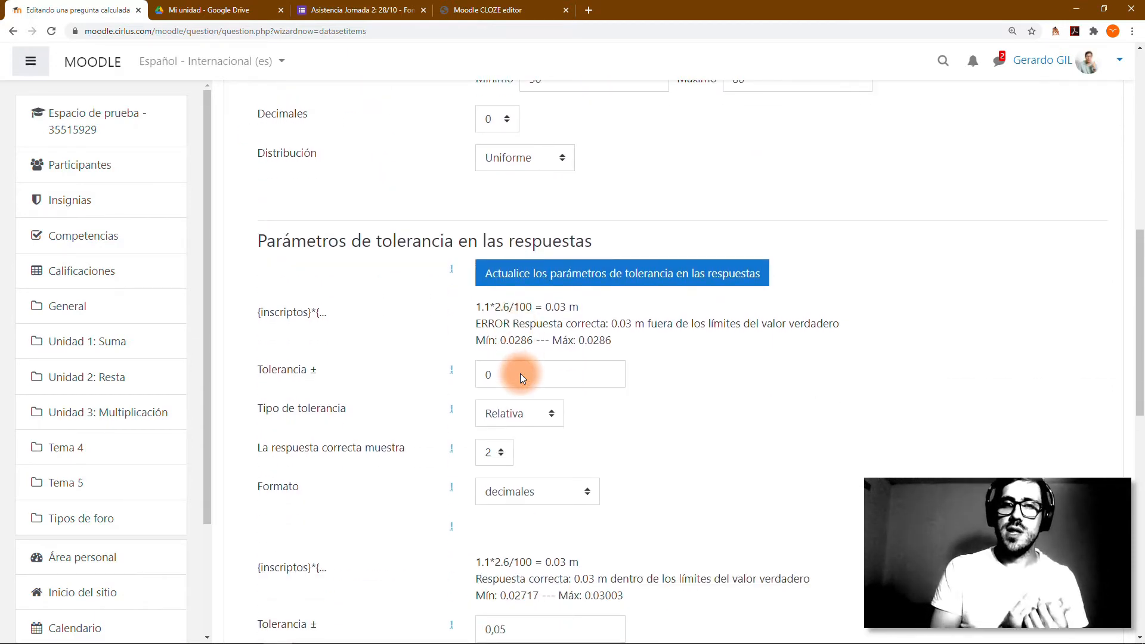
scroll(520, 373, "down", 5)
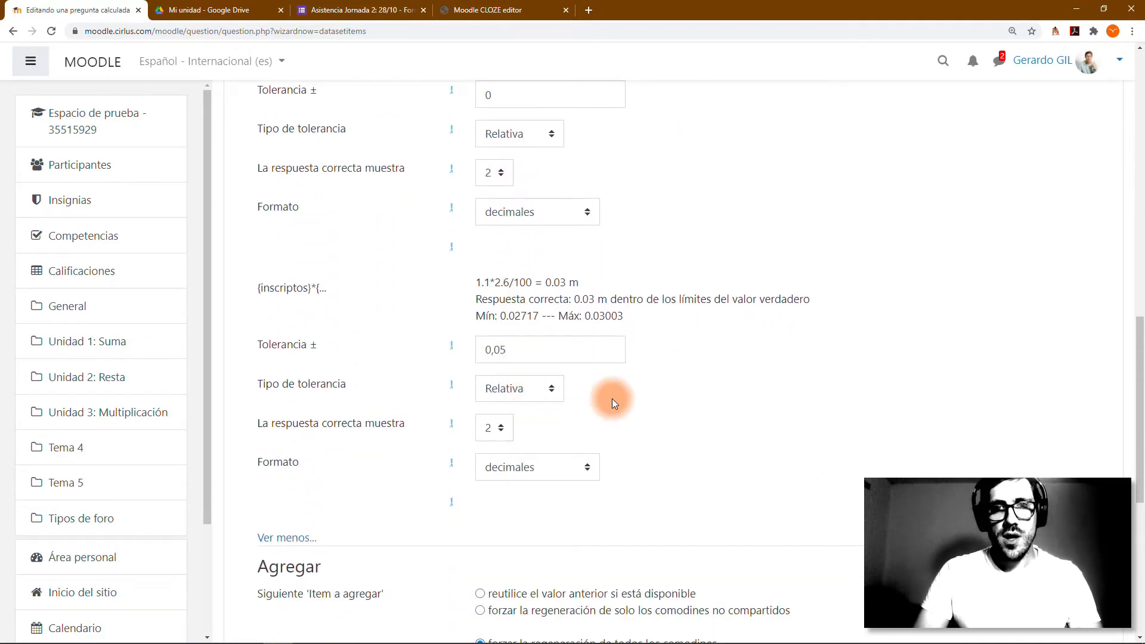
Compare the true value limit statements of the two answers and examine the calculation of the first one
scroll(611, 399, "up", 1)
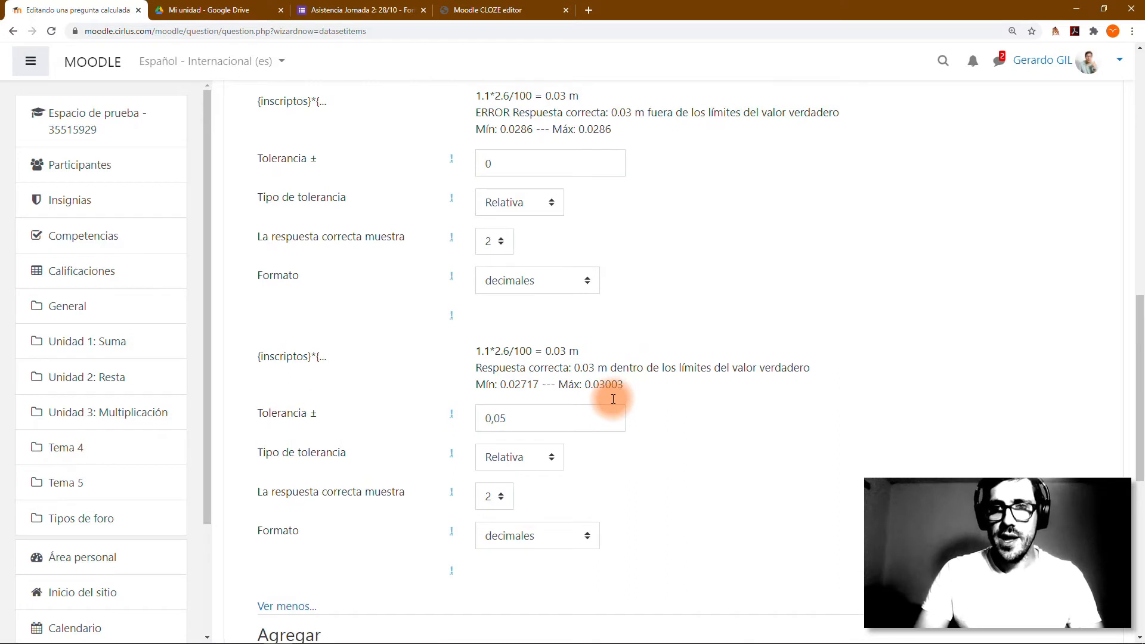
left_click_drag(610, 368, 832, 364)
scroll(829, 360, "up", 2)
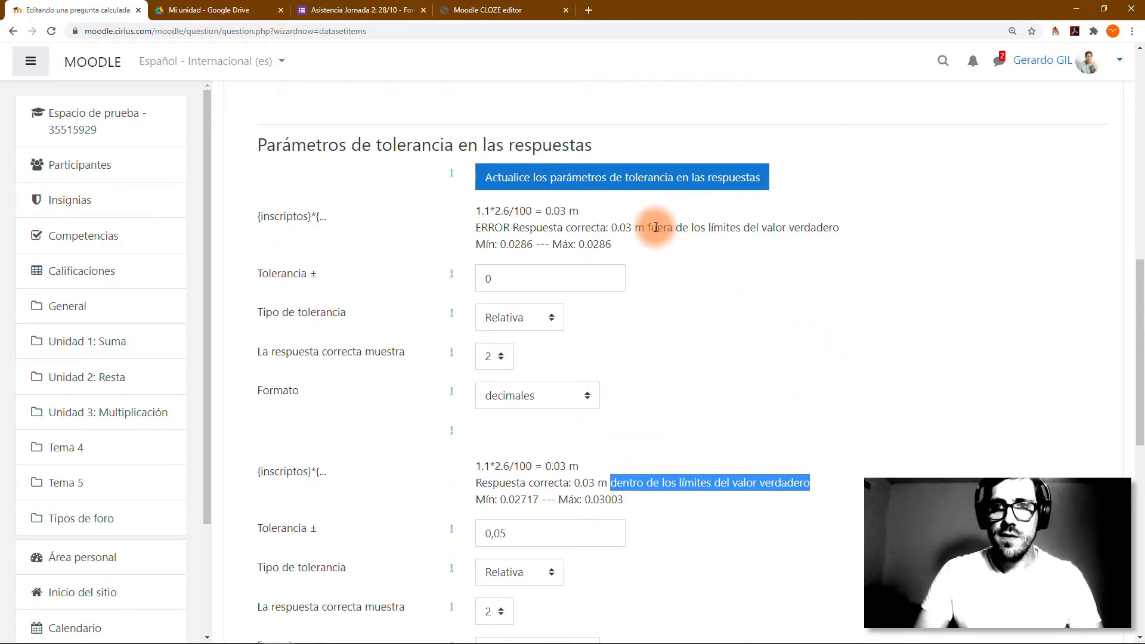
left_click_drag(656, 227, 581, 211)
left_click_drag(882, 222, 869, 225)
left_click(730, 230)
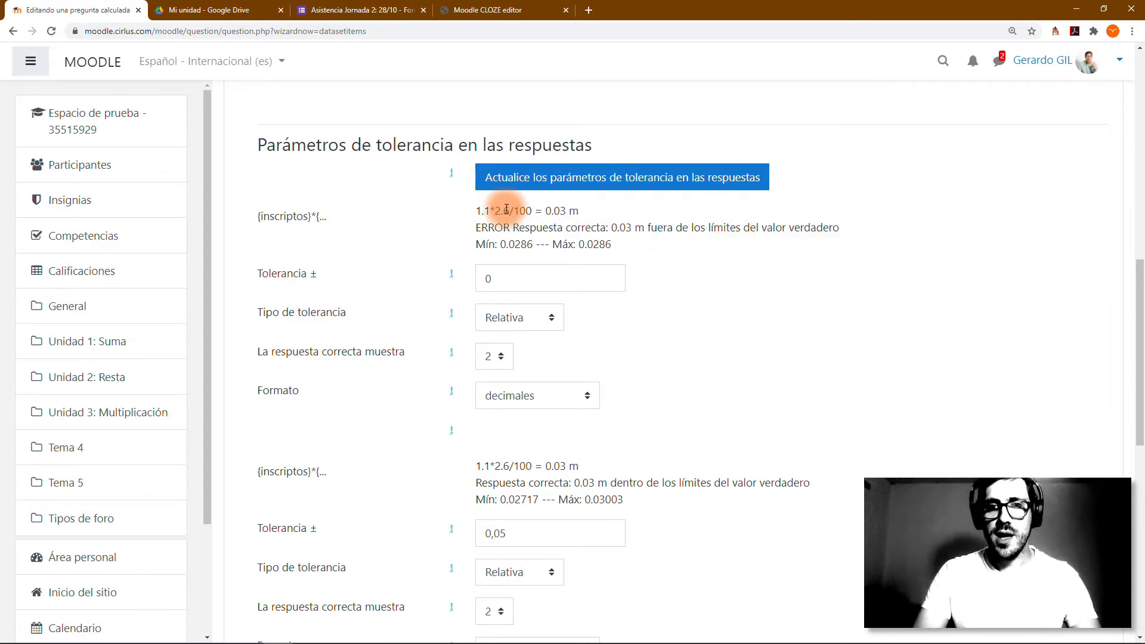
left_click_drag(504, 210, 473, 213)
left_click(471, 214)
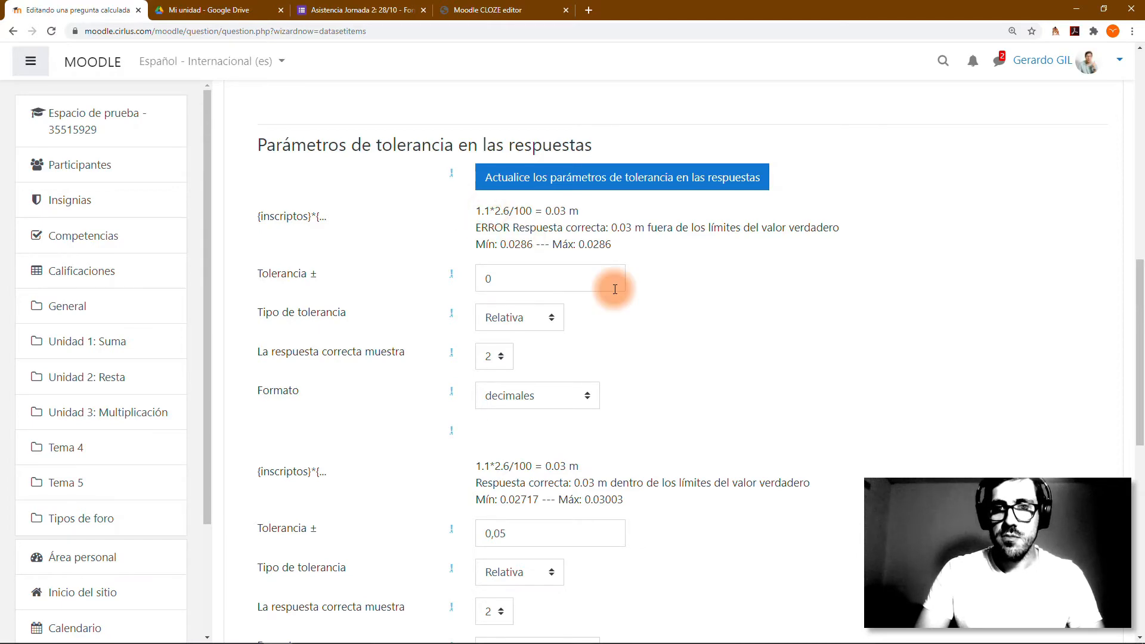
Set the decimals of the inscriptos and porc wildcards to 1 and update the answer tolerance parameters
scroll(614, 289, "up", 4)
scroll(614, 289, "up", 3)
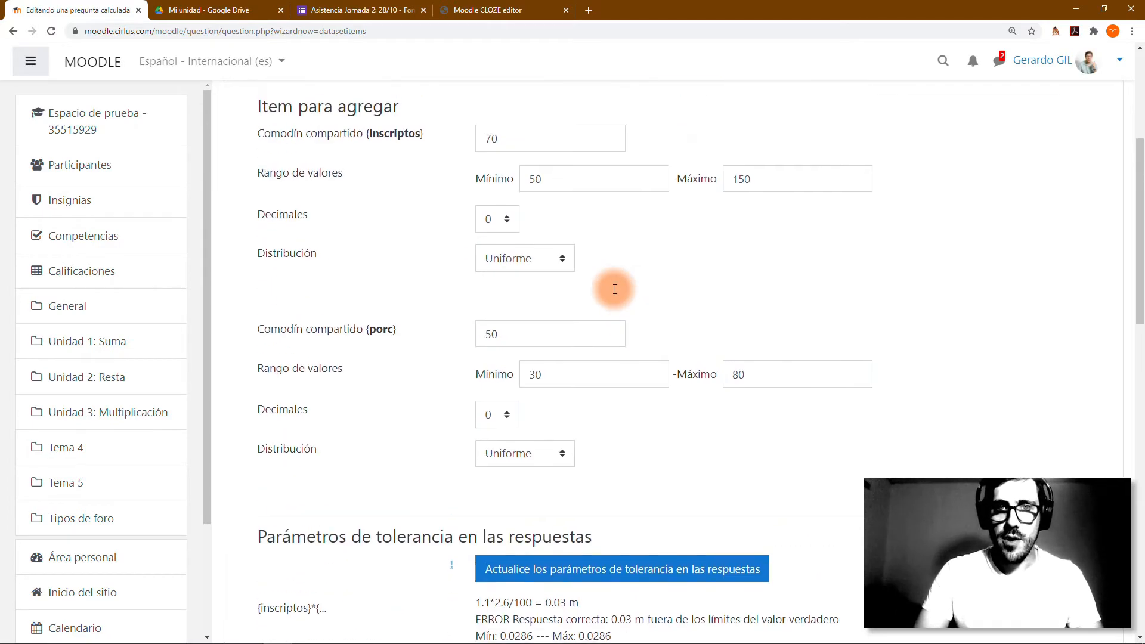
left_click(498, 221)
left_click(495, 260)
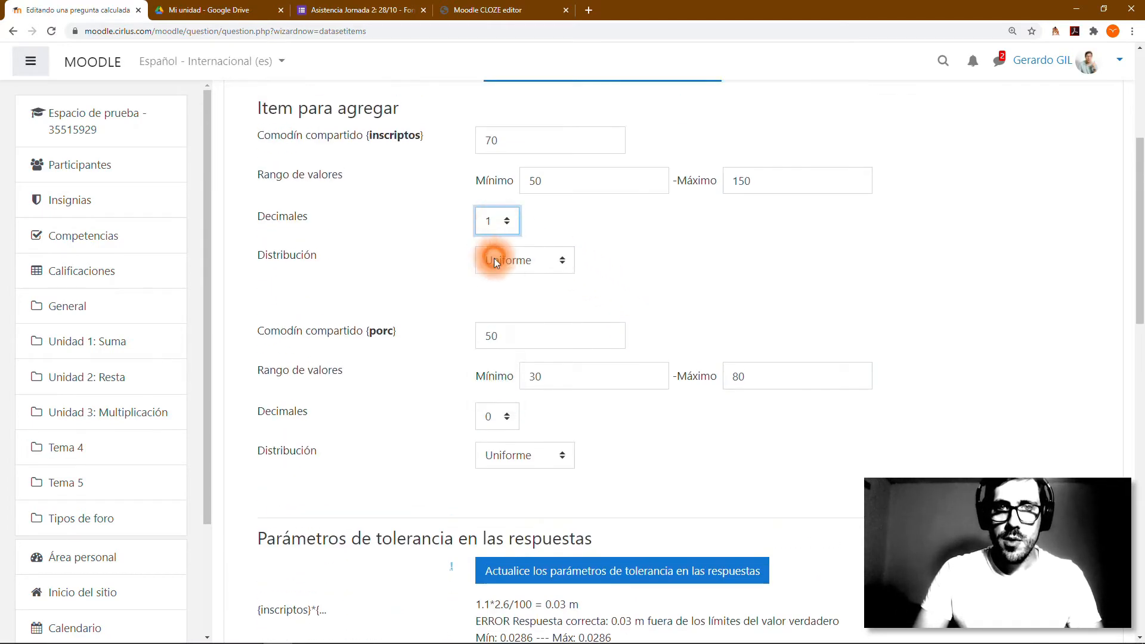
left_click(506, 416)
left_click(498, 455)
scroll(659, 461, "down", 2)
left_click(649, 474)
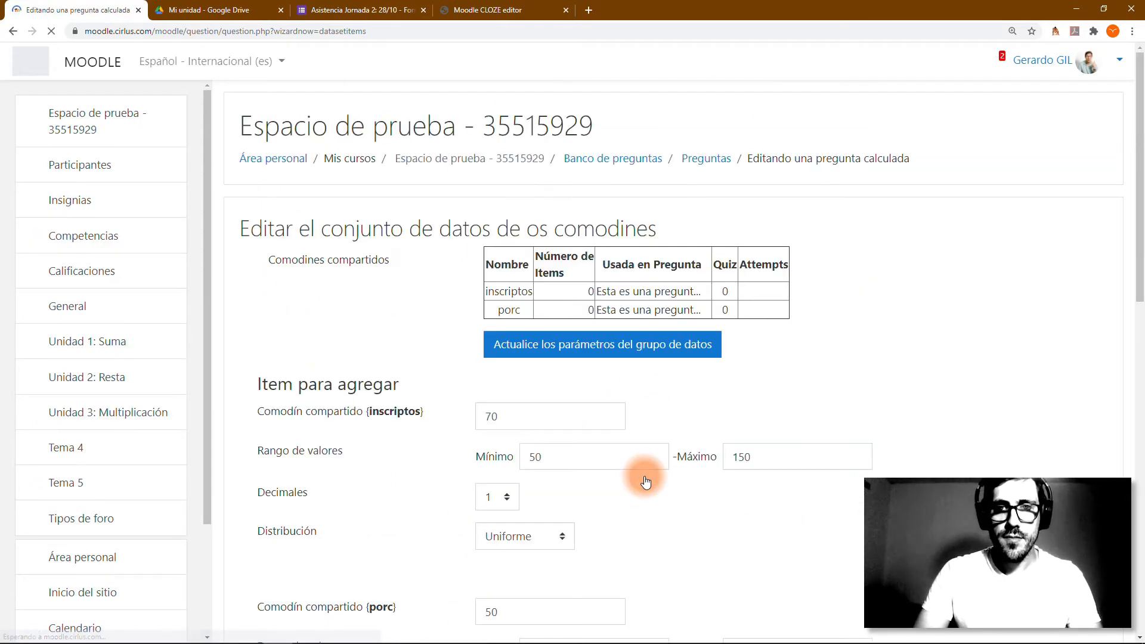
Try again to add 20 series of wildcard values and check the first answer's true value limits
scroll(645, 480, "down", 7)
scroll(646, 481, "down", 2)
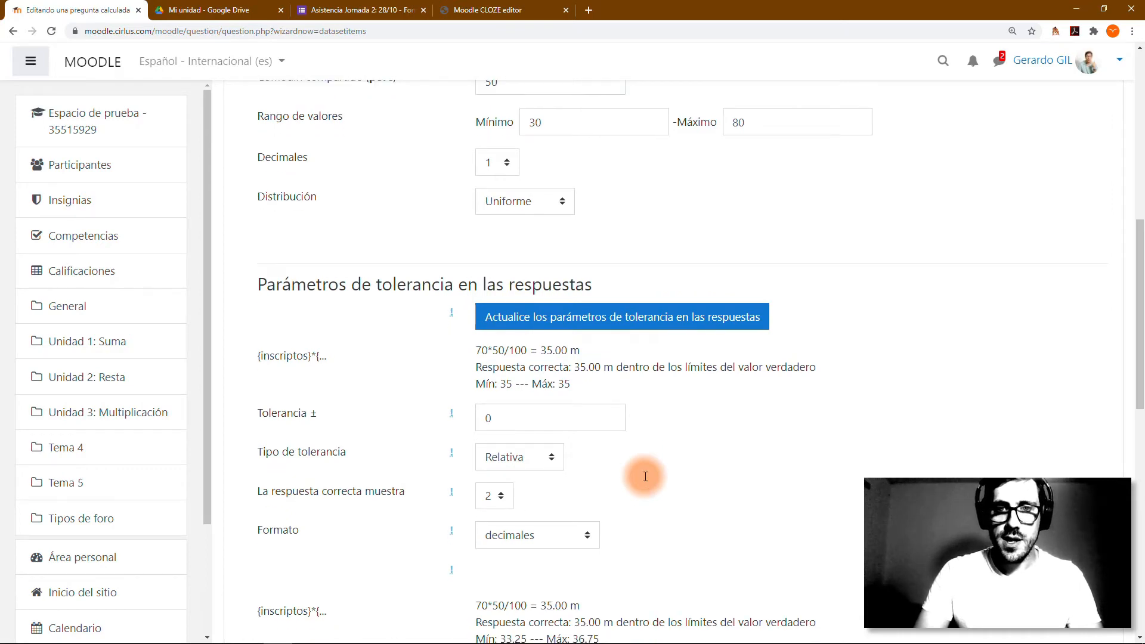
scroll(645, 476, "down", 2)
scroll(709, 478, "down", 5)
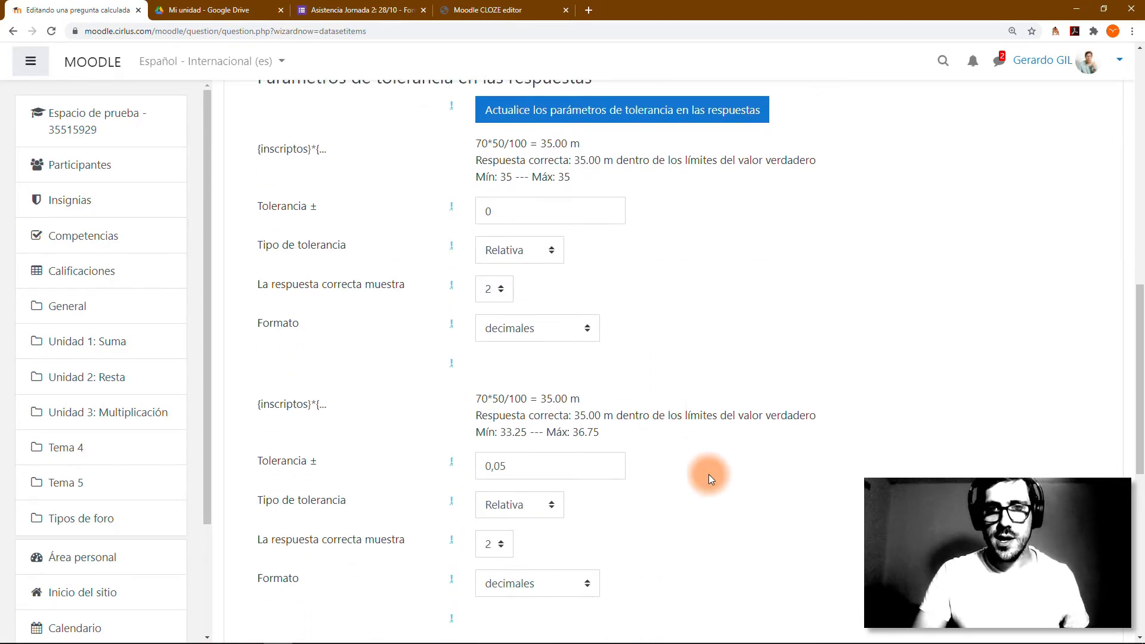
scroll(709, 474, "down", 3)
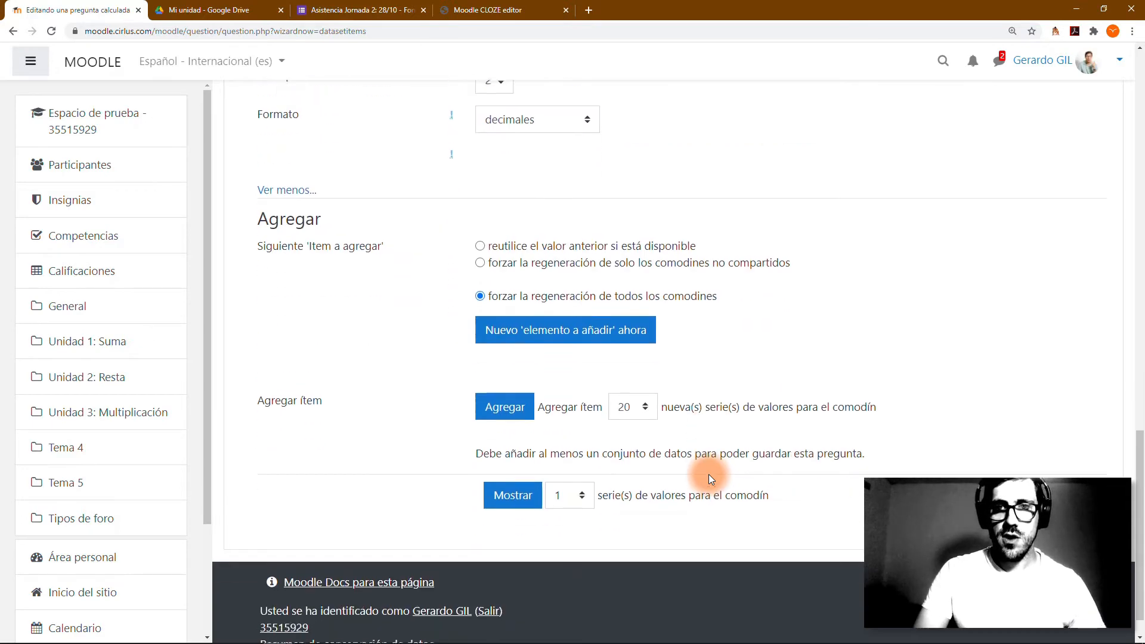
left_click(527, 417)
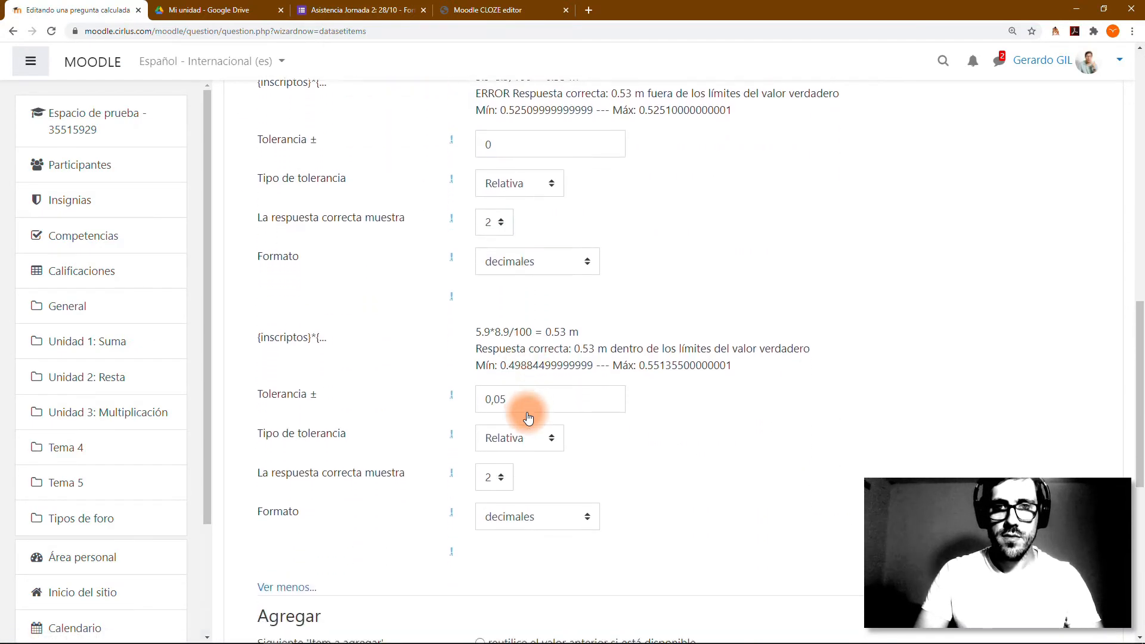
scroll(527, 417, "up", 5)
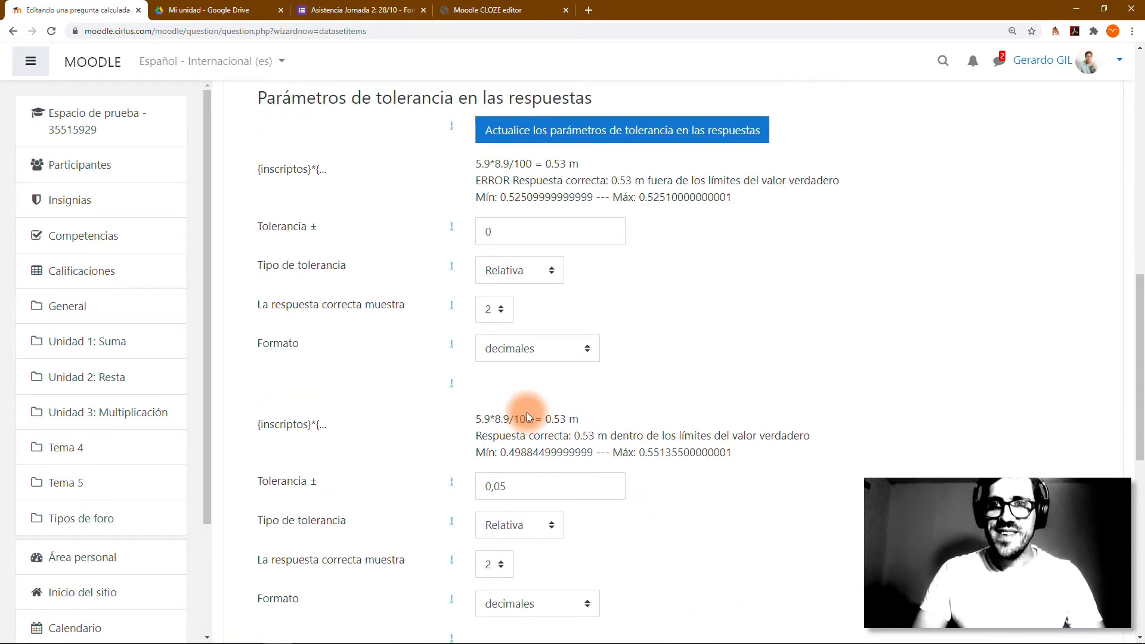
left_click_drag(516, 180, 876, 179)
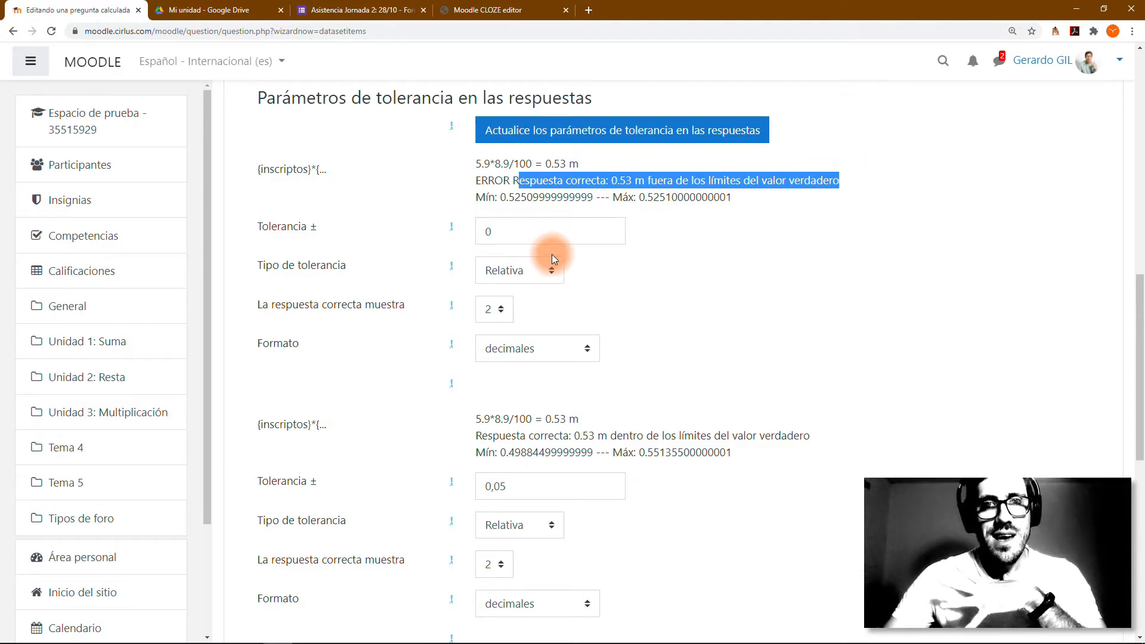
Set the number of decimals shown for the second correct answer to 0
scroll(552, 254, "down", 3)
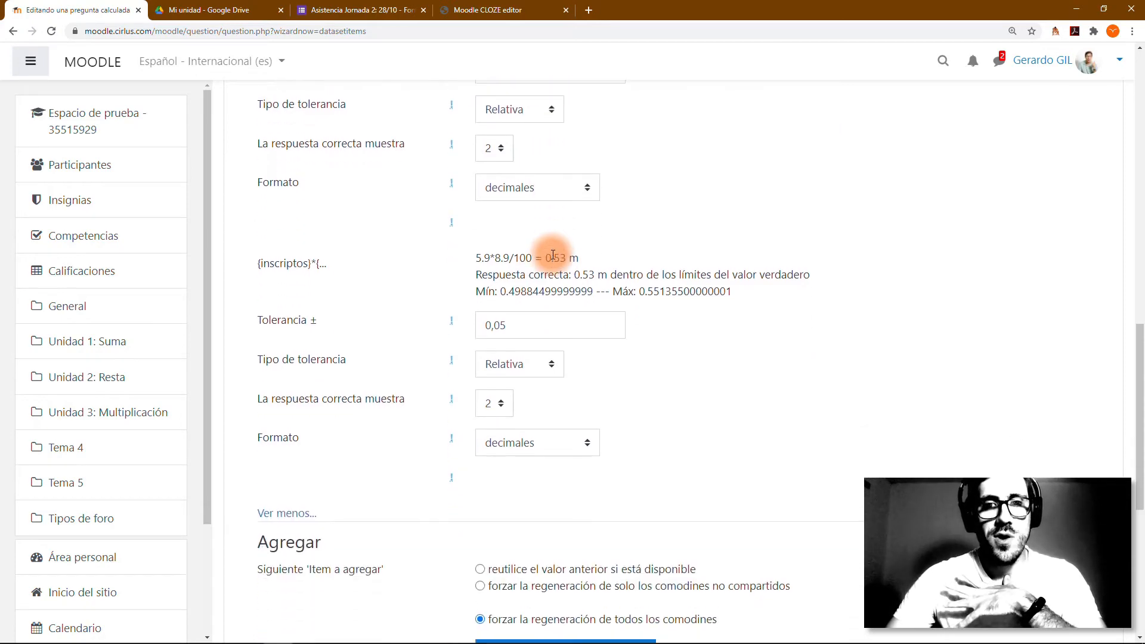
left_click(491, 407)
left_click(501, 423)
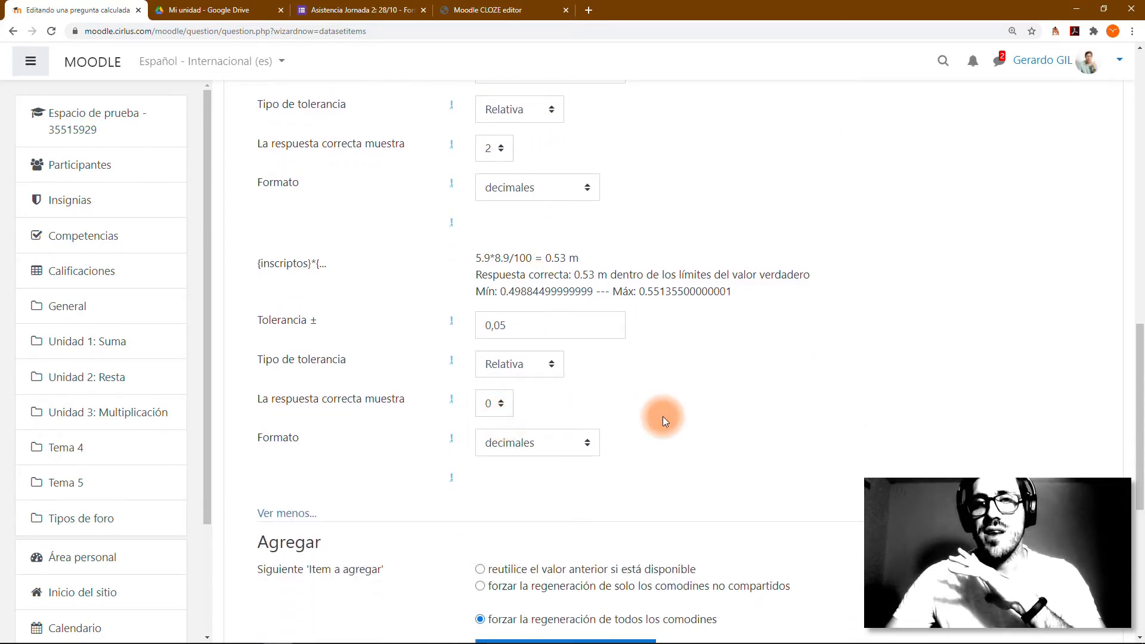
scroll(663, 417, "up", 2)
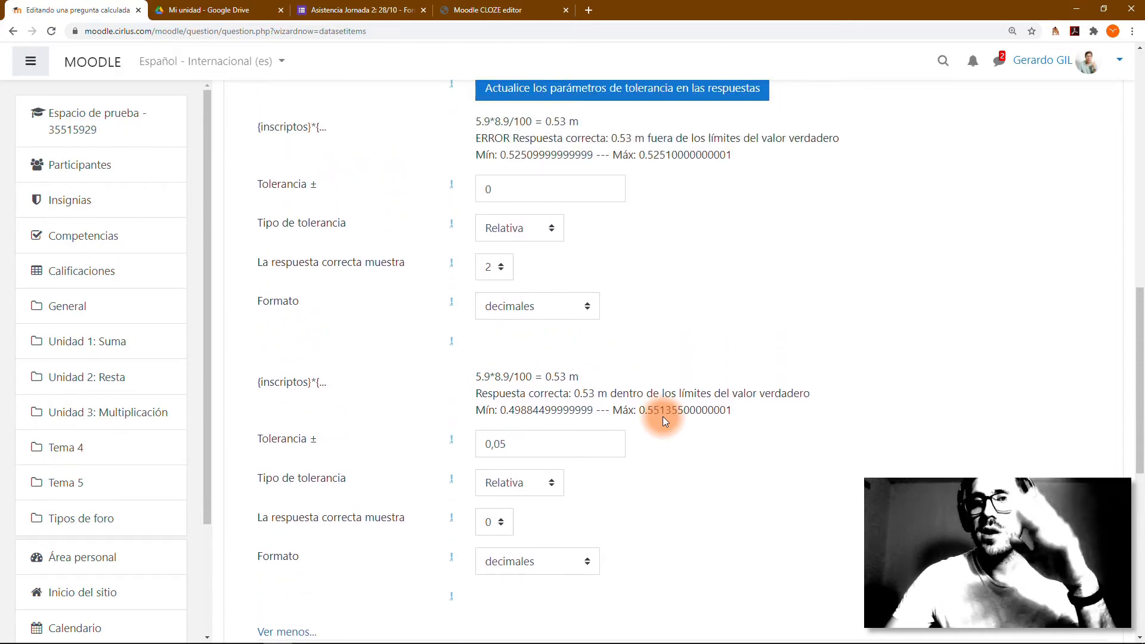
scroll(663, 416, "down", 2)
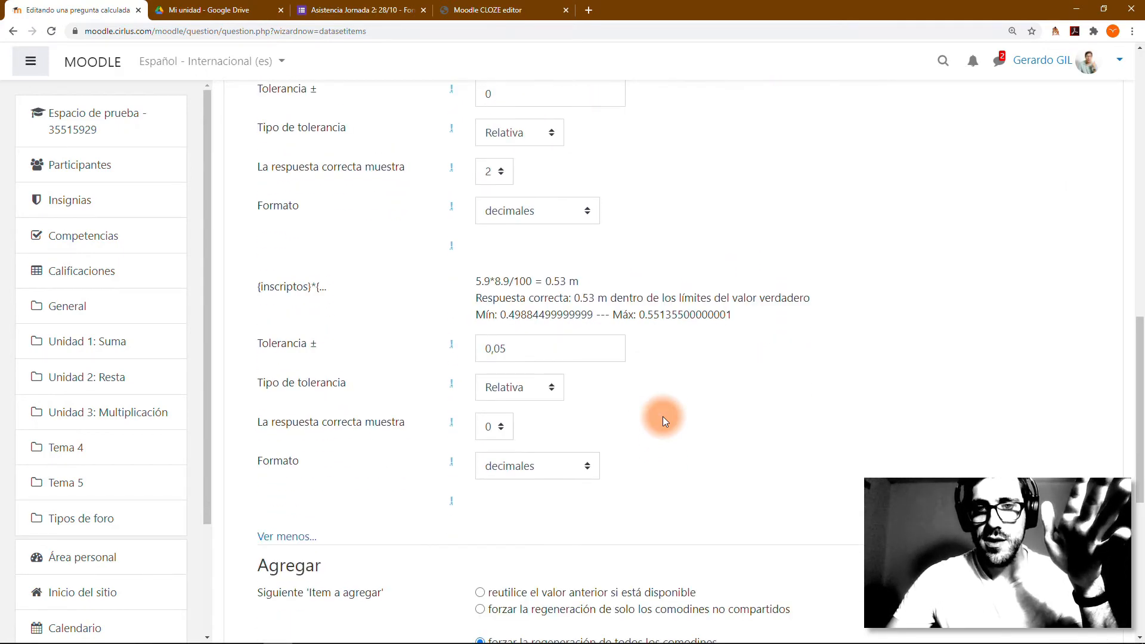
Retry adding 20 series of wildcard values and recheck the shared wildcard table and the answer tolerance parameters
scroll(664, 421, "down", 6)
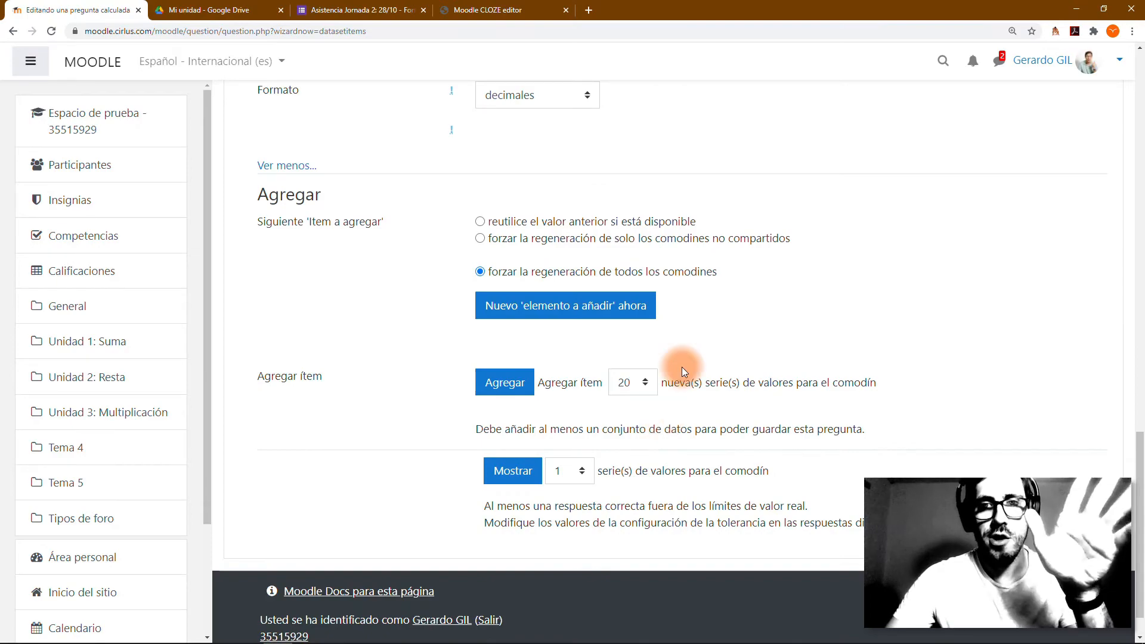
scroll(682, 366, "up", 20)
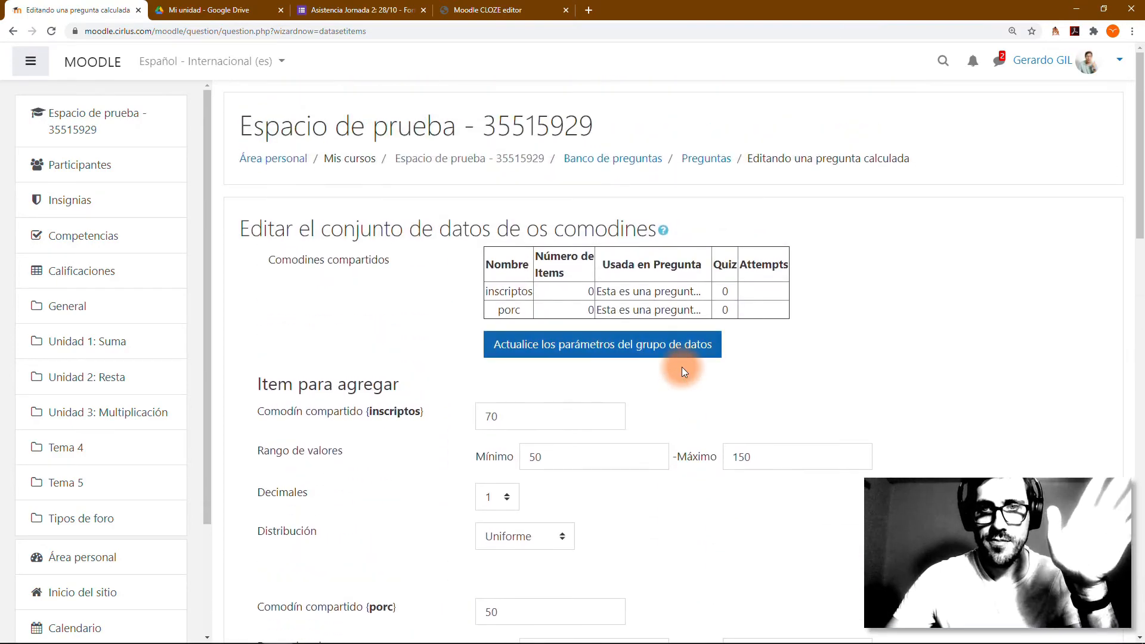
scroll(682, 367, "down", 20)
scroll(682, 367, "down", 3)
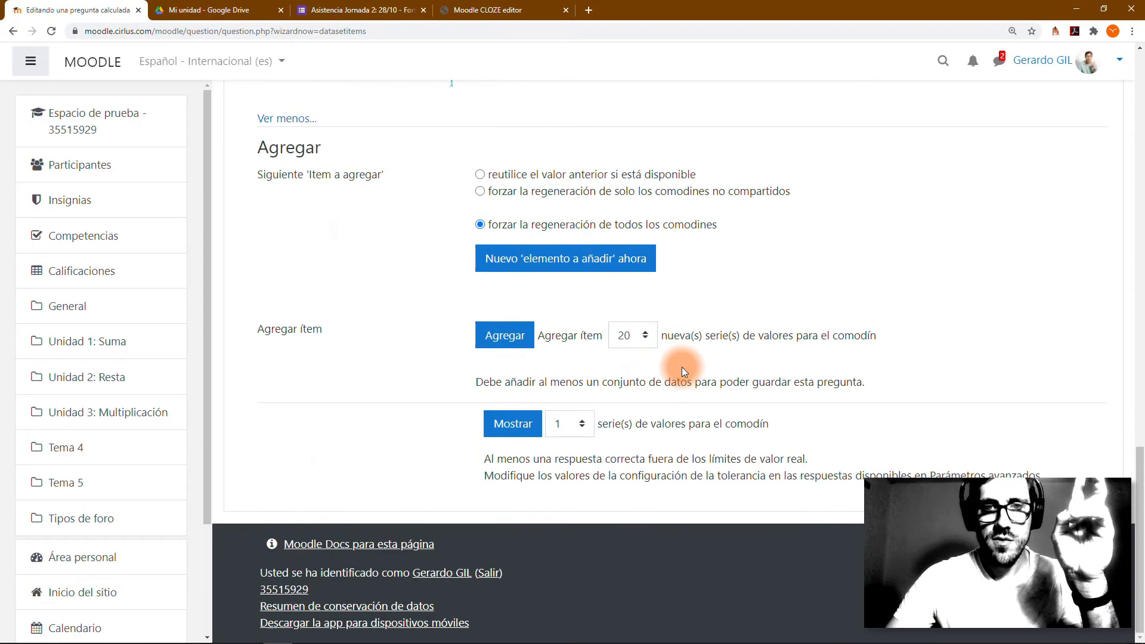
left_click(530, 338)
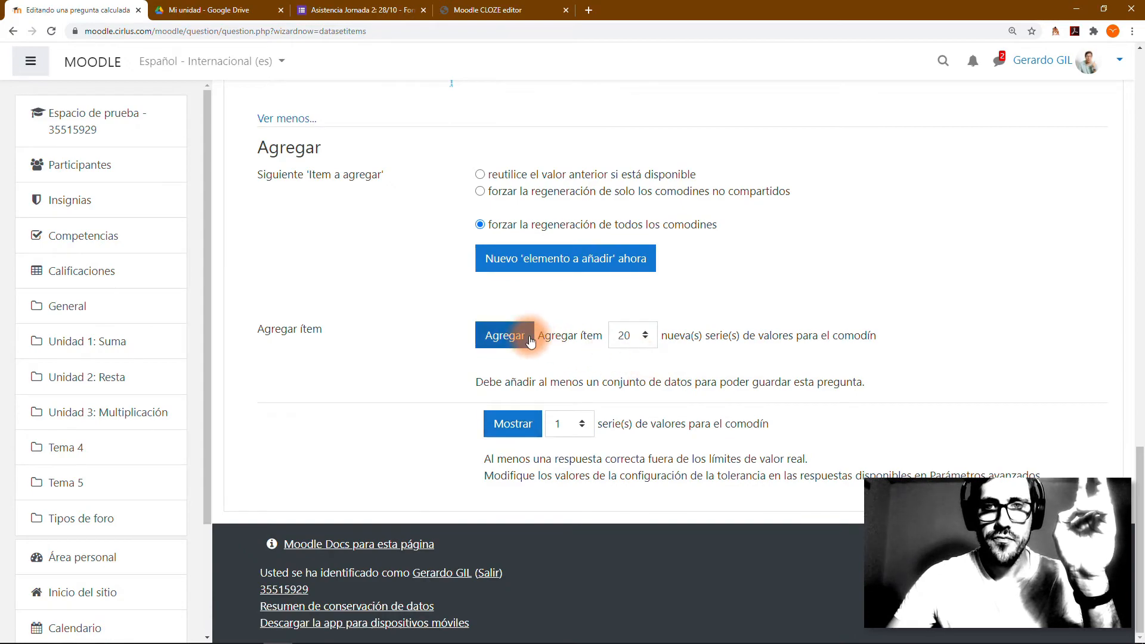
scroll(531, 341, "up", 1)
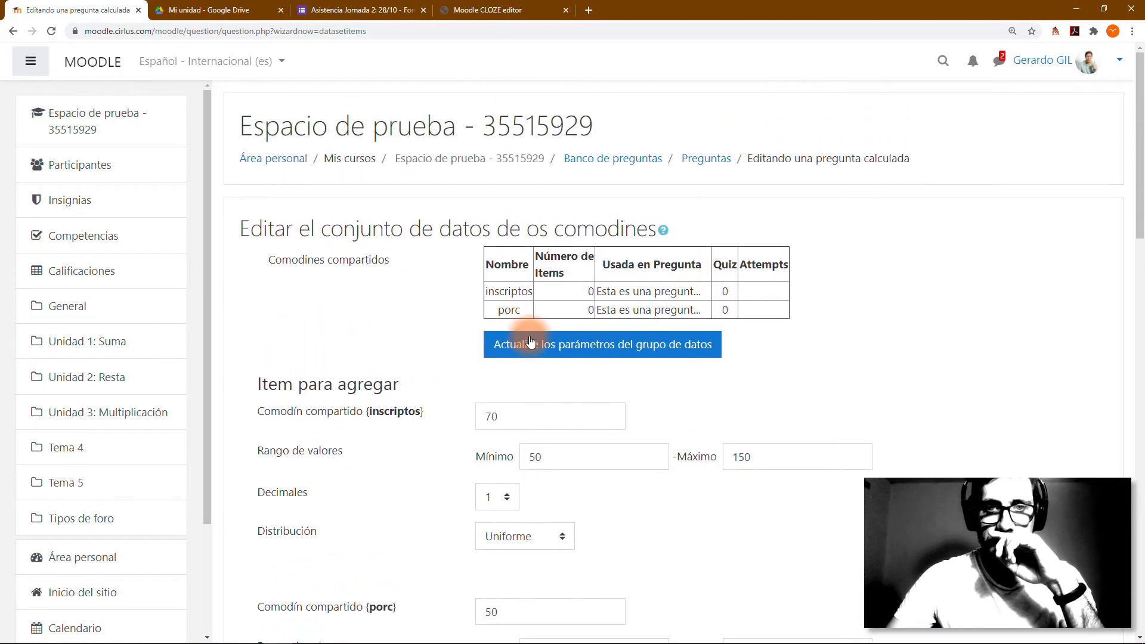
scroll(531, 341, "down", 4)
scroll(531, 341, "down", 7)
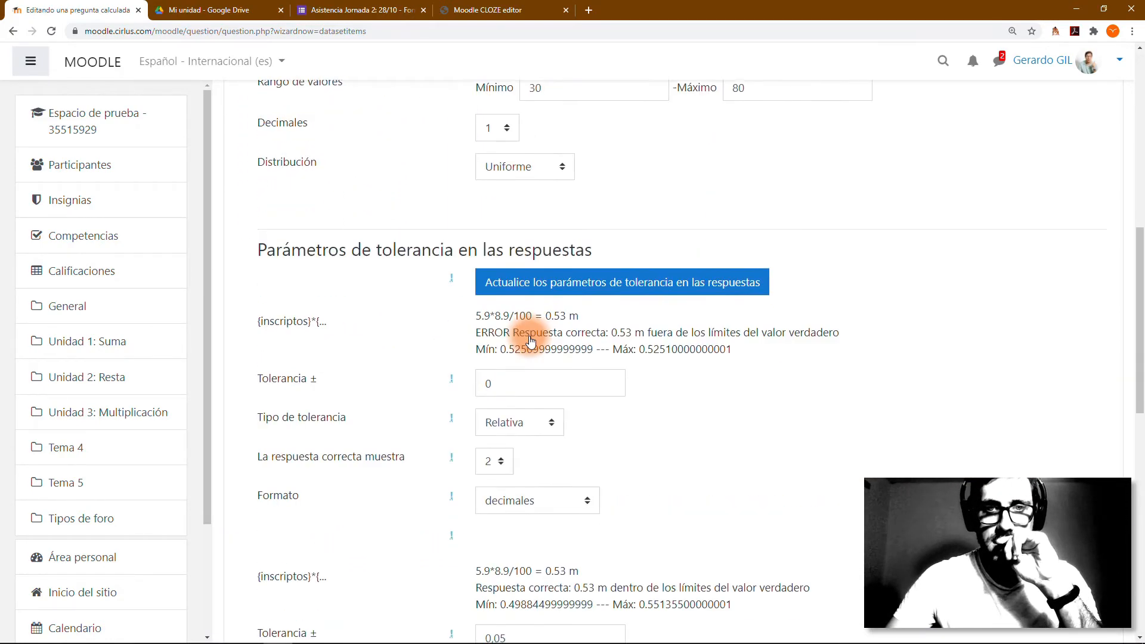
Set the first answer's tolerance to 0,01 and update the answer tolerance parameters
left_click(524, 277)
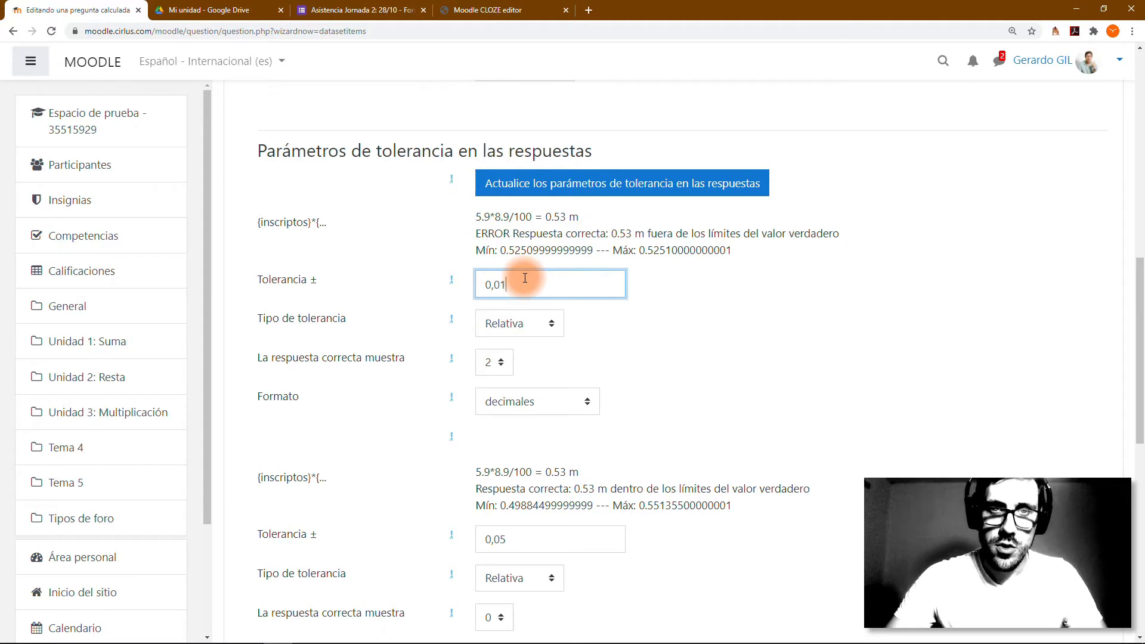
scroll(683, 394, "down", 1)
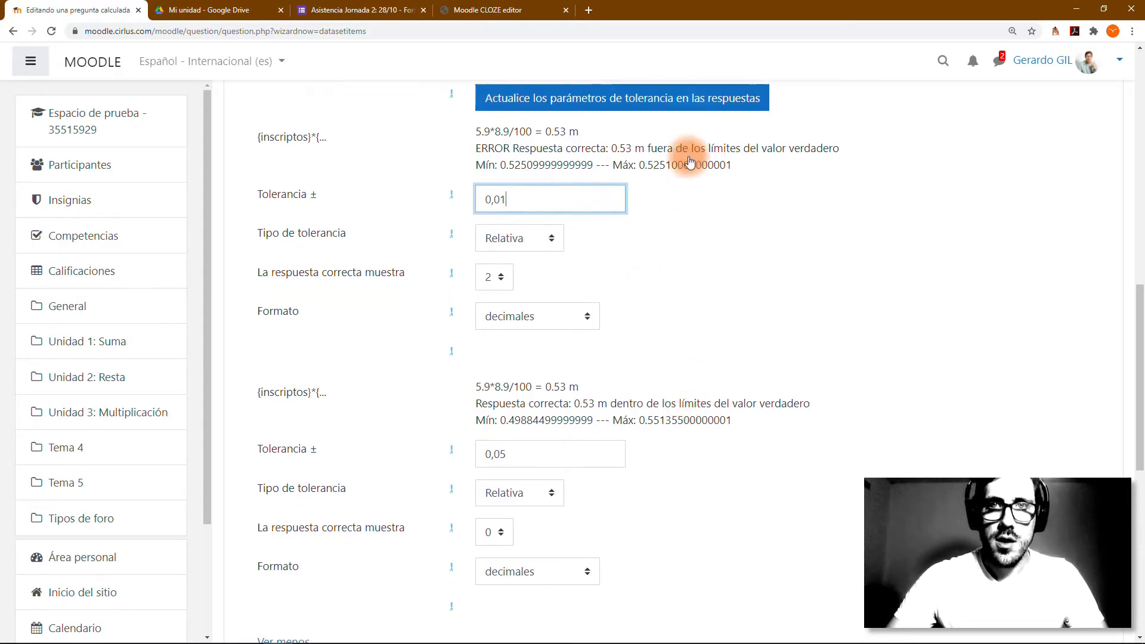
left_click(691, 104)
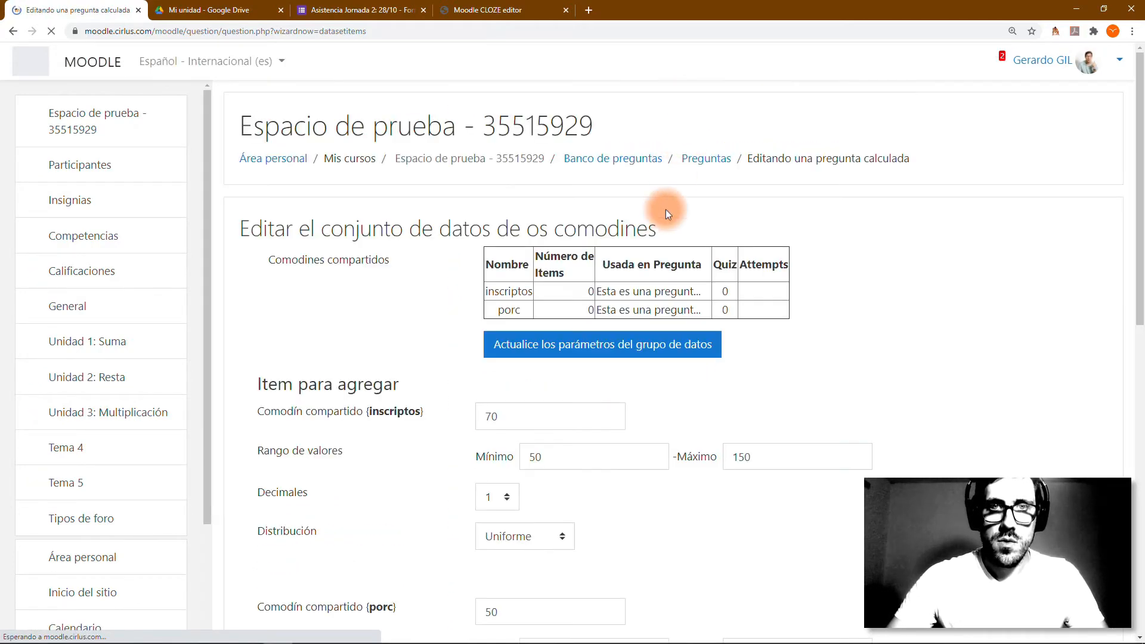
Try again to add 20 series of wildcard values with regeneration of all wildcards forced
scroll(657, 253, "down", 6)
scroll(657, 252, "down", 5)
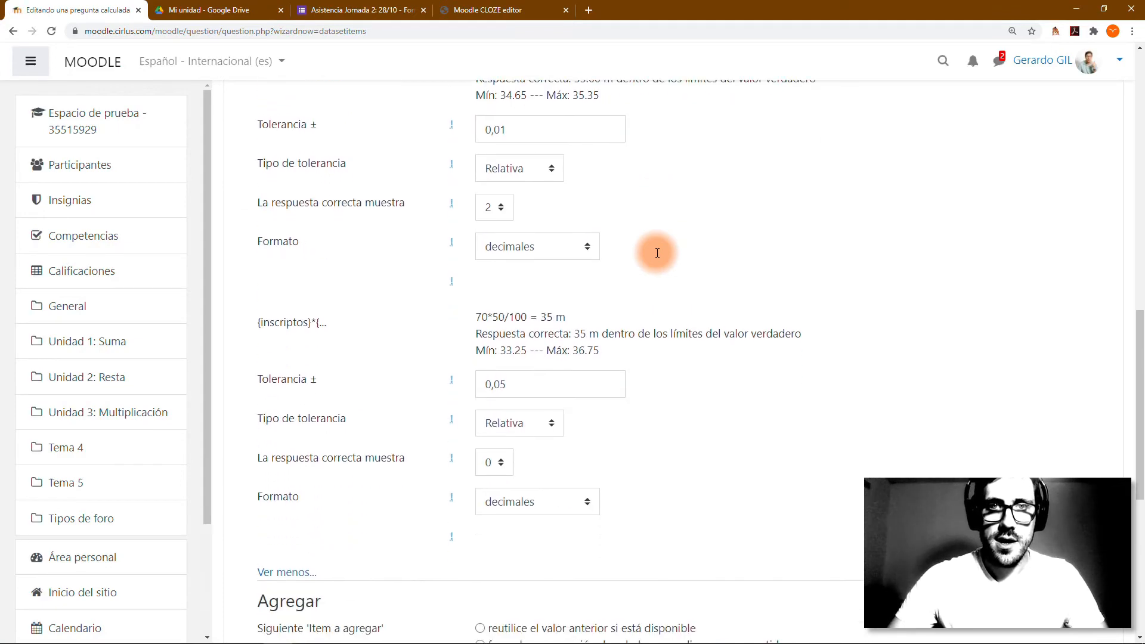
scroll(657, 252, "down", 5)
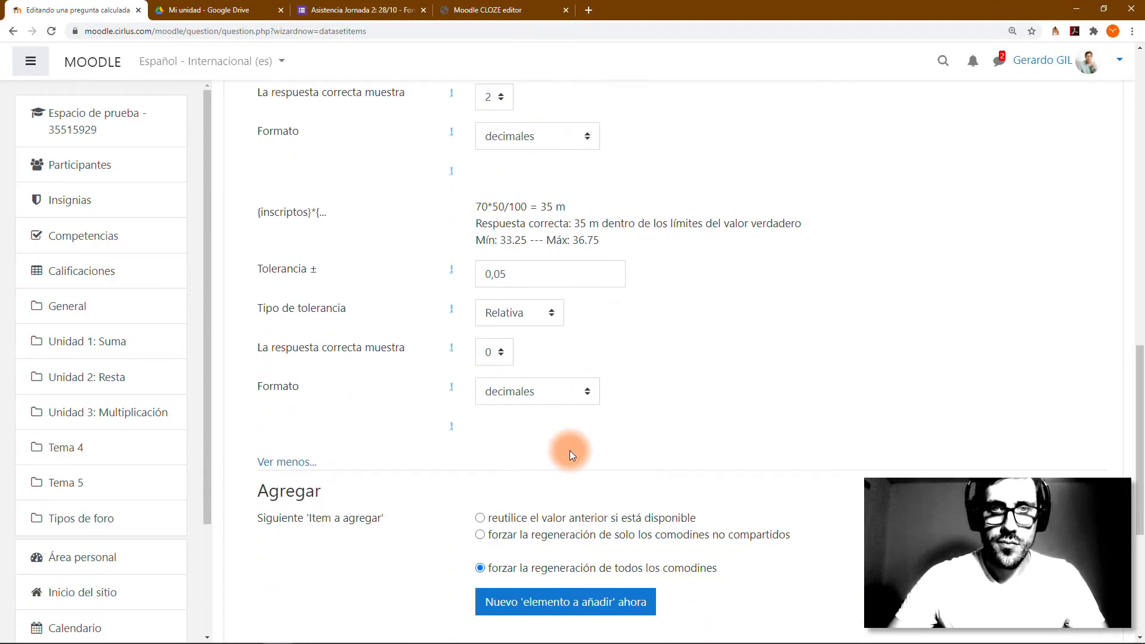
scroll(570, 450, "down", 2)
scroll(571, 512, "down", 1)
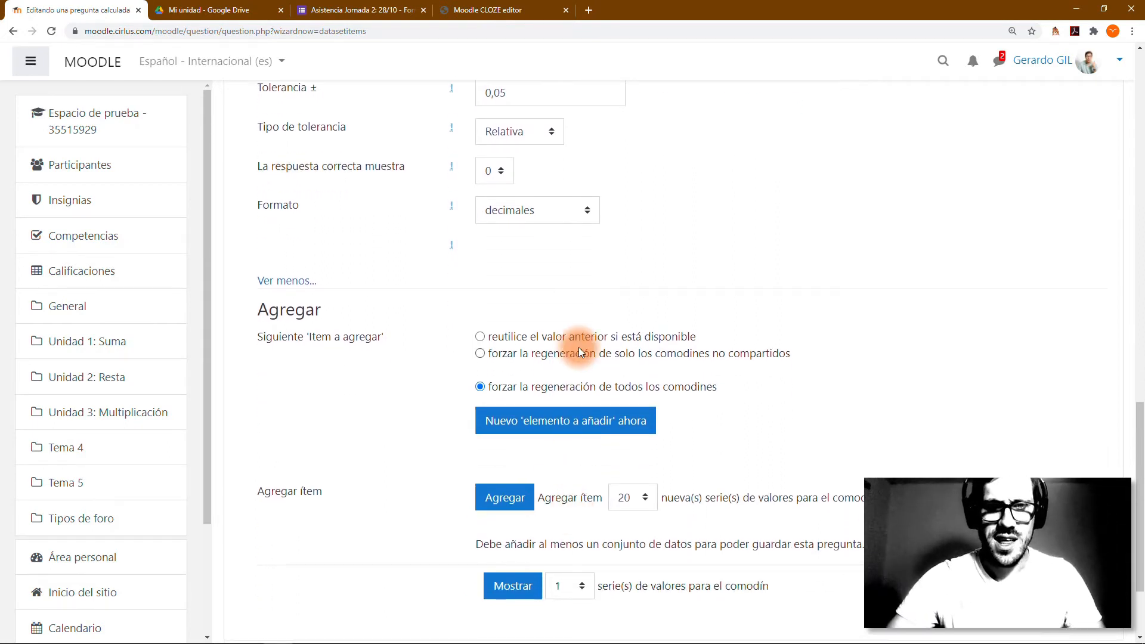
scroll(579, 347, "down", 2)
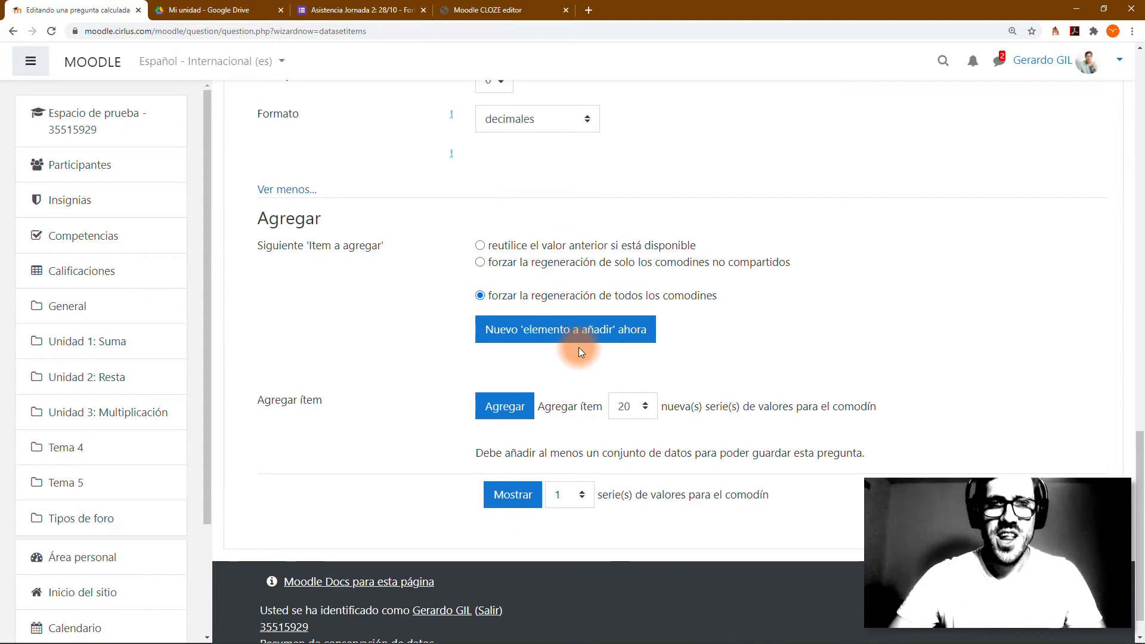
left_click(512, 411)
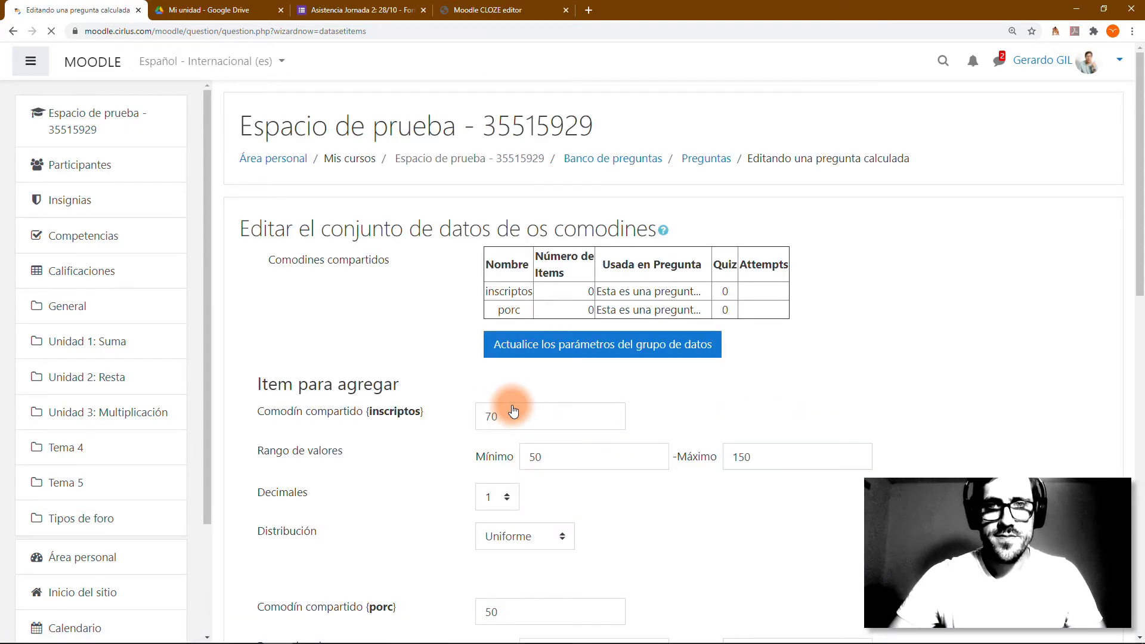
scroll(513, 410, "down", 2)
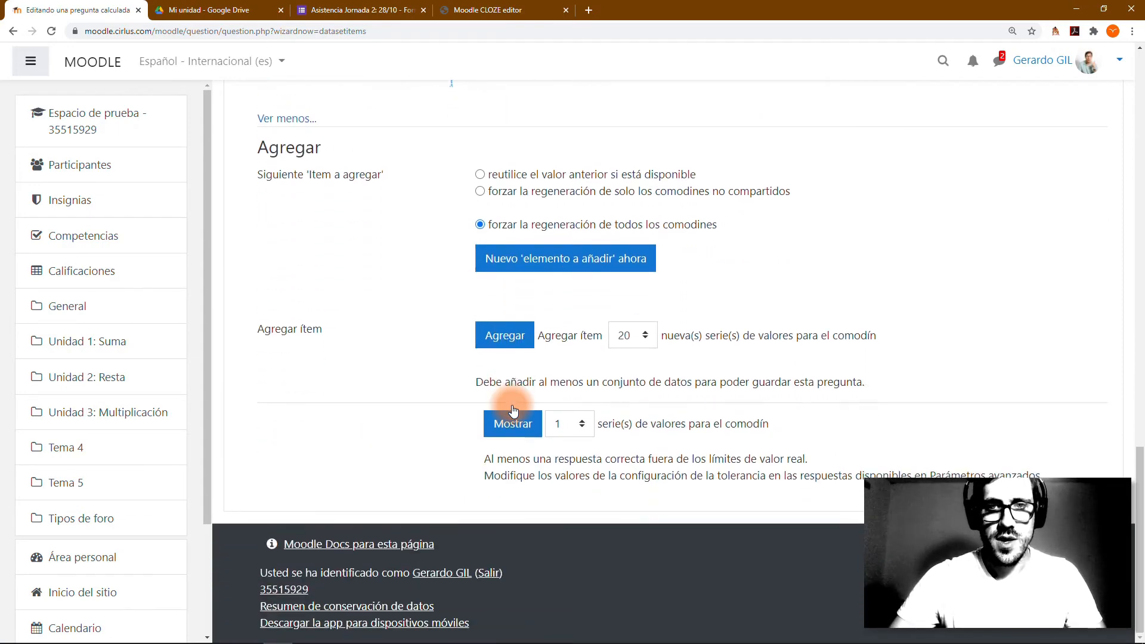
Set the second correct answer to show 2 decimals and update the answer tolerance parameters
scroll(680, 417, "up", 7)
scroll(680, 455, "up", 1)
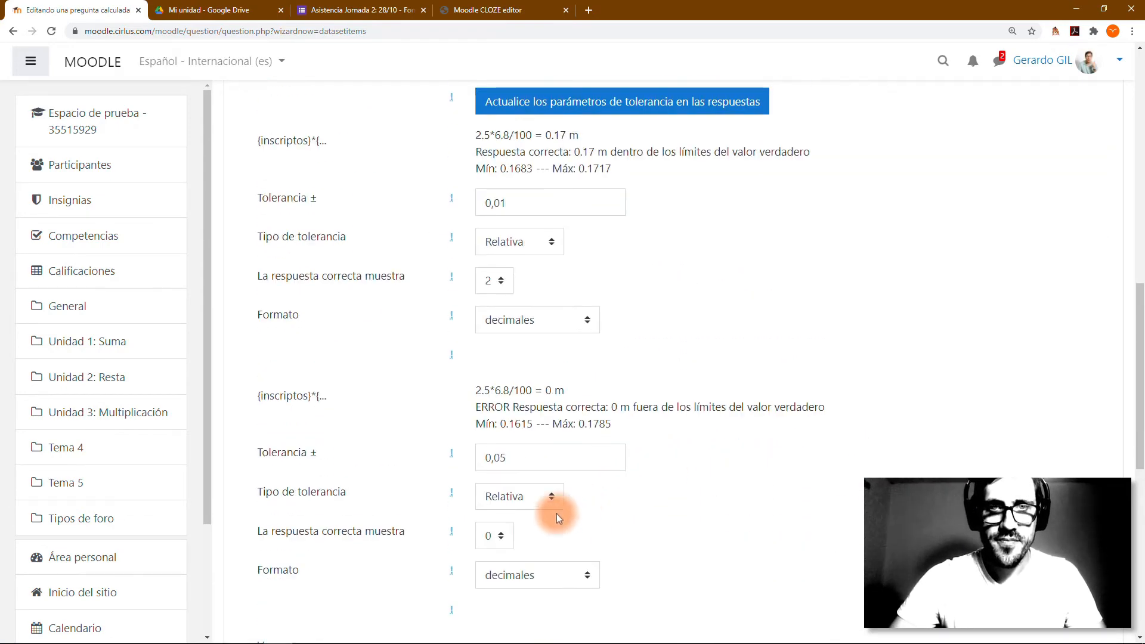
left_click(500, 542)
left_click(496, 393)
left_click(739, 452)
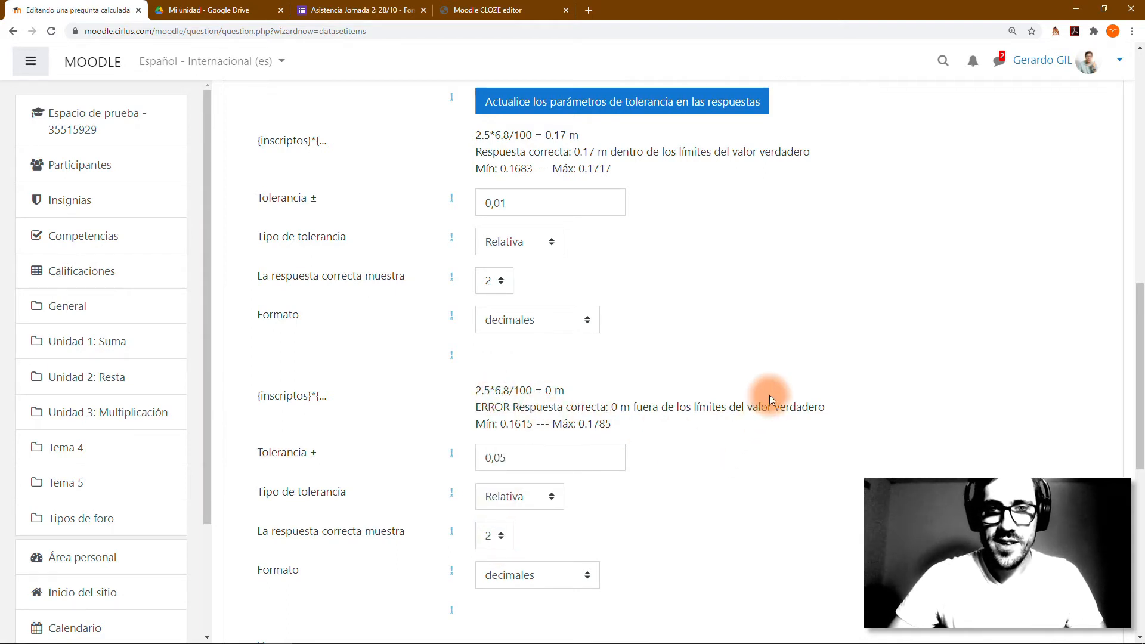
scroll(639, 410, "down", 1)
scroll(639, 410, "up", 3)
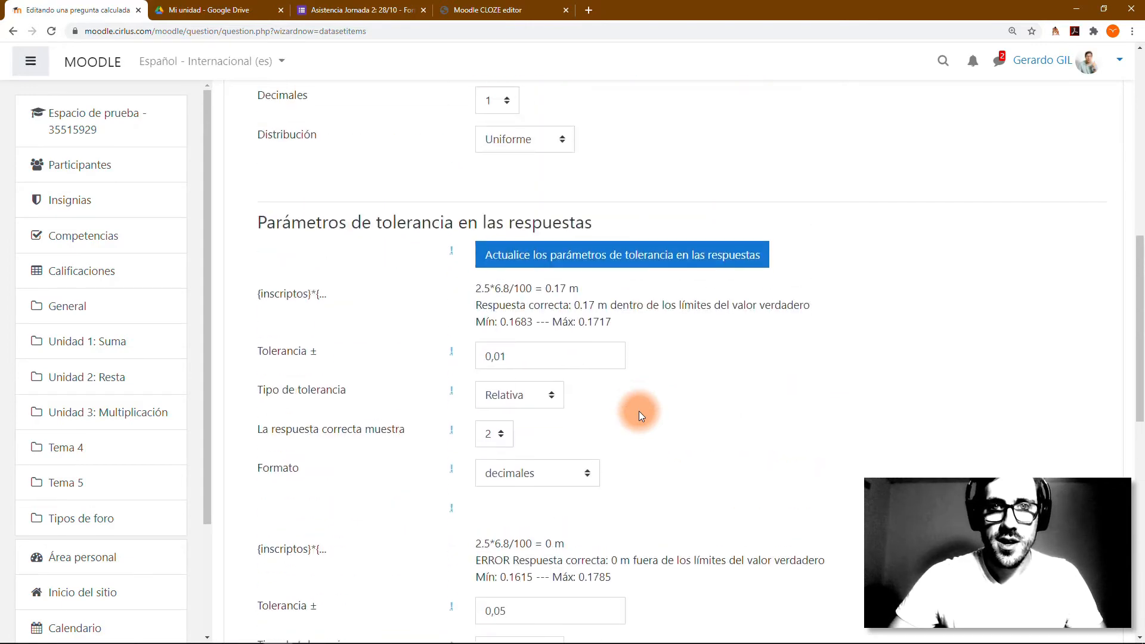
left_click(643, 273)
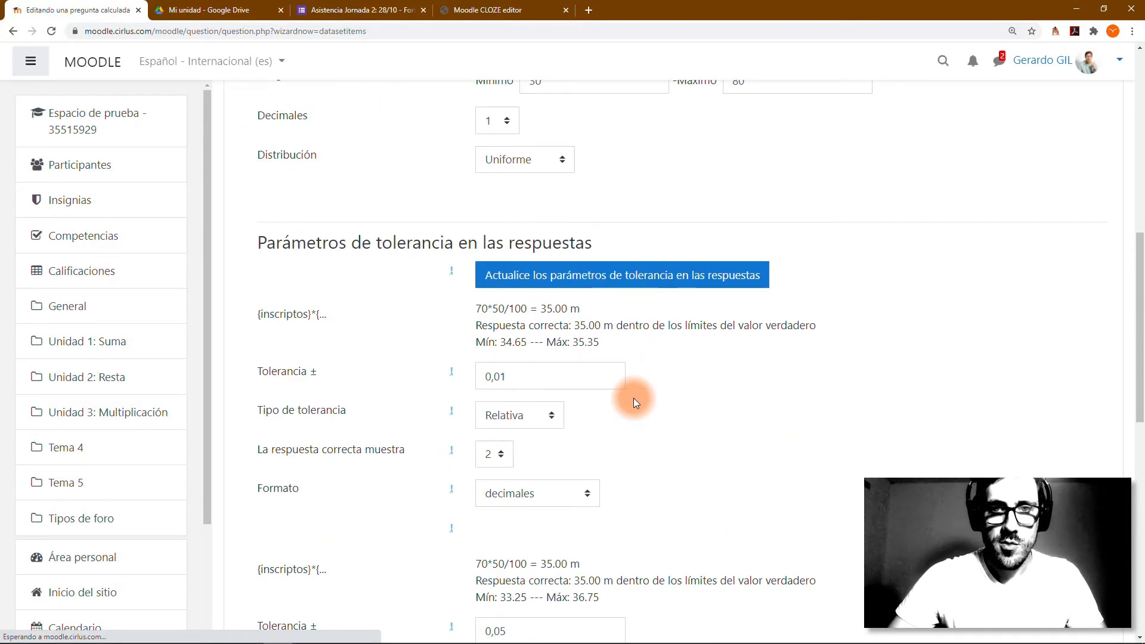
Add 20 new series of wildcard values to the question's dataset
scroll(644, 424, "down", 4)
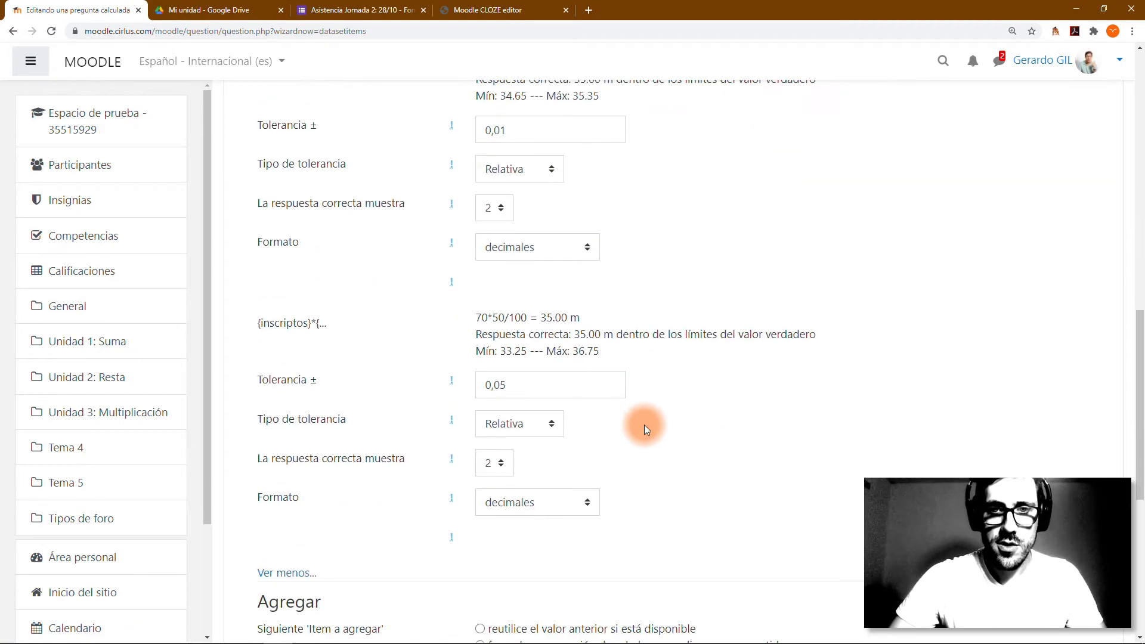
scroll(644, 425, "down", 5)
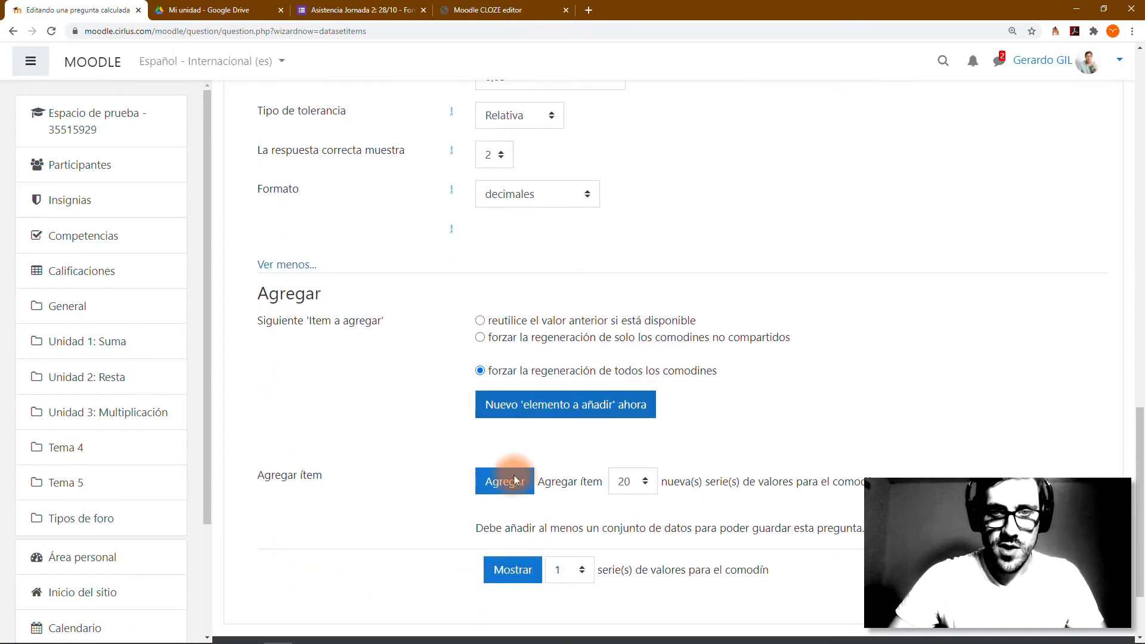
left_click(514, 480)
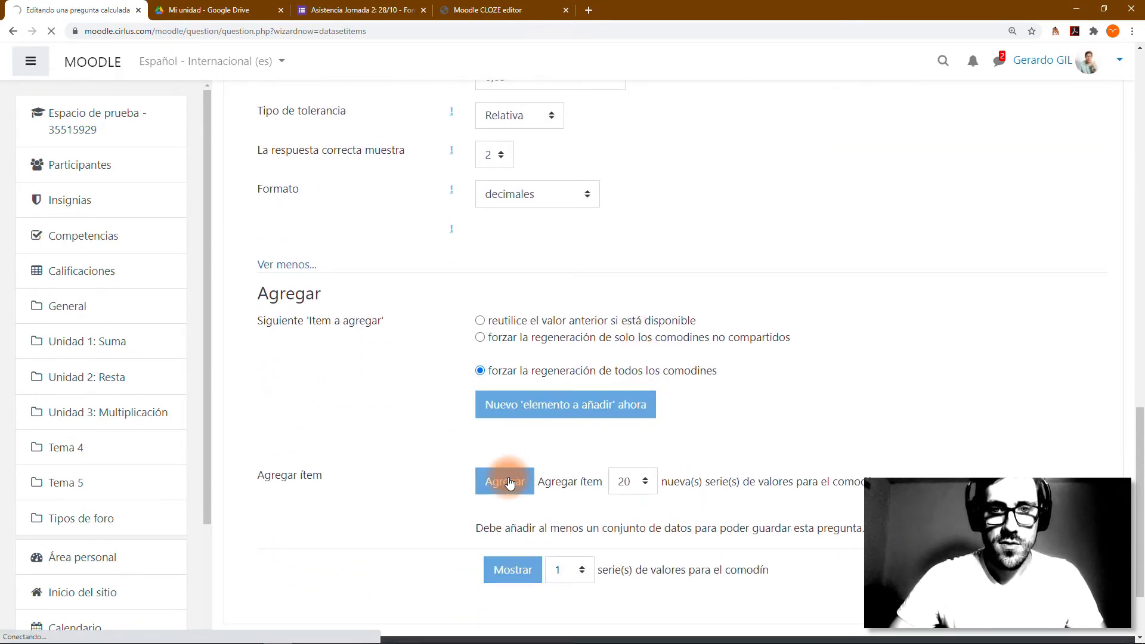
scroll(510, 483, "down", 18)
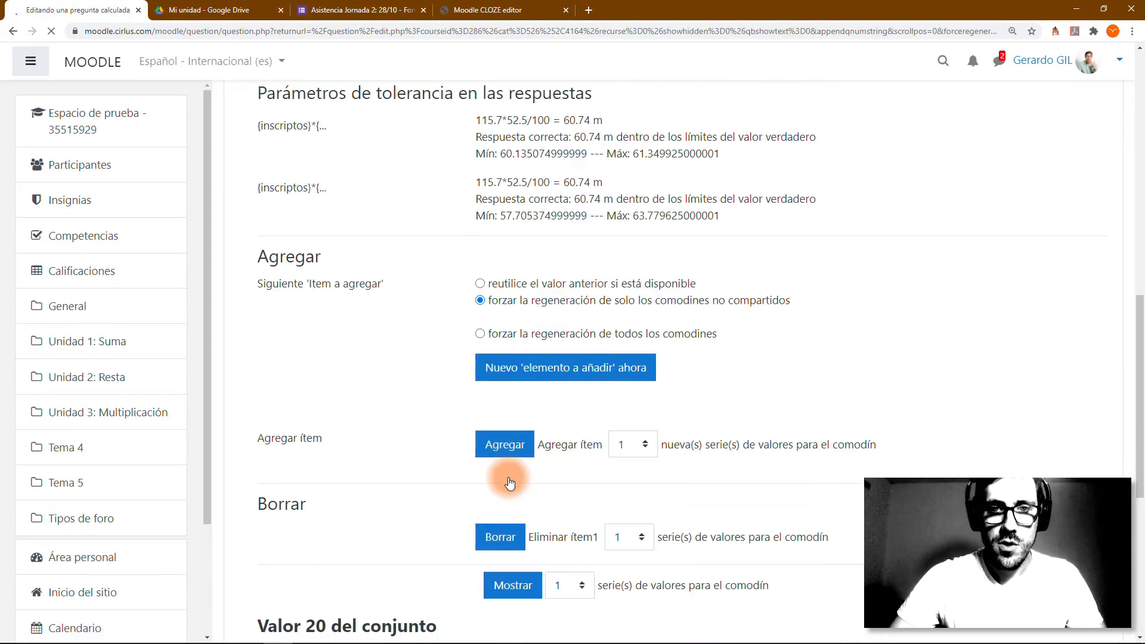
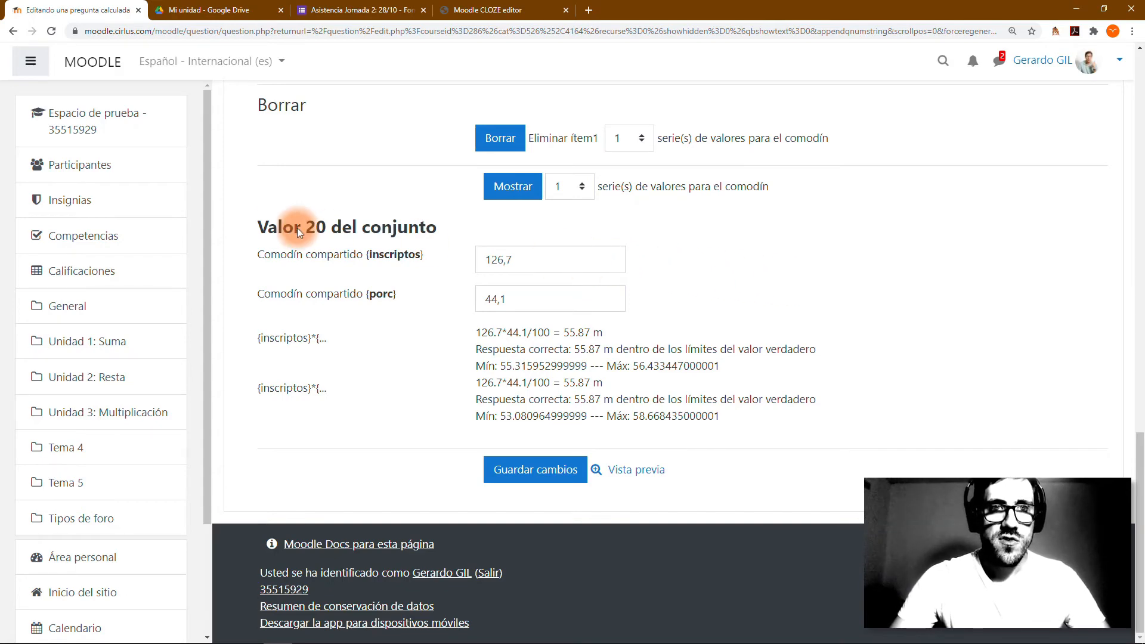
Examine the inscriptos and porc values of the last dataset item and the first formula's correct answer and limits
left_click_drag(255, 224, 438, 227)
left_click(439, 228)
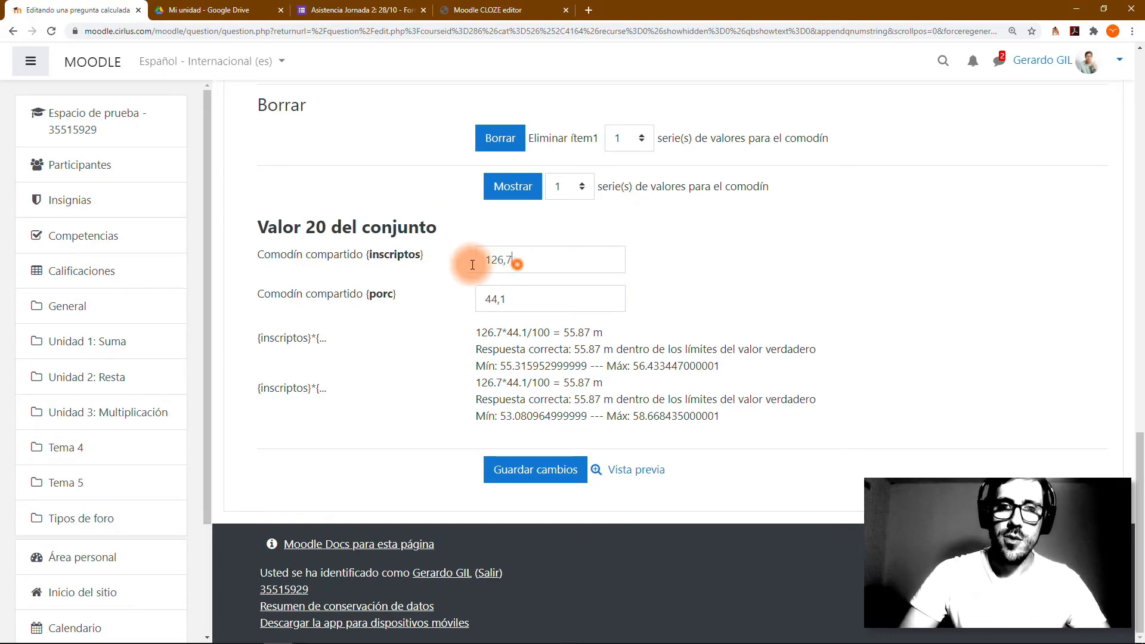
double_click(493, 262)
double_click(500, 299)
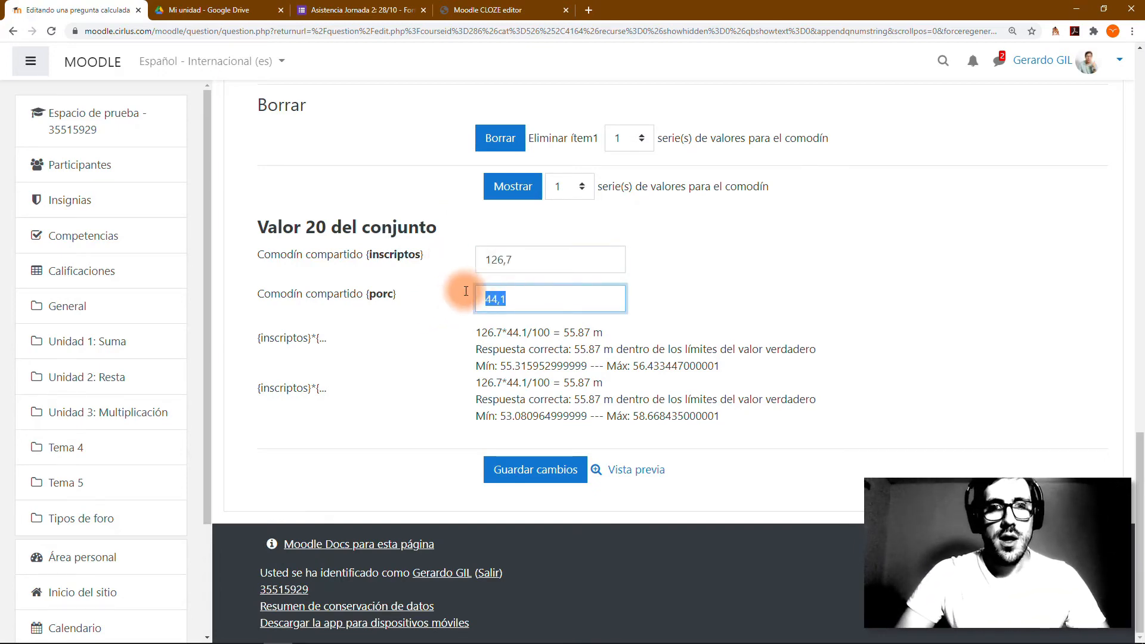
double_click(526, 259)
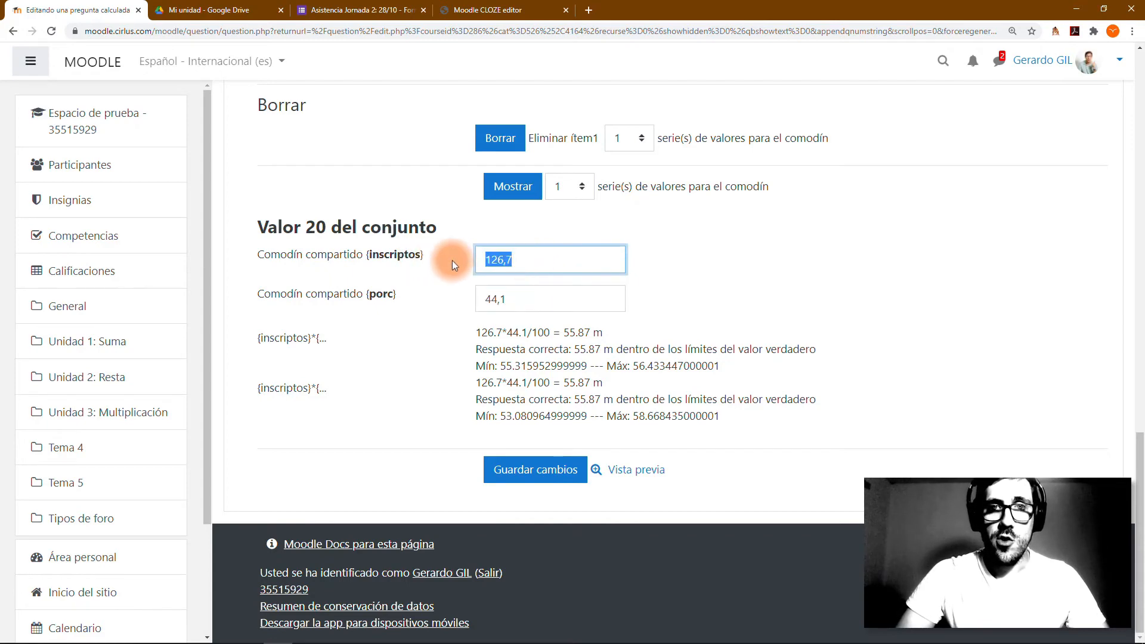
left_click(498, 259)
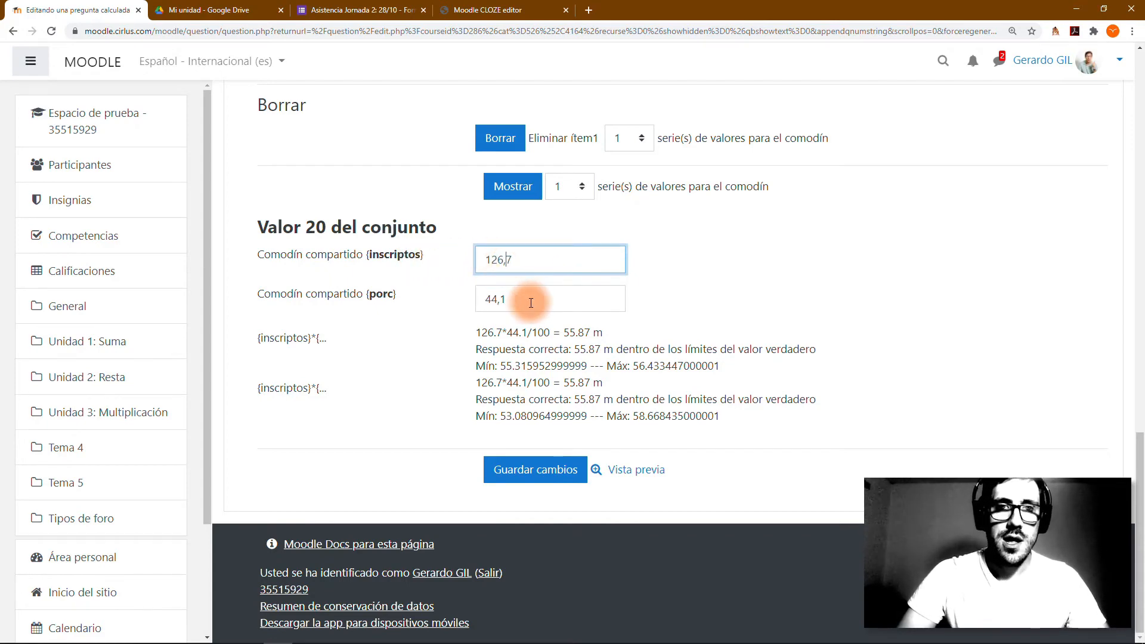
key("Tab")
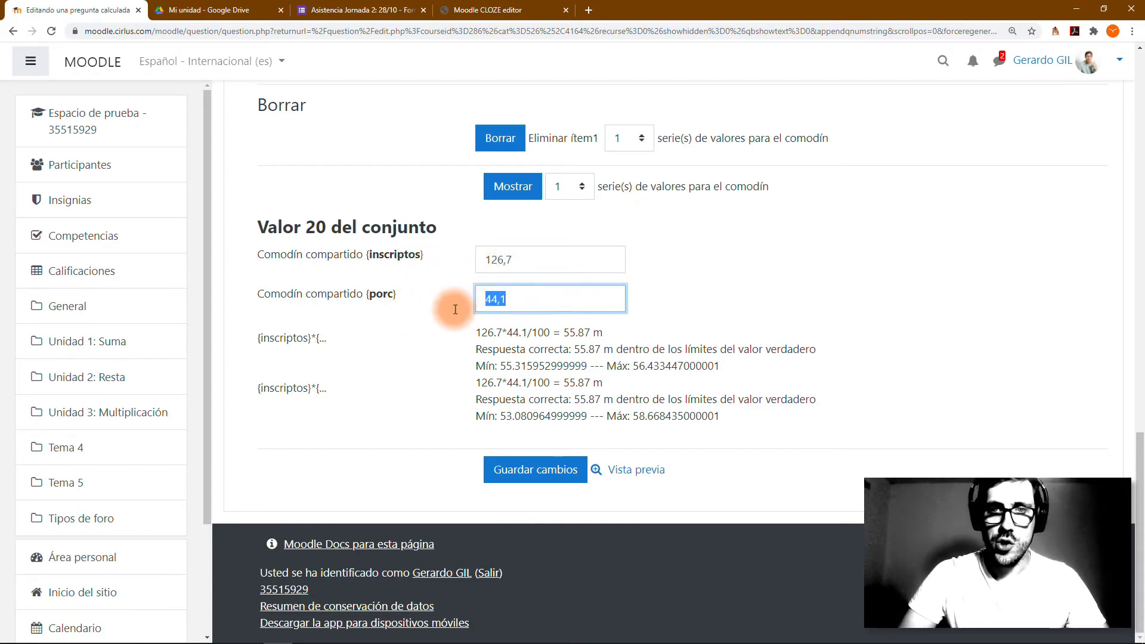
left_click_drag(475, 332, 722, 368)
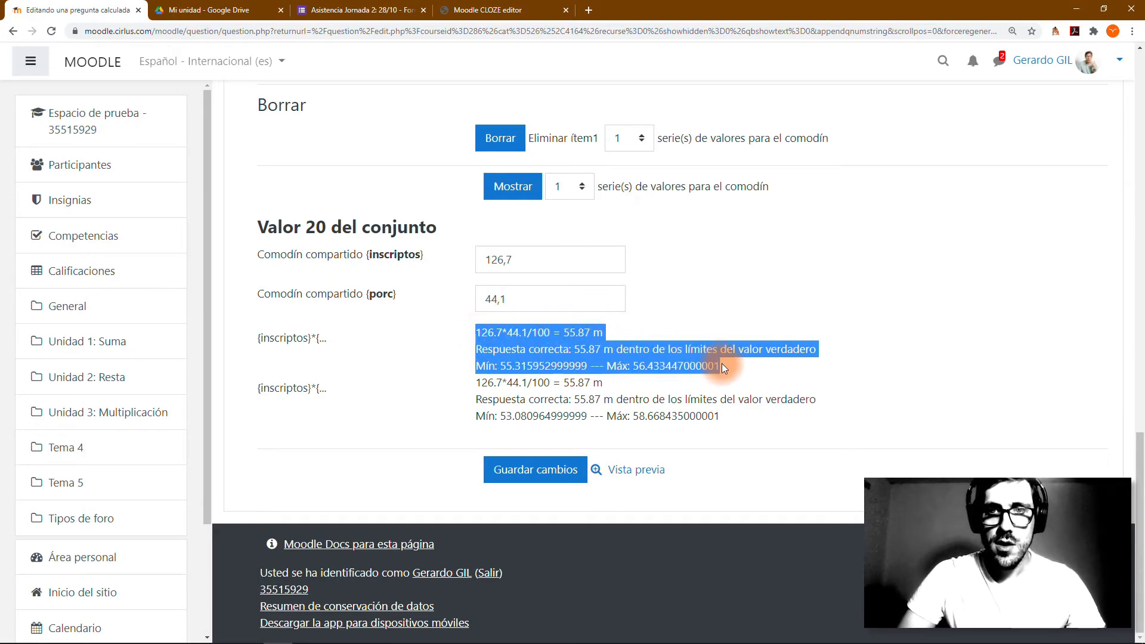
left_click(608, 349)
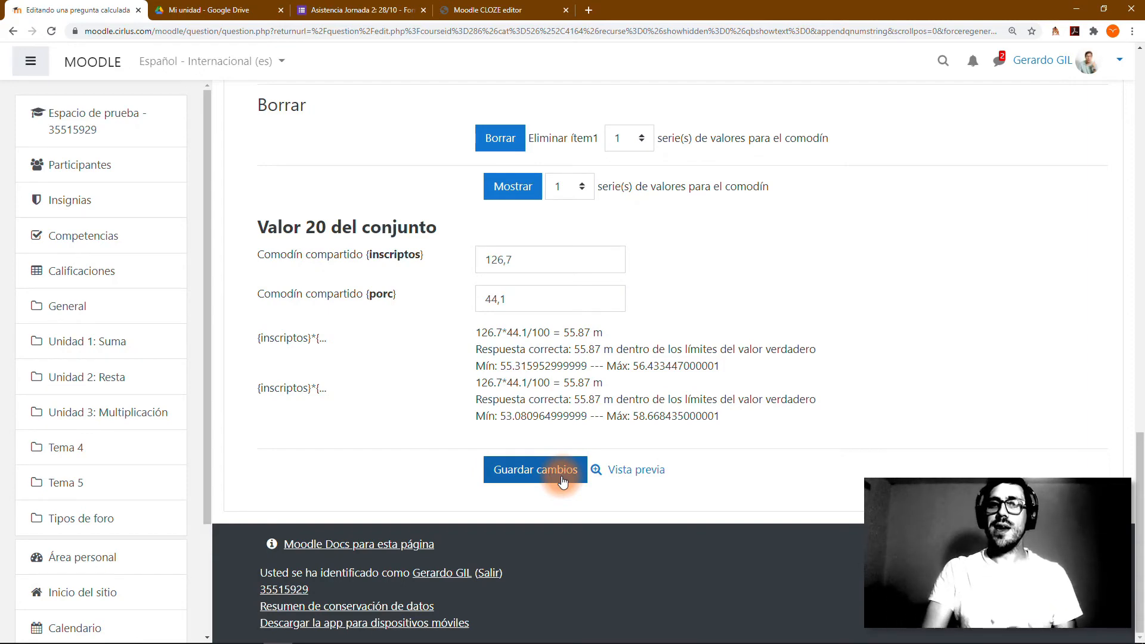
Check the number of items listed for inscriptos and porc in the shared wildcards table
scroll(561, 475, "up", 3)
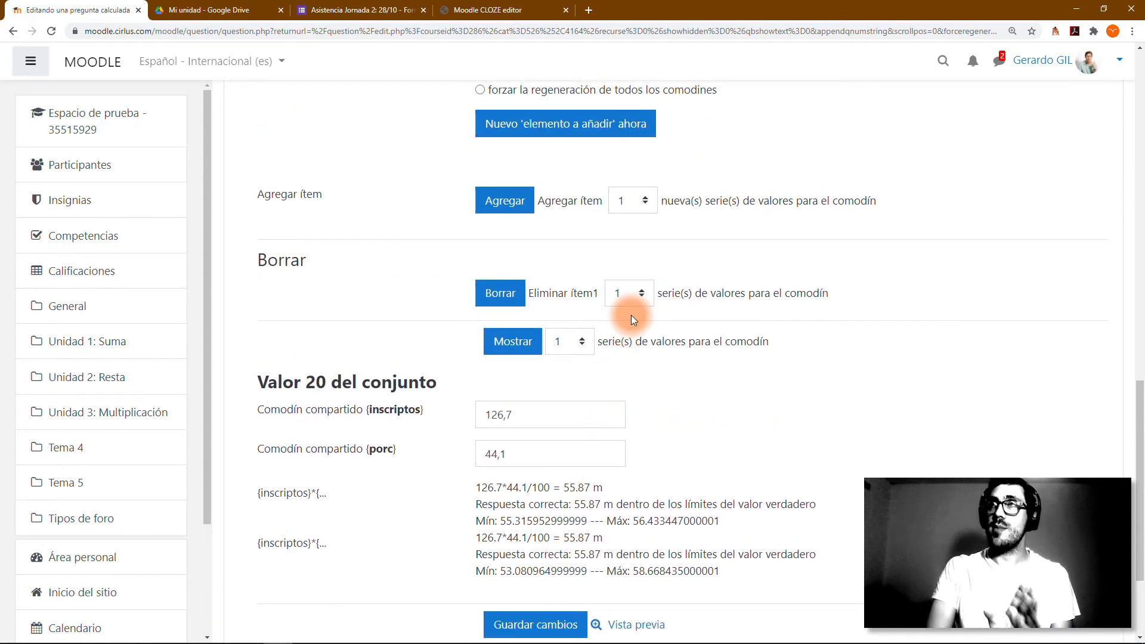
scroll(631, 315, "up", 1)
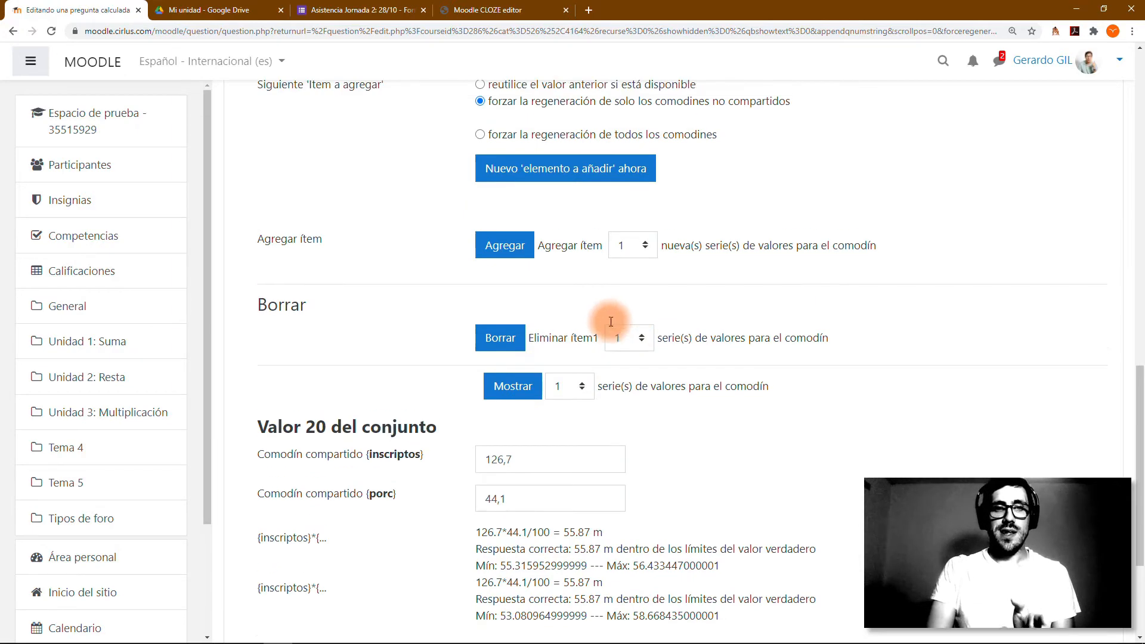
left_click_drag(245, 428, 438, 434)
scroll(439, 434, "up", 15)
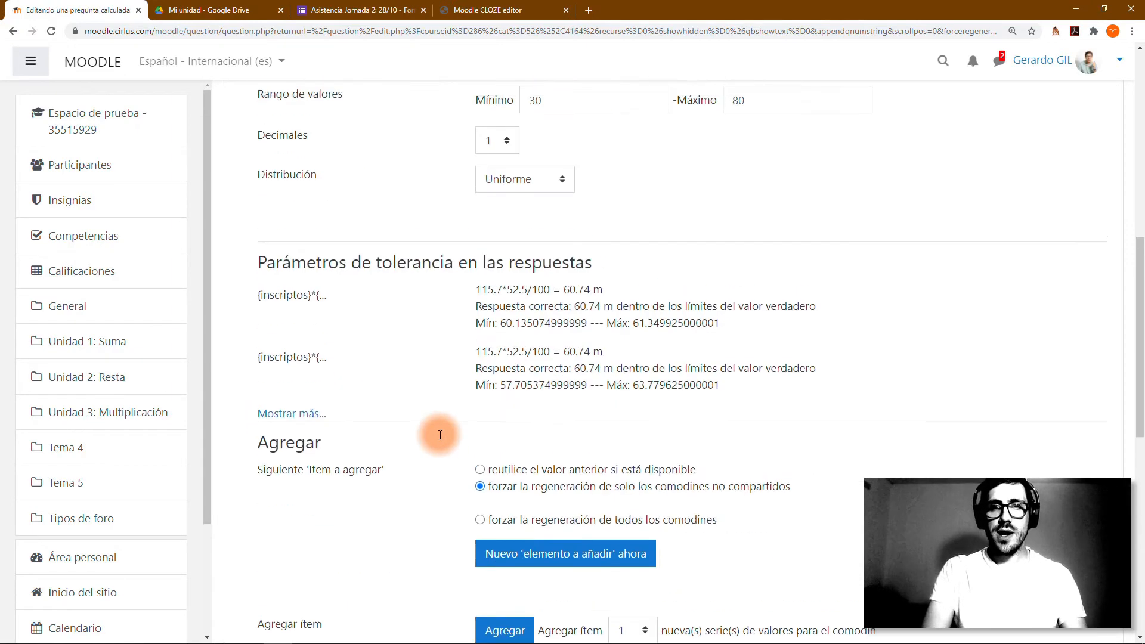
scroll(440, 434, "up", 1)
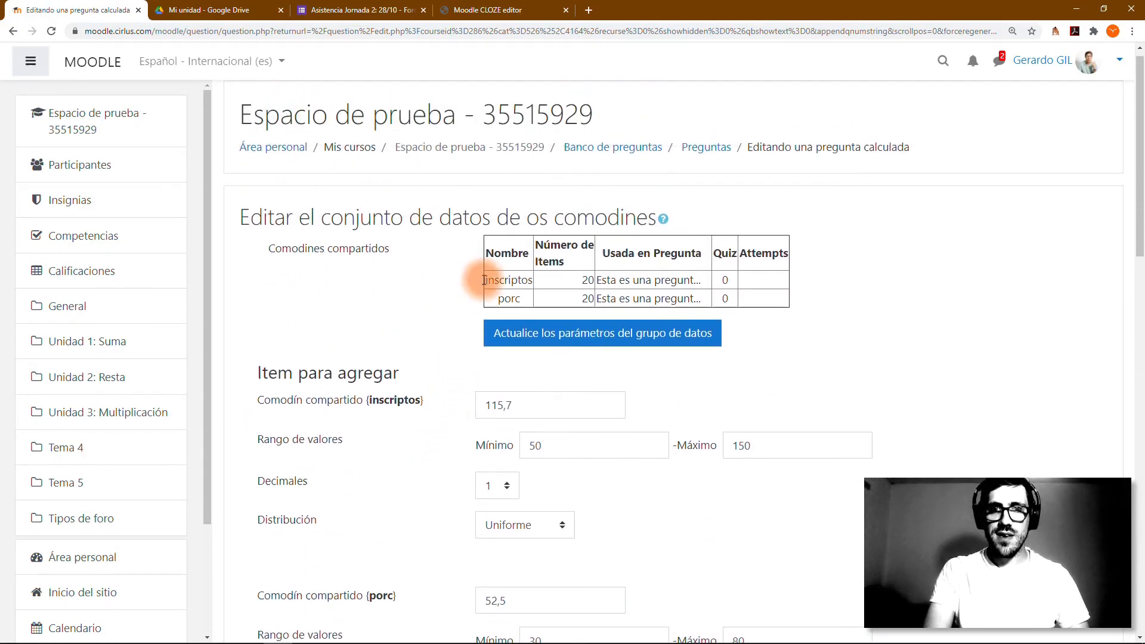
left_click_drag(483, 278, 629, 275)
left_click(575, 287)
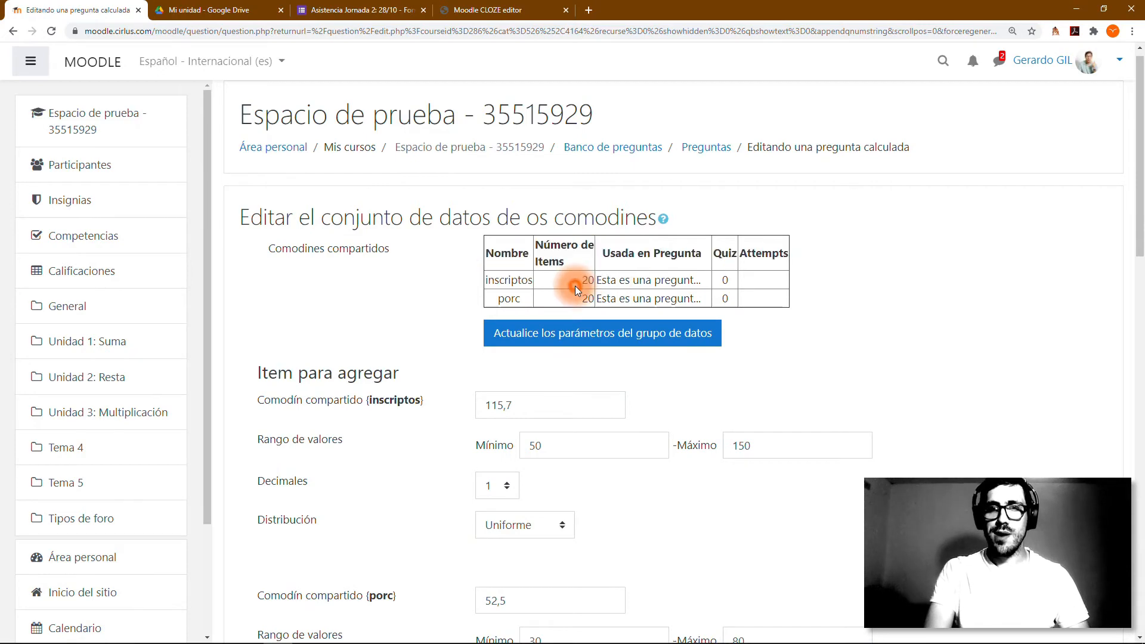
double_click(587, 282)
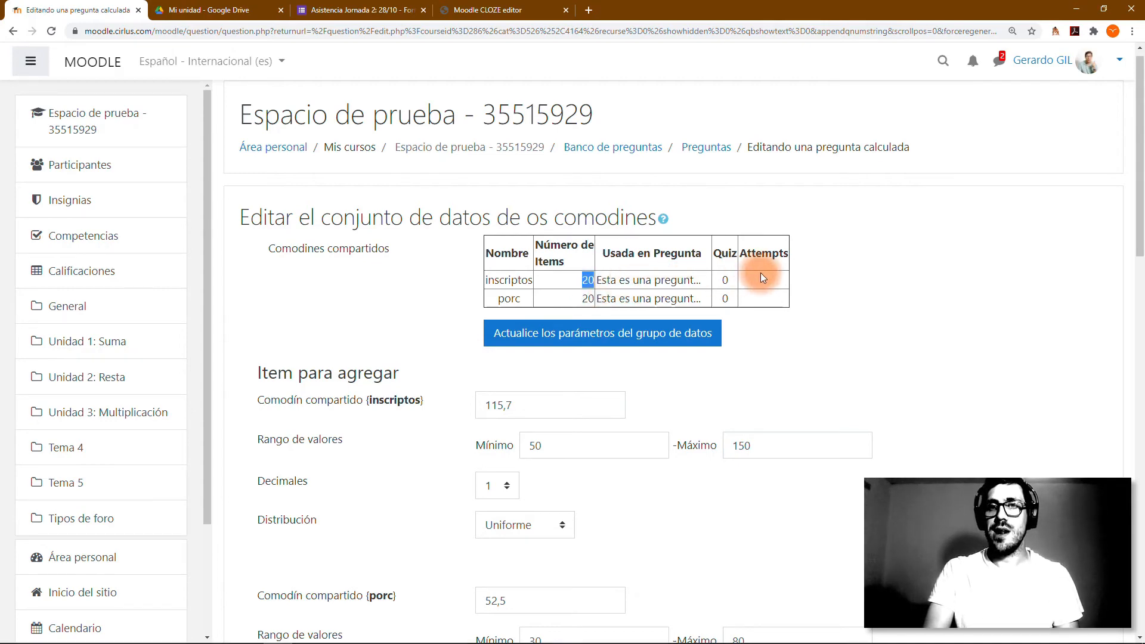
Review the options for deleting series of wildcard values without removing any
scroll(760, 273, "down", 12)
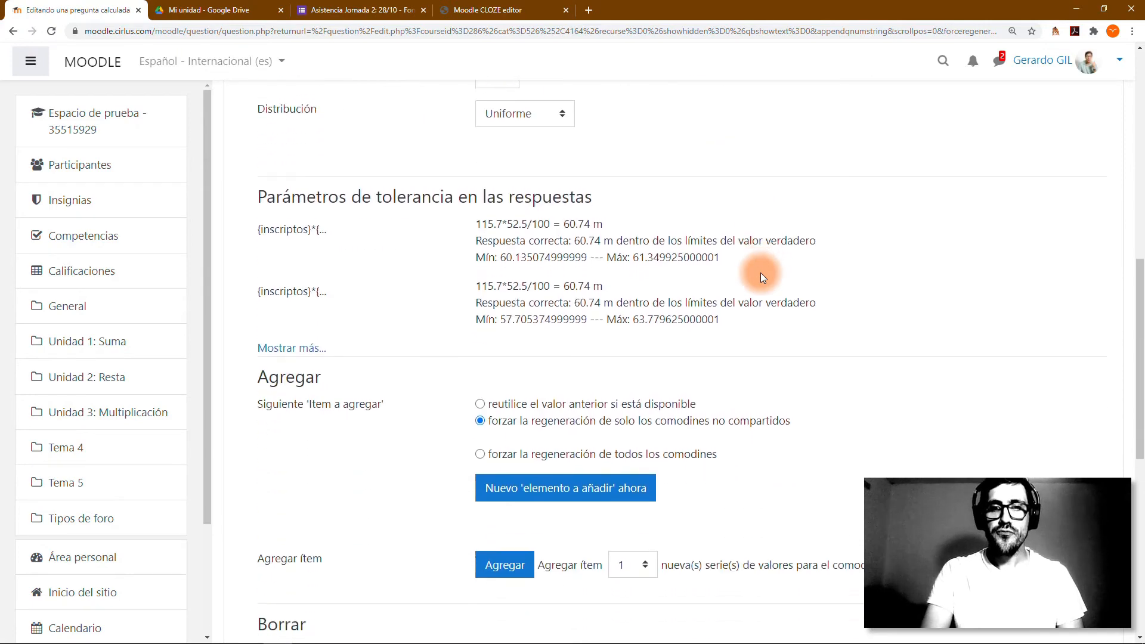
scroll(760, 273, "down", 3)
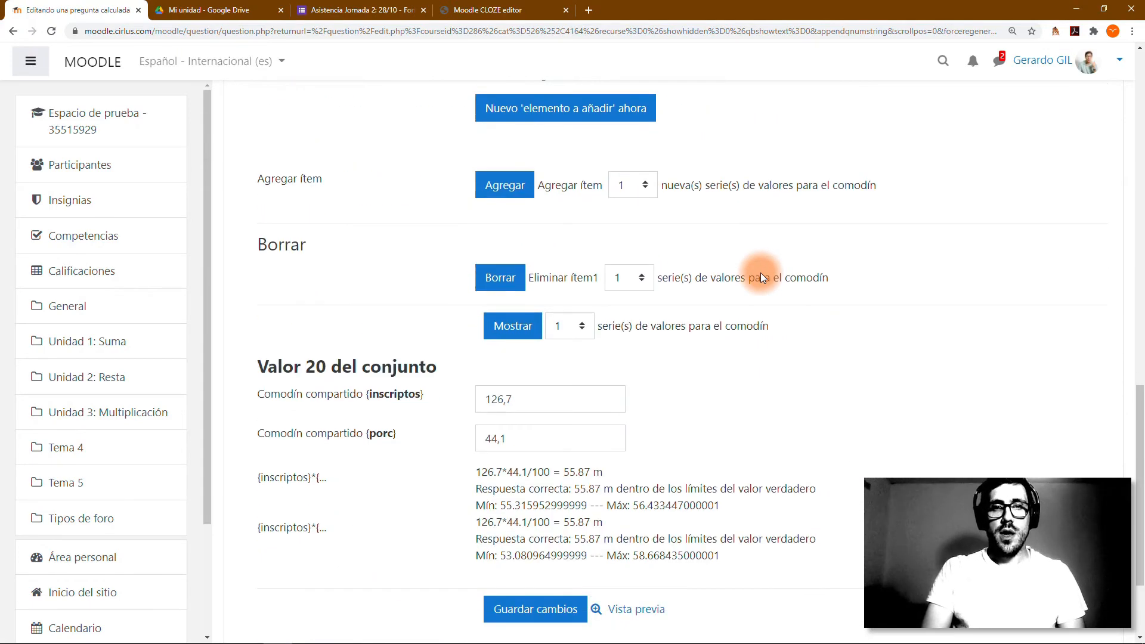
left_click_drag(237, 244, 364, 235)
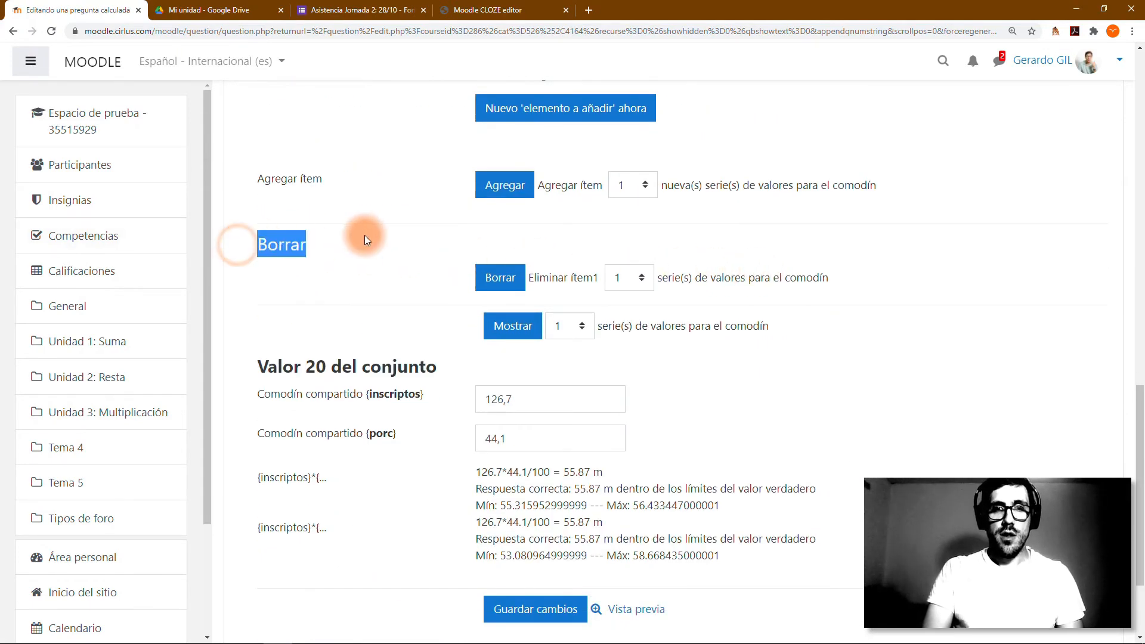
left_click(618, 281)
left_click(859, 248)
left_click(860, 248)
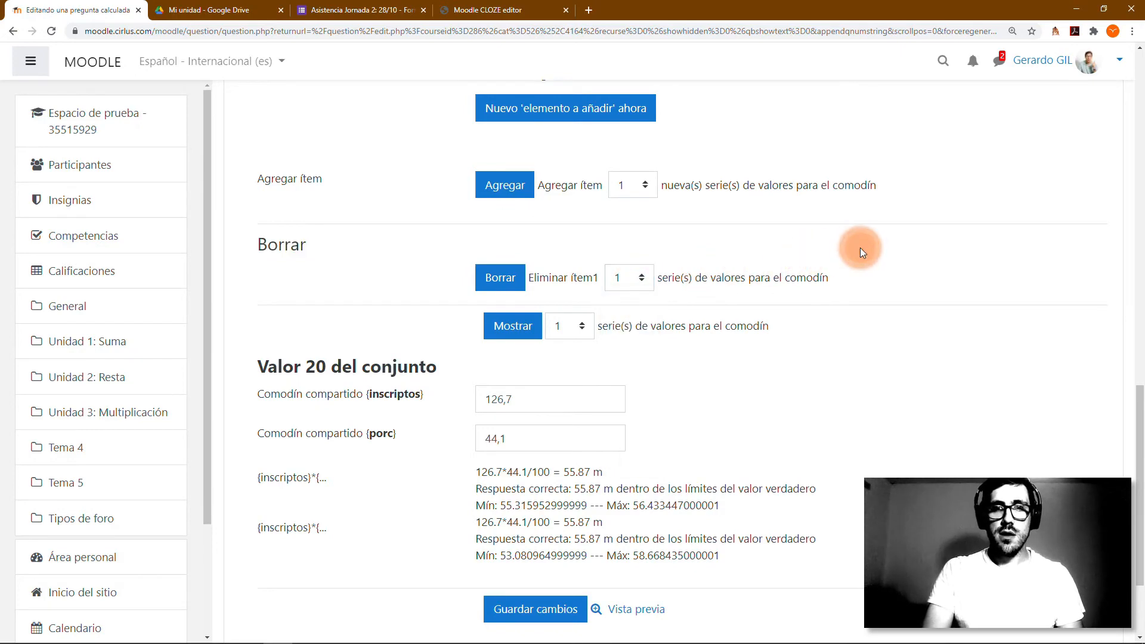
Display 20 series of wildcard values from the dataset
left_click(611, 319)
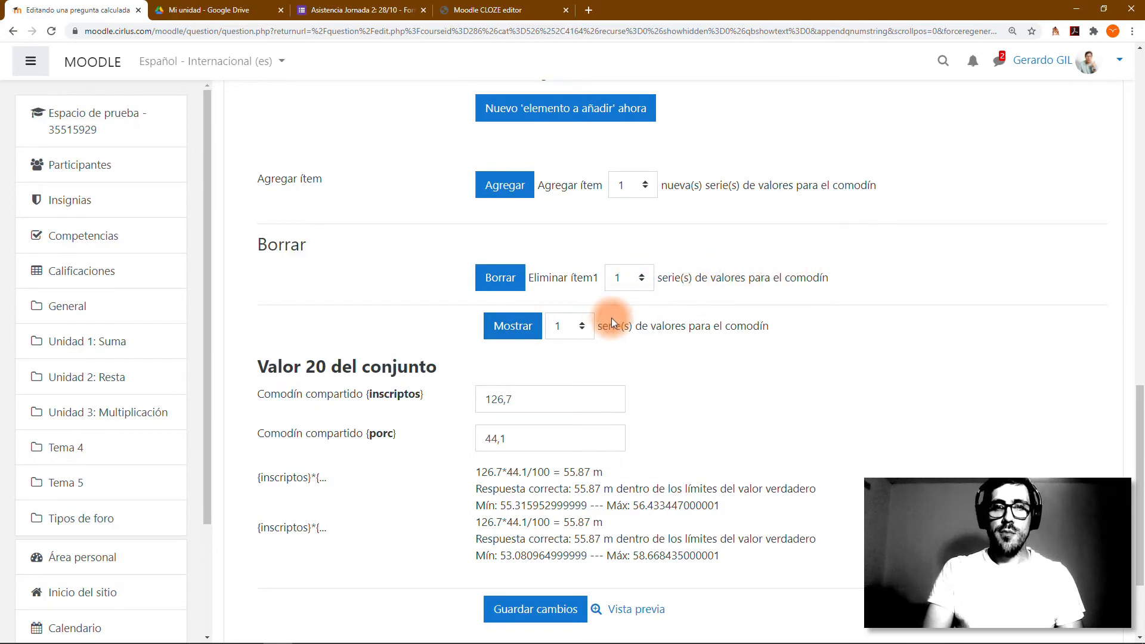
left_click(582, 326)
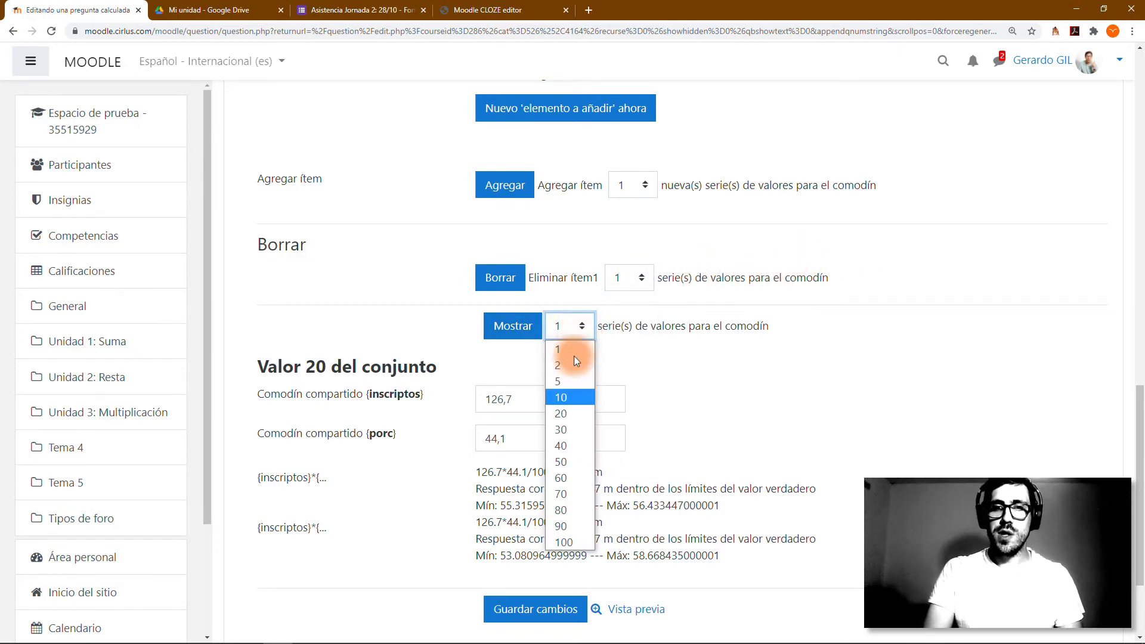
left_click(560, 413)
left_click(505, 334)
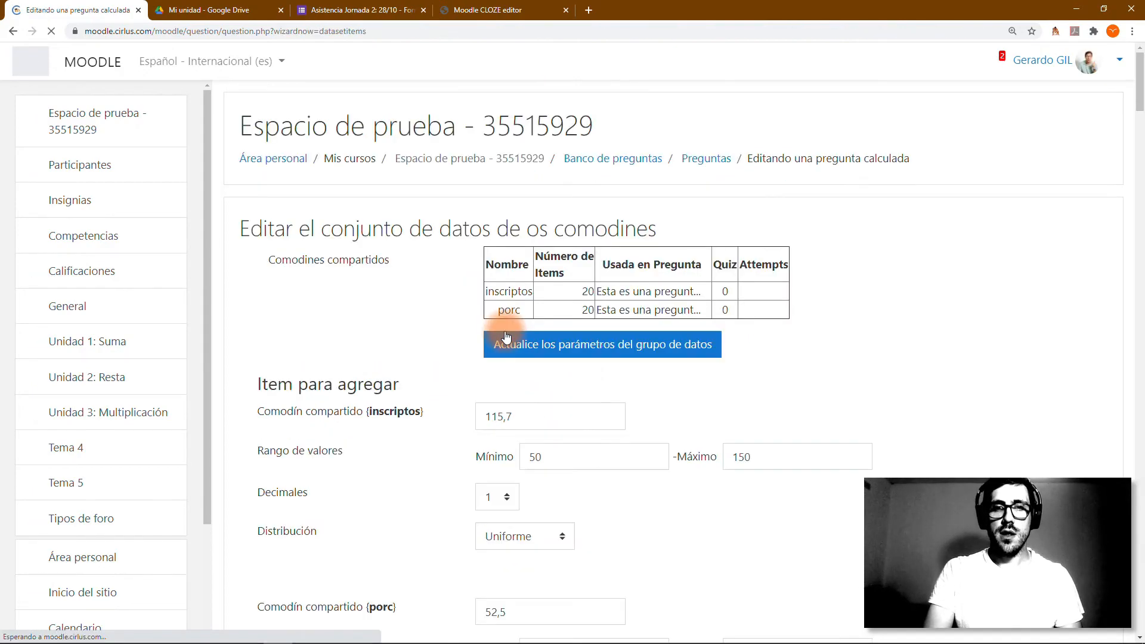
Mark out the blocks of dataset values 20 and 19 in turn with a screen-capture selection
scroll(358, 471, "down", 14)
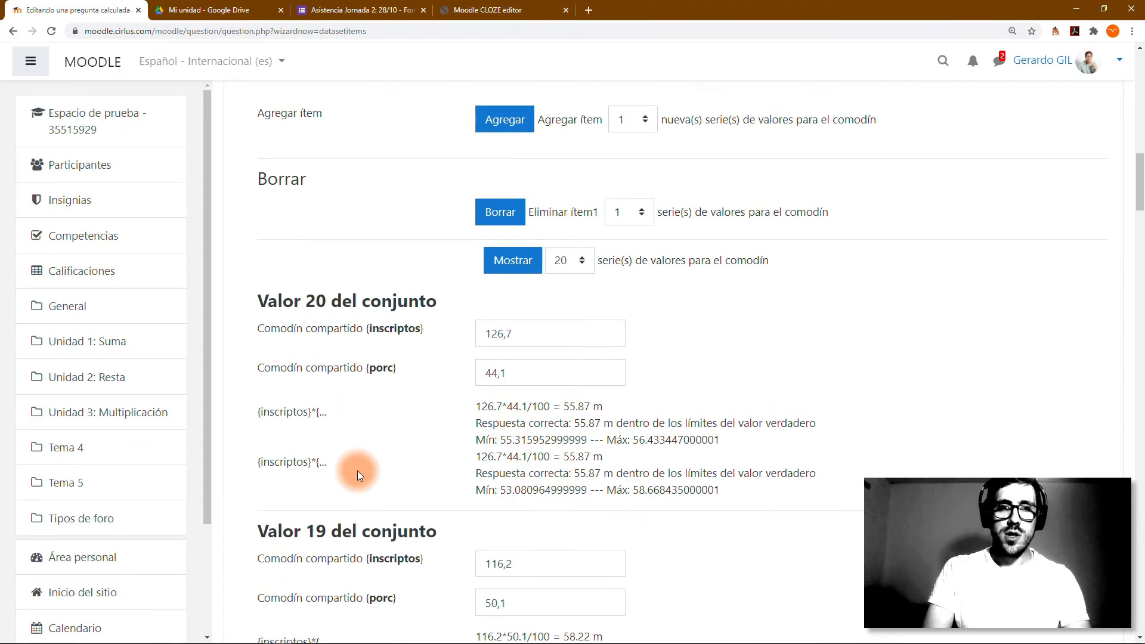
scroll(357, 474, "down", 2)
key("Print")
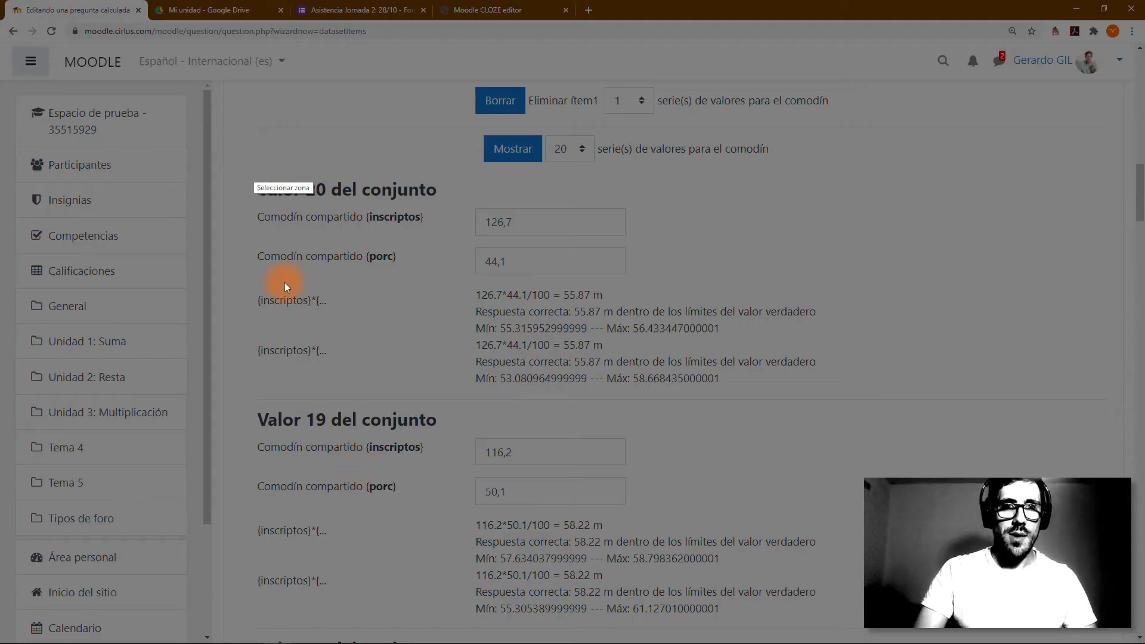
left_click_drag(241, 169, 838, 390)
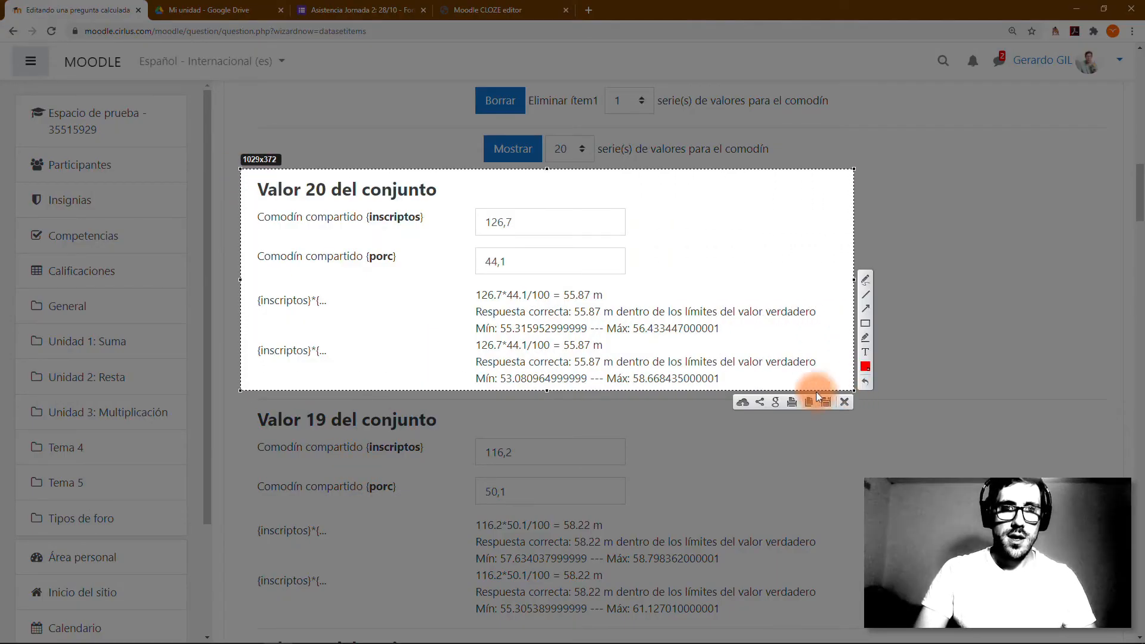
left_click_drag(243, 408, 867, 623)
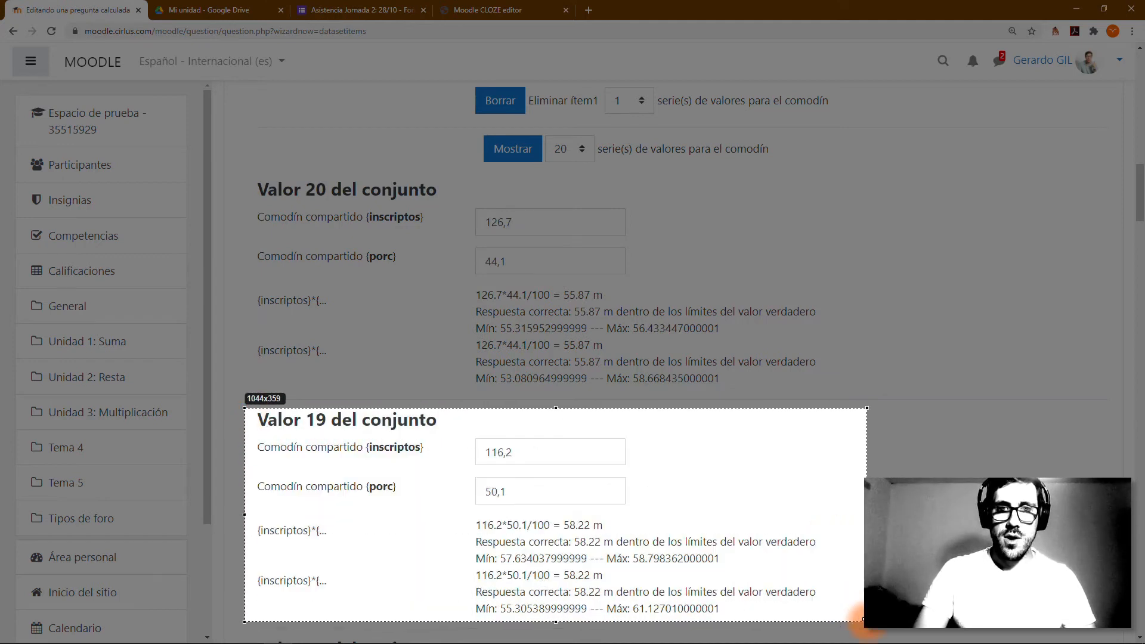
key("ctrl+c")
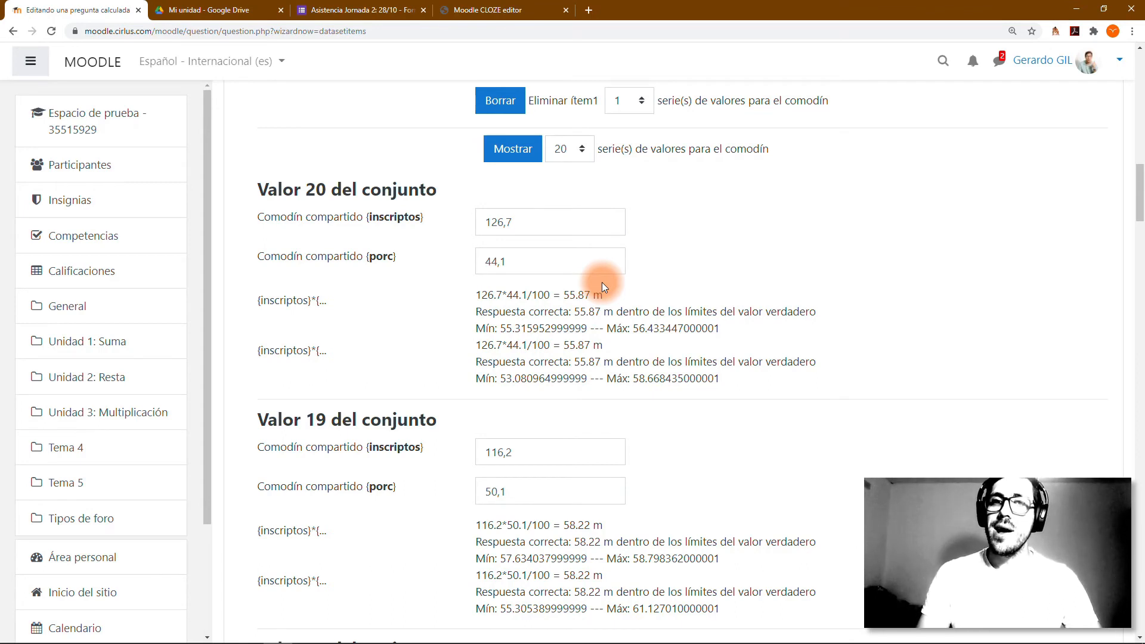
Set inscriptos to 126 and porc to 50 in dataset value 20
left_click(576, 220)
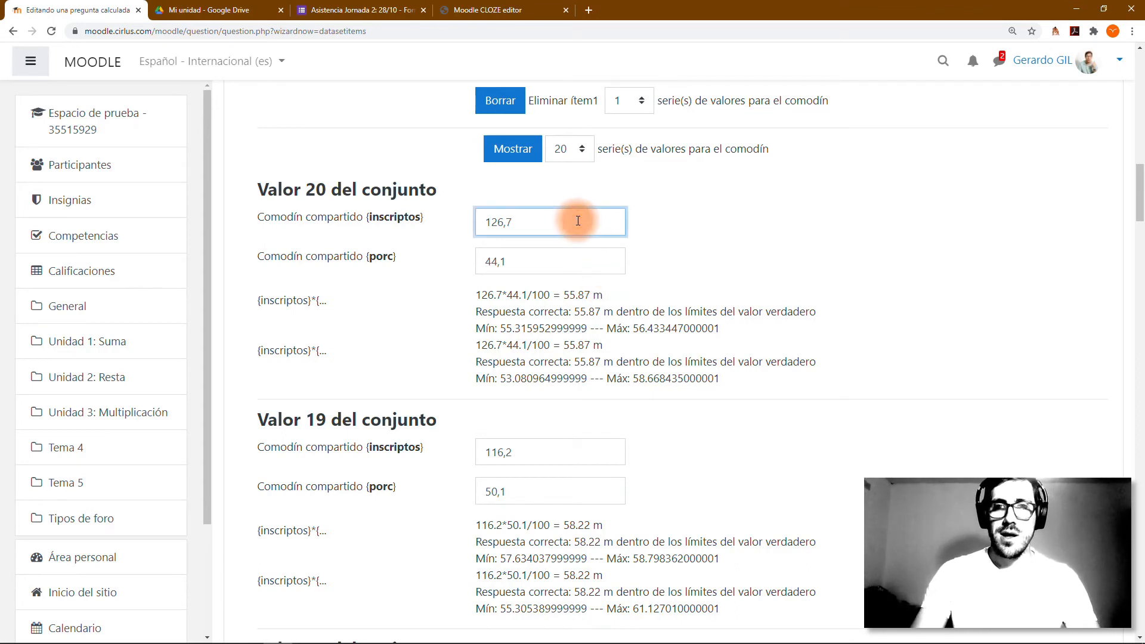
left_click(549, 258)
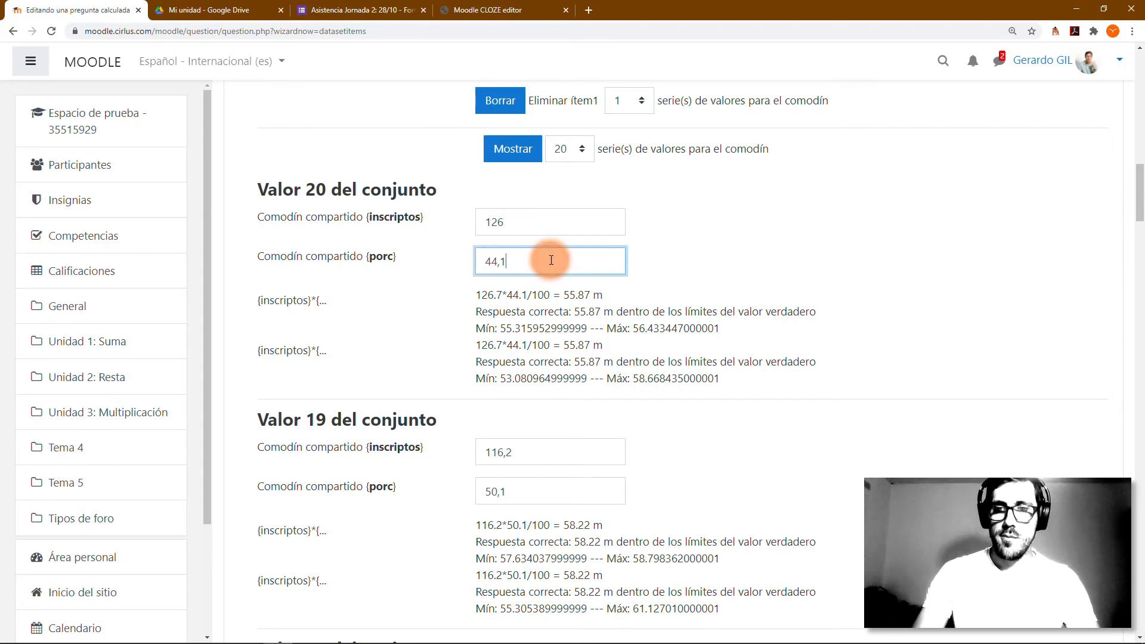
key("BackSpace")
key("BackSpace")
scroll(551, 260, "down", 1)
double_click(519, 235)
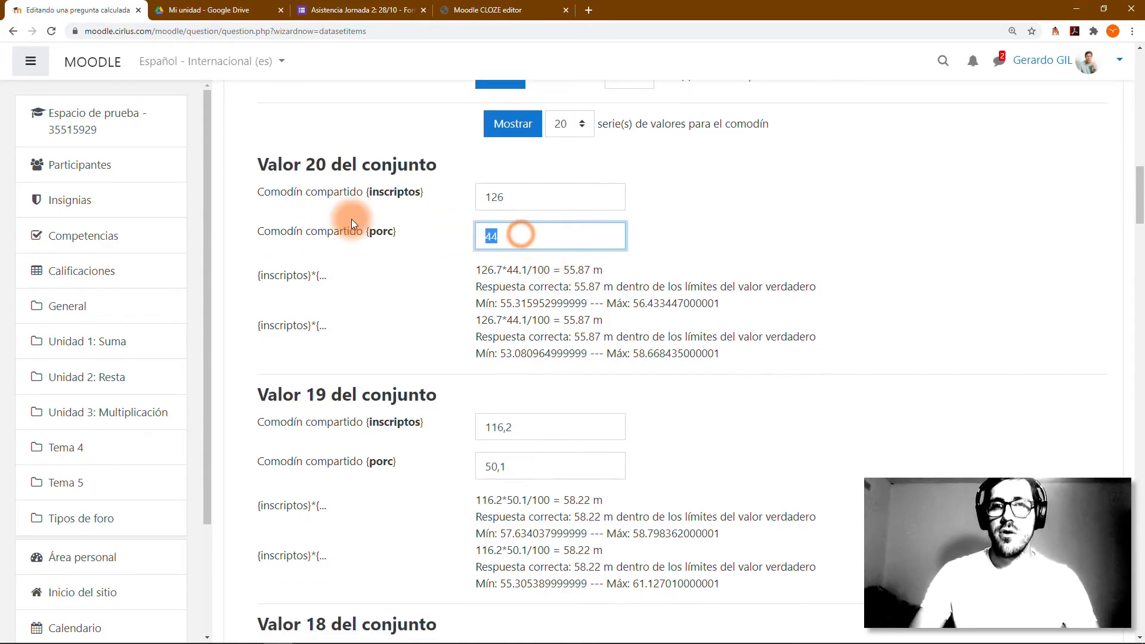
type("50")
Set inscriptos to 116 and porc to 63 in dataset value 19
scroll(352, 221, "down", 3)
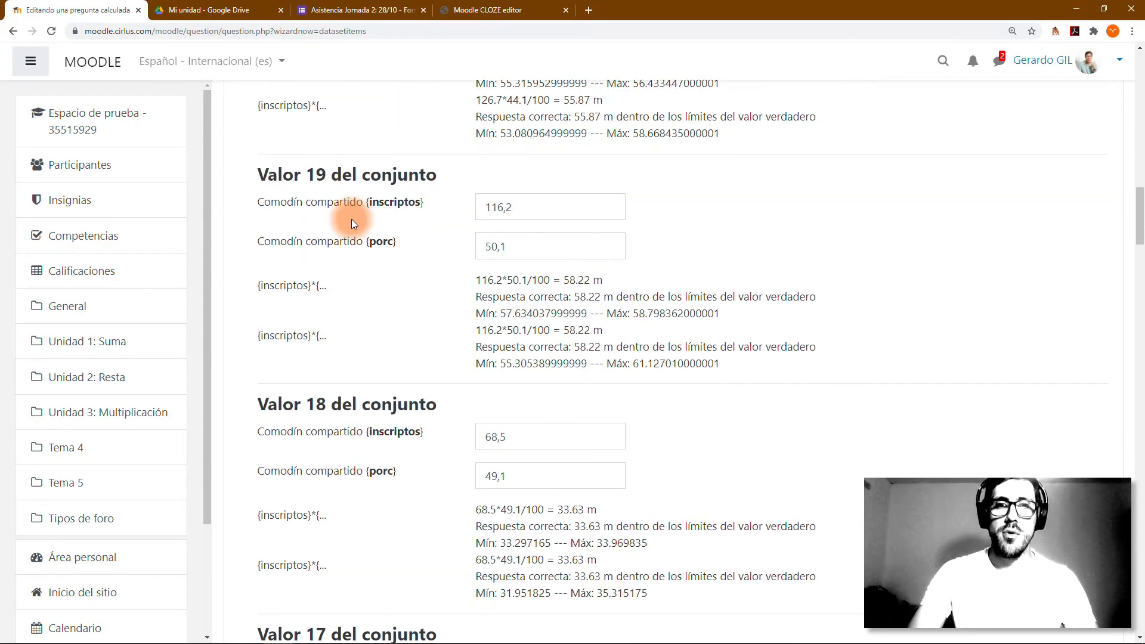
left_click(537, 212)
key("BackSpace")
key("BackSpace")
key("Tab")
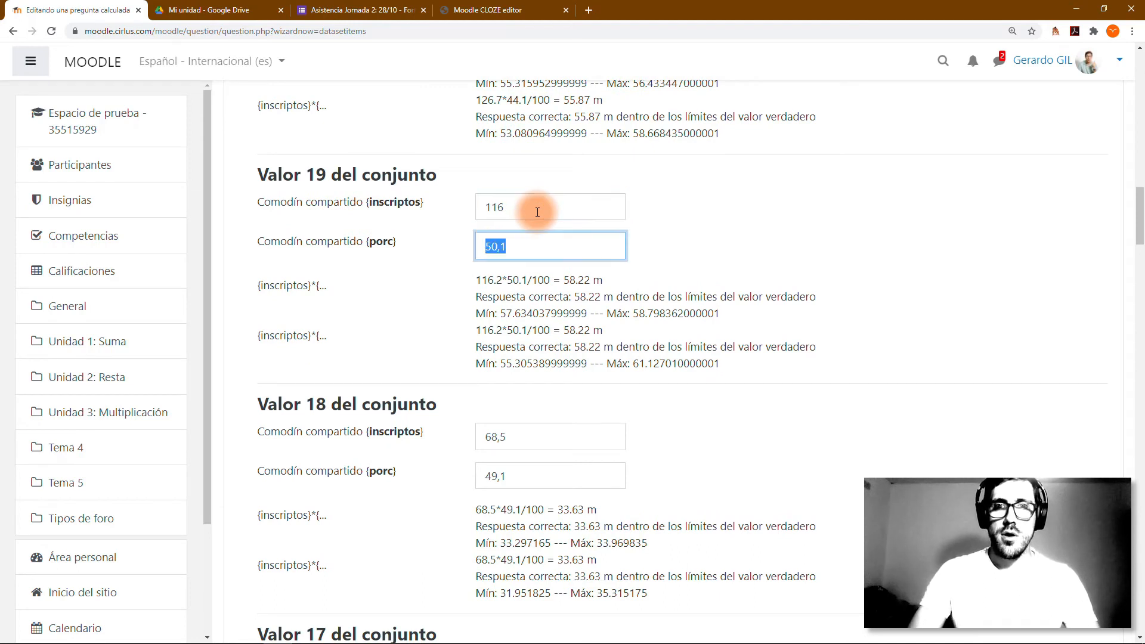
type("63")
key("Tab")
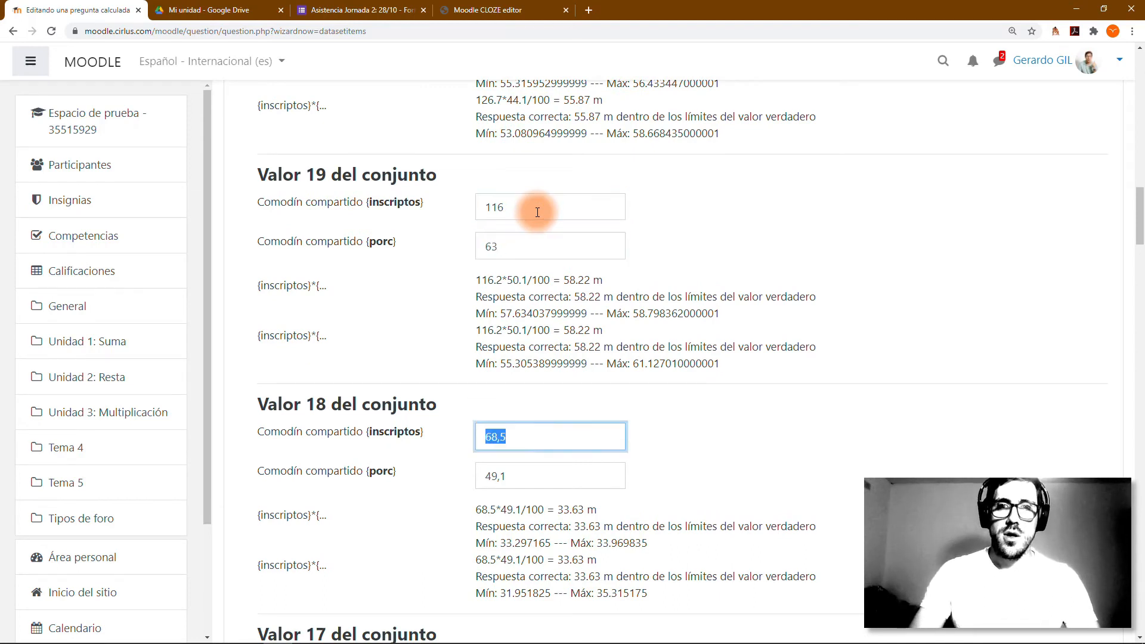
Set inscriptos to 68 in dataset value 18 and to 102 in dataset value 17, and check value 18's calculated result
key("Tab")
left_click(542, 436)
key("BackSpace")
key("BackSpace")
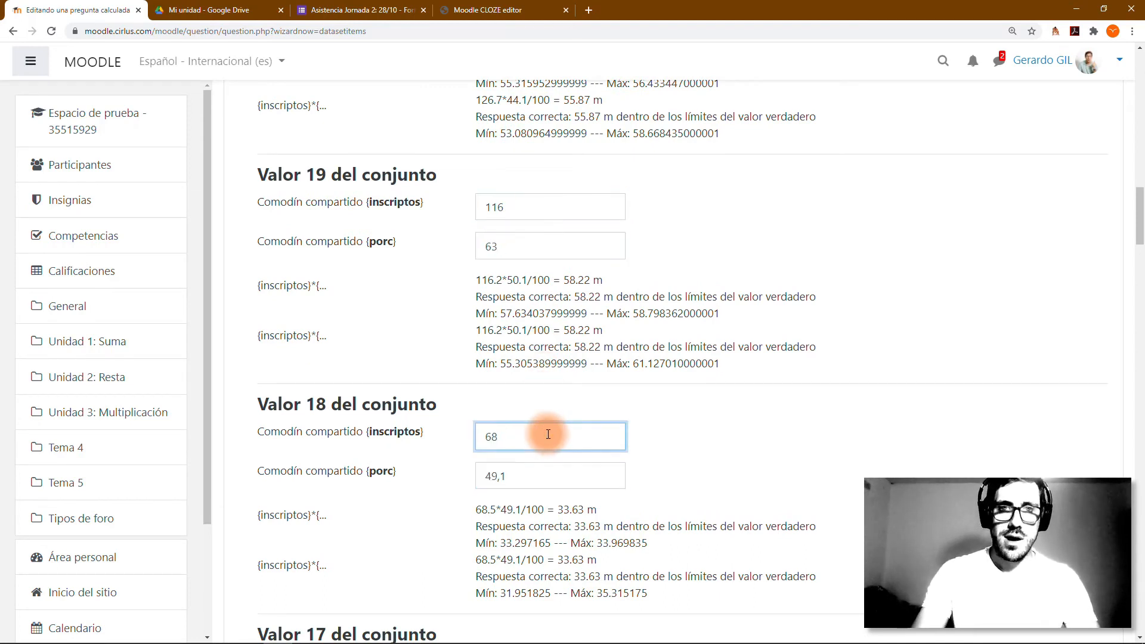
scroll(543, 433, "down", 5)
left_click(545, 371)
key("BackSpace")
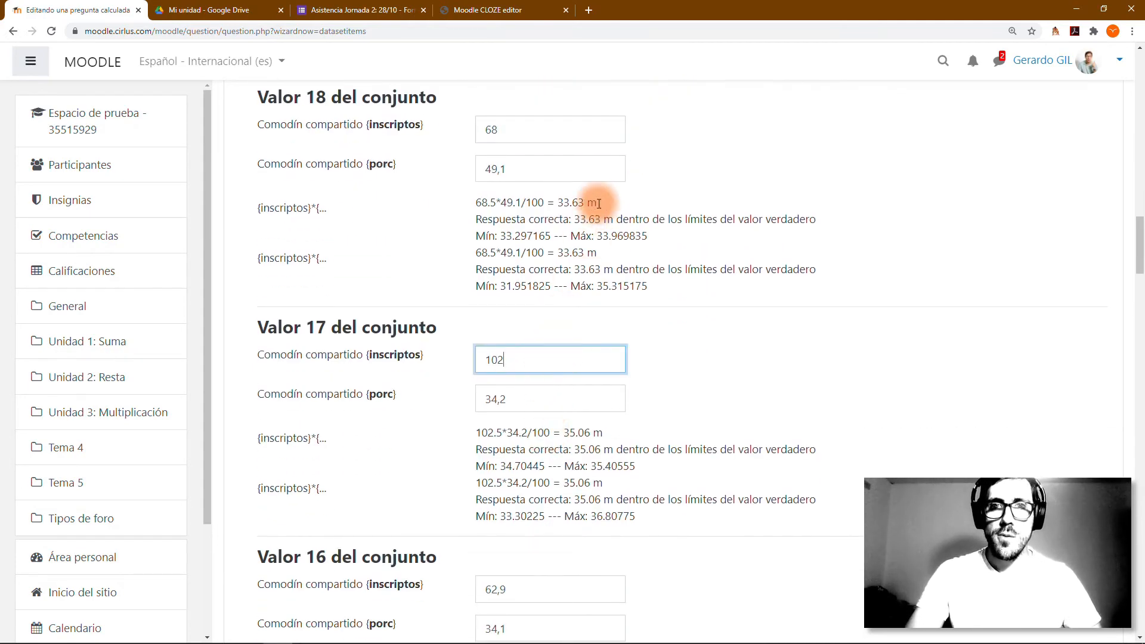
left_click_drag(596, 203, 559, 201)
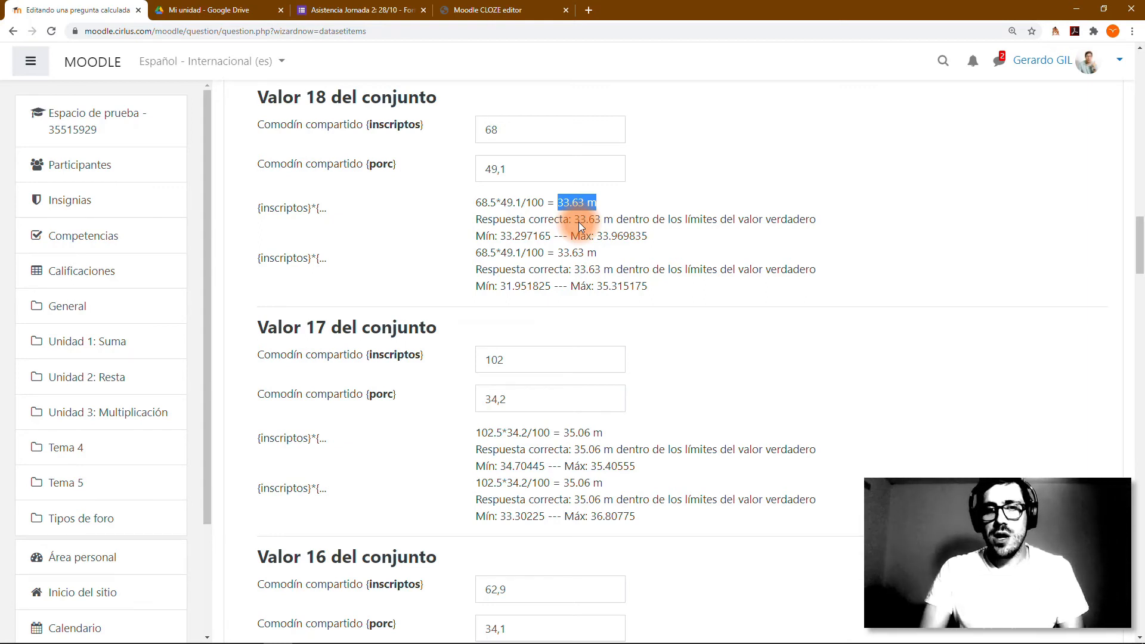
Set inscriptos to 62 in dataset value 16 and remove the decimal digit from inscriptos in dataset value 15
scroll(577, 225, "down", 2)
left_click(537, 467)
key("BackSpace")
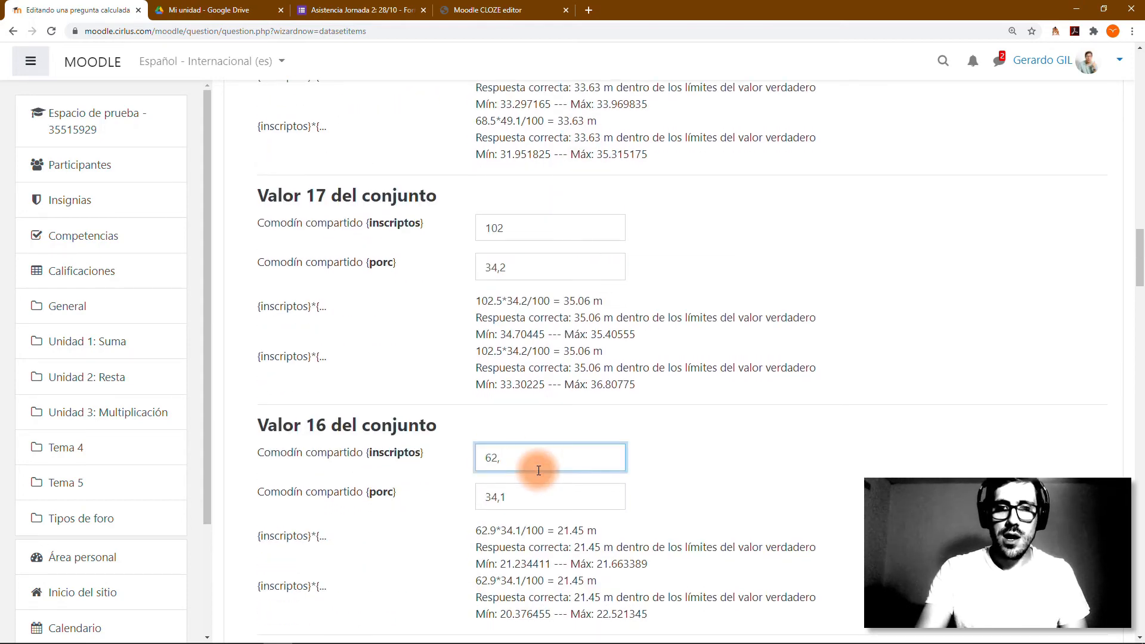
key("BackSpace")
scroll(539, 463, "down", 4)
left_click(540, 454)
key("BackSpace")
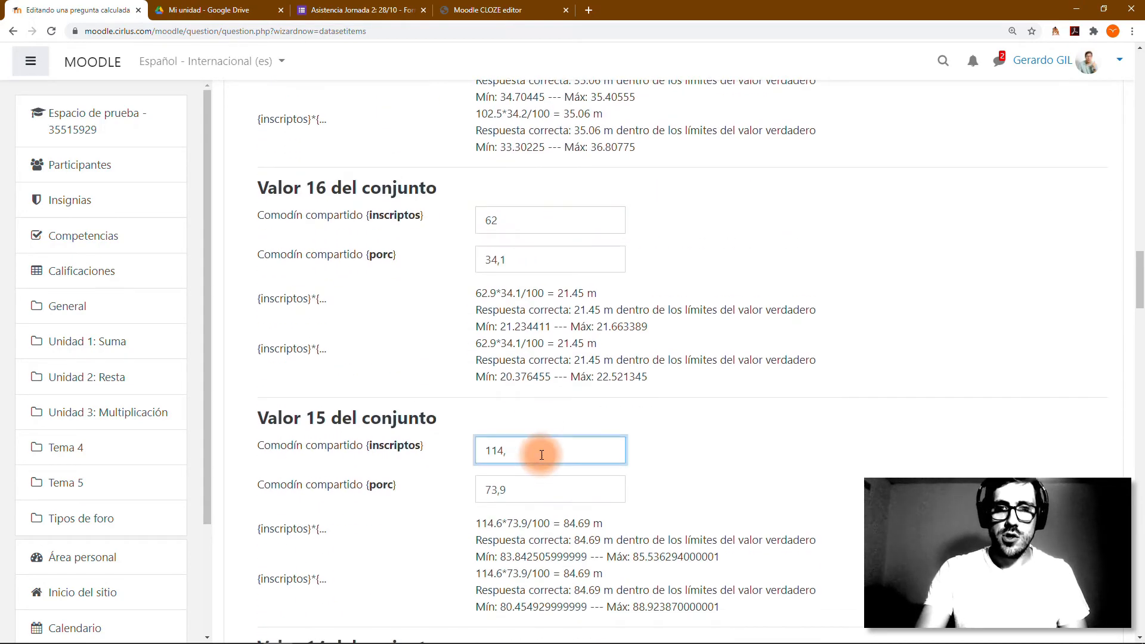
Save the edited wildcard dataset of the calculated question
scroll(541, 455, "down", 20)
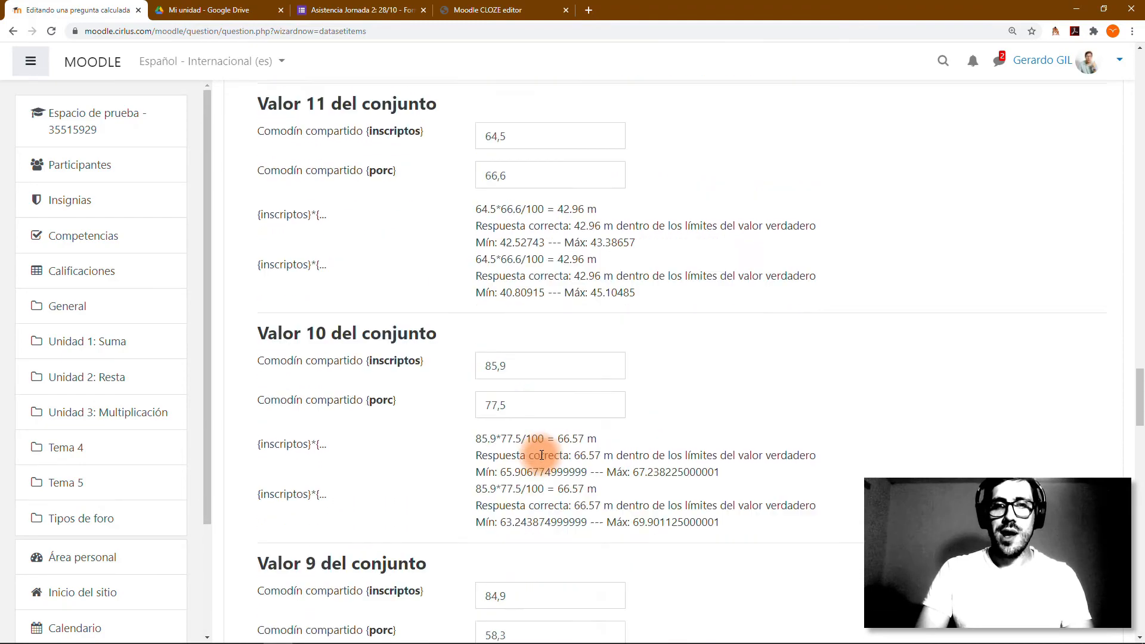
scroll(541, 455, "down", 20)
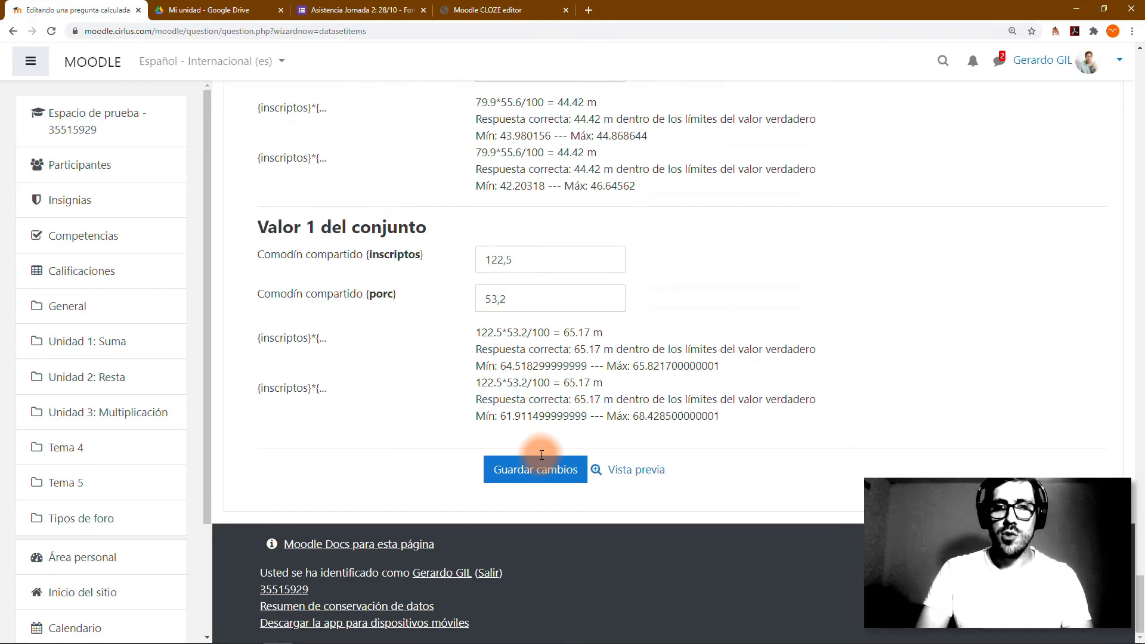
left_click(566, 479)
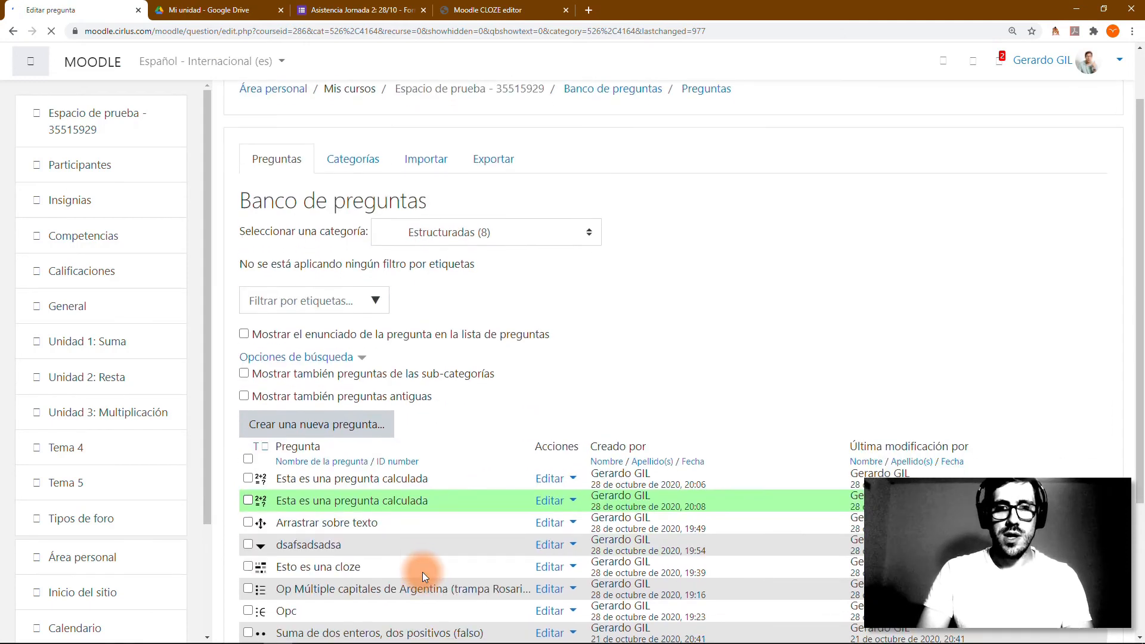
Preview the highlighted calculated question and examine the inscriptos and percentage values inserted in its wording
left_click(547, 502)
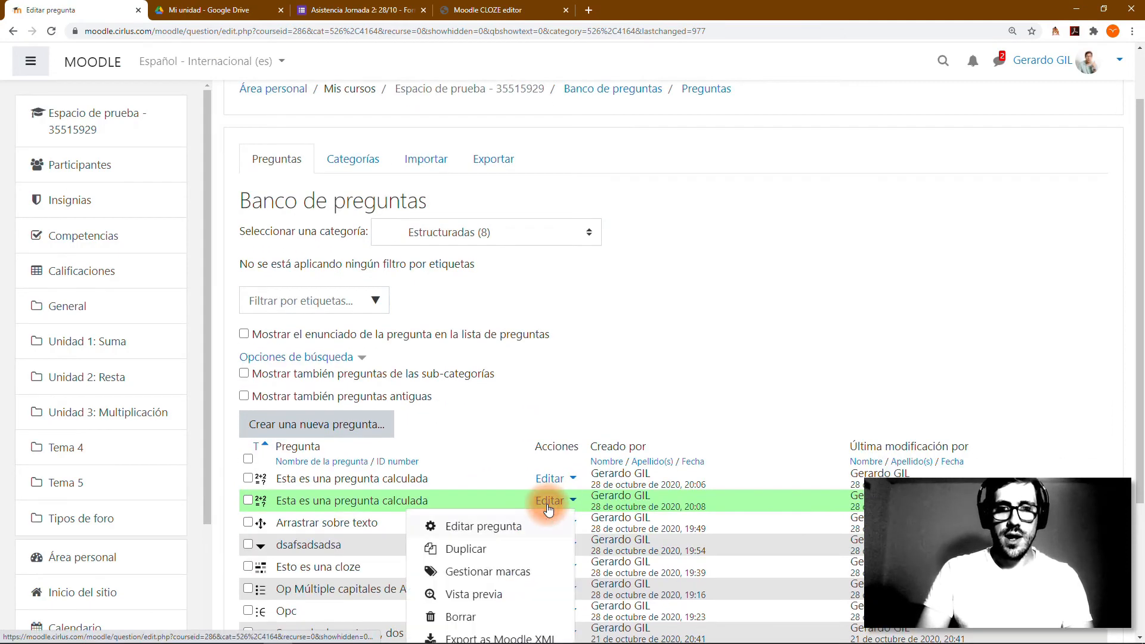
left_click(489, 594)
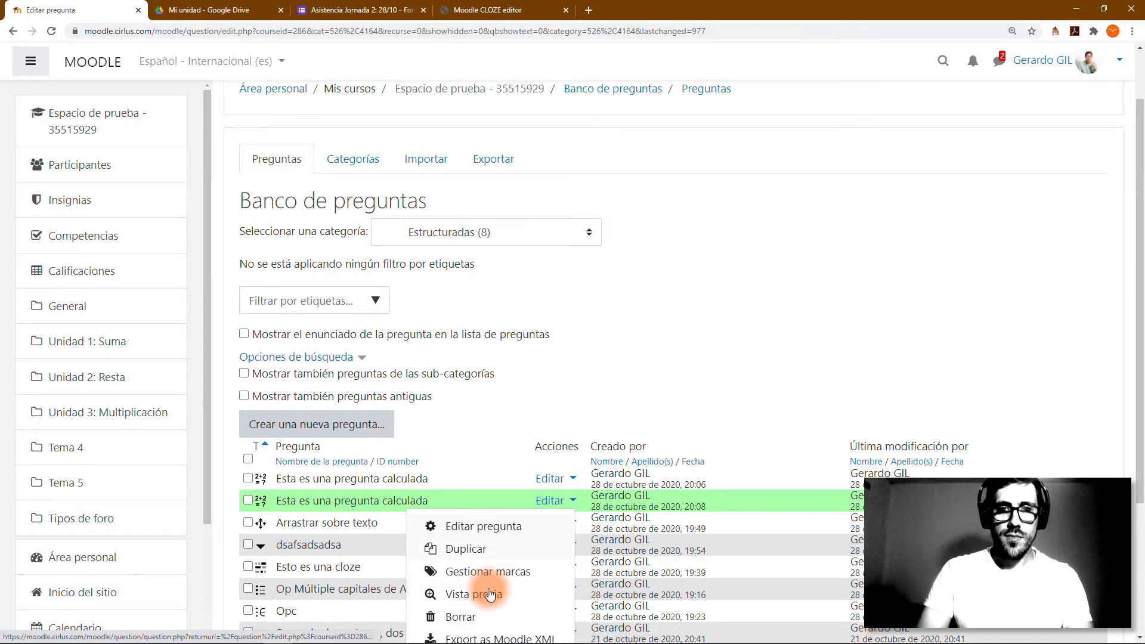
left_click(482, 598)
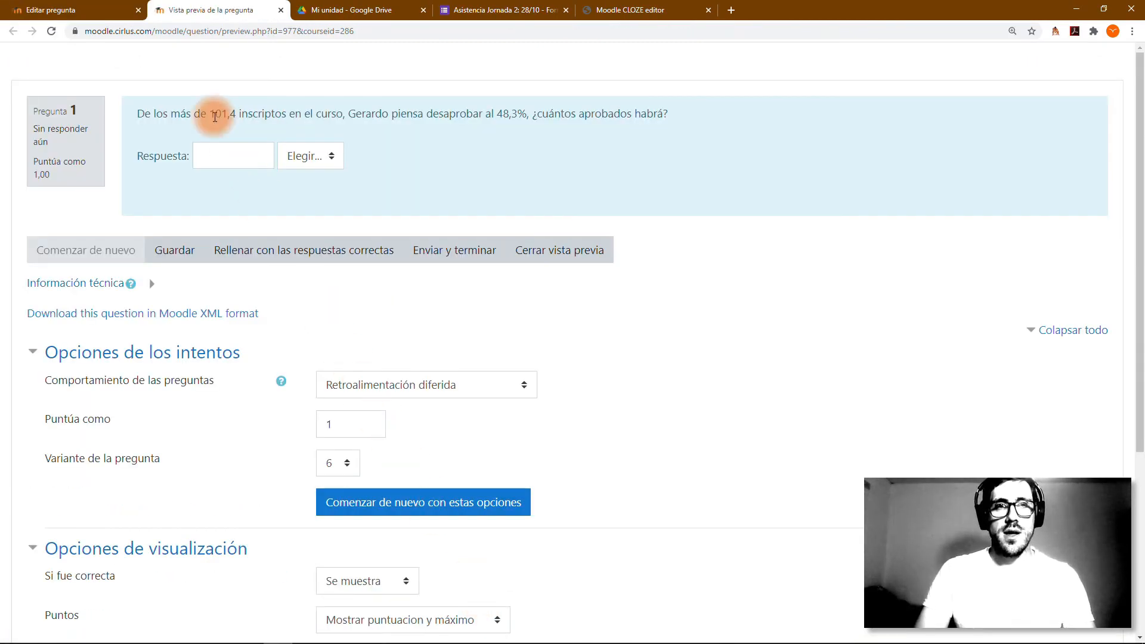
left_click_drag(210, 114, 243, 115)
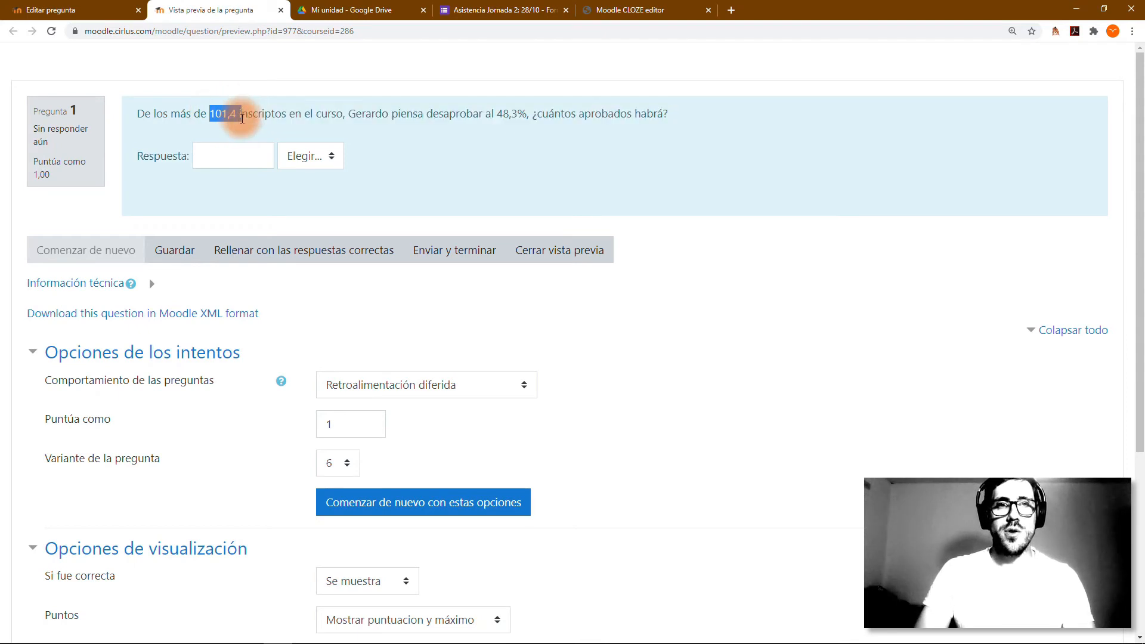
left_click(507, 113)
left_click_drag(510, 113, 527, 118)
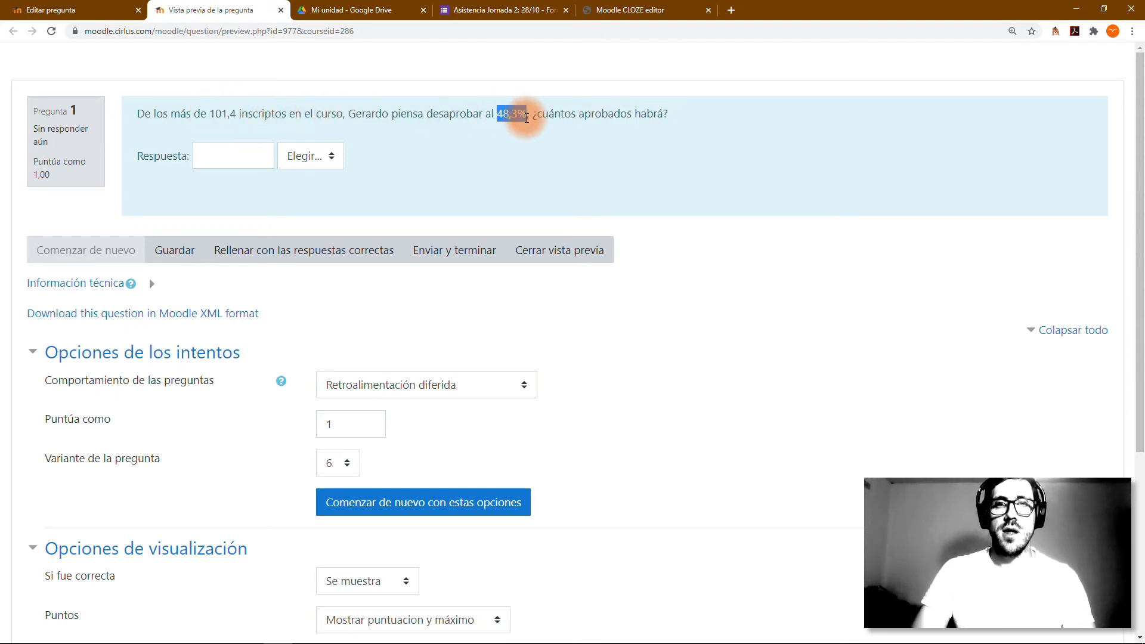
left_click(527, 118)
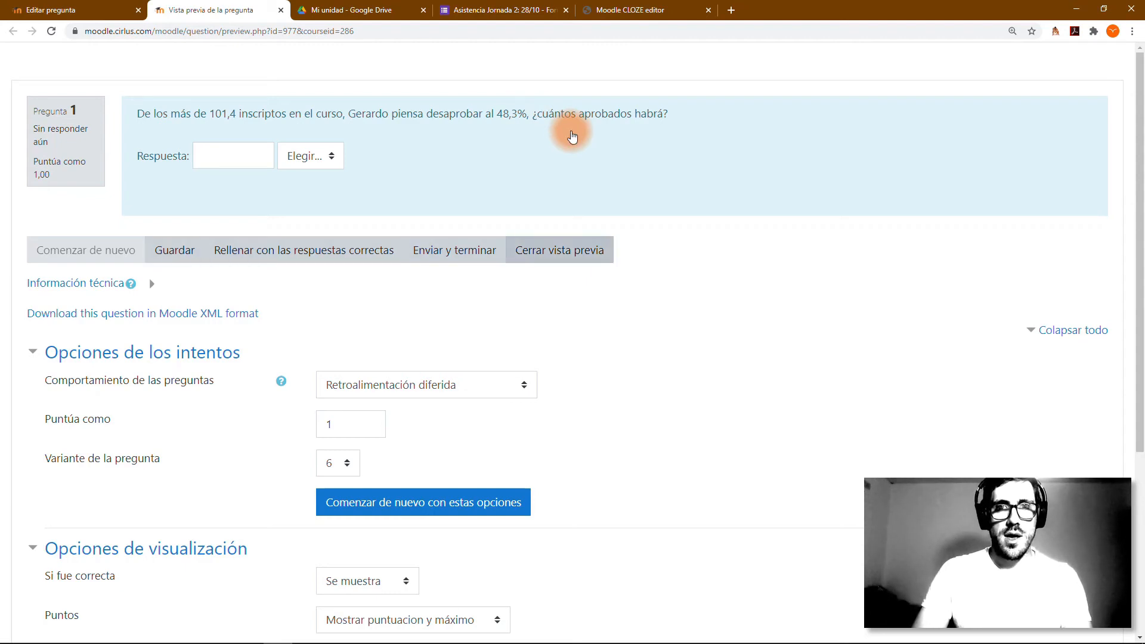
Fill the preview with the correct answer and check the answer value and its unit
left_click(300, 247)
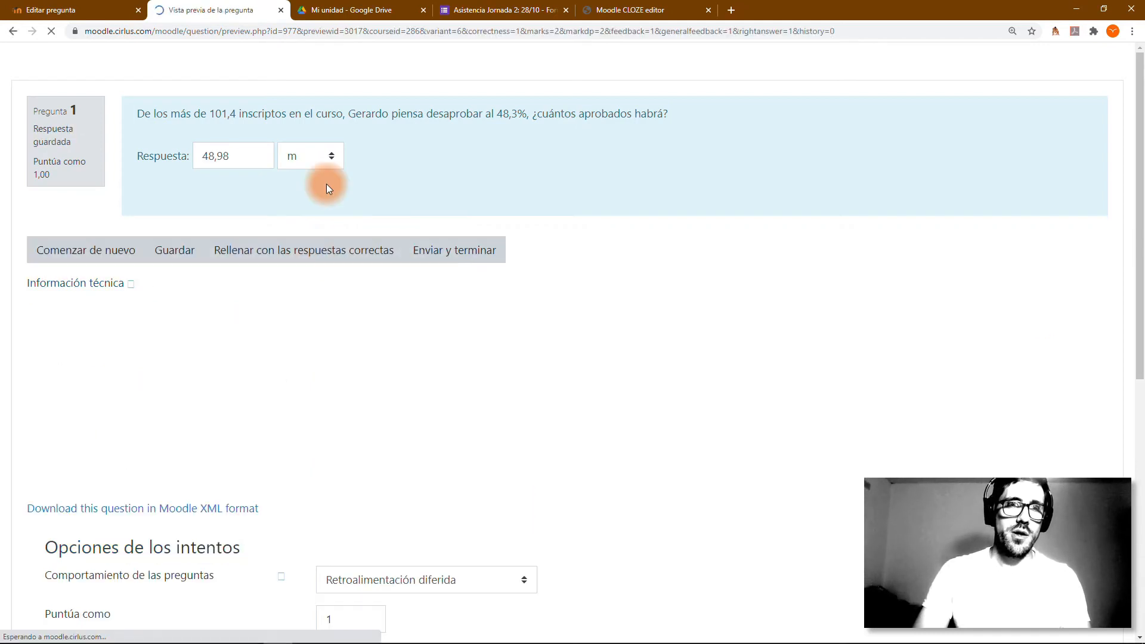
left_click(204, 158)
left_click_drag(202, 158, 256, 163)
left_click(255, 163)
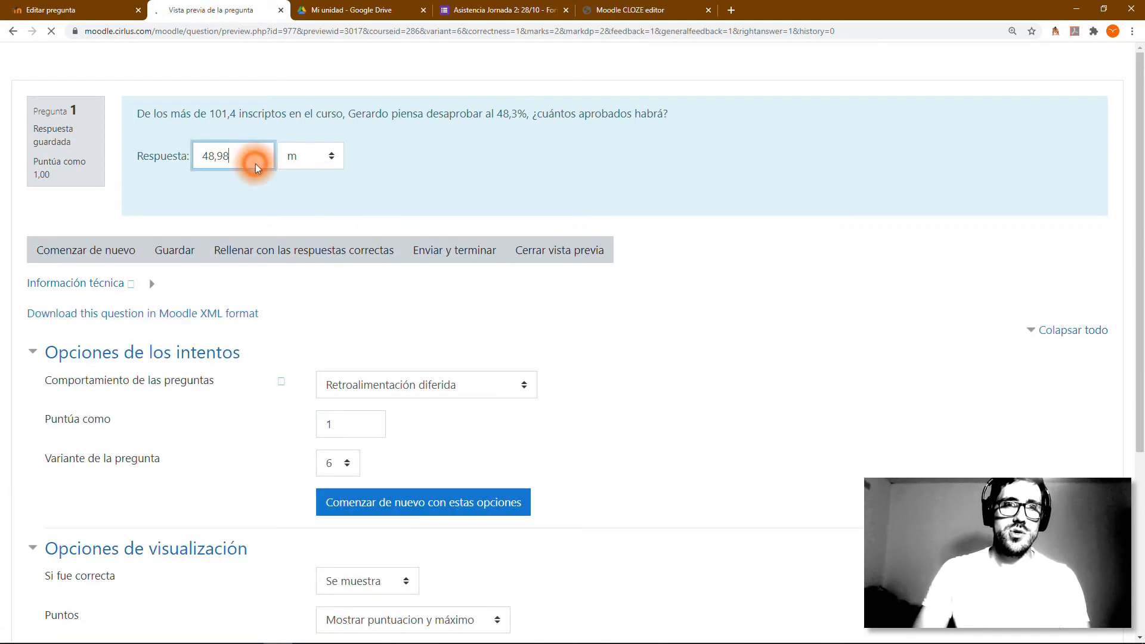
left_click(307, 159)
left_click(308, 162)
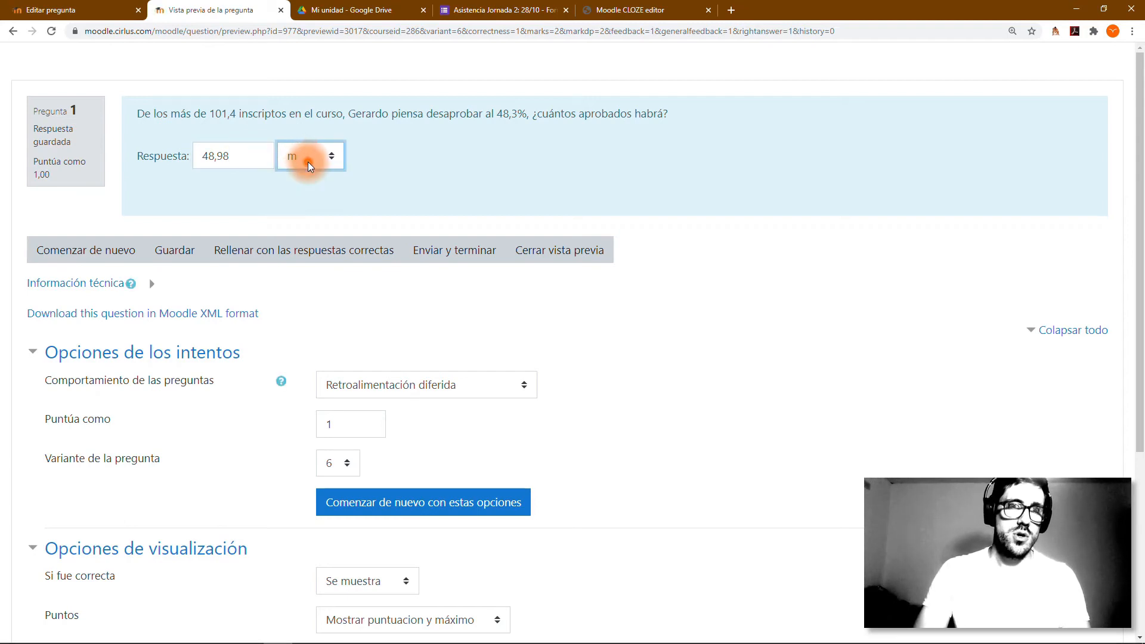
Restart the question preview and close it
left_click(289, 255)
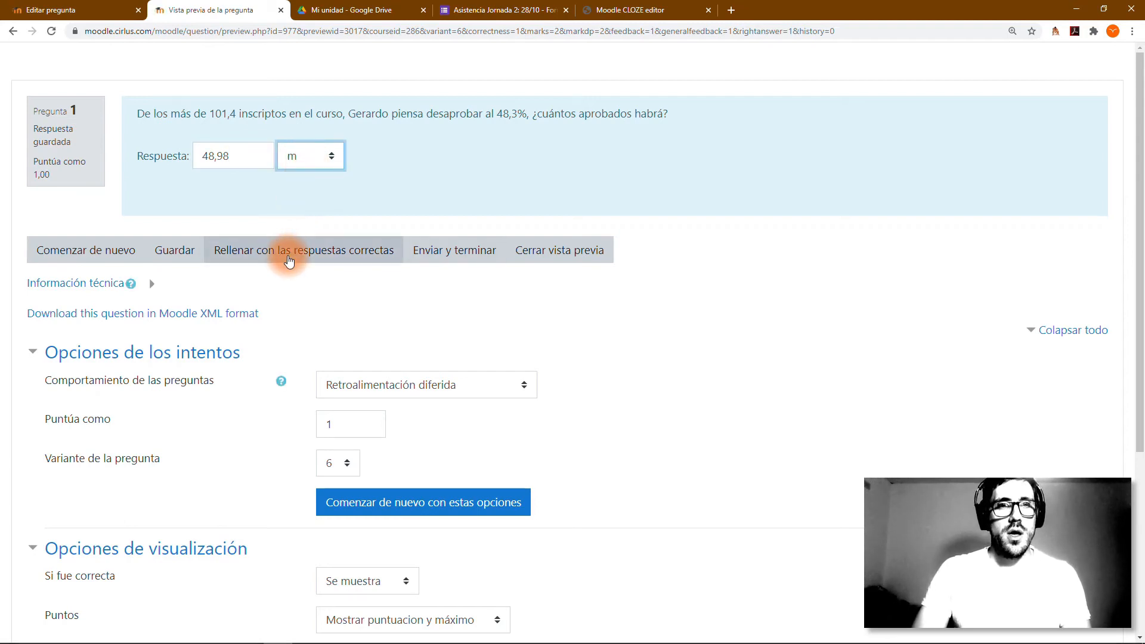
left_click(66, 255)
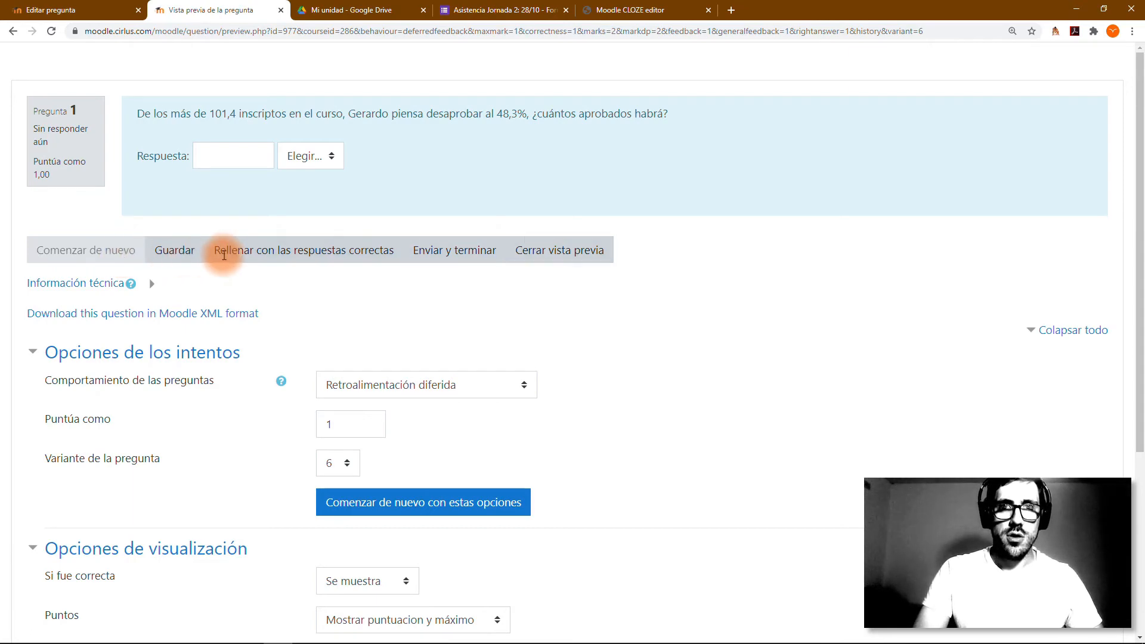
left_click(552, 255)
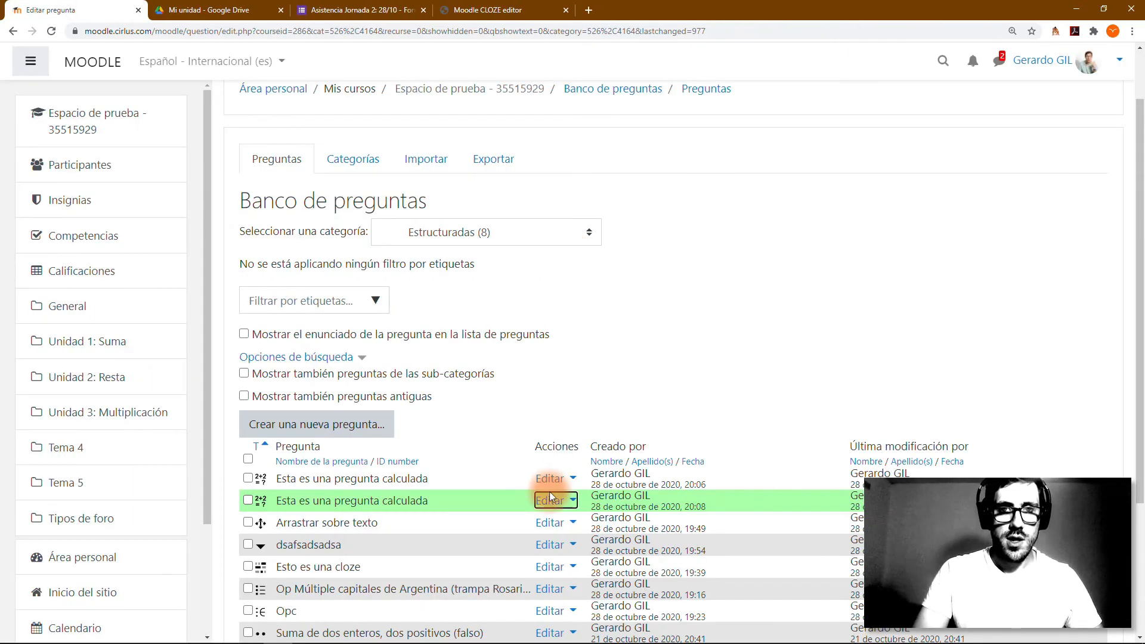
Open the highlighted calculated question for editing, look through its settings and save it to continue to the wildcard definitions
left_click(549, 501)
left_click(483, 525)
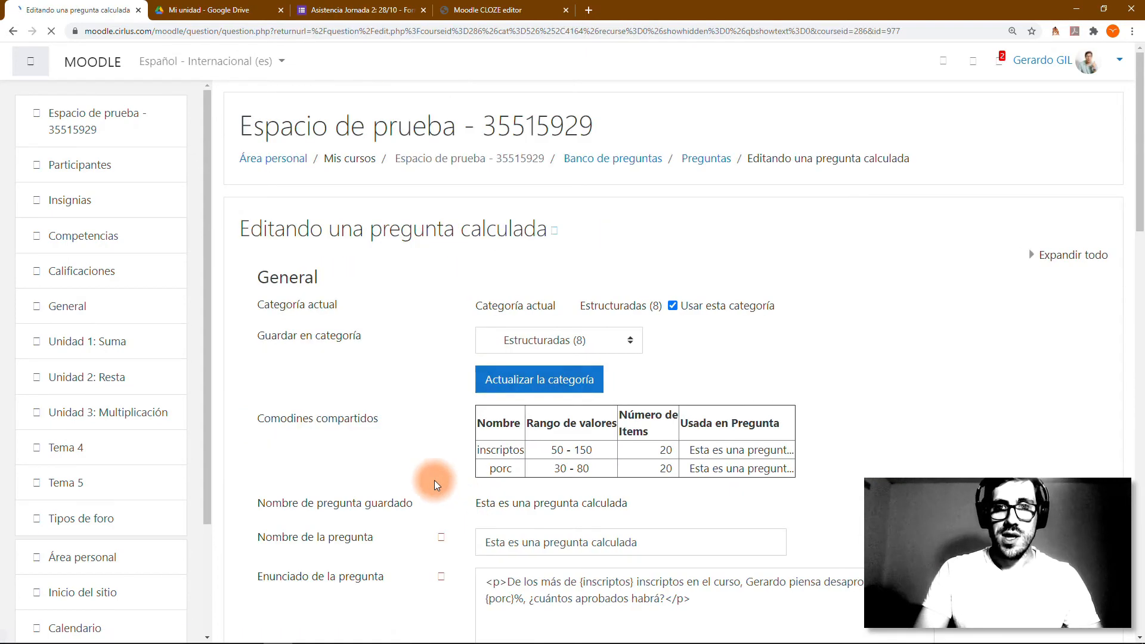
scroll(548, 282, "down", 3)
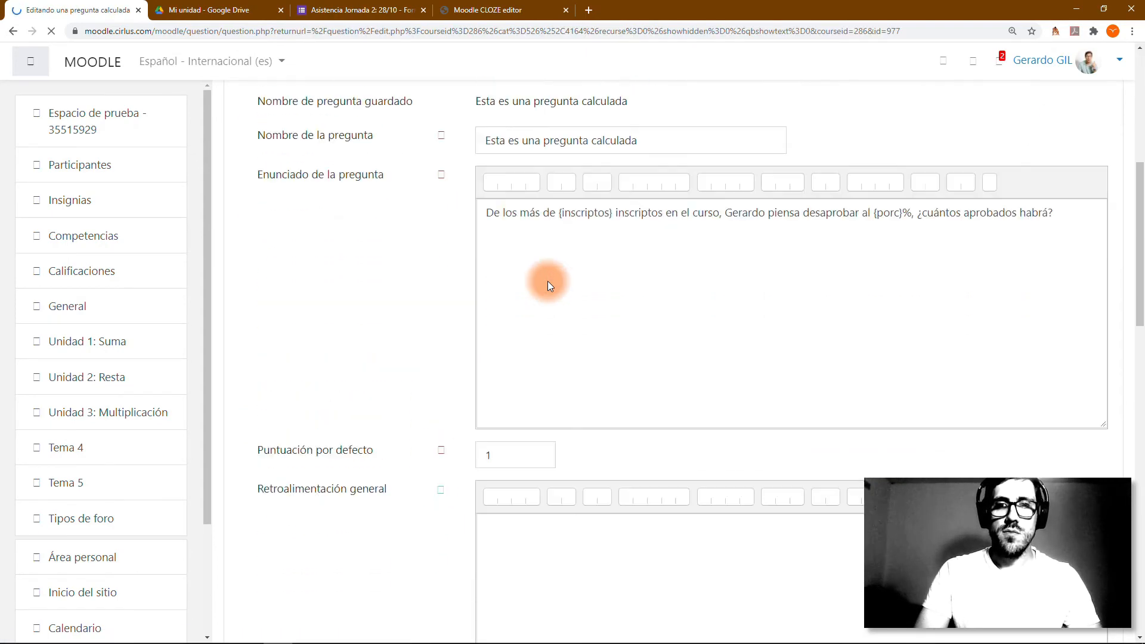
scroll(548, 282, "up", 3)
scroll(554, 444, "down", 15)
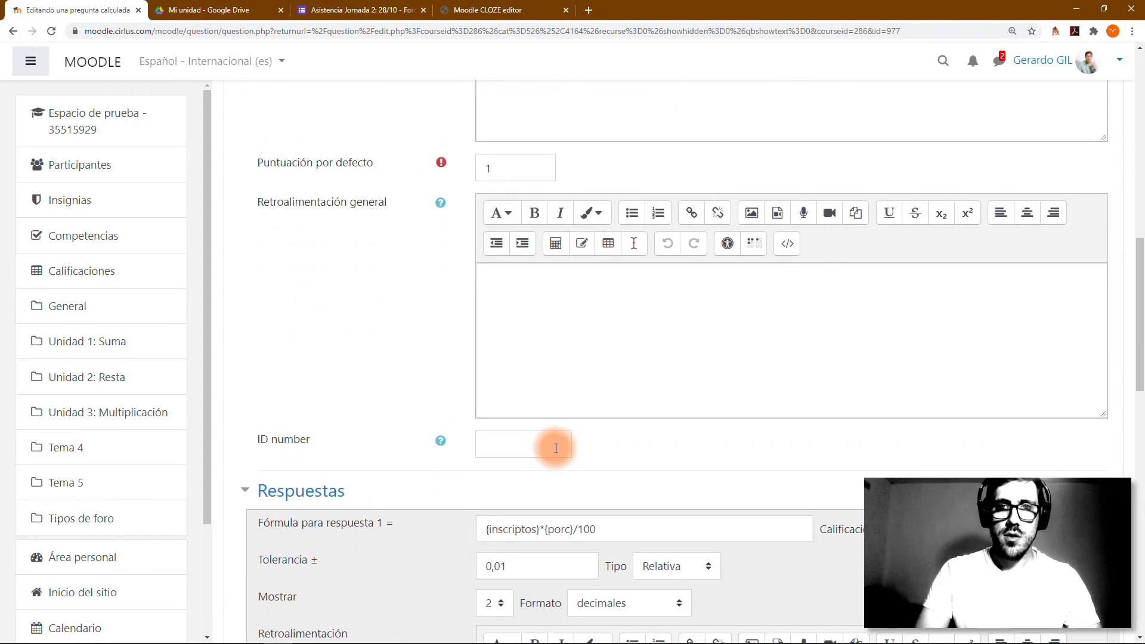
scroll(556, 448, "down", 3)
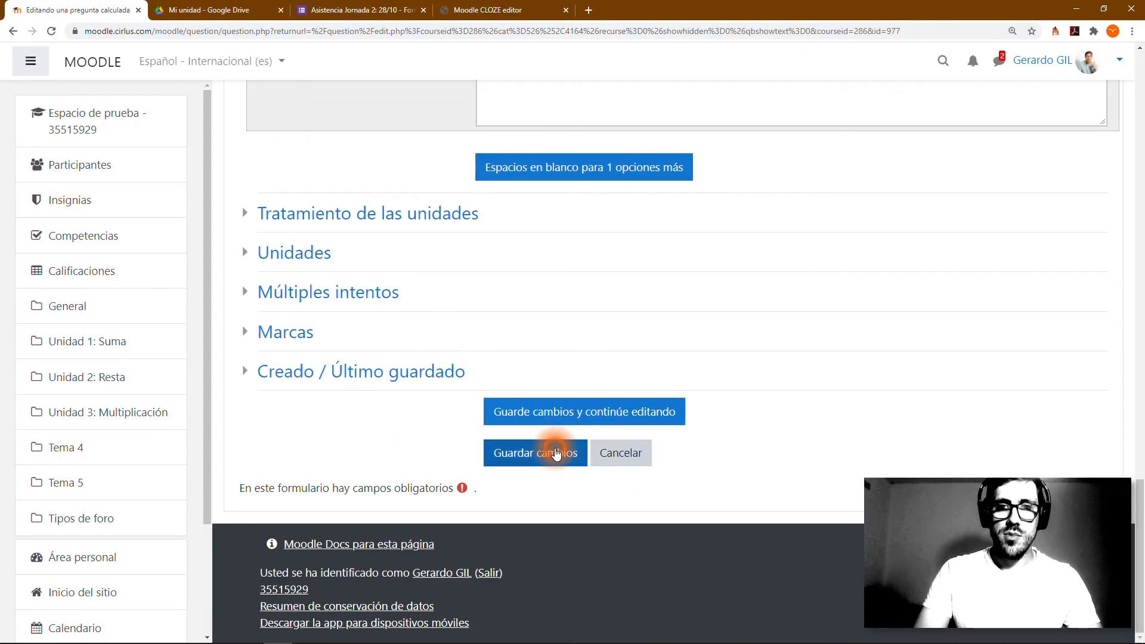
left_click(555, 454)
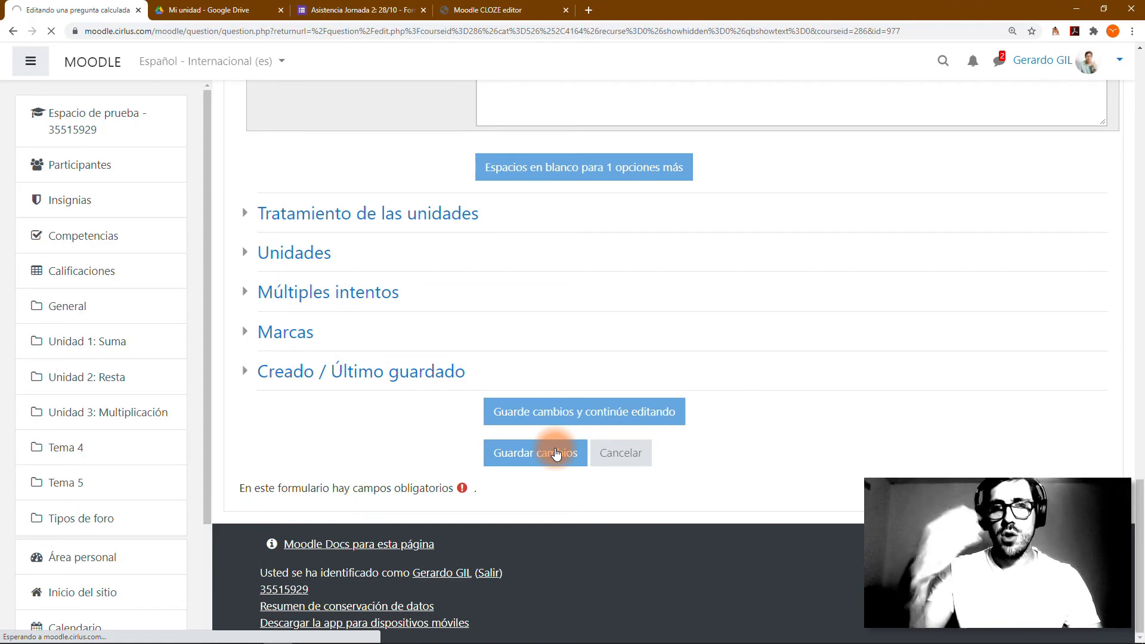
Keep the shared datasets for inscriptos and porc with No sincronizar and continue to the dataset items
scroll(362, 341, "down", 3)
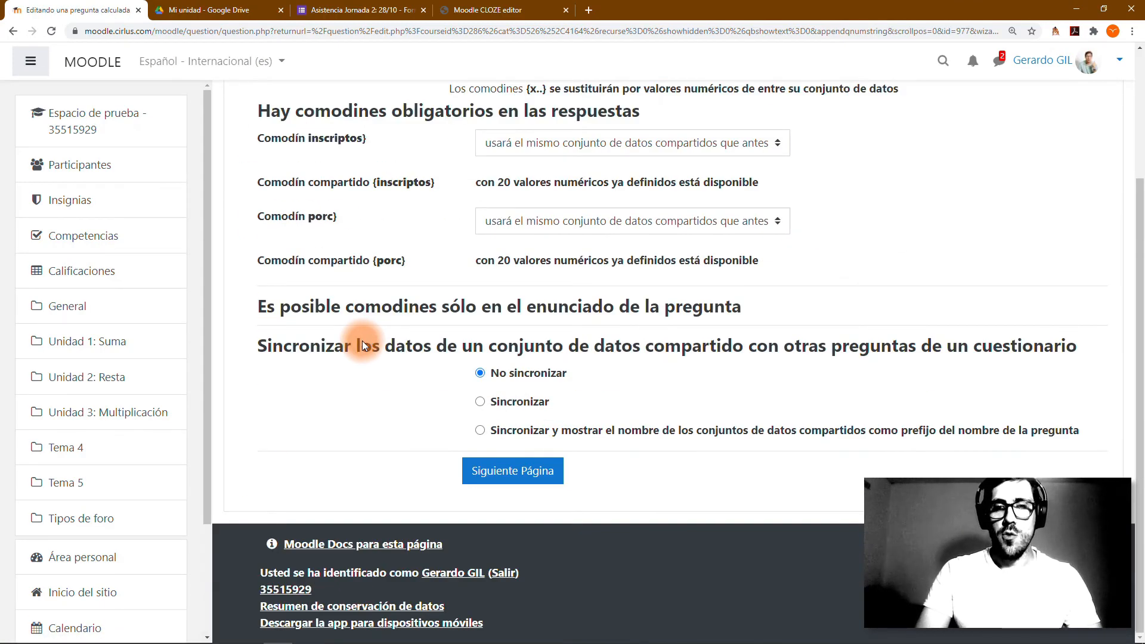
left_click(506, 465)
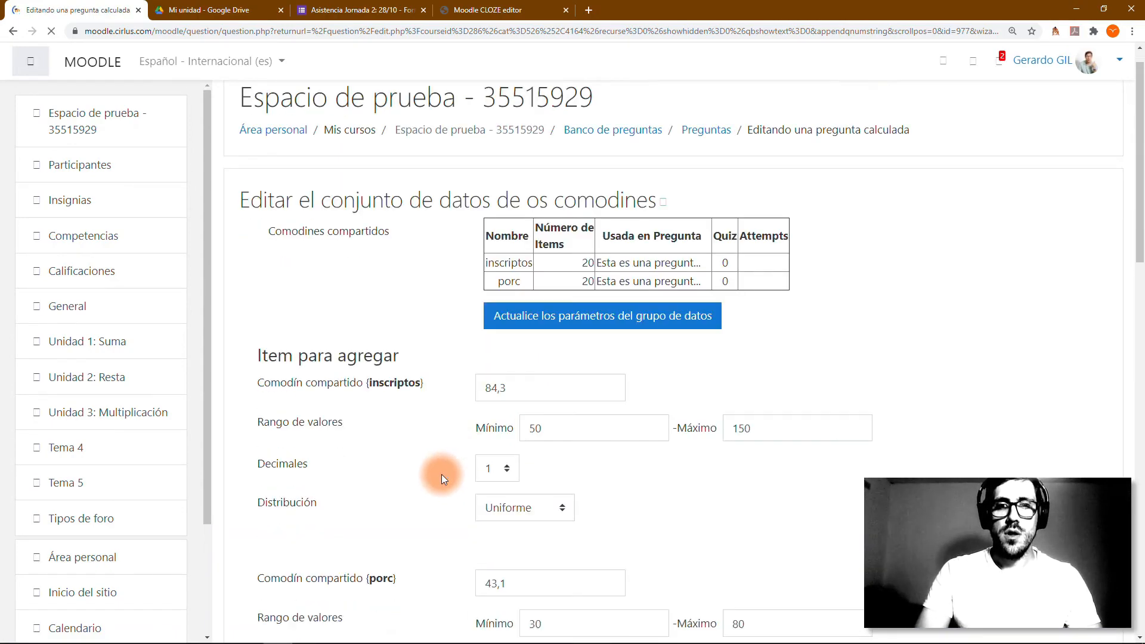
scroll(441, 474, "down", 8)
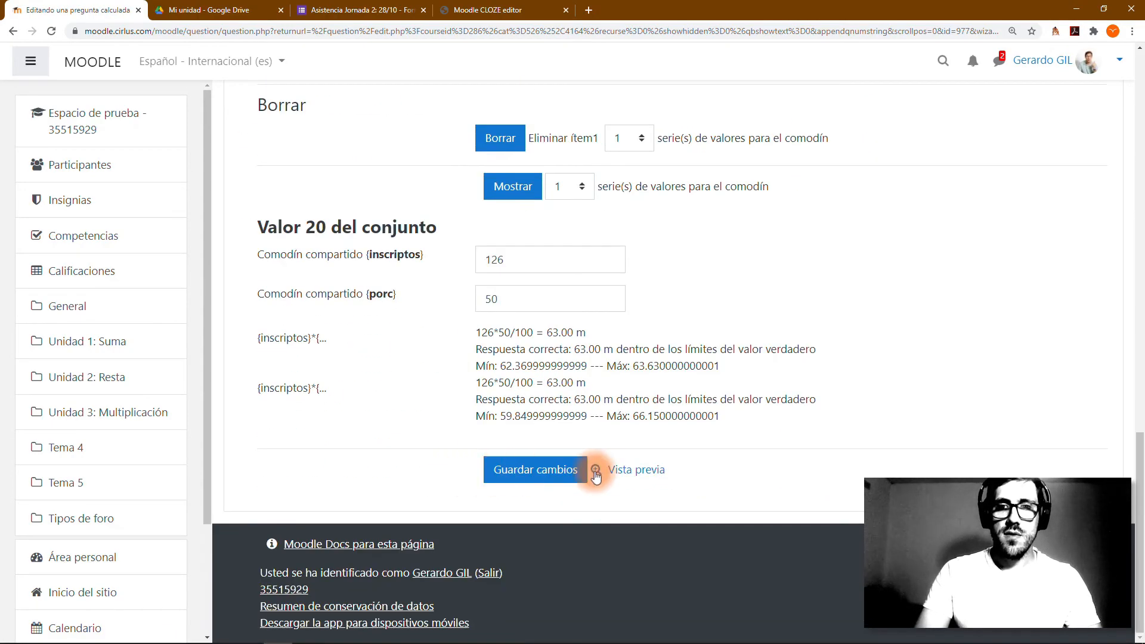
Preview the calculated question three times to compare the inserted inscriptos and percentage values, and close the preview
left_click(650, 471)
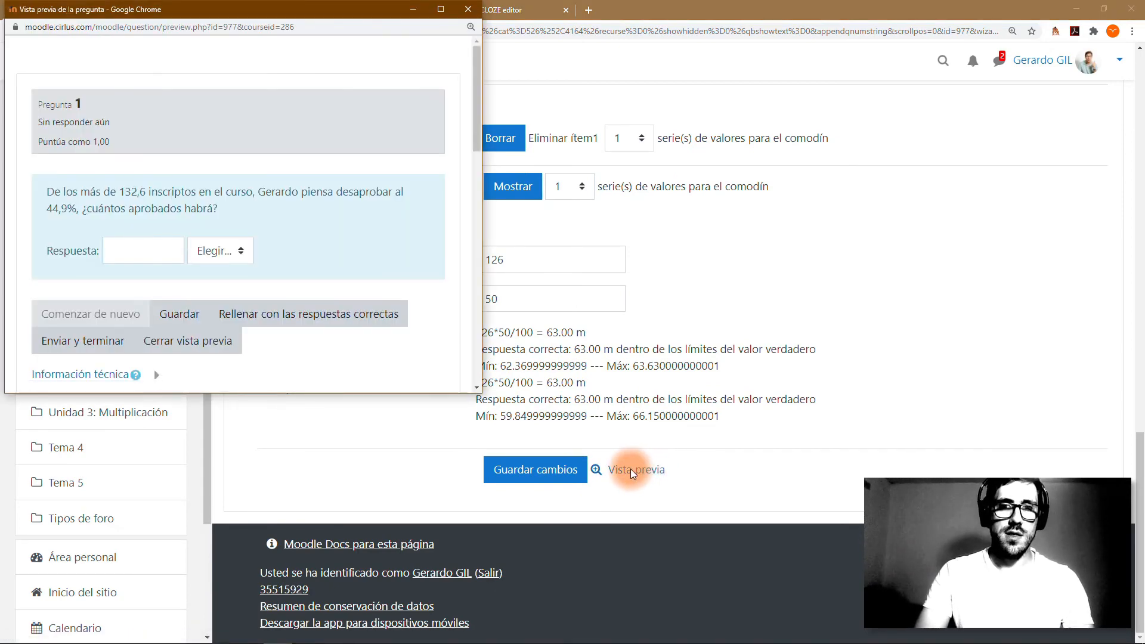
left_click(632, 474)
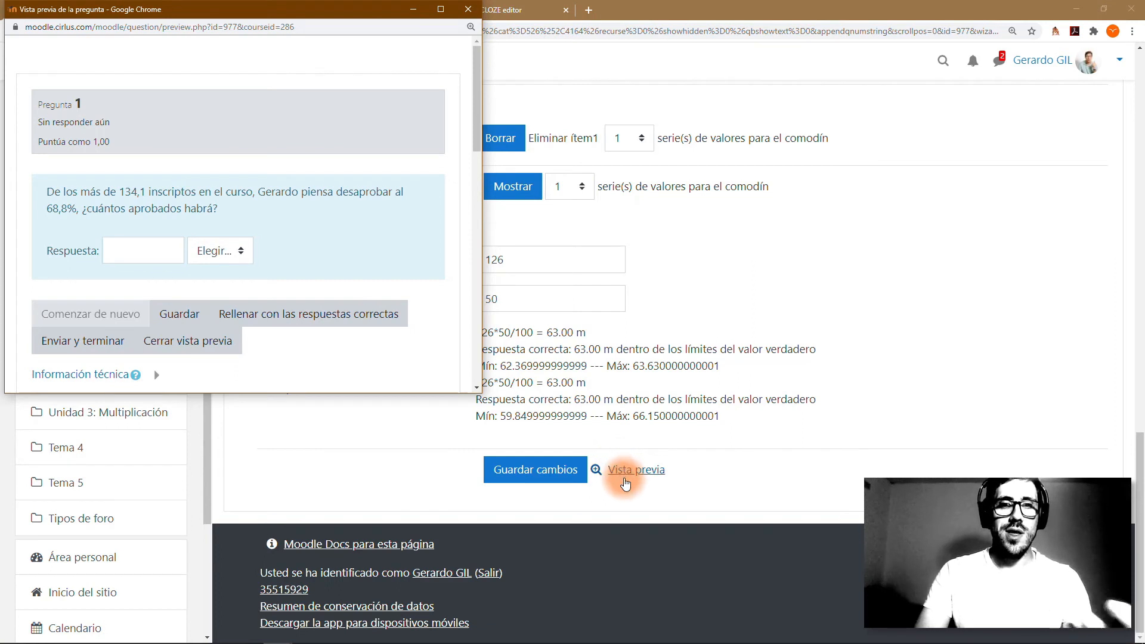
left_click(623, 477)
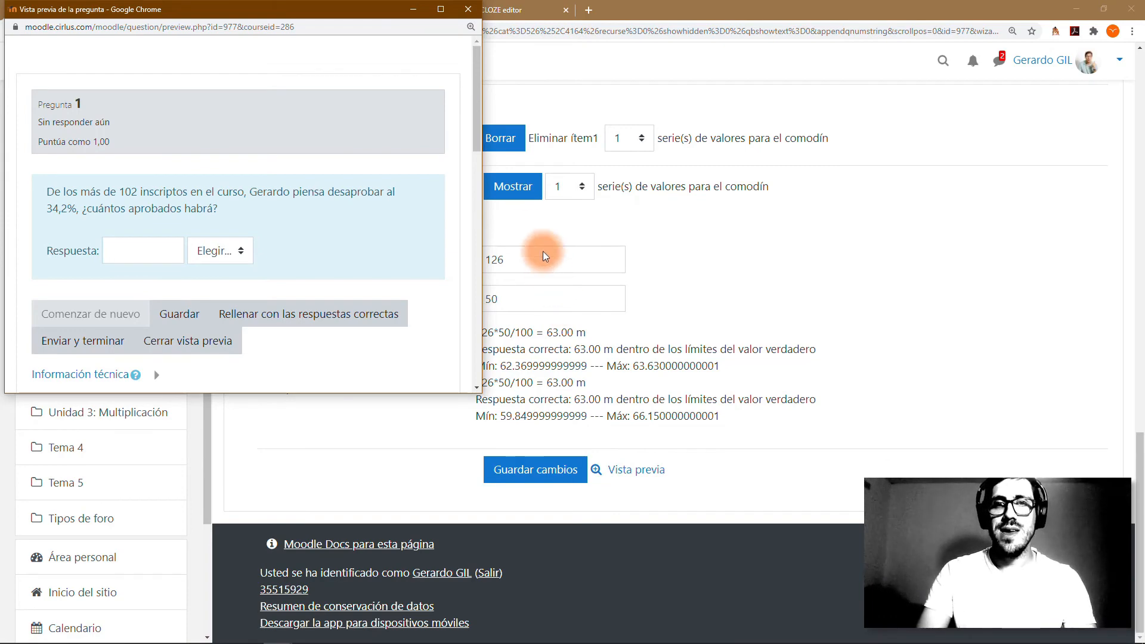
left_click(473, 14)
Look over the wildcard dataset page and save the question's changes
scroll(528, 381, "up", 5)
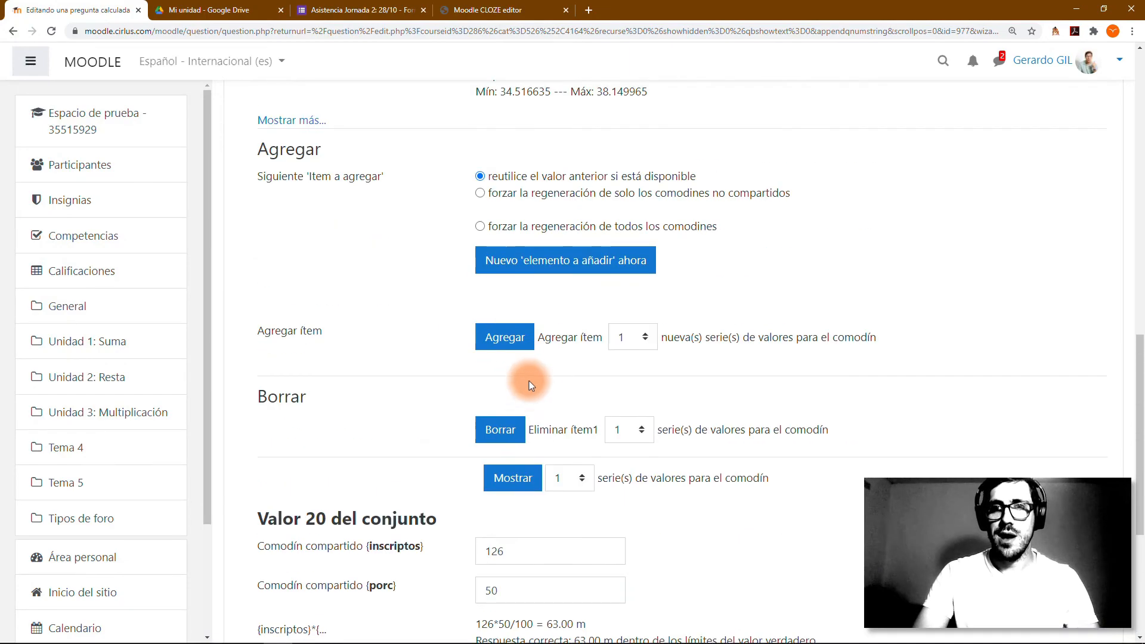
scroll(532, 402, "up", 5)
scroll(532, 402, "up", 8)
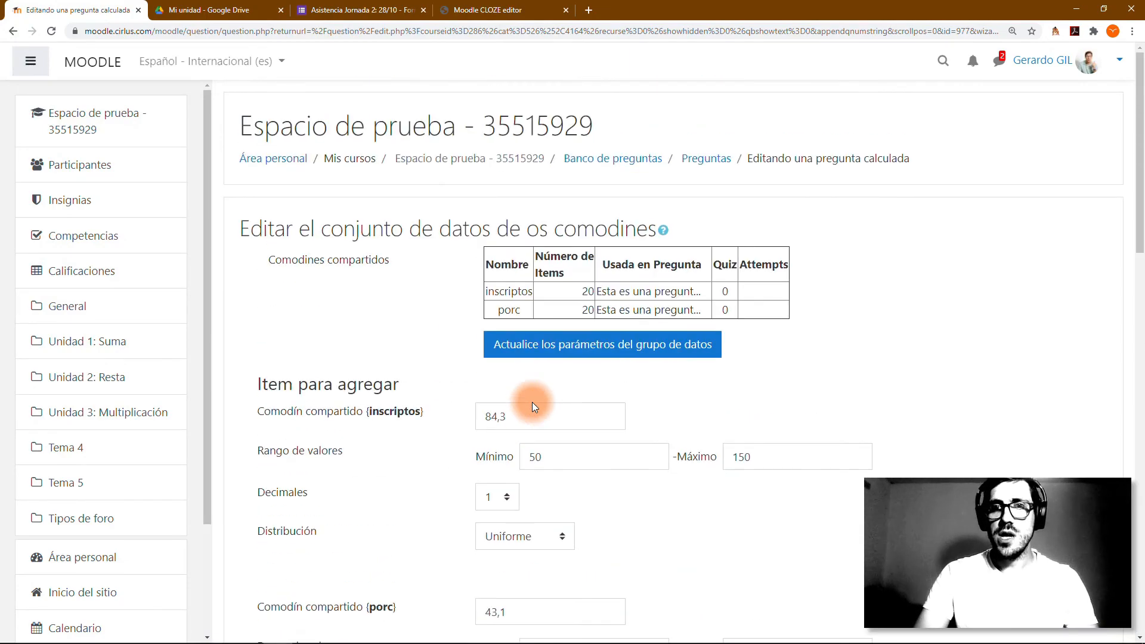
scroll(532, 402, "down", 15)
scroll(532, 402, "down", 2)
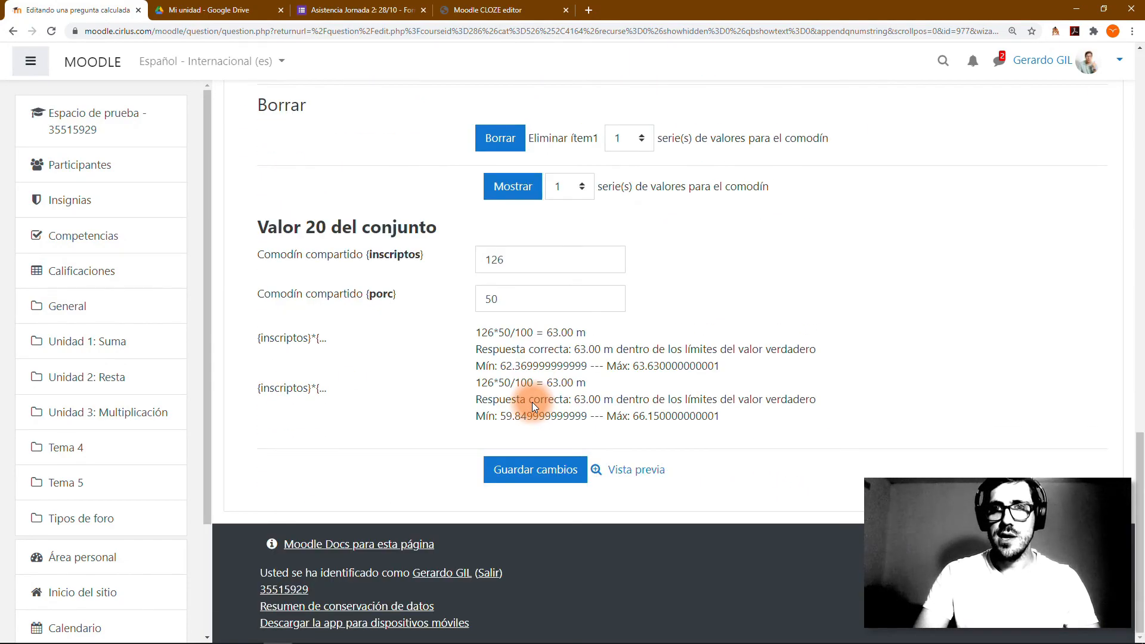
left_click(564, 477)
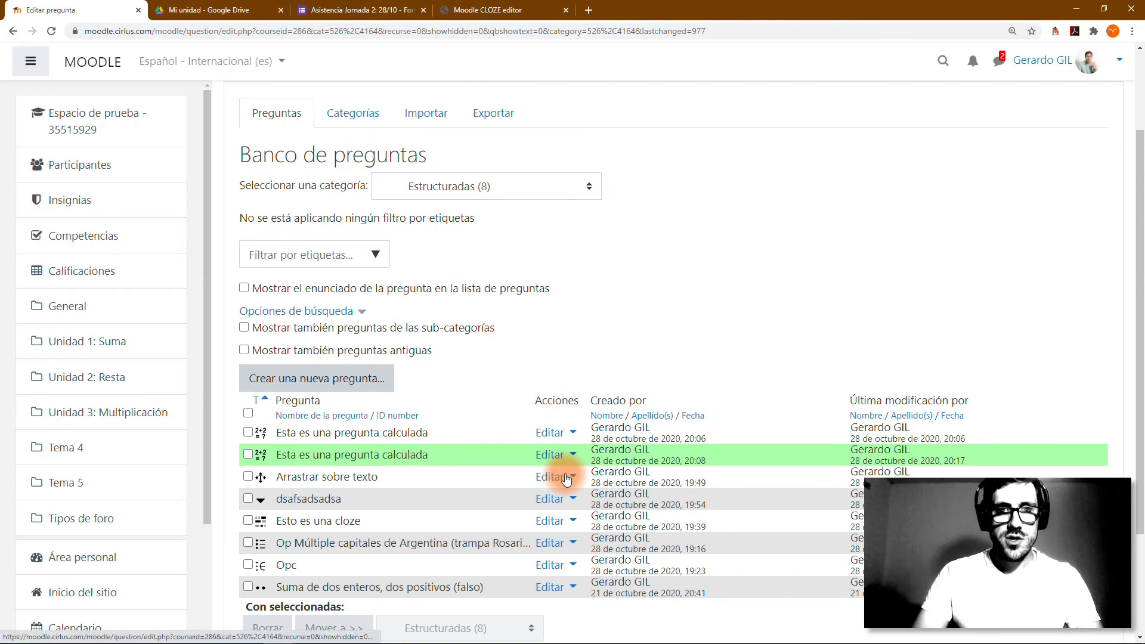
Create a new question of type Calculada and look at the shared wildcards available in its category
left_click(336, 382)
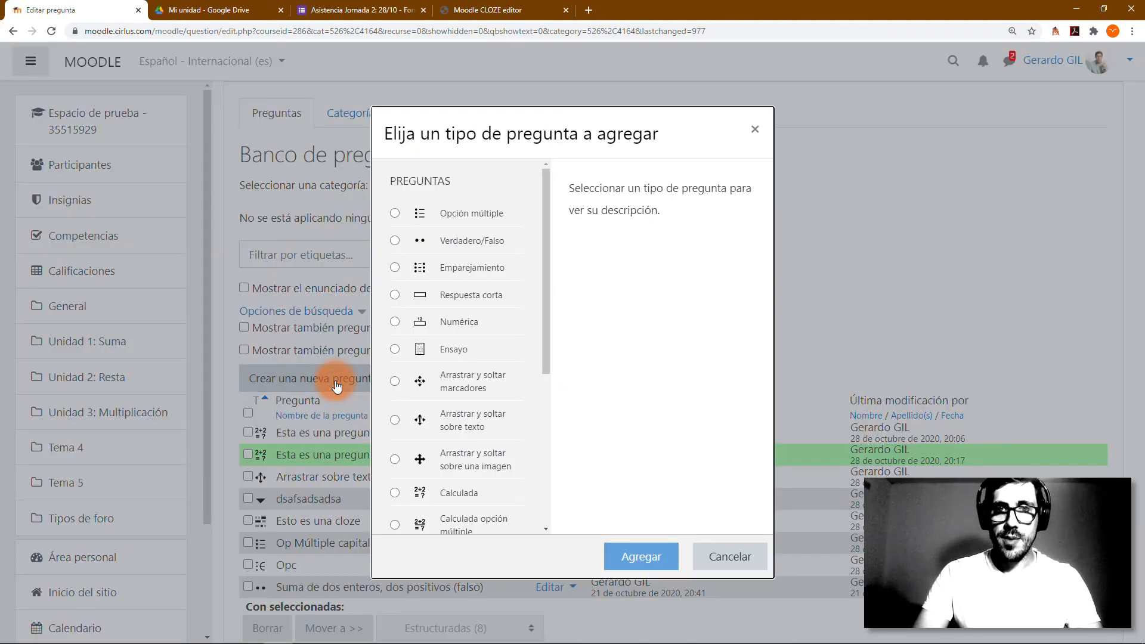
left_click(466, 490)
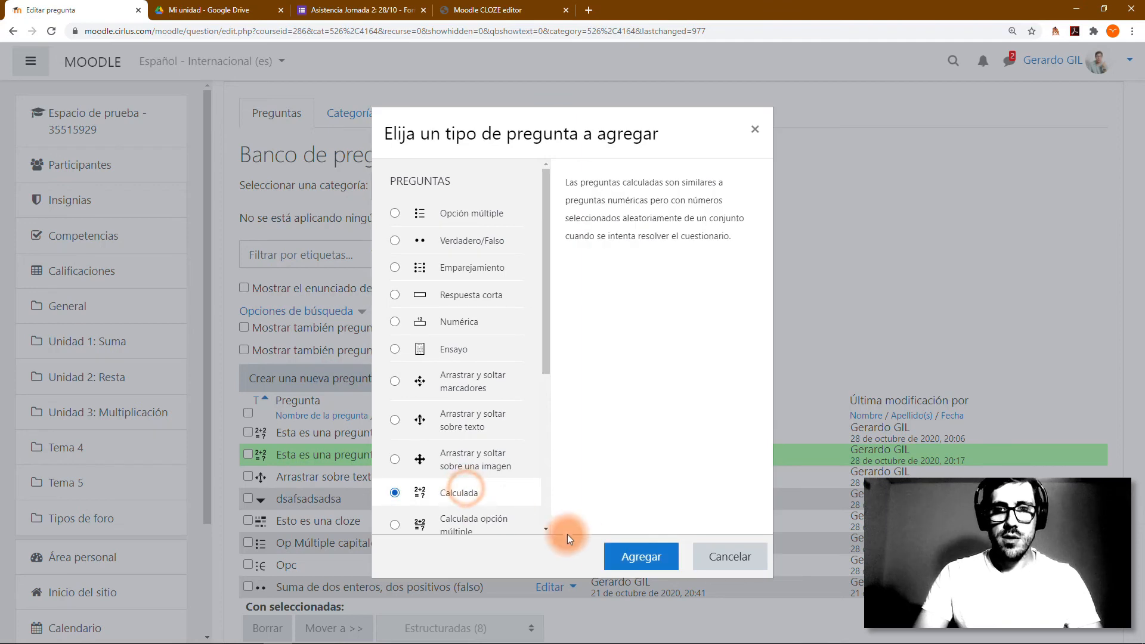
left_click(630, 560)
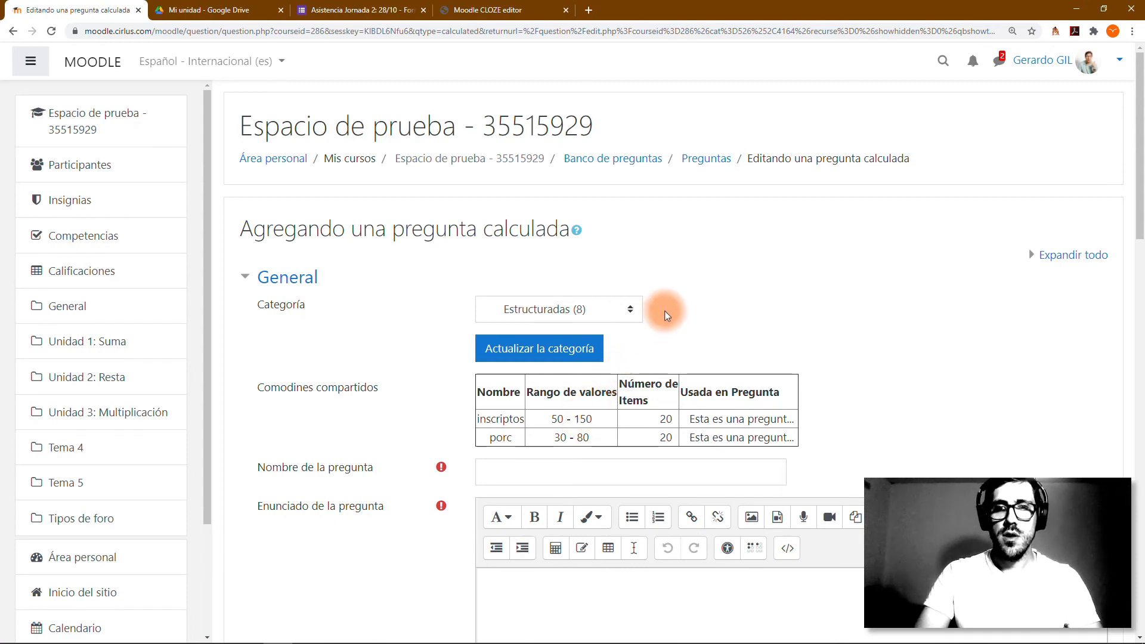
scroll(664, 310, "down", 2)
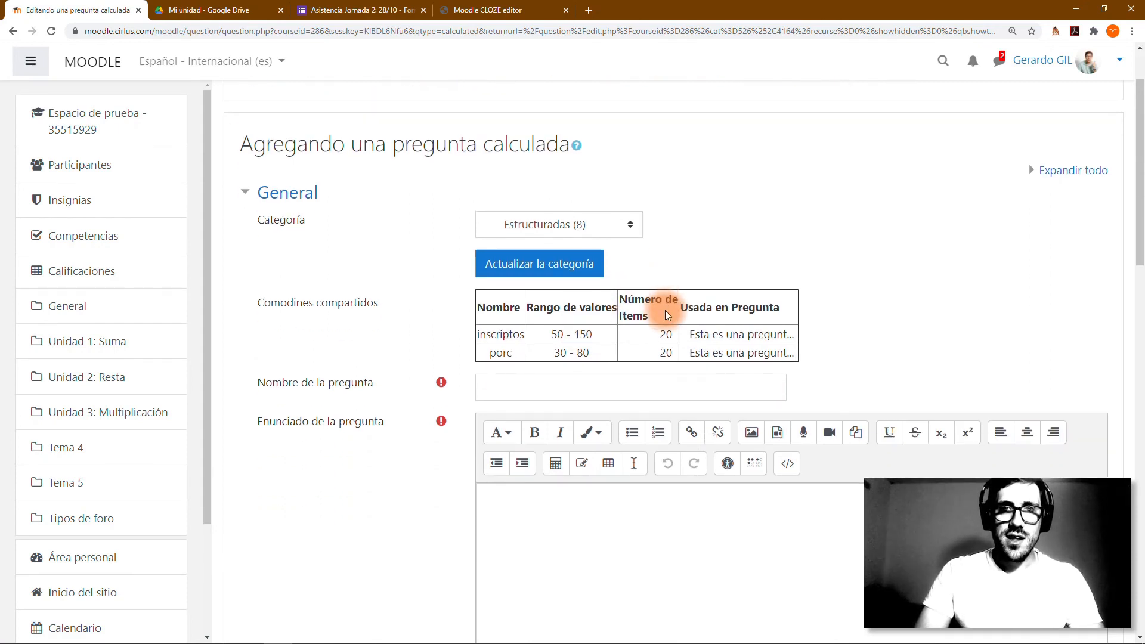
left_click_drag(400, 311, 261, 316)
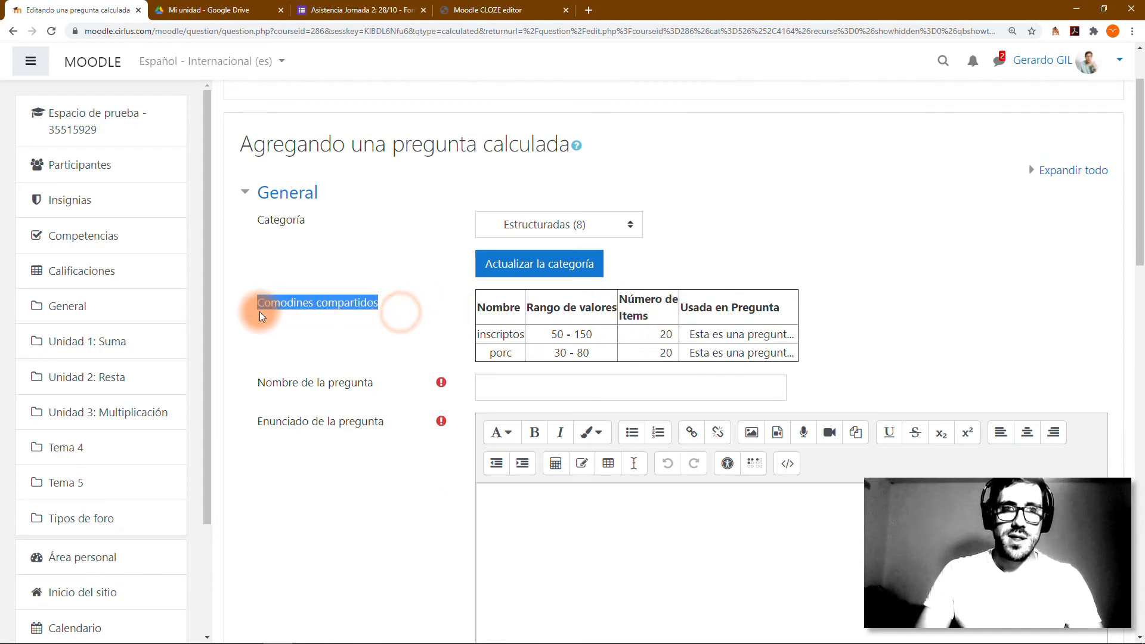
left_click(263, 313)
Switch the new question's category to De desarrollo and back to Estructuradas, updating each time to compare the shared wildcards
left_click(583, 224)
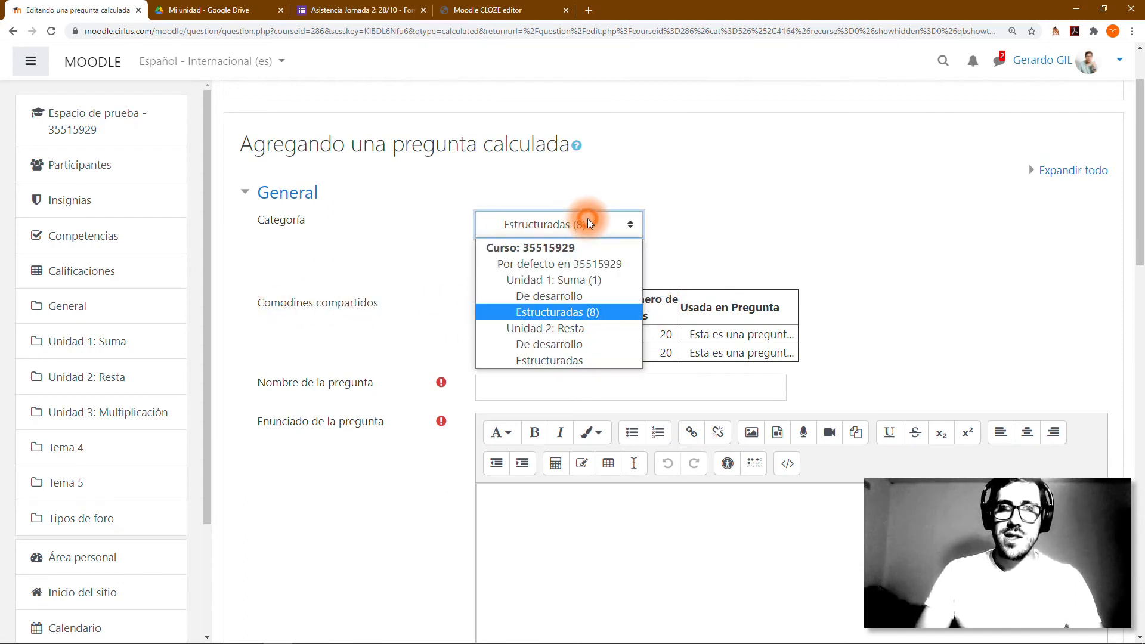
left_click(553, 296)
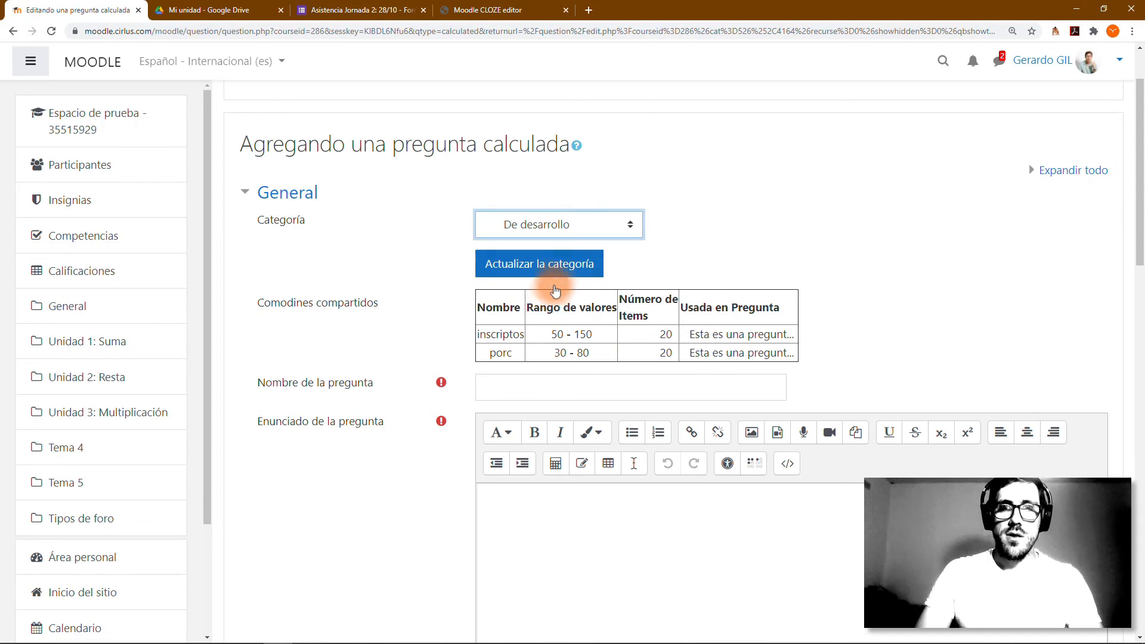
left_click(562, 265)
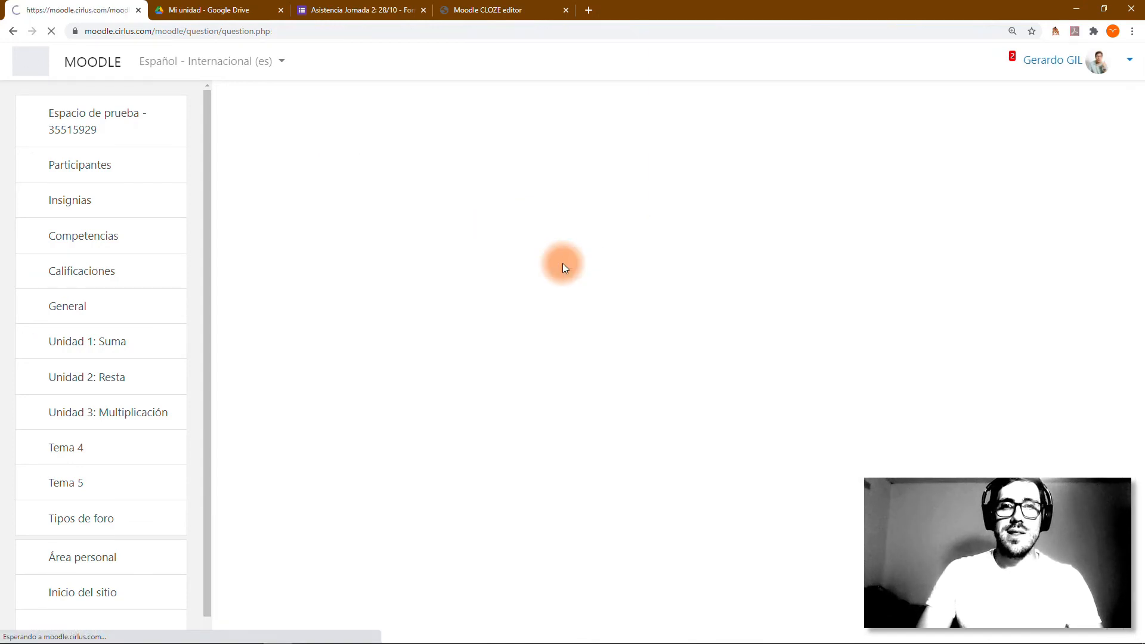
left_click(574, 298)
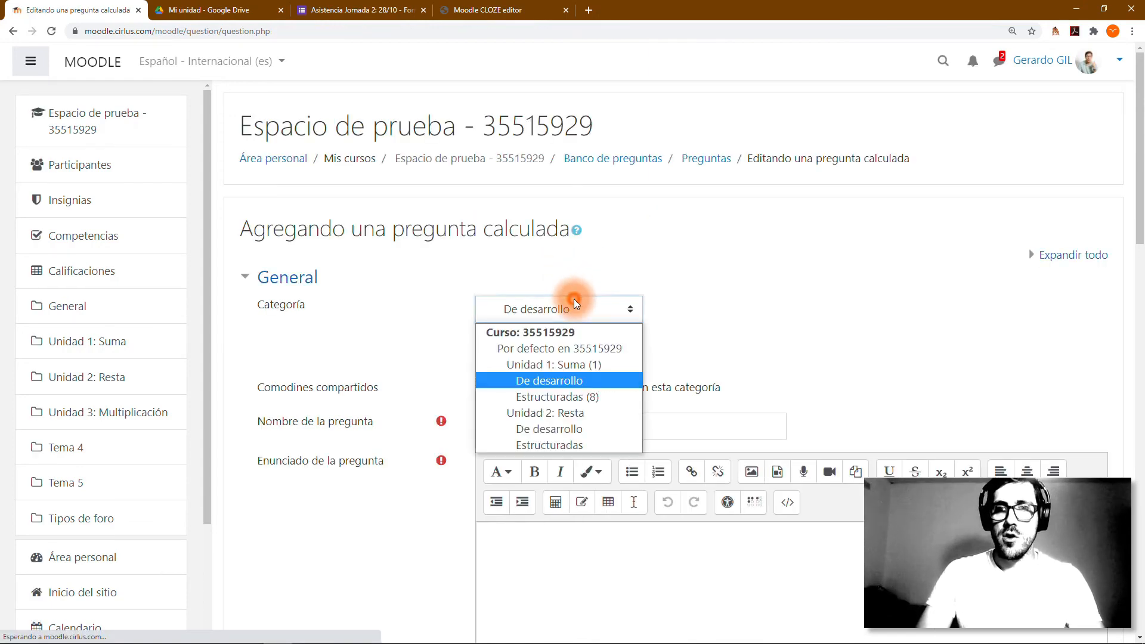
left_click(549, 392)
left_click(563, 362)
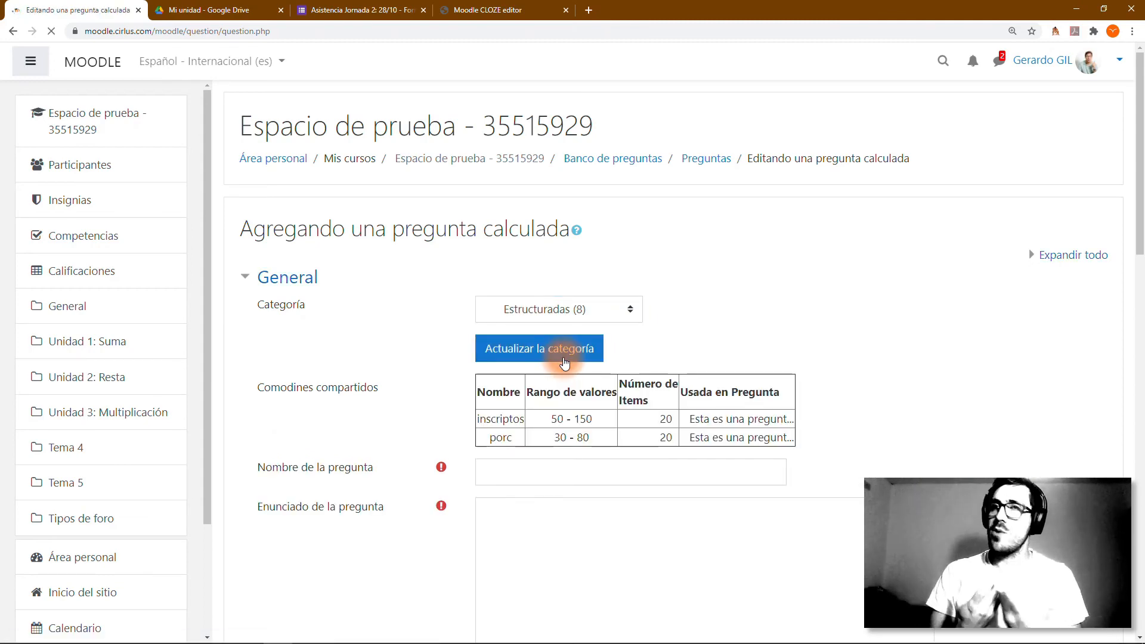
Name the new calculated question "Otra calculada"
scroll(563, 363, "down", 5)
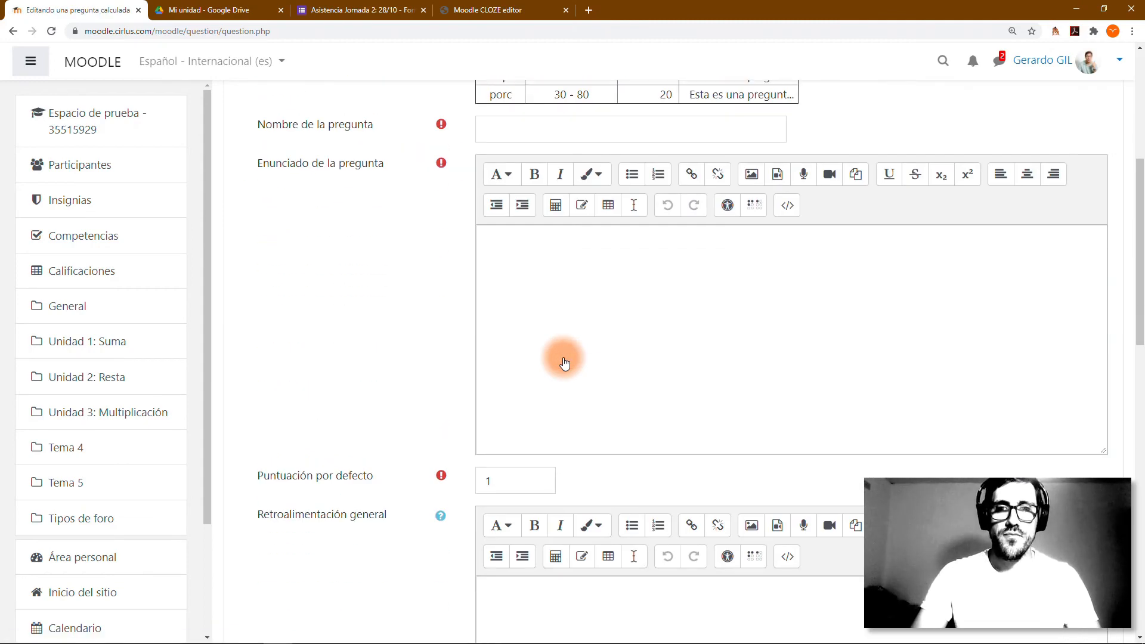
left_click(559, 125)
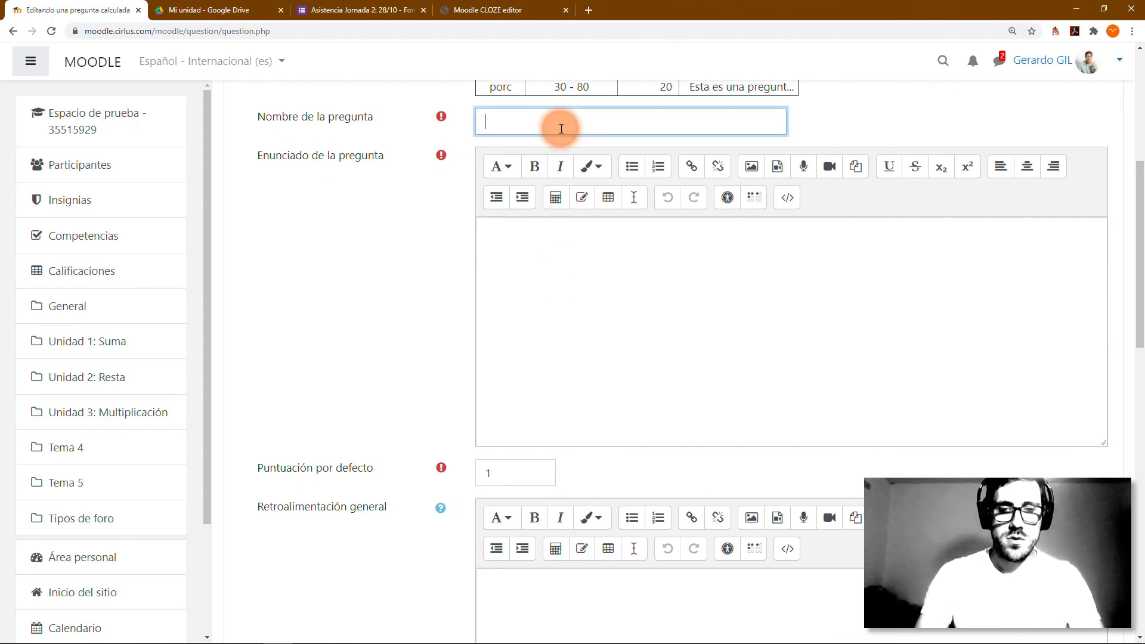
type("Otra calculada")
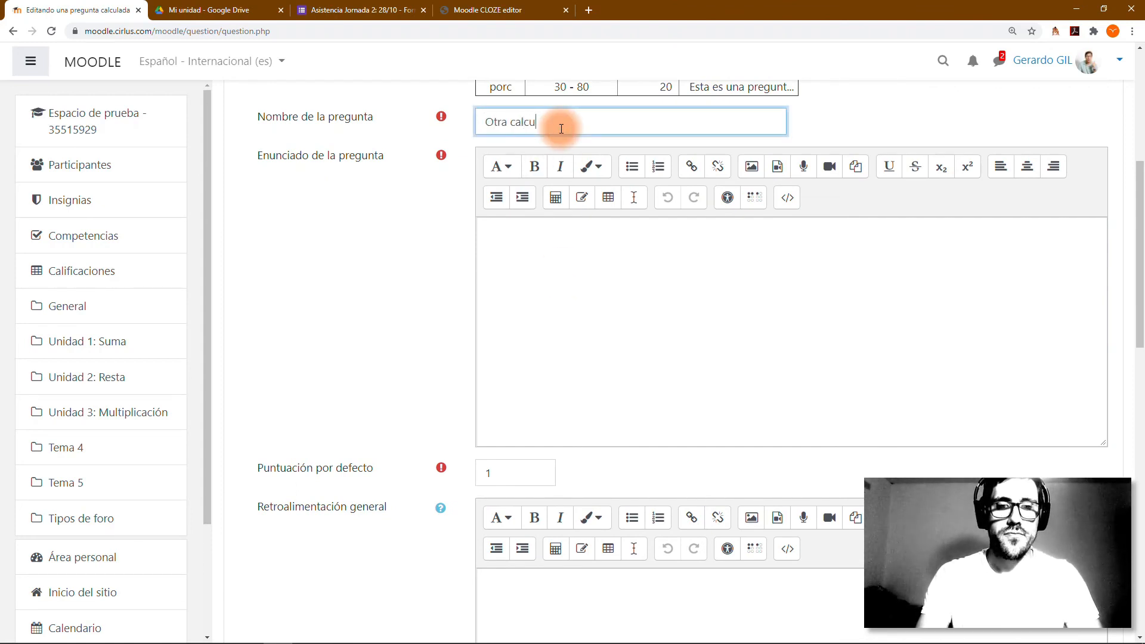
left_click(561, 197)
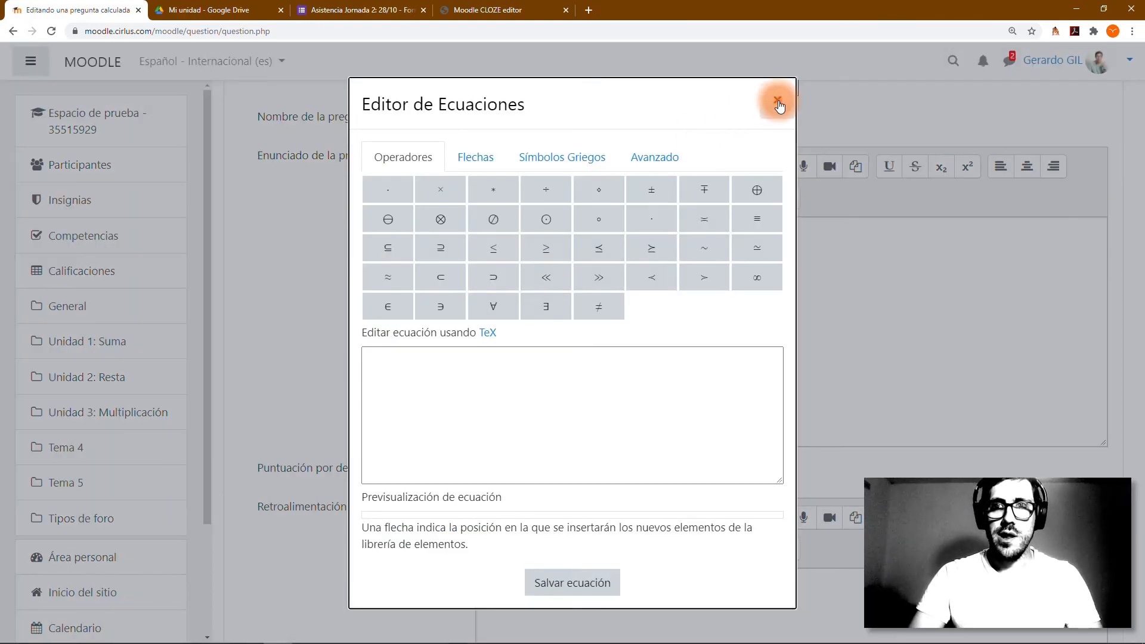
left_click(778, 101)
Enter the question wording "doiadjoiasjdiojsaoid {inscriptos}/{A}", combining the shared inscriptos wildcard with a new wildcard A
left_click(632, 266)
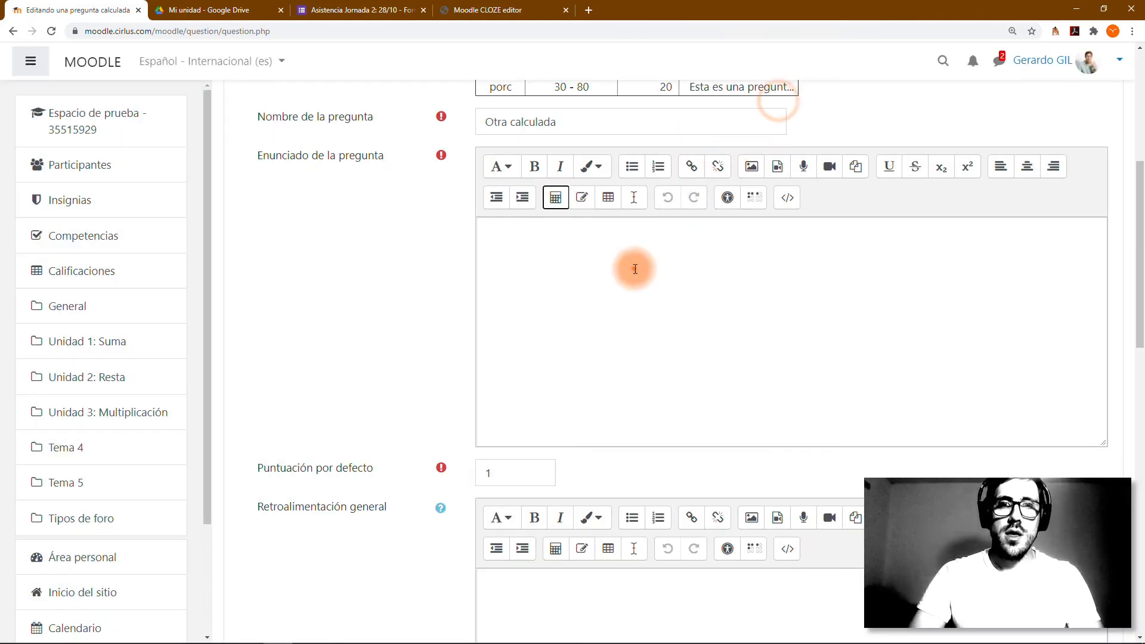
type("doiadjoiasjdiojsaoid {")
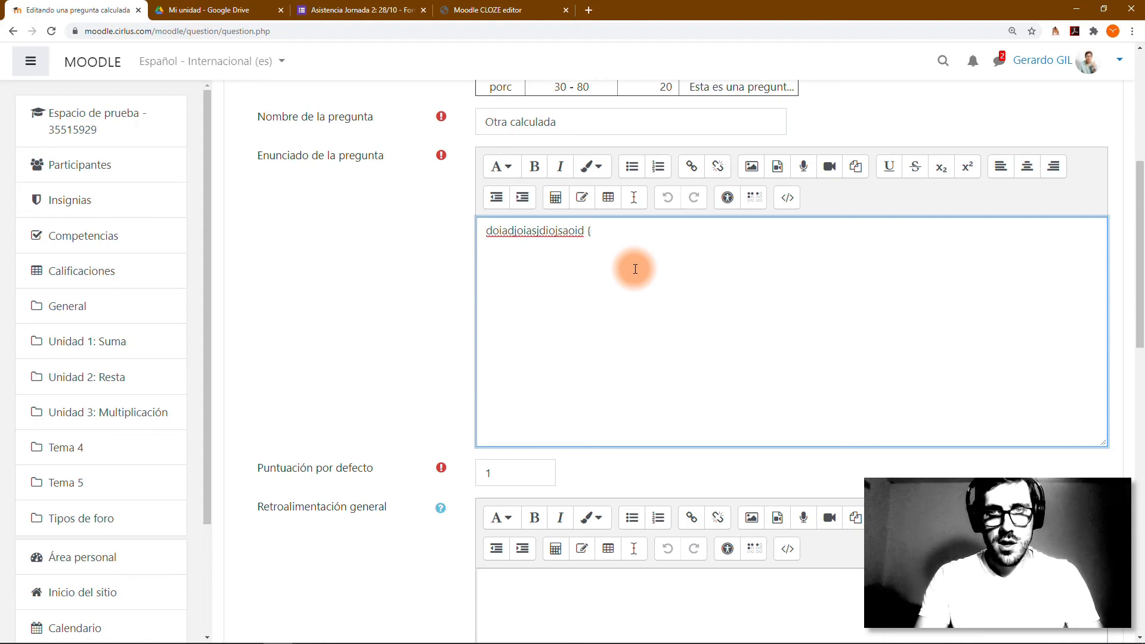
scroll(635, 269, "up", 1)
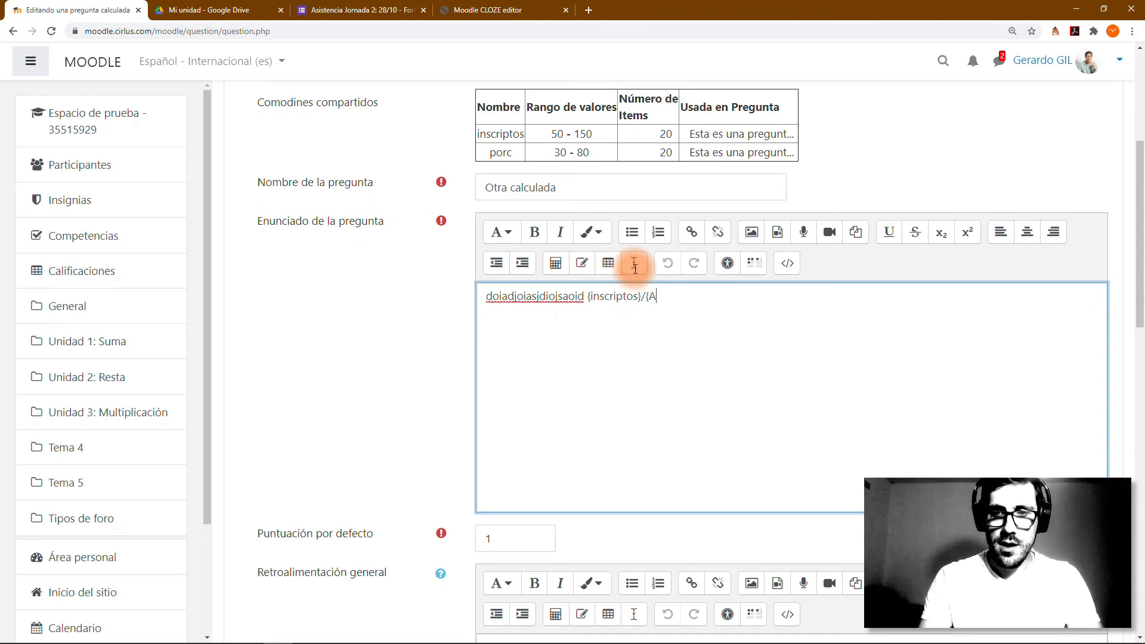
Set the formula for answer 1 to {inscriptos}/{A}
scroll(631, 266, "down", 3)
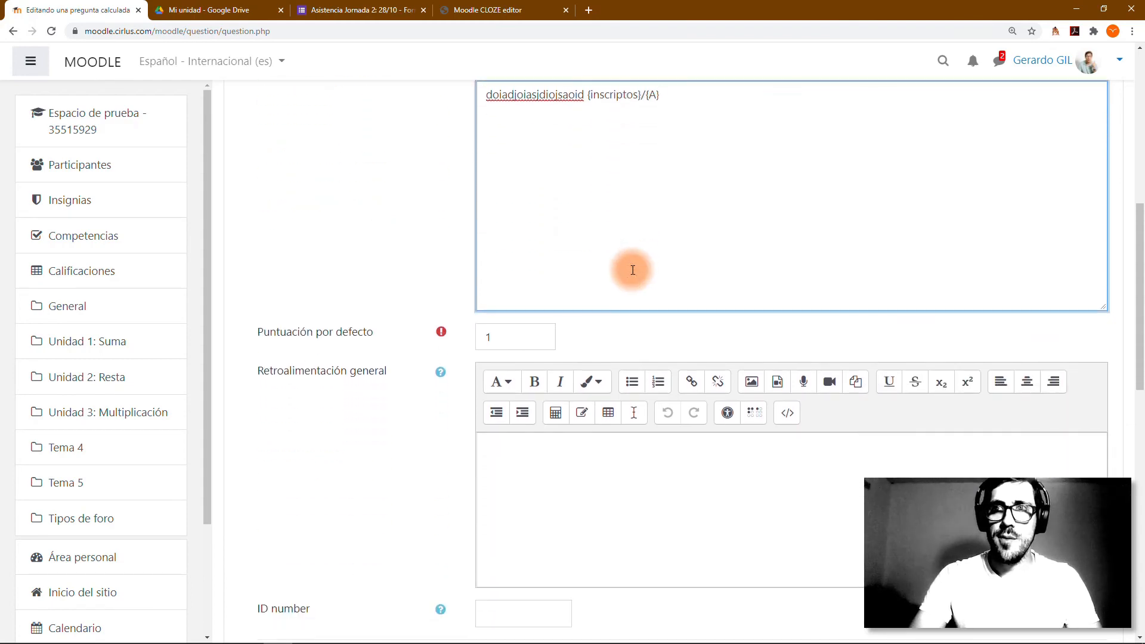
scroll(603, 282, "down", 2)
scroll(601, 279, "down", 5)
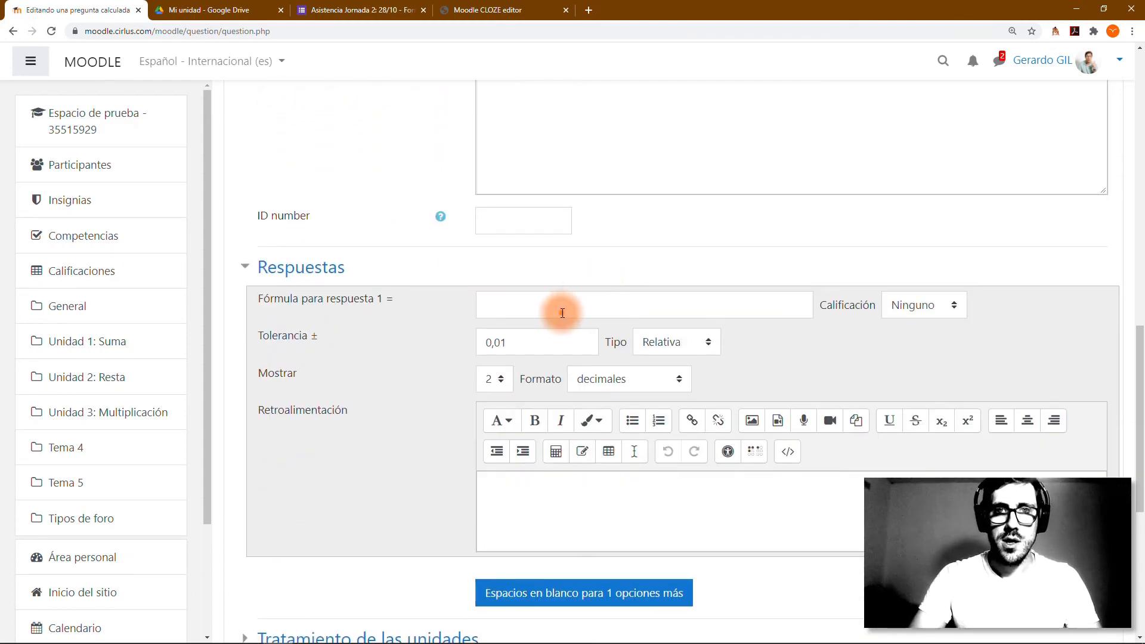
left_click(562, 312)
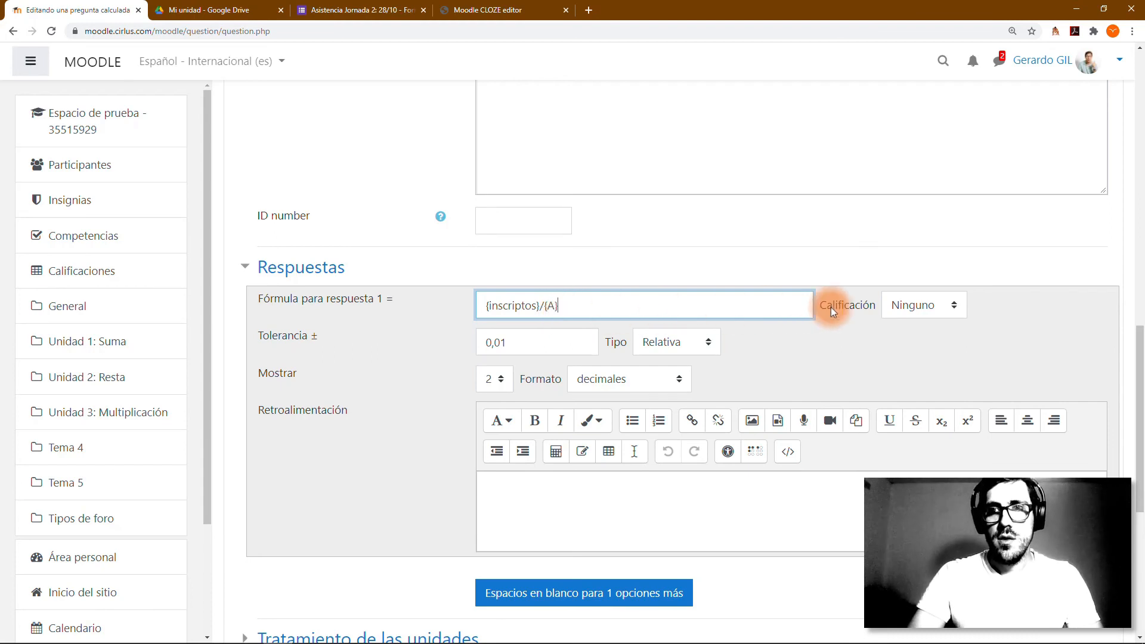
Set the grade for answer 1 to 100% and save the question to proceed to the wildcard dataset properties
left_click(931, 306)
left_click(895, 341)
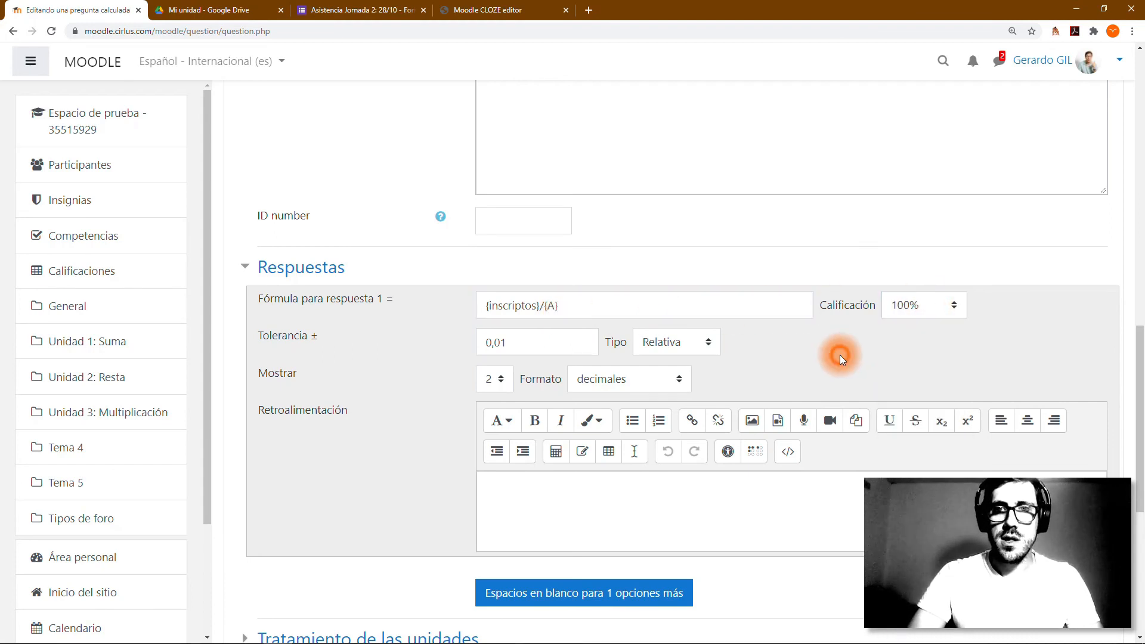
scroll(839, 355, "down", 3)
scroll(835, 358, "down", 4)
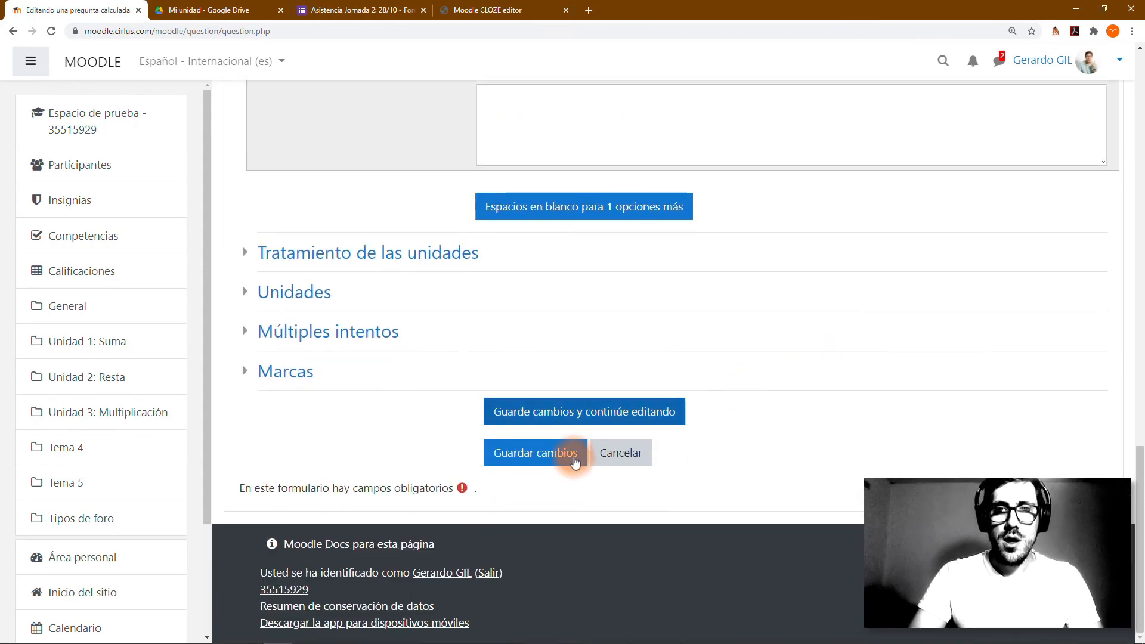
left_click(572, 463)
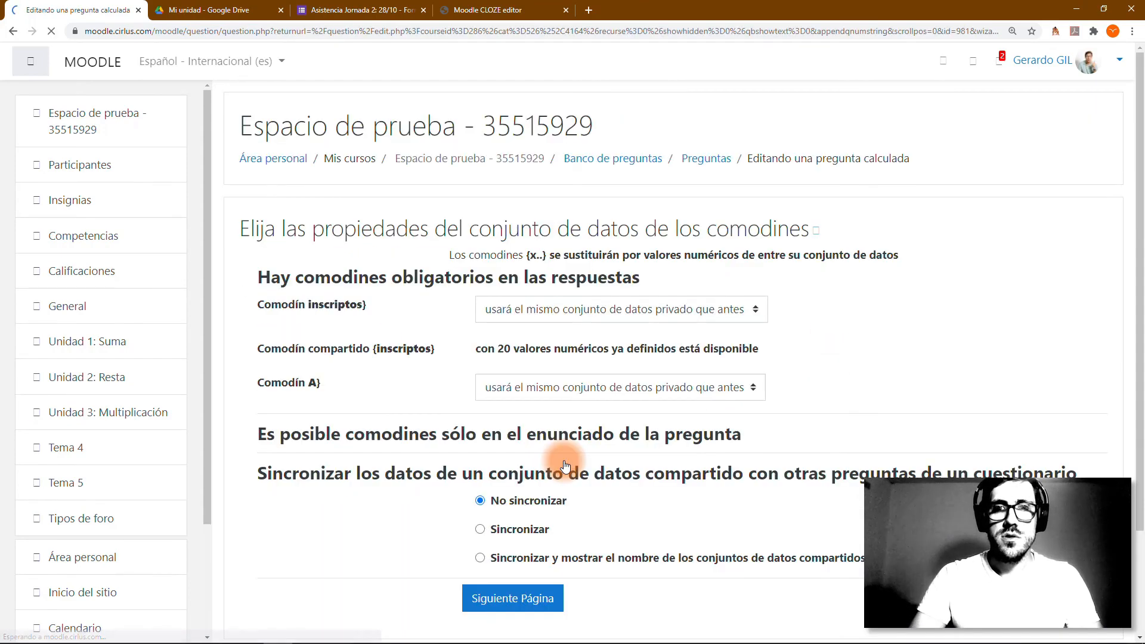
Set the inscriptos wildcard to use an already existing shared dataset ("usará un conjunto de datos compartidos ya existente")
left_click_drag(257, 305, 403, 318)
left_click(403, 319)
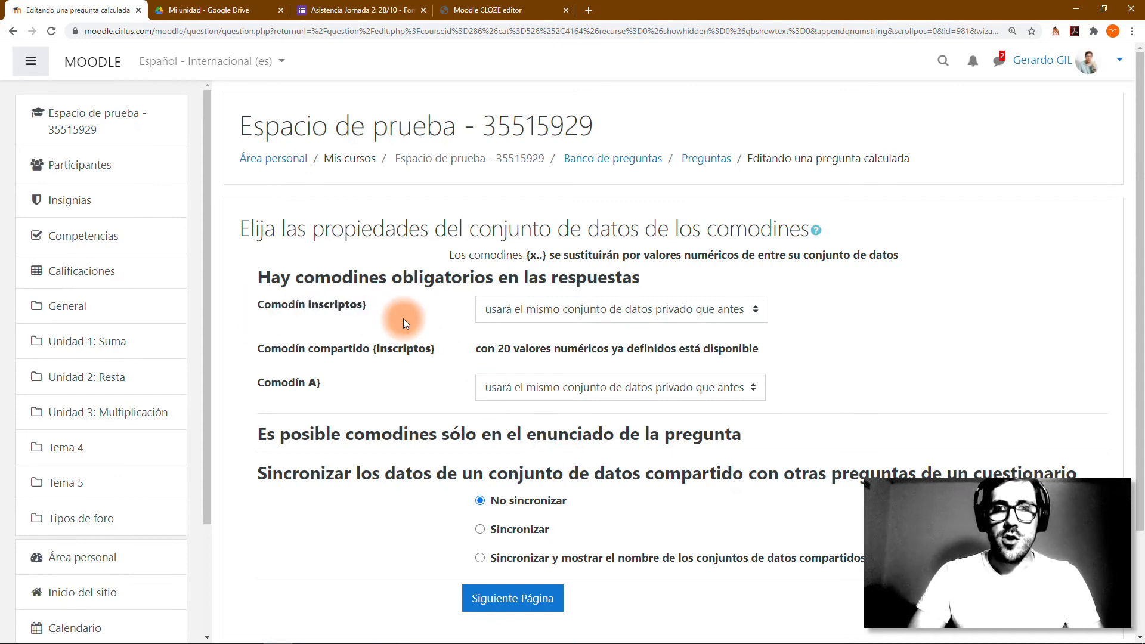
left_click(635, 316)
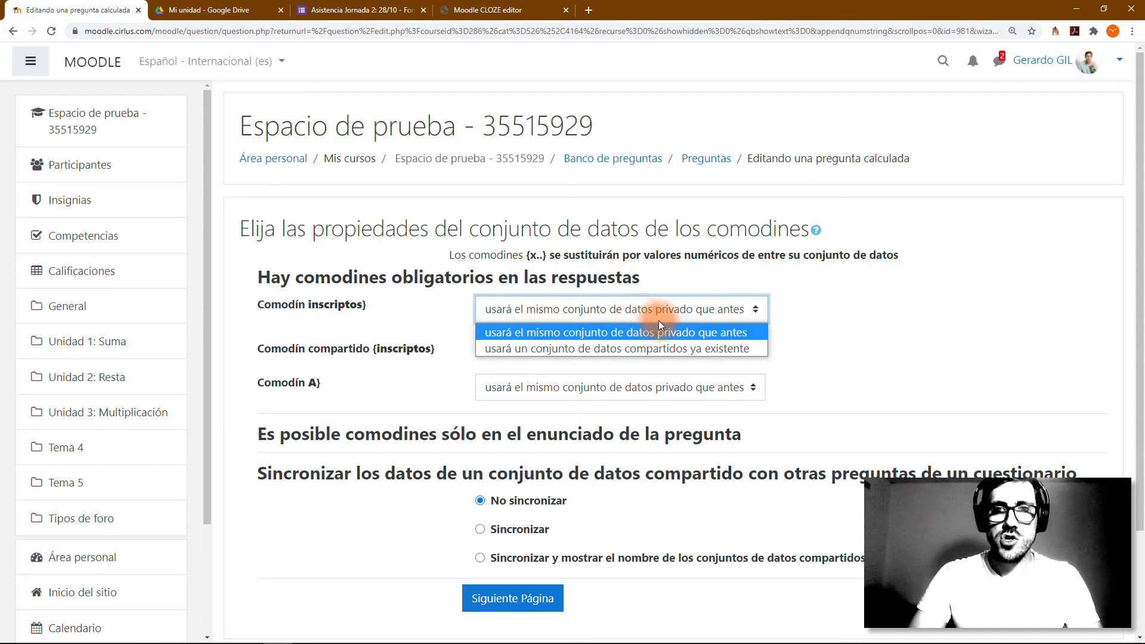
key("Down")
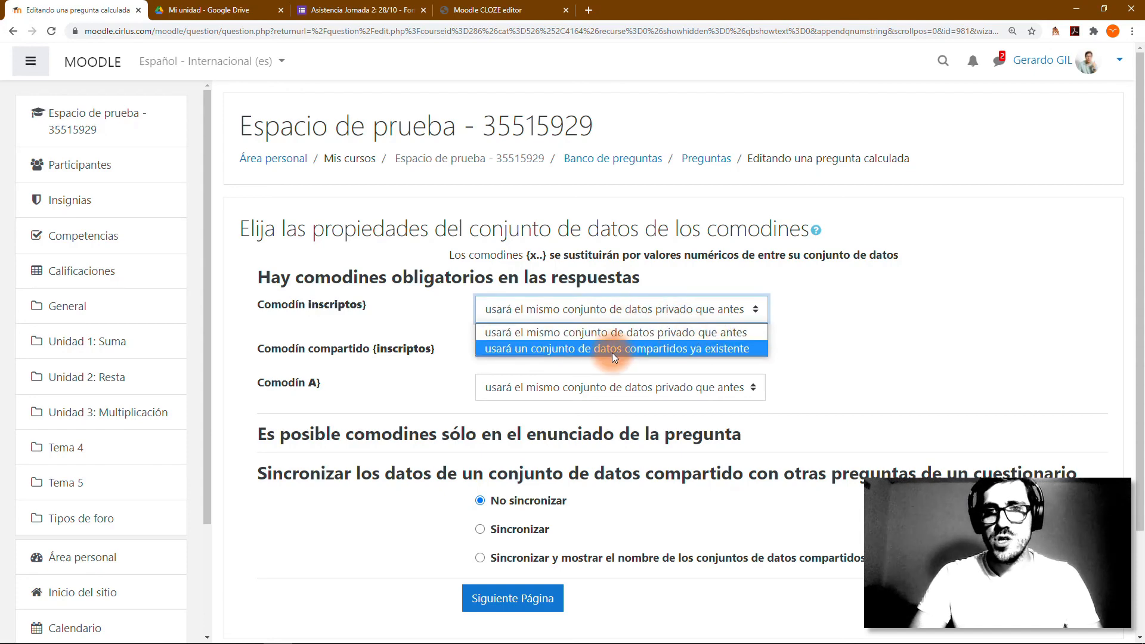
left_click(666, 352)
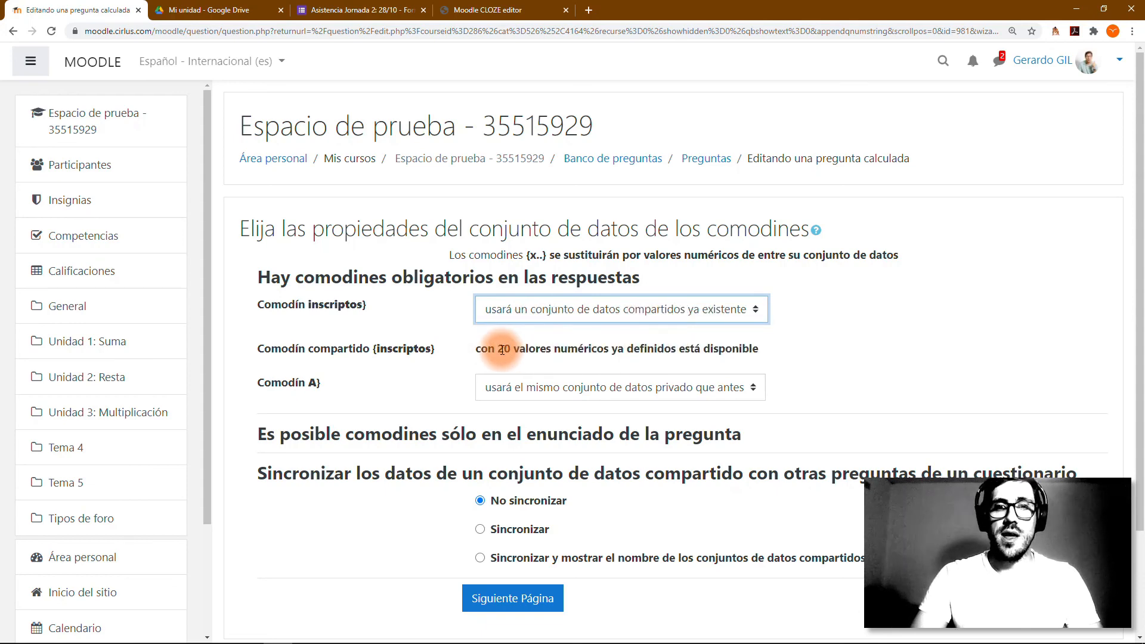
left_click_drag(502, 350, 724, 350)
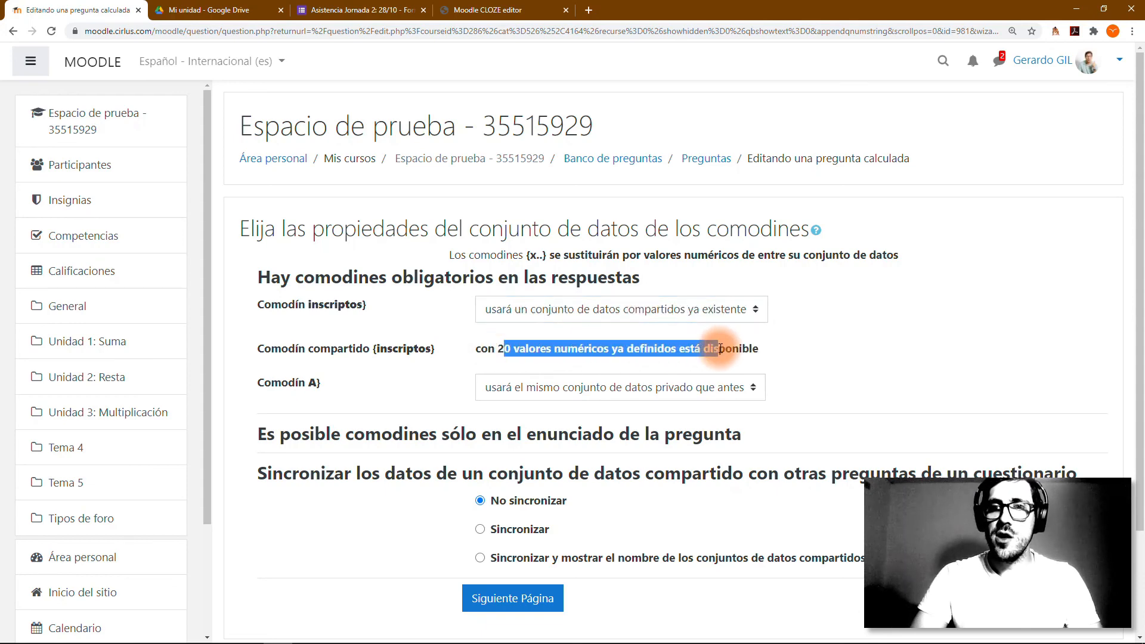
left_click(723, 349)
Keep wildcard A on the same private dataset as before ("usará el mismo conjunto de datos privado que antes")
scroll(720, 349, "down", 1)
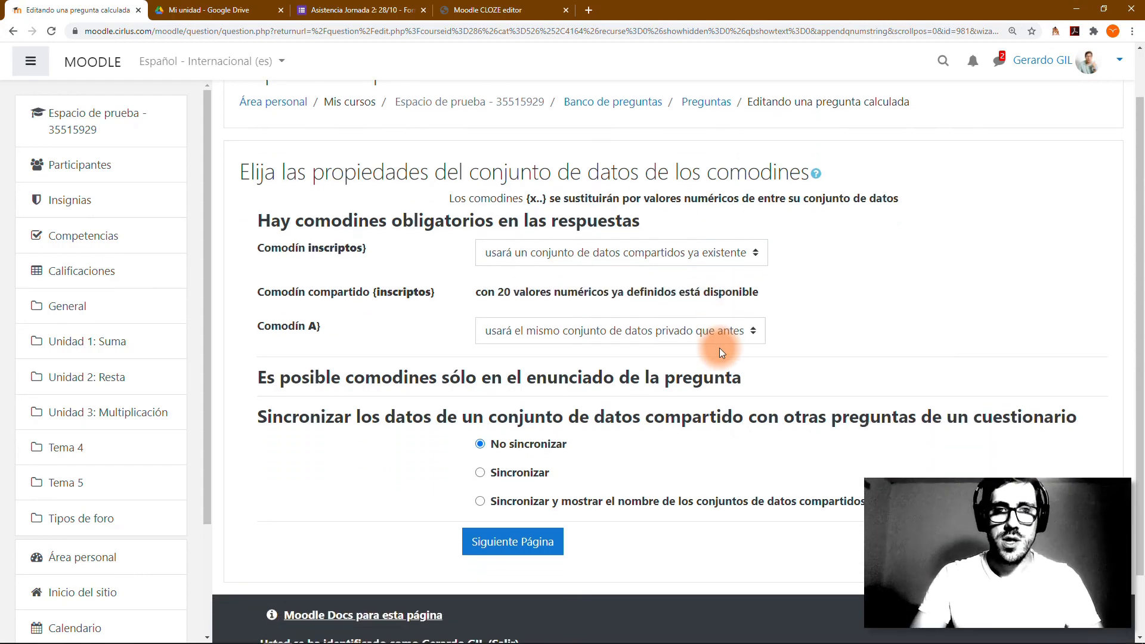
left_click(558, 338)
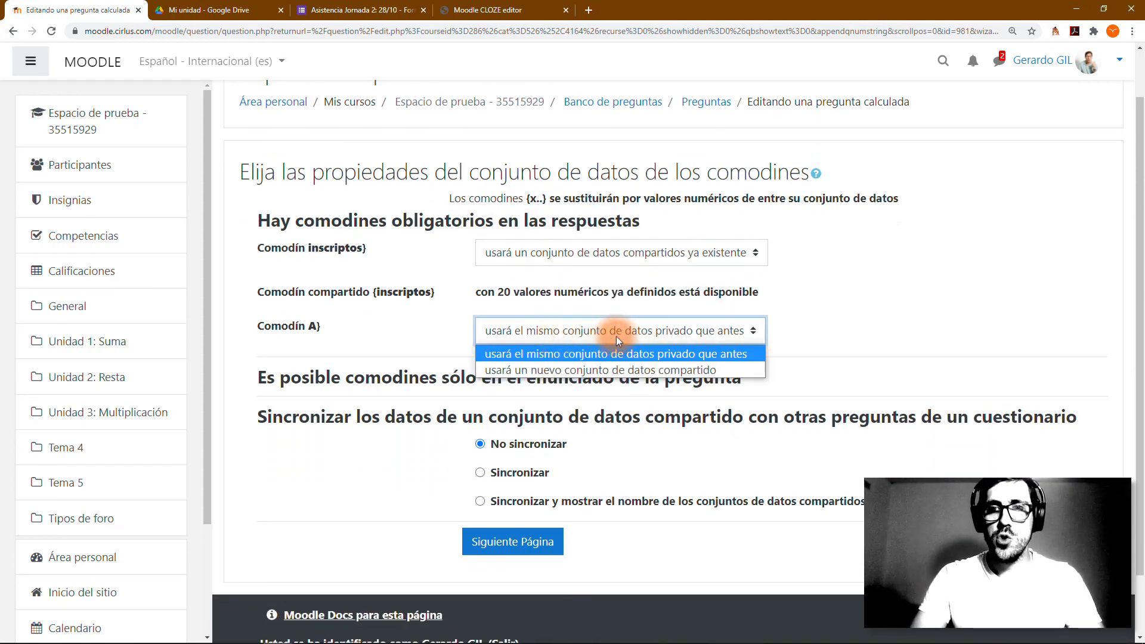
left_click(649, 354)
Compare the shared dataset synchronization options, choose "Sincronizar" and continue to the wildcard dataset editing page
scroll(625, 402, "down", 1)
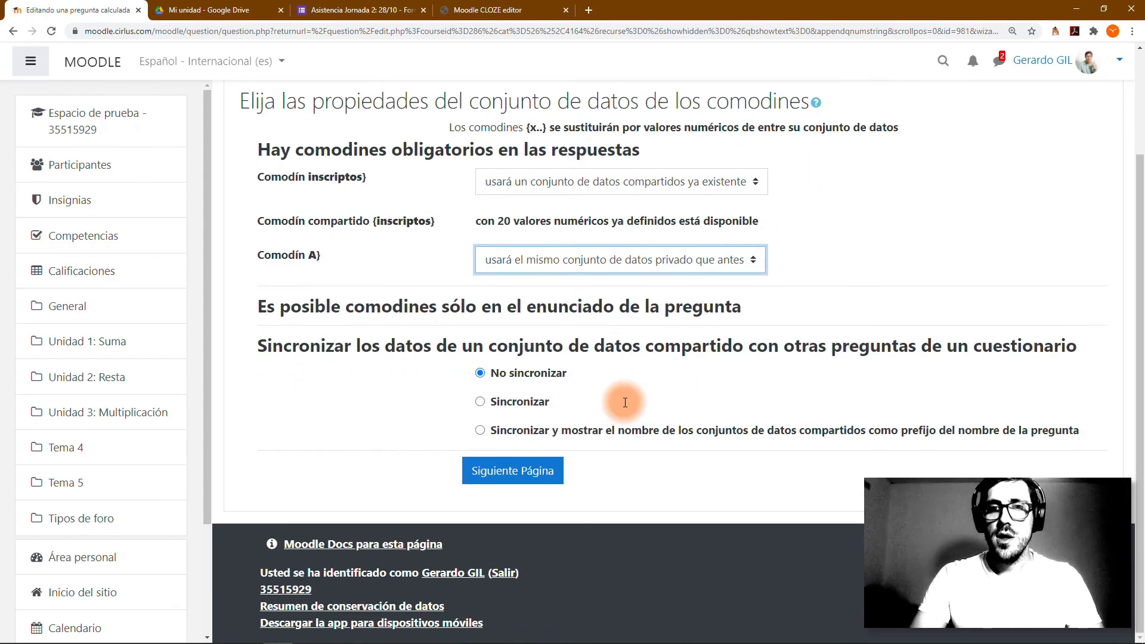
left_click(535, 398)
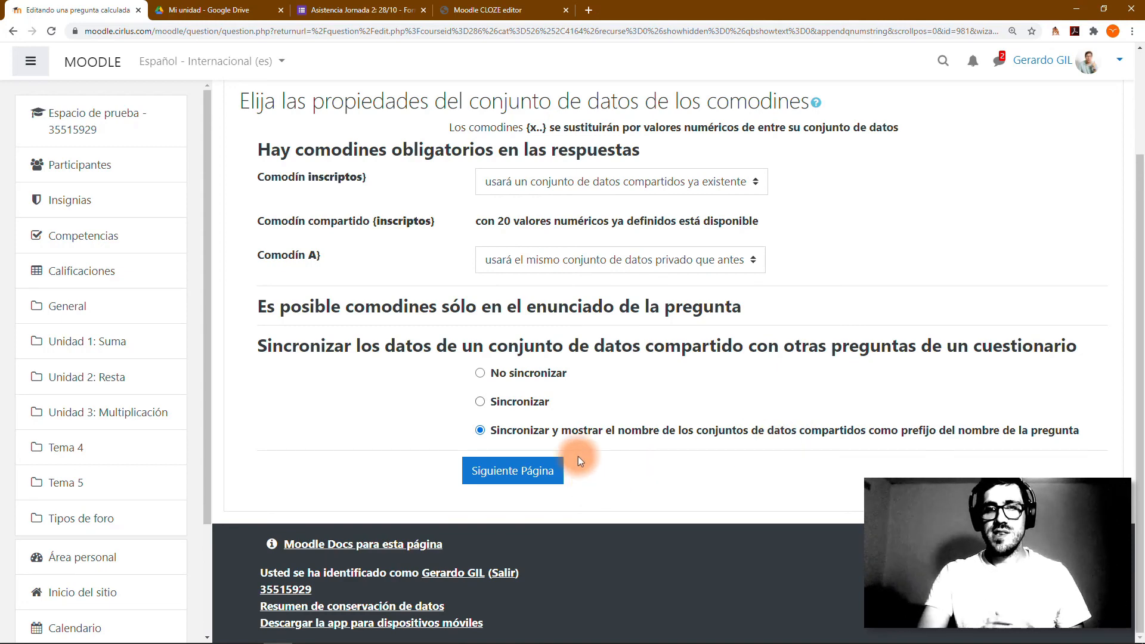
left_click(542, 377)
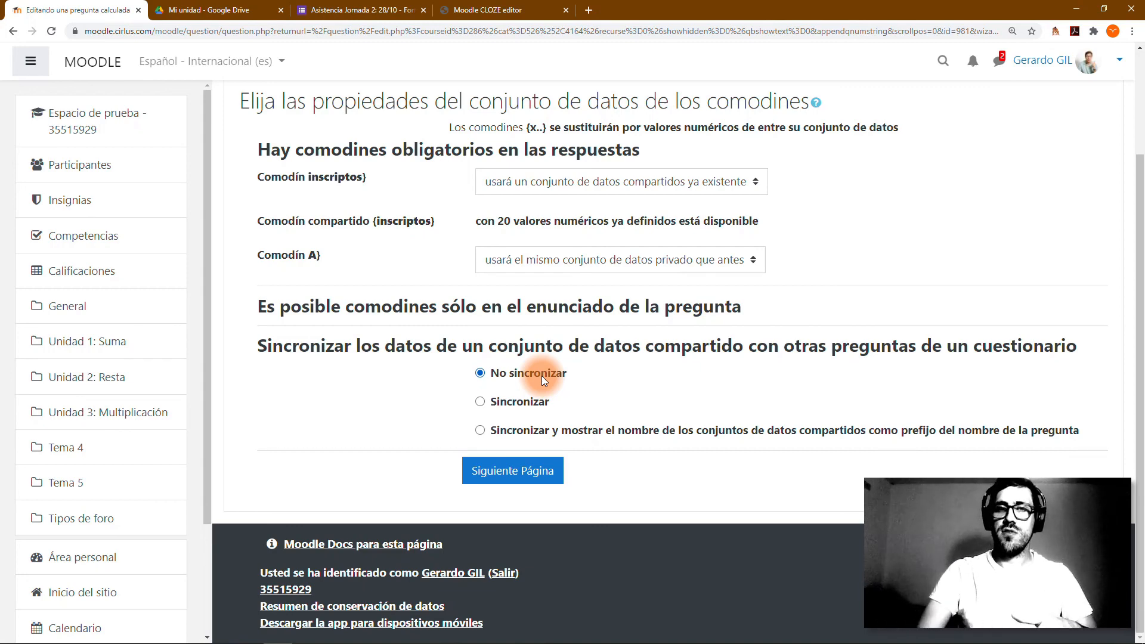
left_click(527, 398)
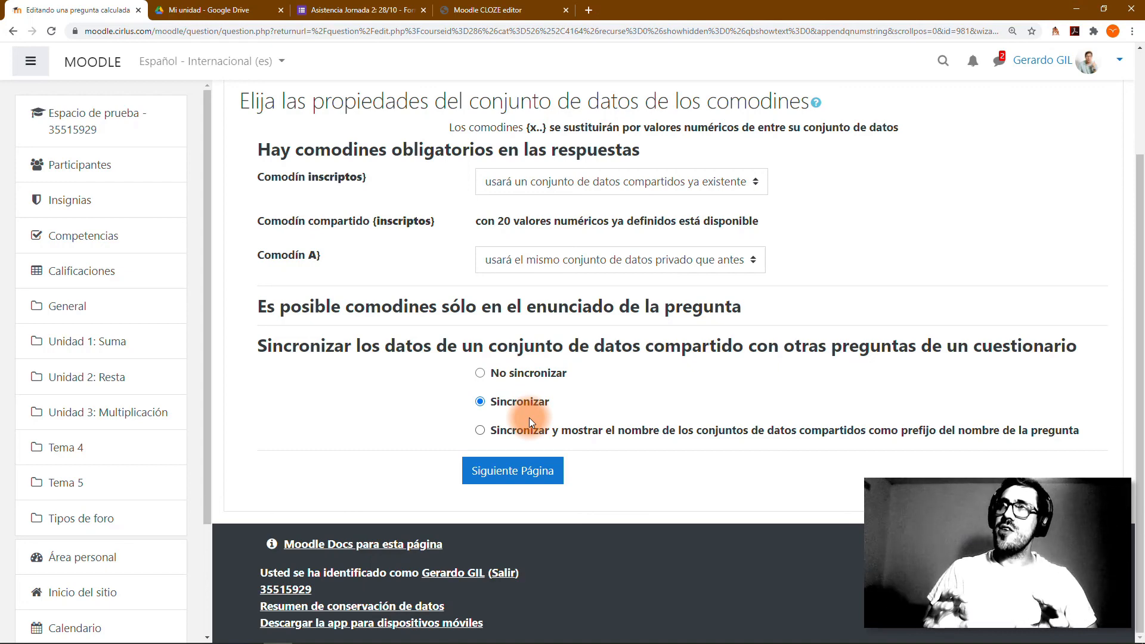
left_click(522, 473)
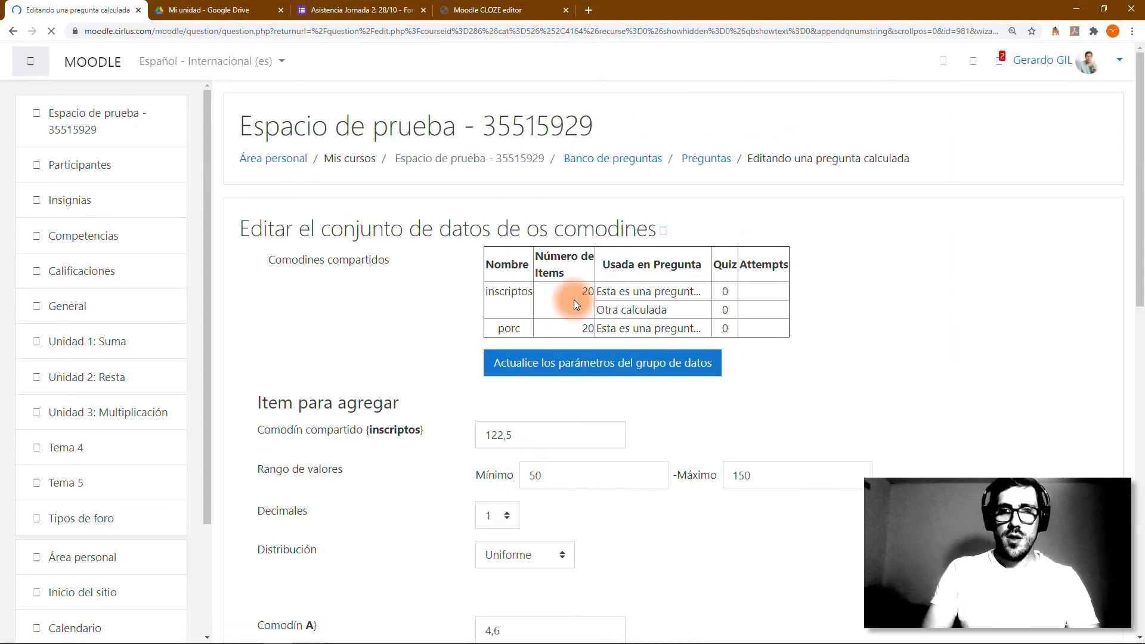
Set wildcard A's value range to minimum 1 and maximum 100, with 0 decimals
scroll(573, 299, "down", 1)
scroll(573, 299, "down", 2)
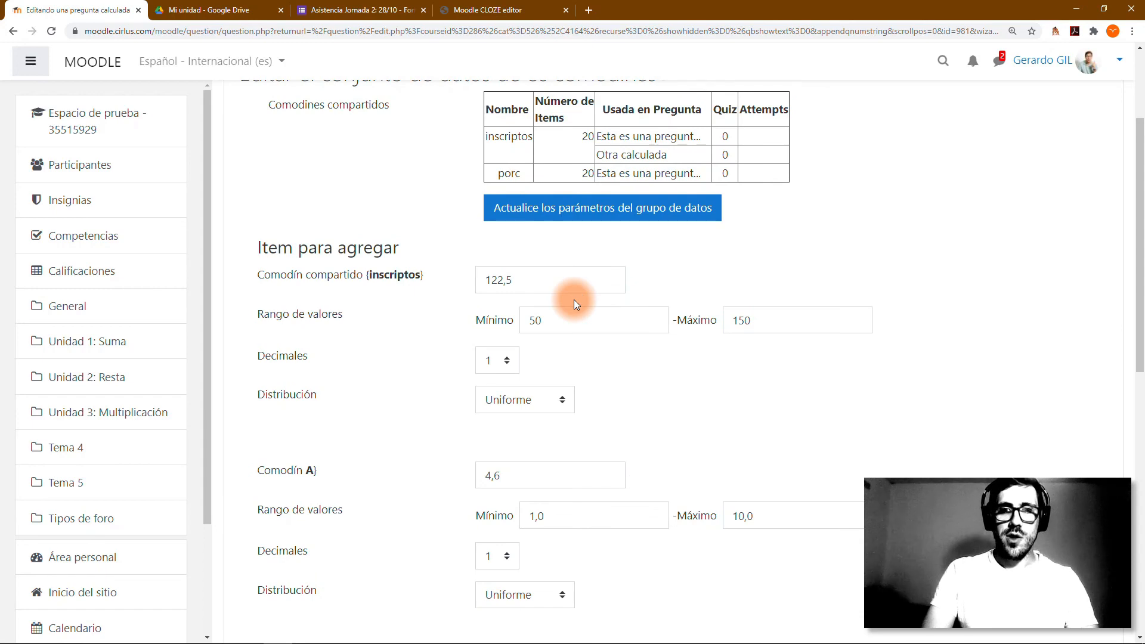
scroll(574, 299, "down", 3)
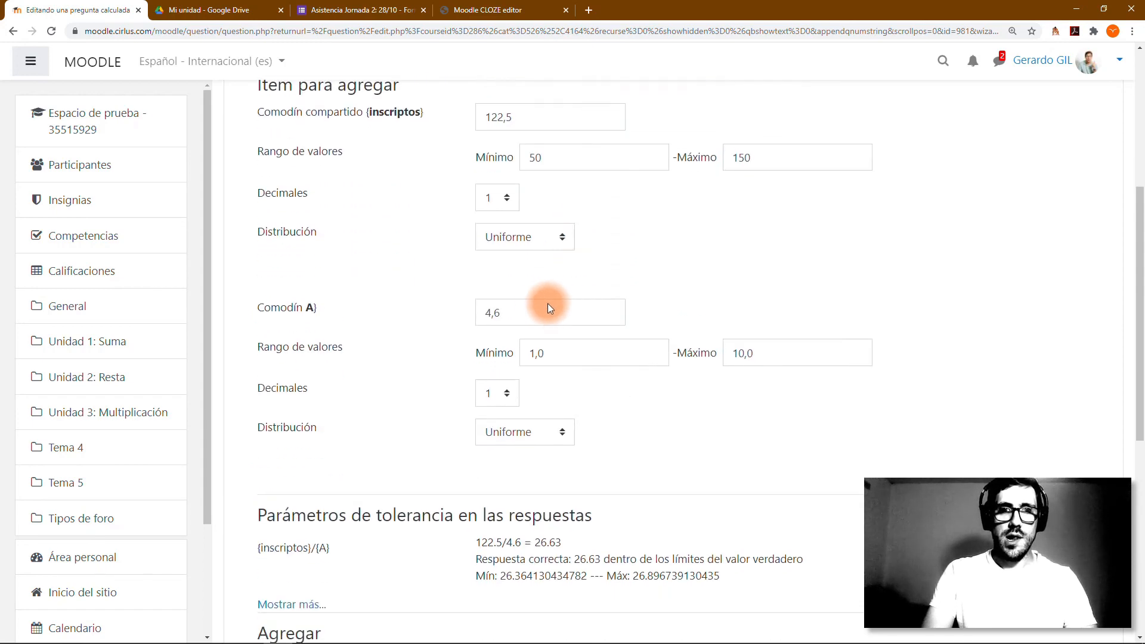
left_click(514, 309)
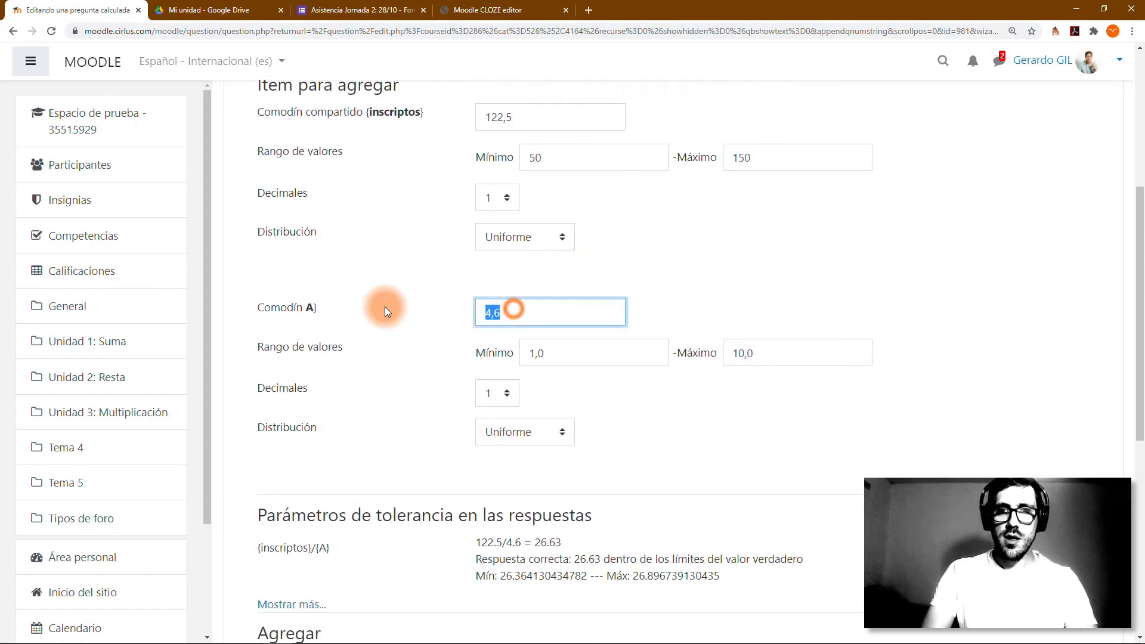
left_click(598, 356)
type("1")
key("Tab")
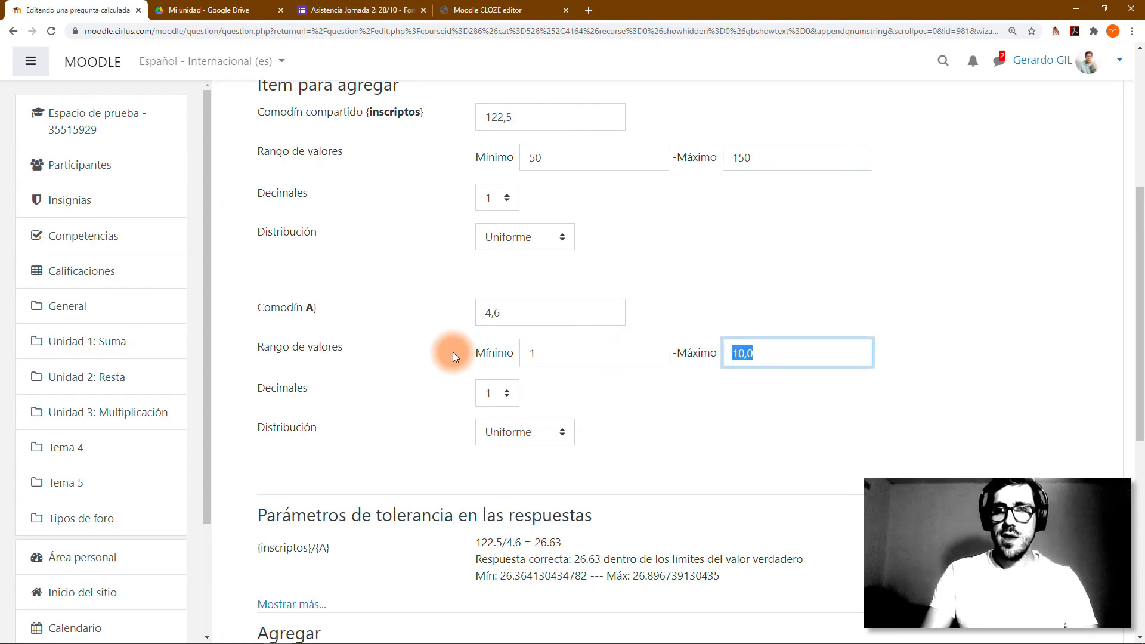
type("1")
left_click(505, 394)
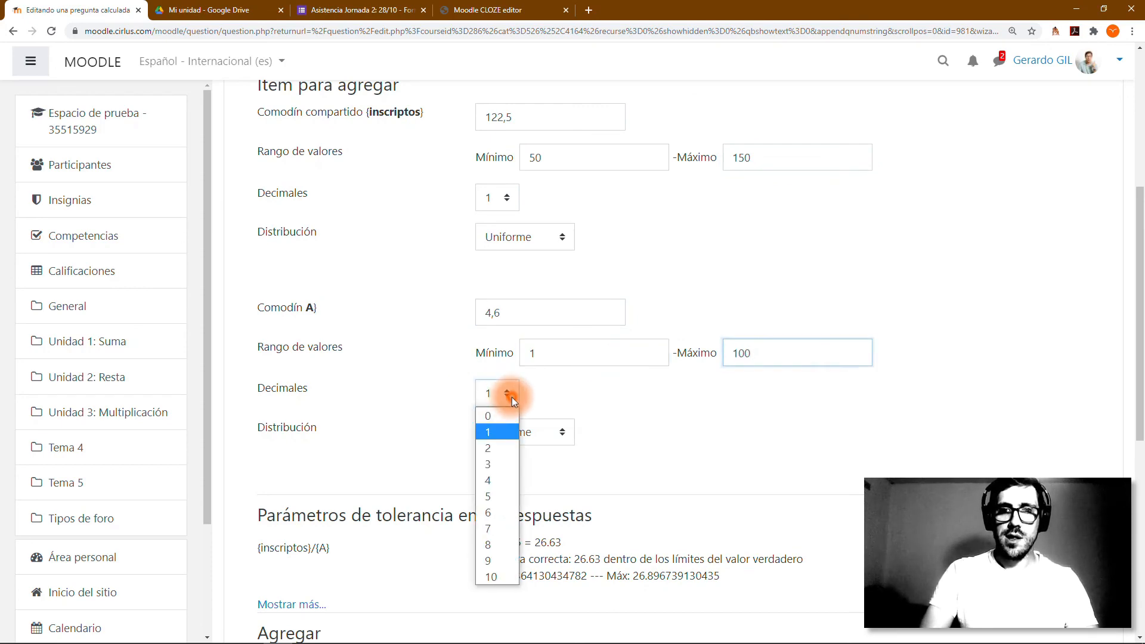
left_click(494, 416)
Add 20 new sets of wildcard values to the question
scroll(688, 421, "down", 7)
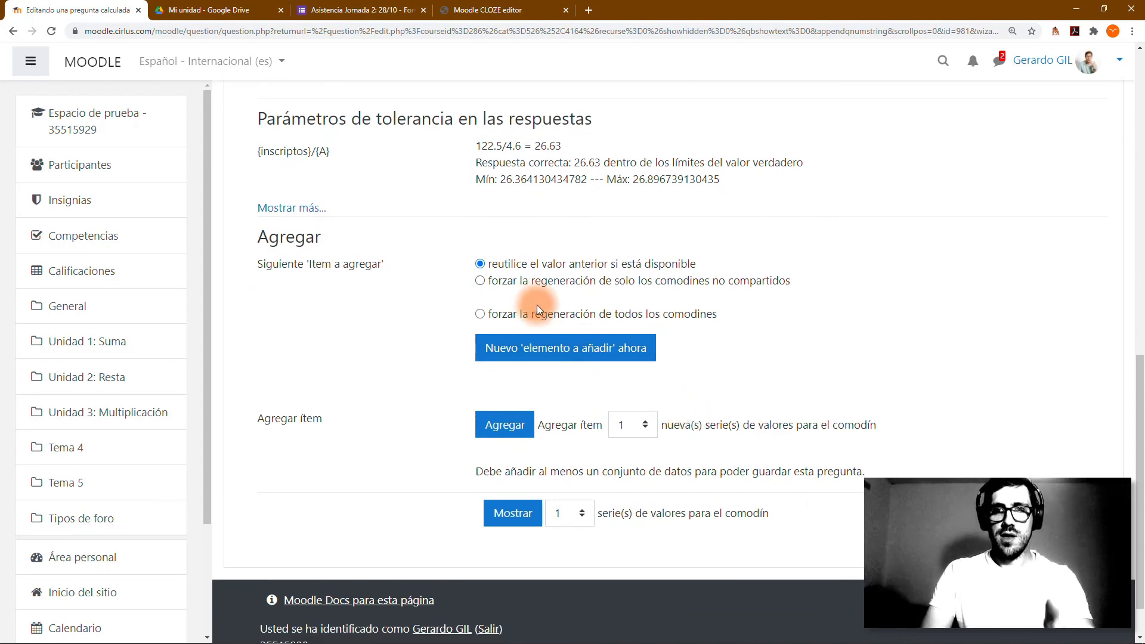
left_click(633, 431)
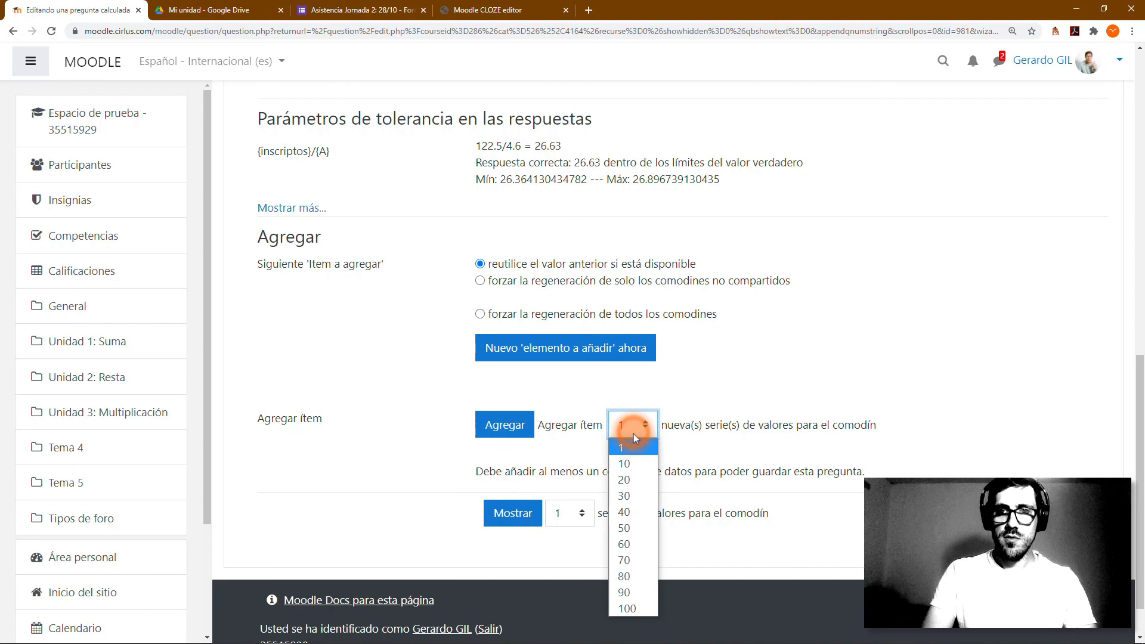
left_click(624, 479)
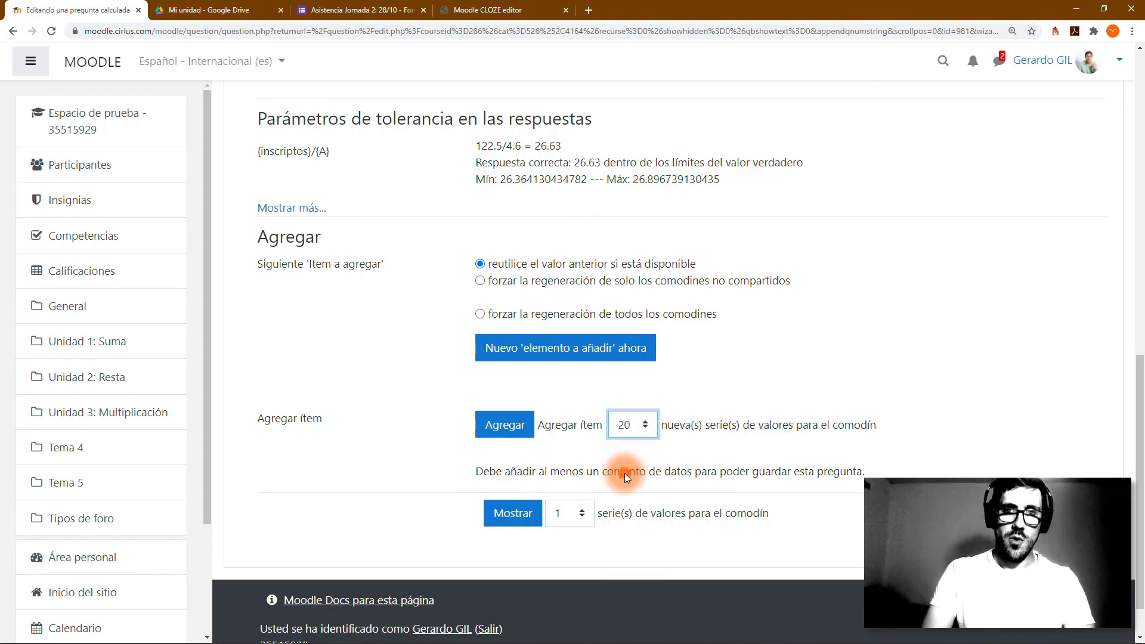
left_click(516, 437)
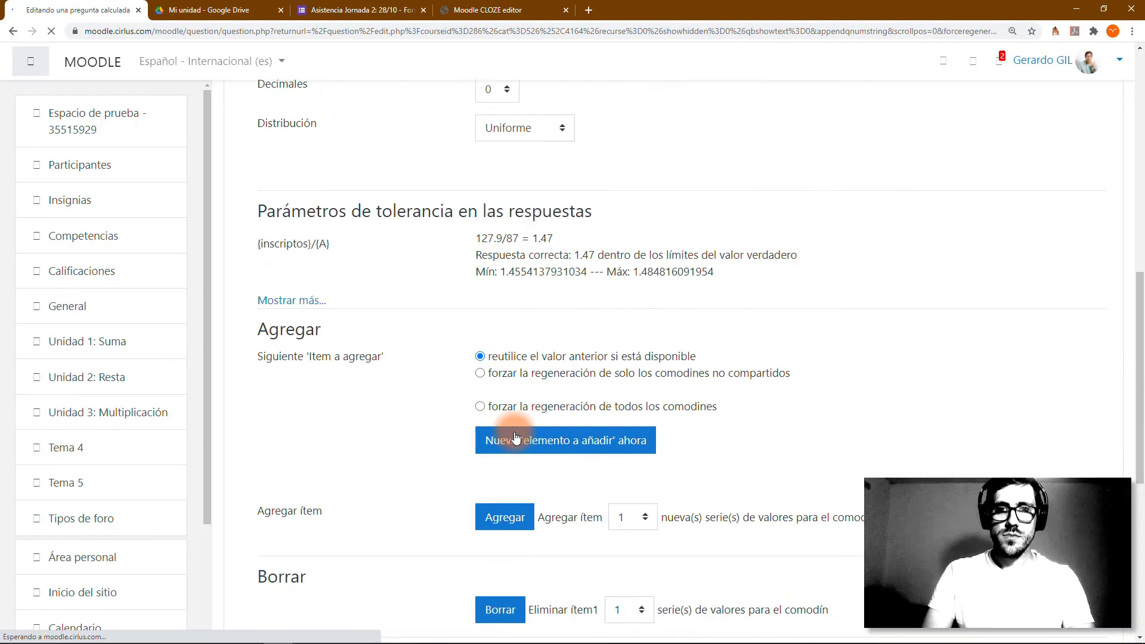
Check the inscriptos and A values and the calculated answer in value set 20, and save the question to the question bank
scroll(516, 437, "down", 3)
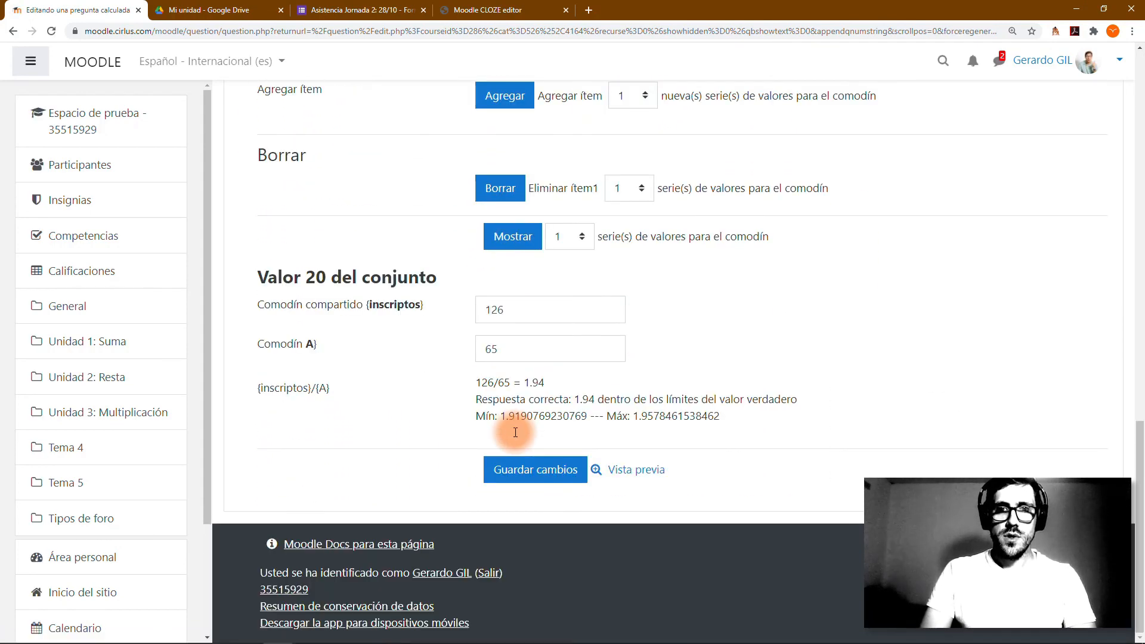
left_click_drag(441, 271, 258, 280)
left_click(352, 331)
double_click(520, 309)
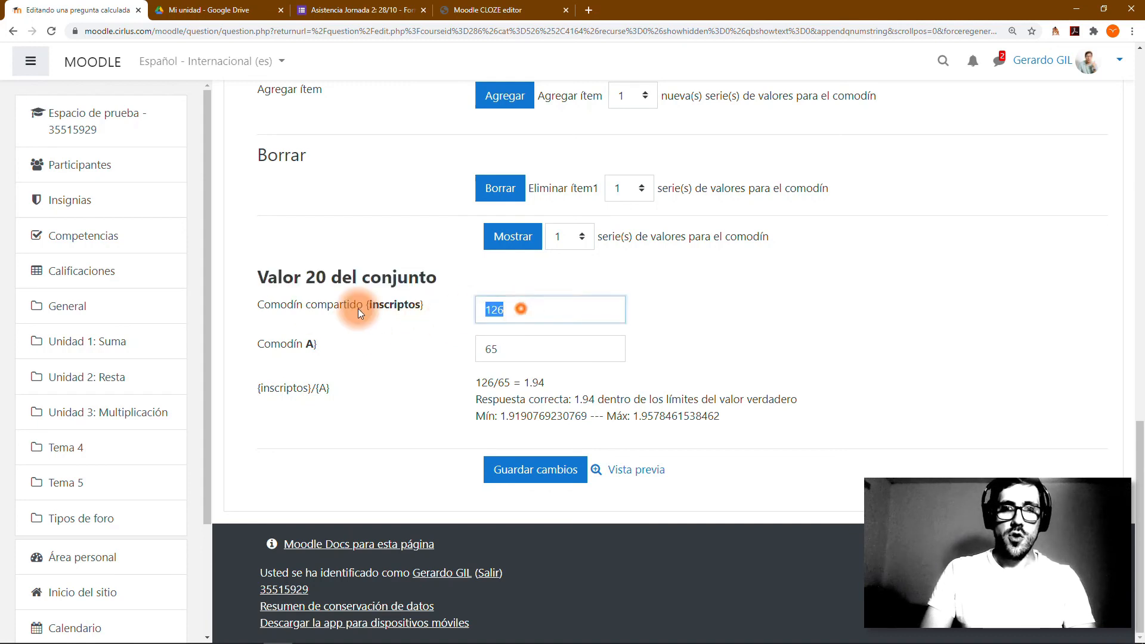
double_click(536, 349)
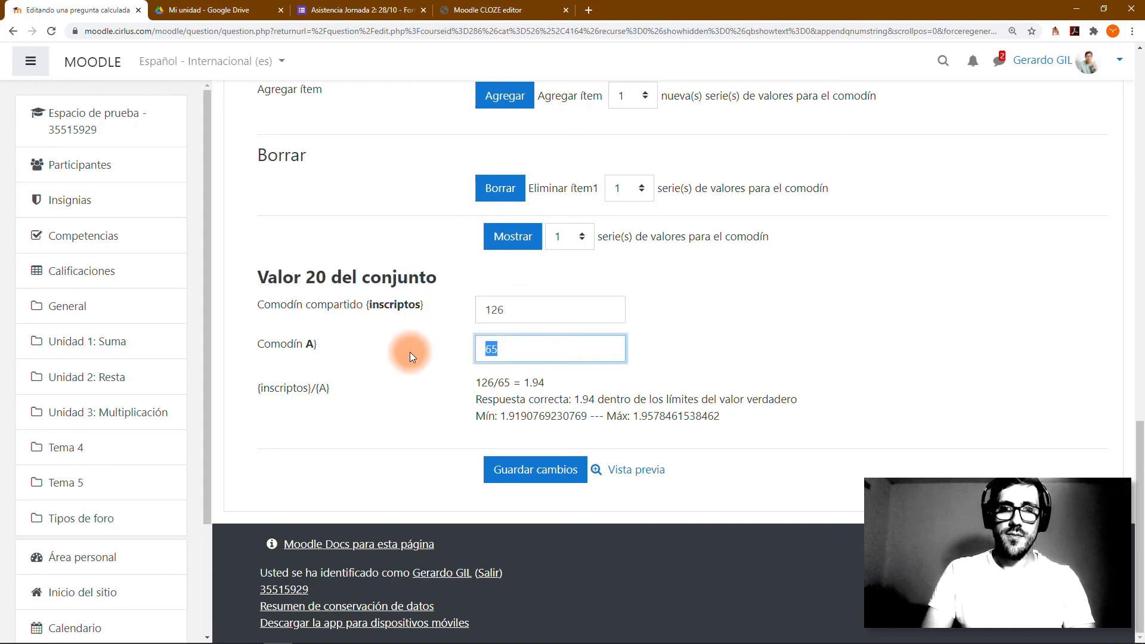
left_click_drag(552, 381, 459, 383)
left_click(600, 374)
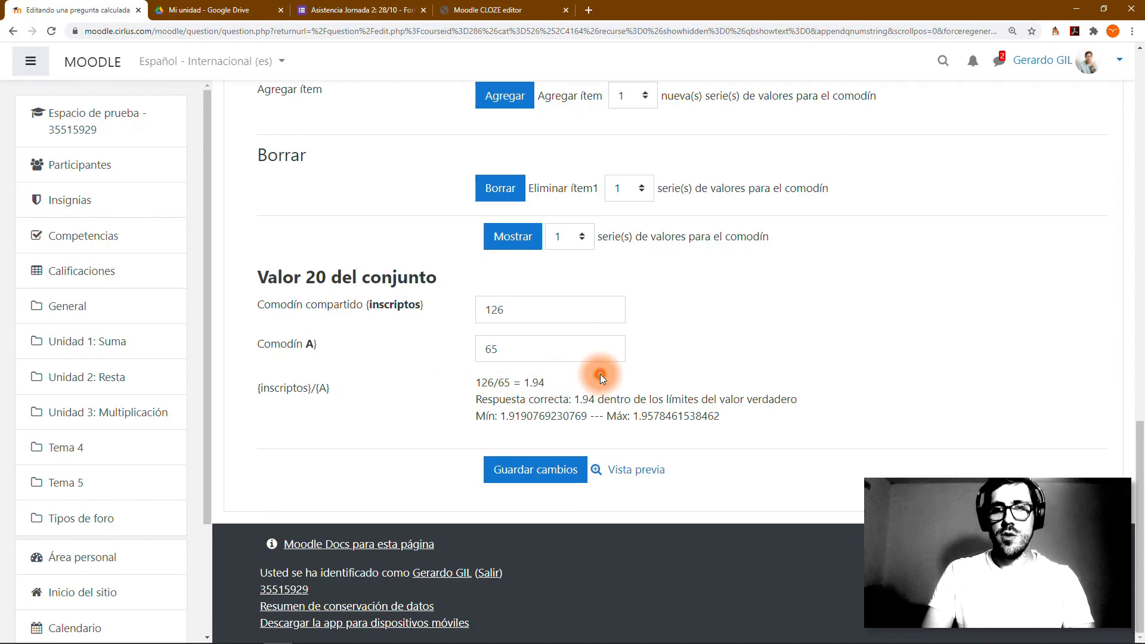
left_click(539, 469)
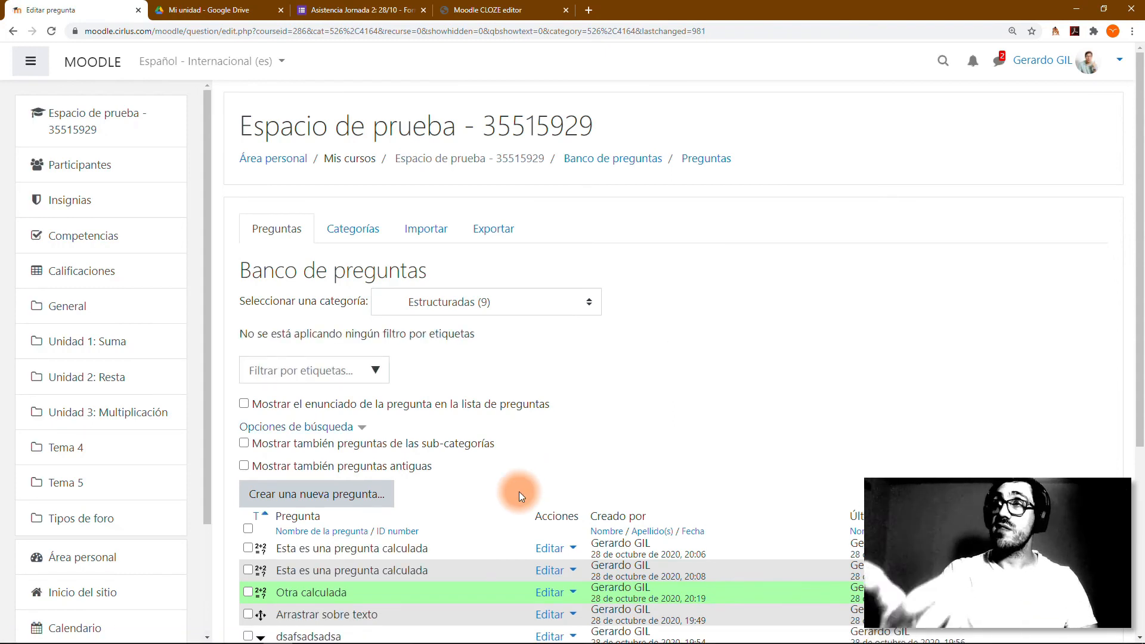
scroll(518, 491, "down", 1)
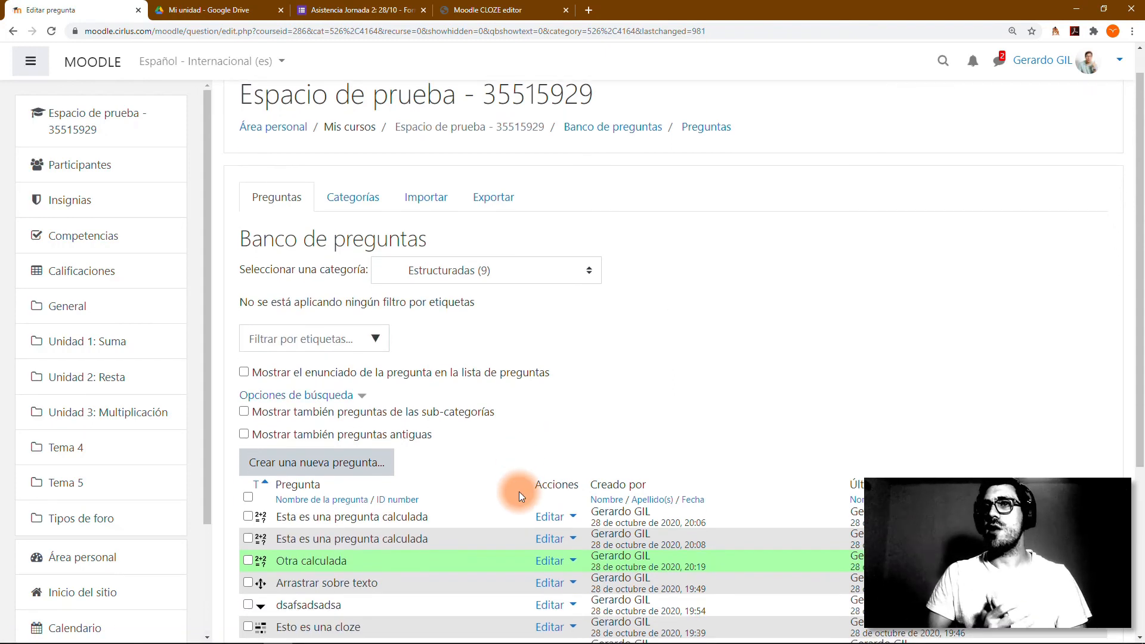